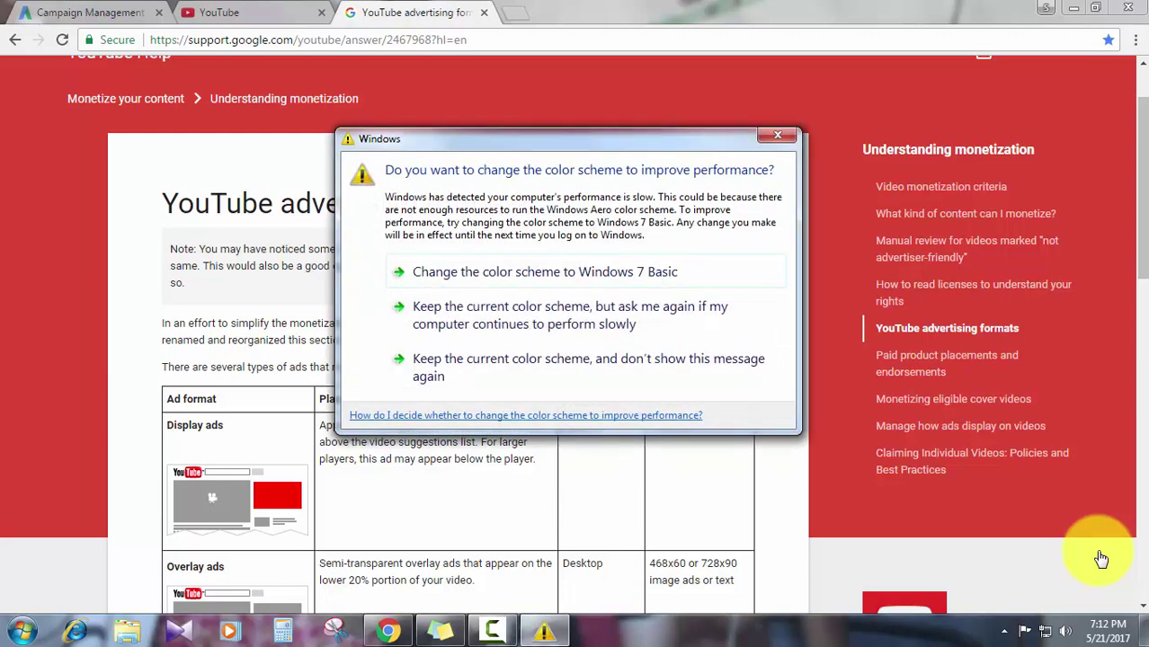
# Keep the current Windows color scheme without further prompts and bring the ad formats table into view.
pyautogui.click(569, 367)
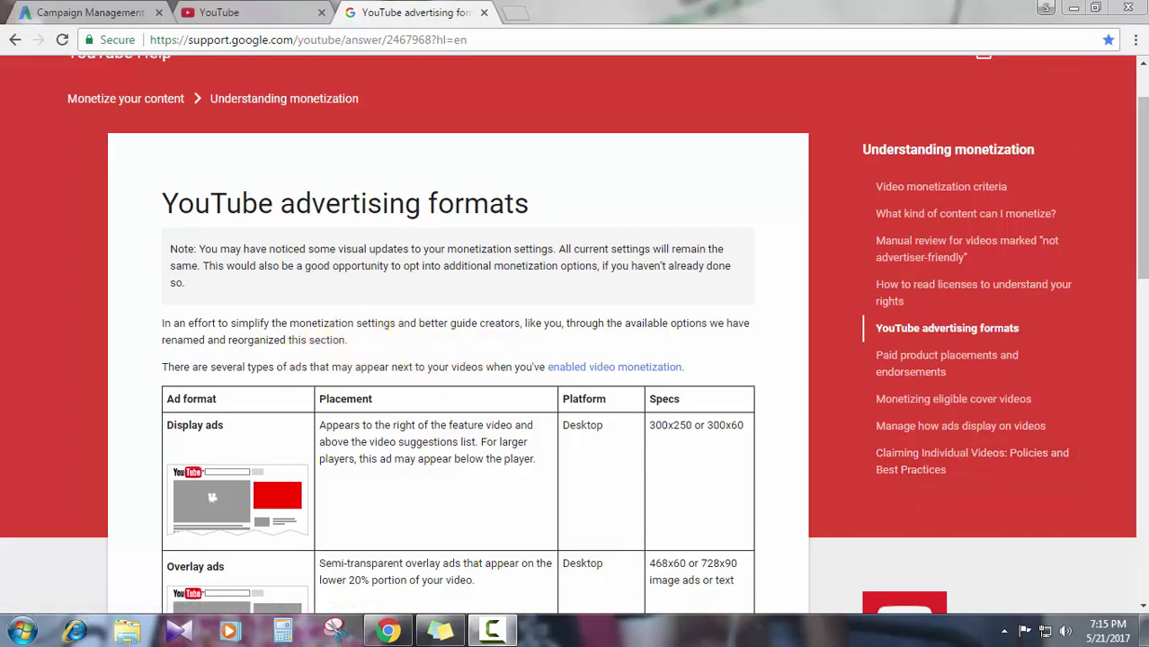
pyautogui.moveTo(1128, 126); pyautogui.dragTo(1134, 189)
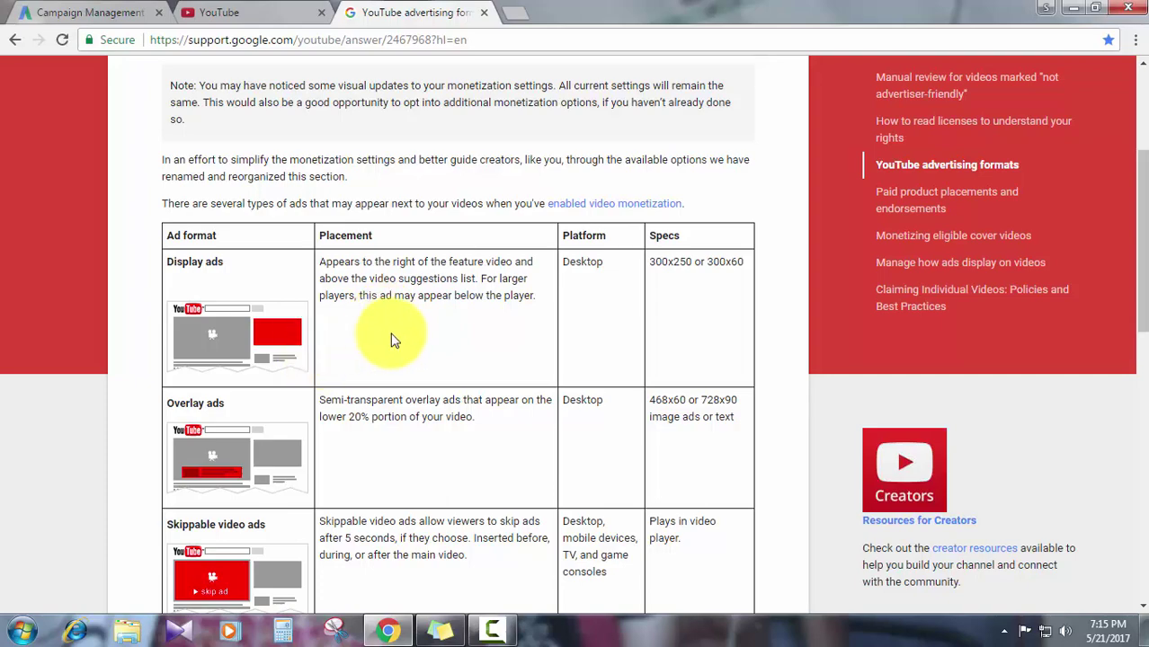
# Open the video "Cities In 365,000 Days From Now" from the YouTube home page and pause its opening ad.
pyautogui.click(245, 12)
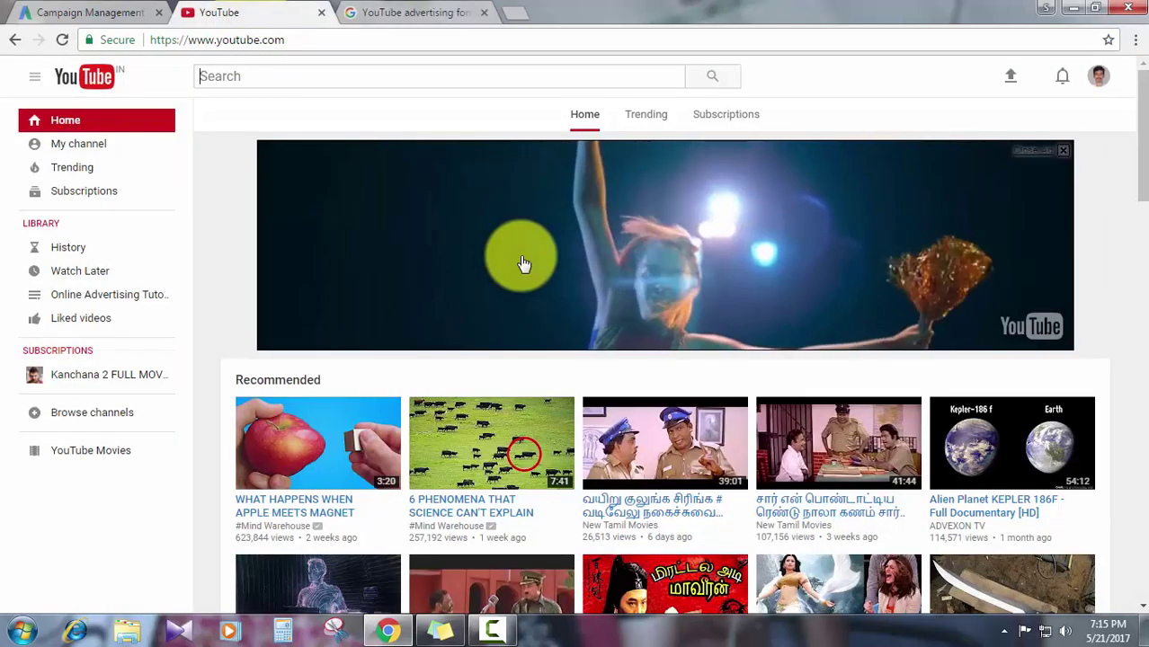
pyautogui.scroll(-3, 520, 262)
pyautogui.scroll(-3, 539, 331)
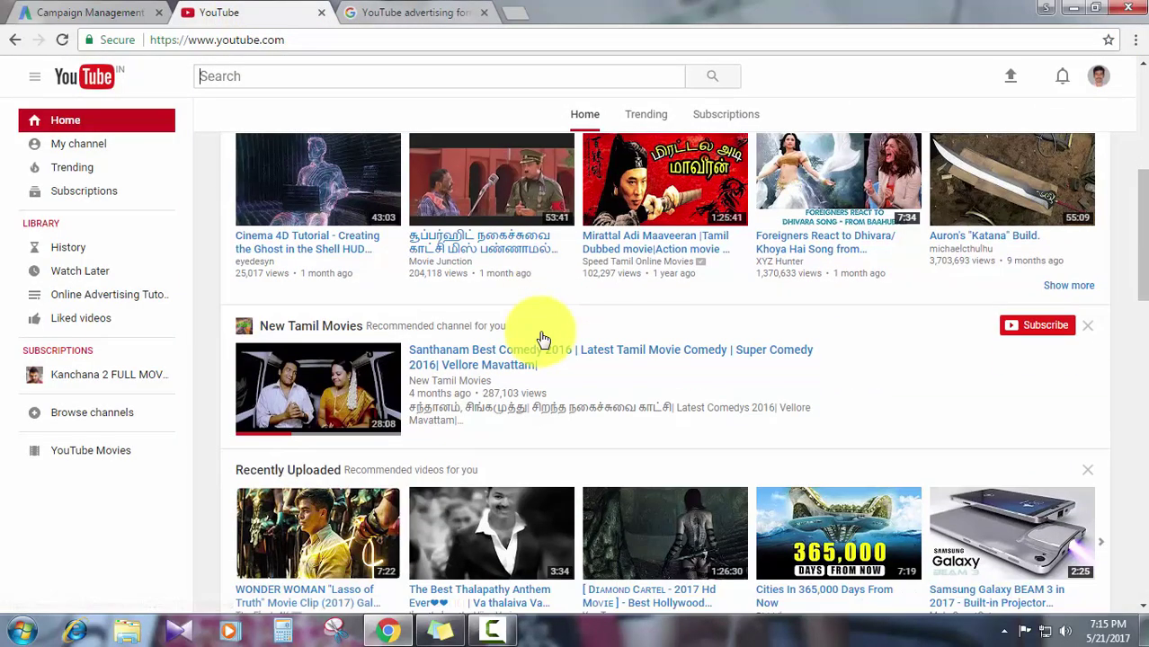
pyautogui.click(842, 458)
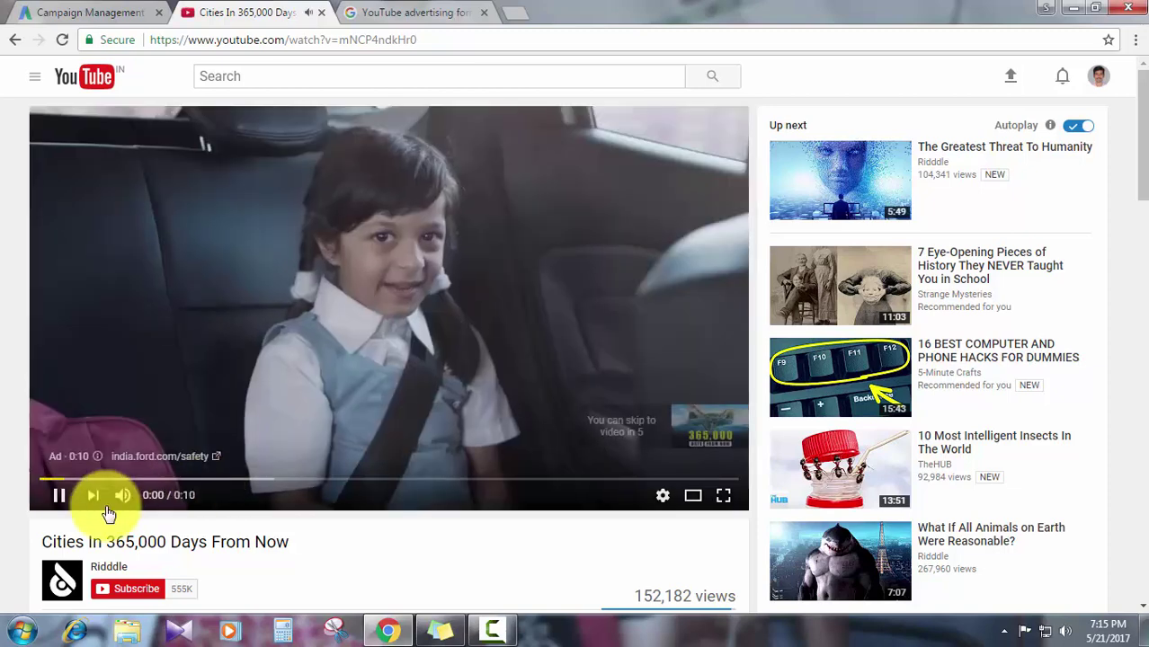
pyautogui.click(59, 502)
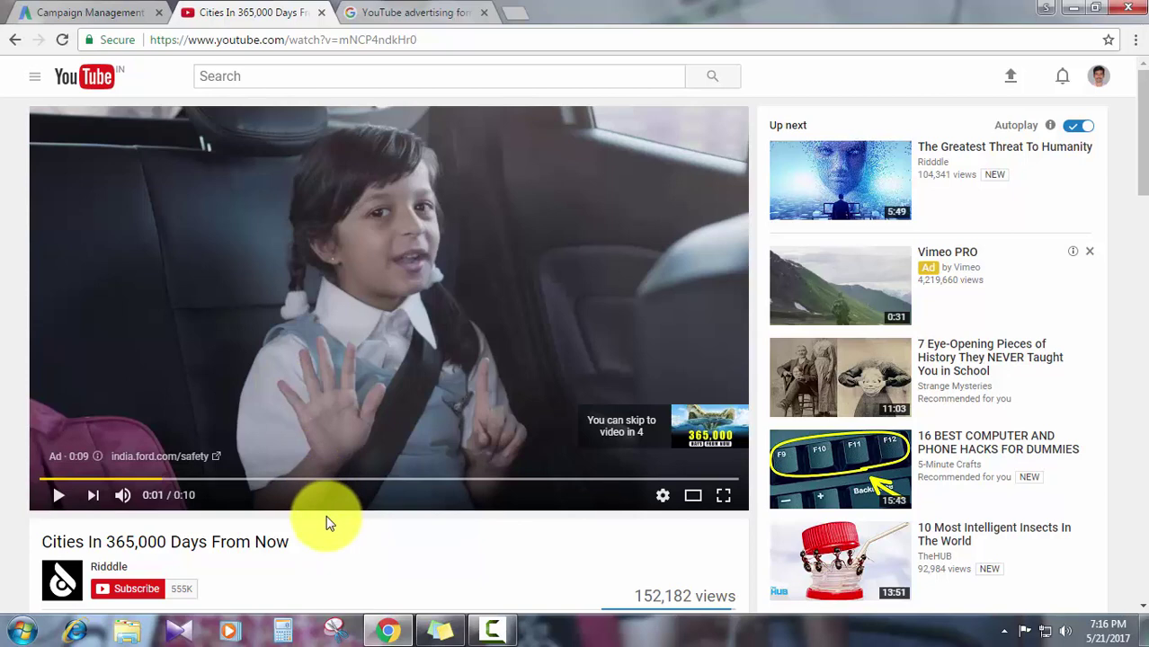
# Look through the suggested videos beside "Cities In 365,000 Days From Now" for ad placements.
pyautogui.scroll(-1, 1034, 288)
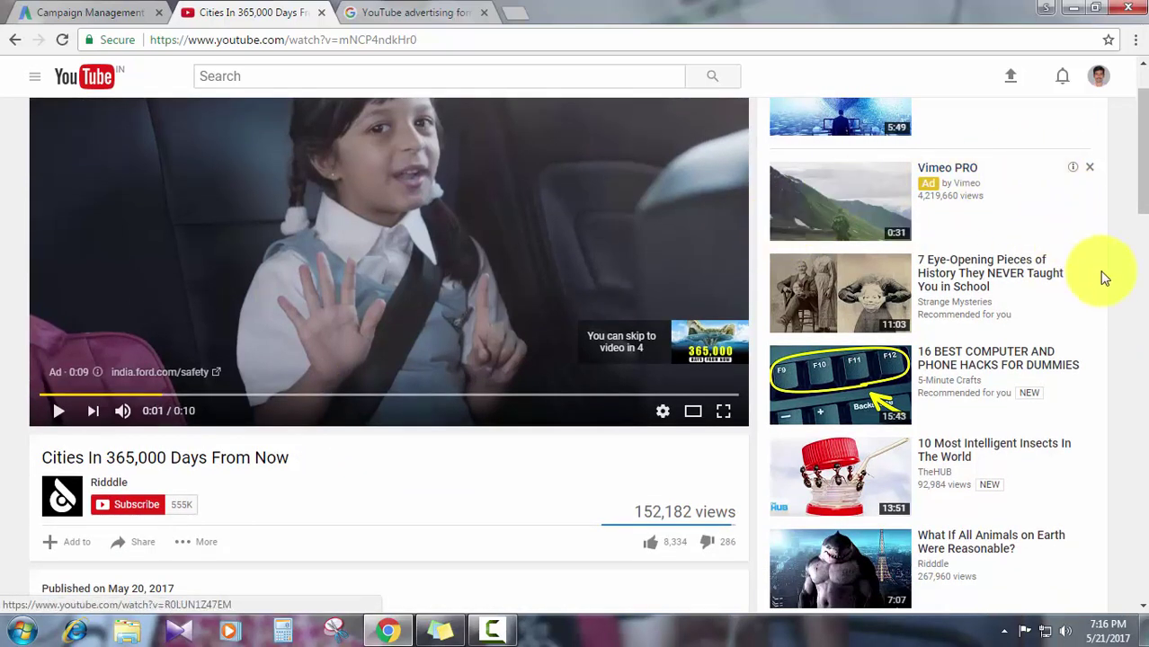
pyautogui.scroll(-2, 1105, 278)
pyautogui.scroll(-5, 1106, 279)
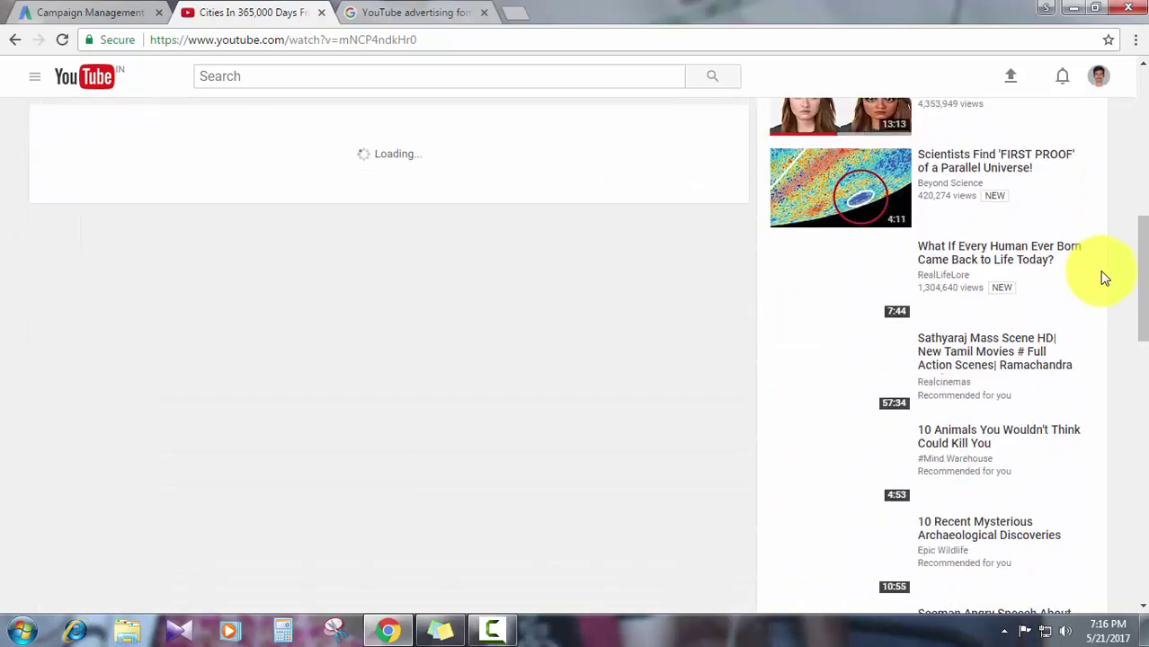
pyautogui.scroll(1, 1105, 278)
pyautogui.scroll(6, 1106, 279)
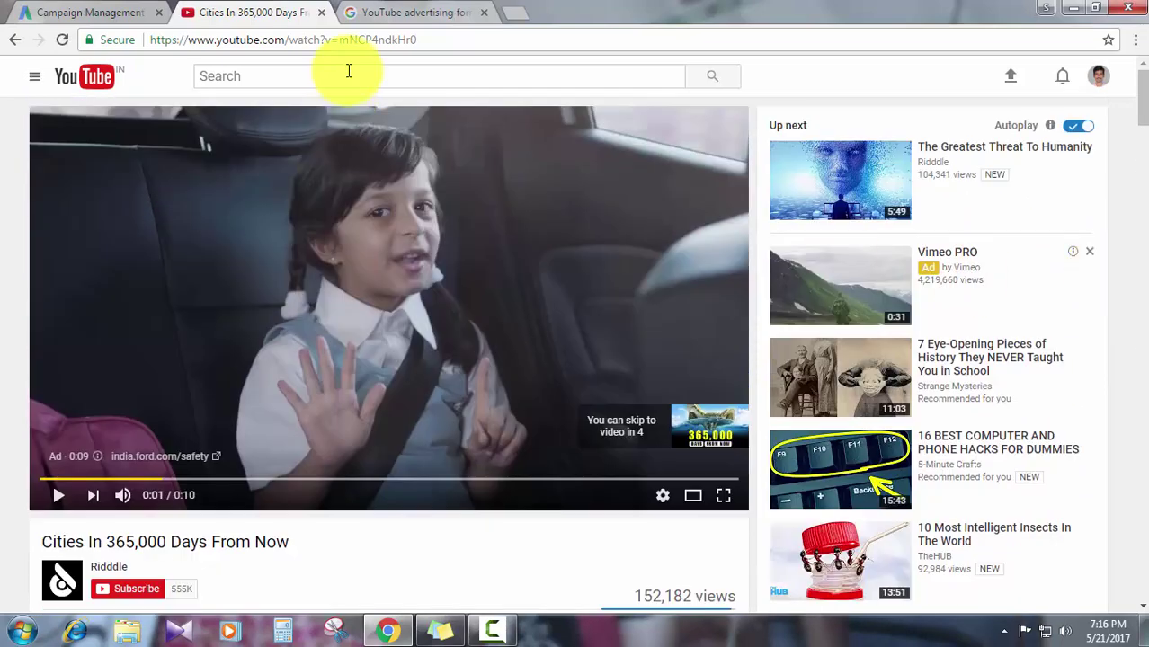
# Search YouTube for "google adwords tutorial for beginners" using the suggested query.
pyautogui.click(349, 76)
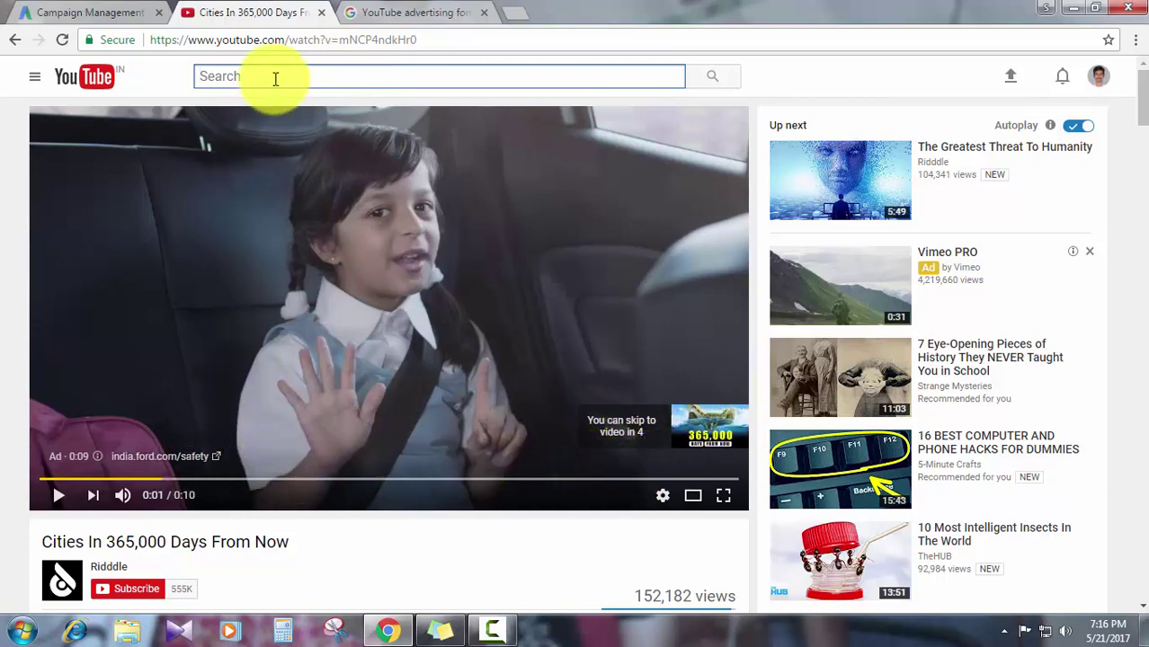
pyautogui.click(276, 79)
pyautogui.write('g')
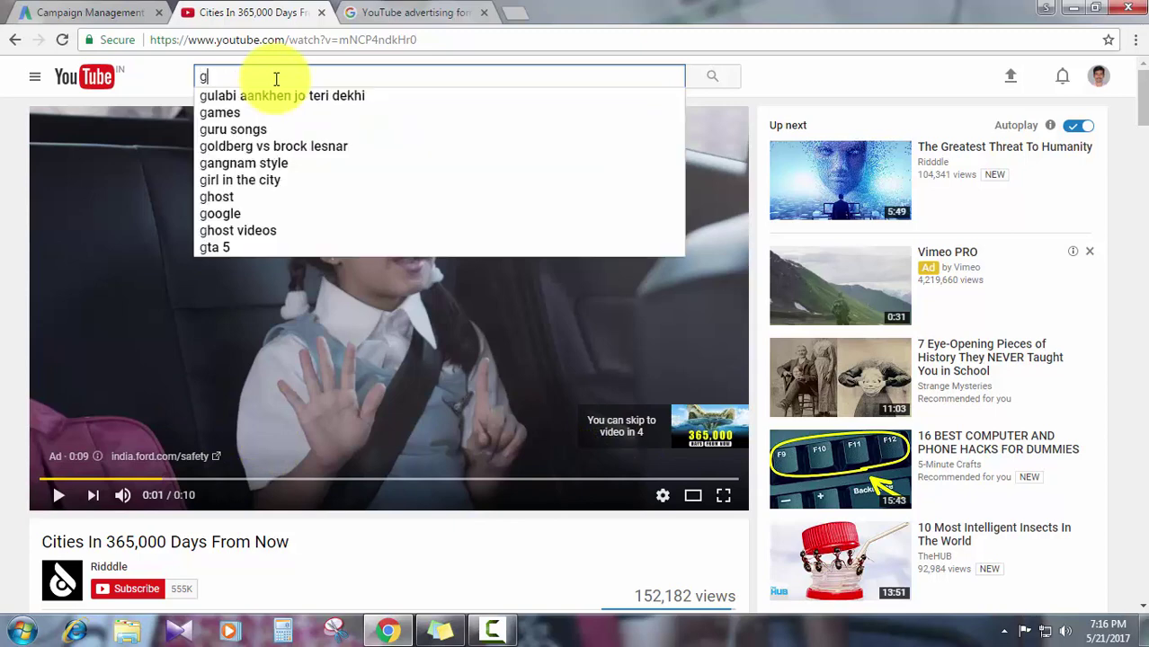
pyautogui.write('oogl')
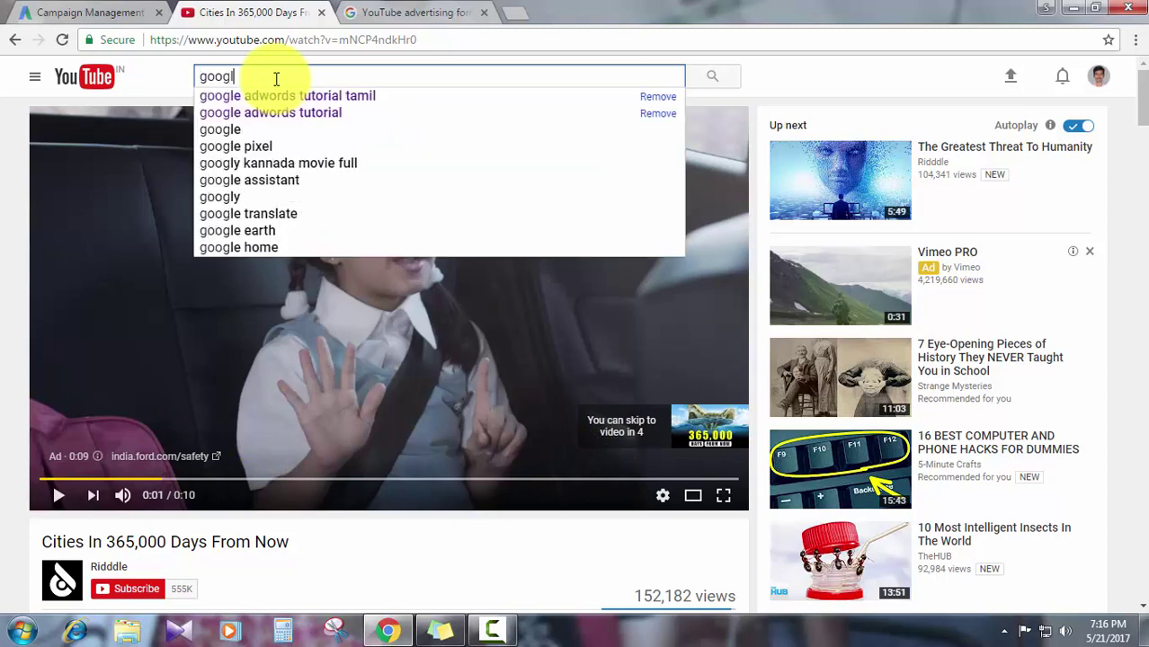
pyautogui.write('e adwords')
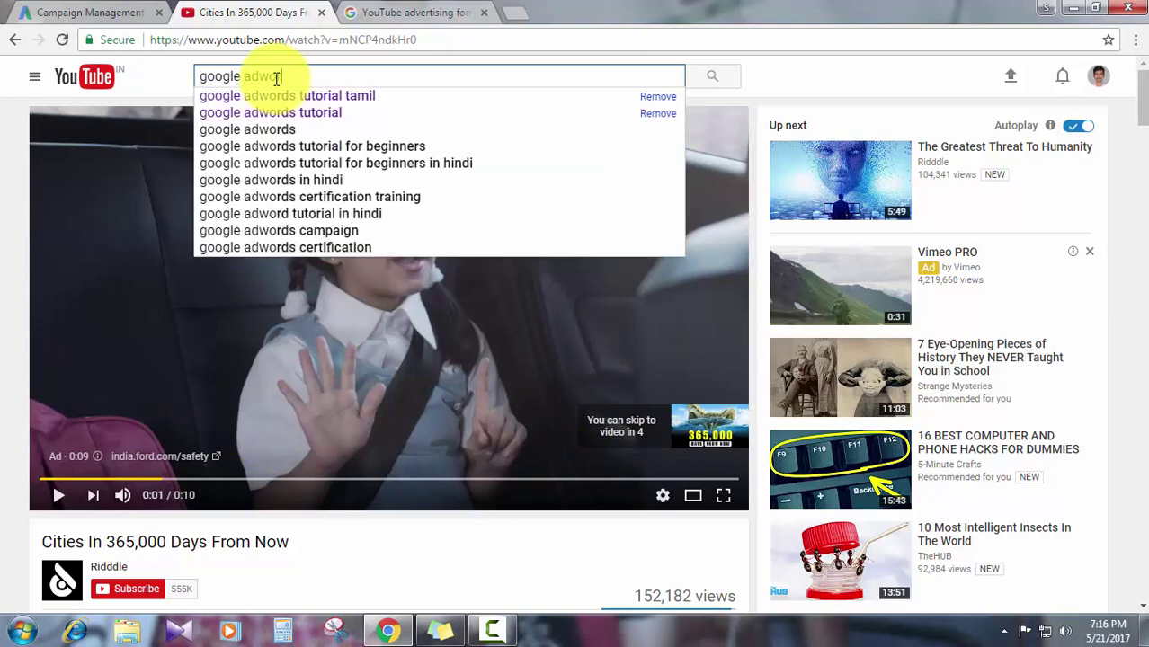
pyautogui.press('Down')
pyautogui.press('Down')
pyautogui.press('Down')
pyautogui.press('Down')
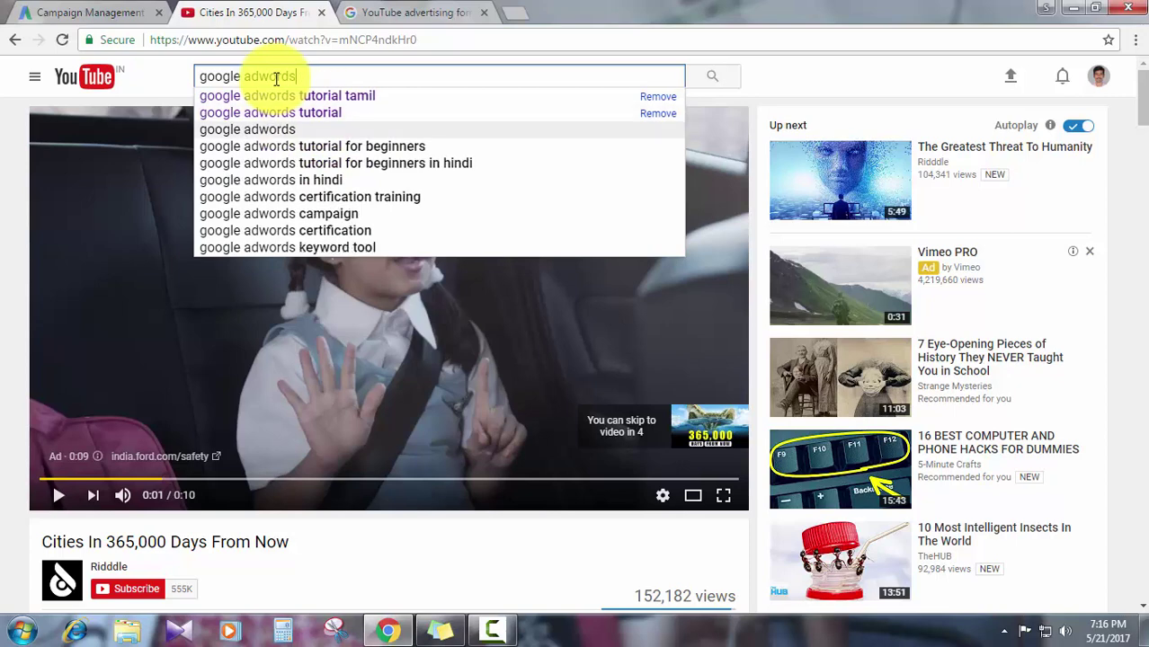
pyautogui.press('Return')
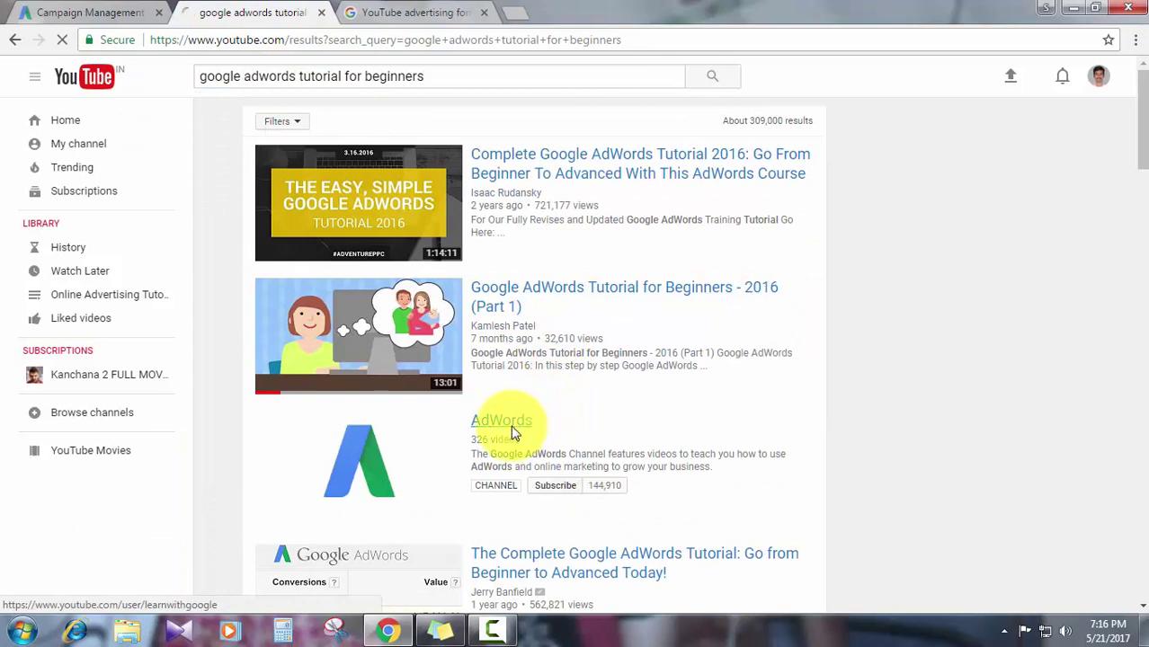
# Open the AdWords channel from the search results and play its "Introduction to AdWords" playlist.
pyautogui.click(519, 430)
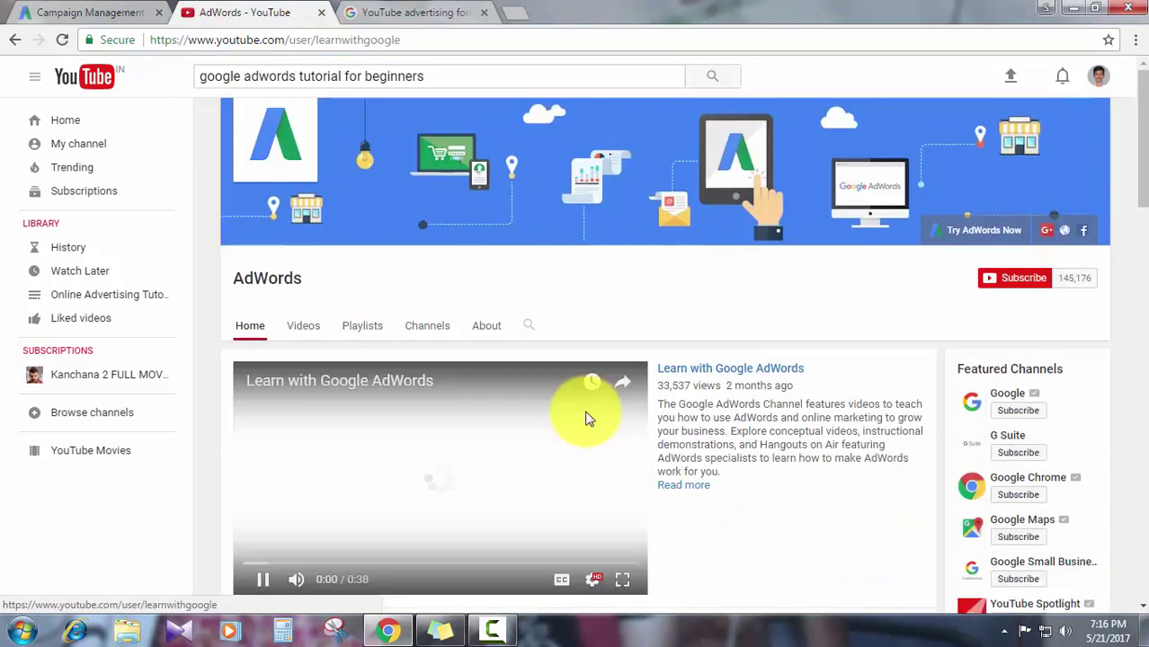
pyautogui.scroll(-2, 587, 418)
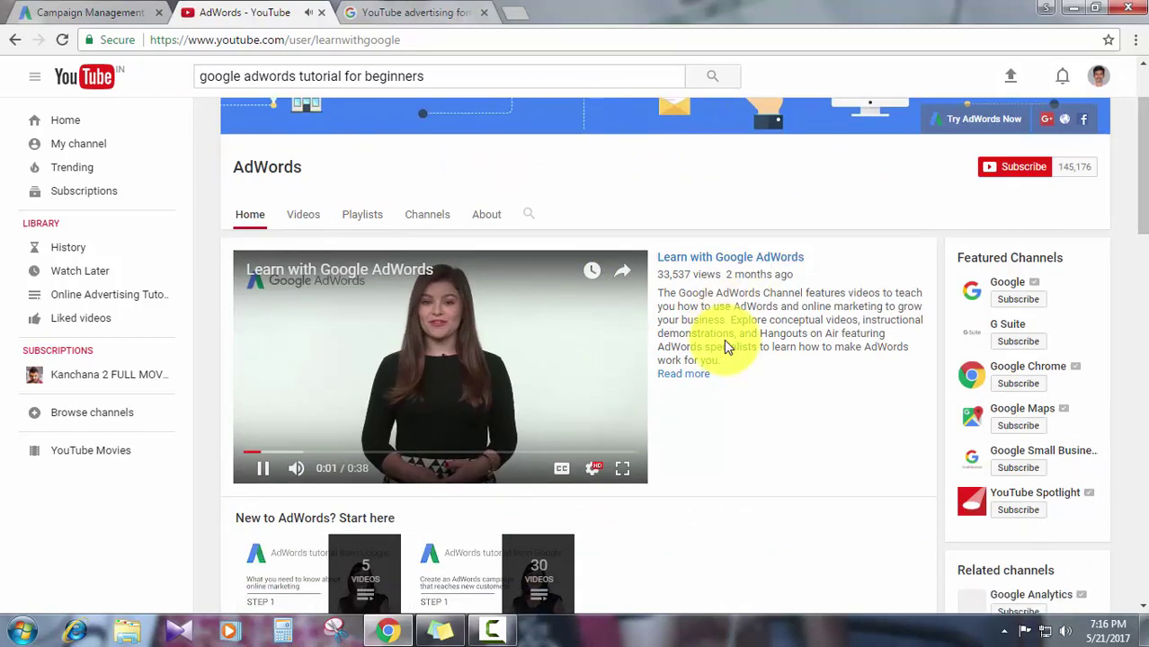
pyautogui.scroll(-3, 328, 368)
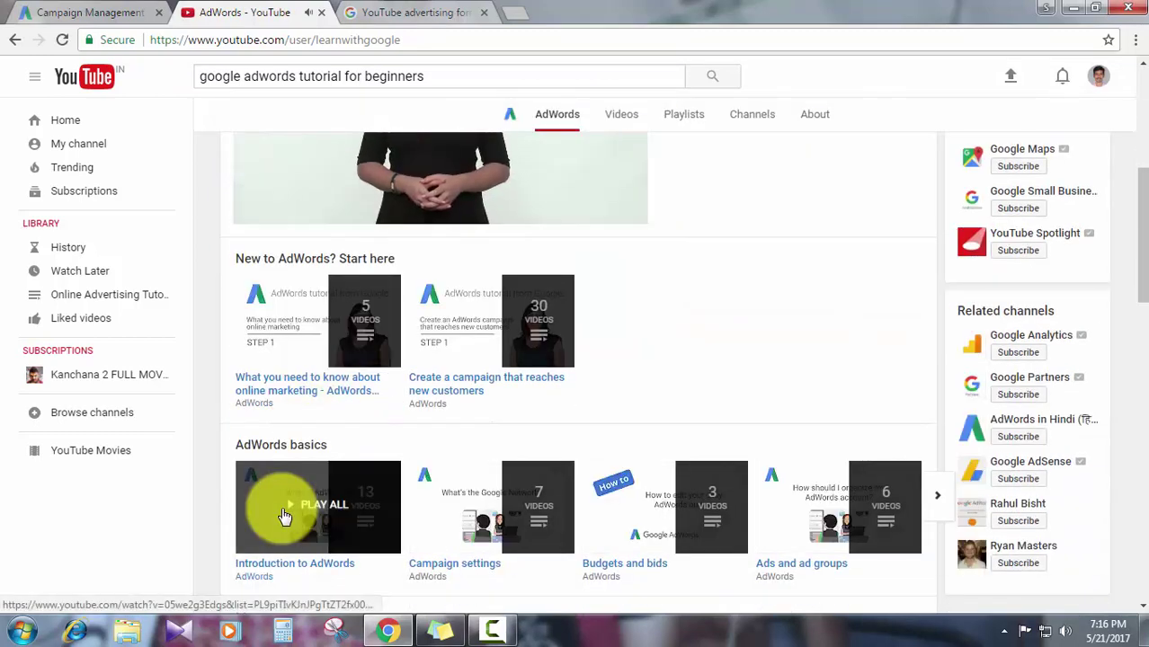
pyautogui.click(285, 516)
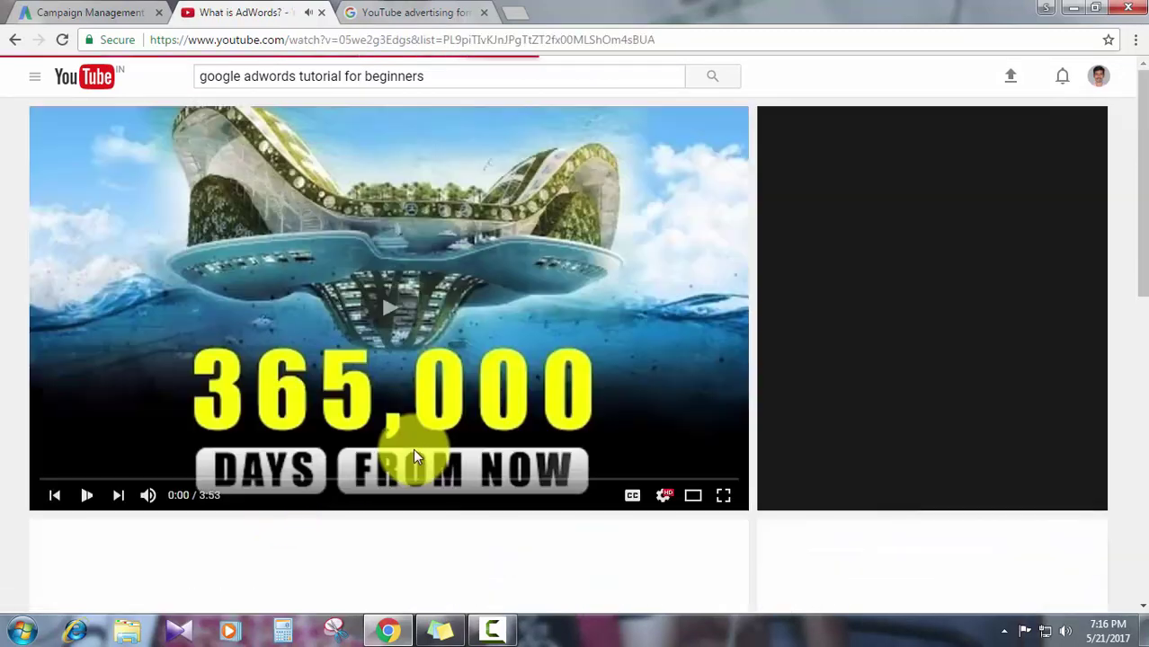
# Look over the "What is AdWords?" video page and open the suggested video "Complete Google AdWords Tutorial 2016".
pyautogui.scroll(-2, 274, 427)
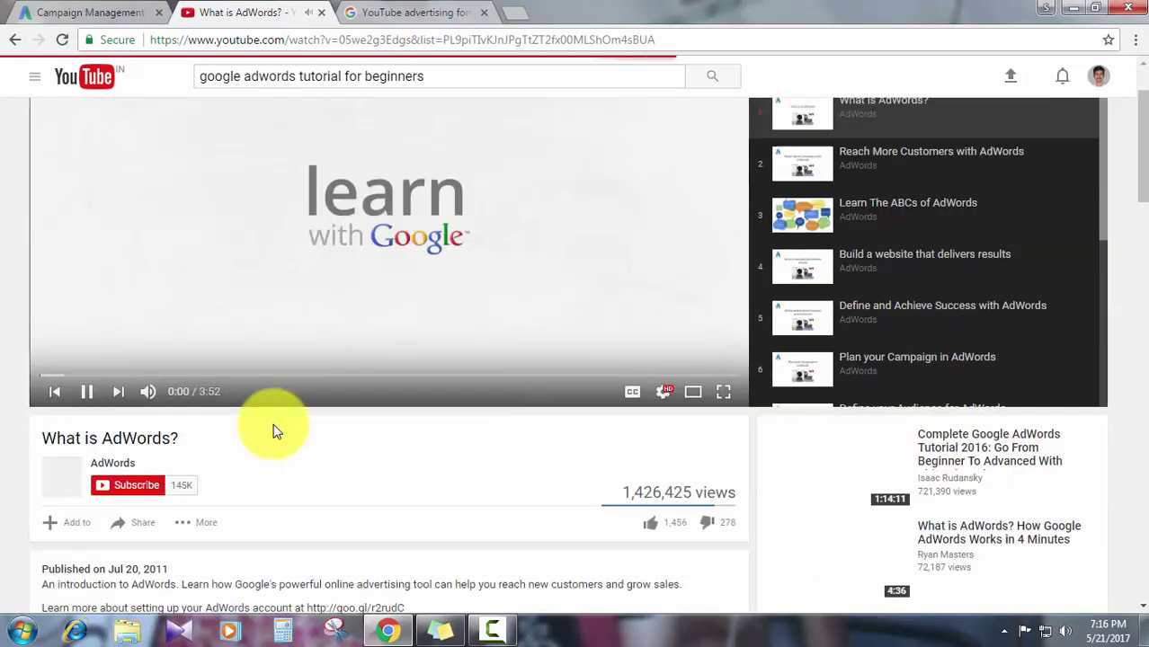
pyautogui.scroll(2, 274, 430)
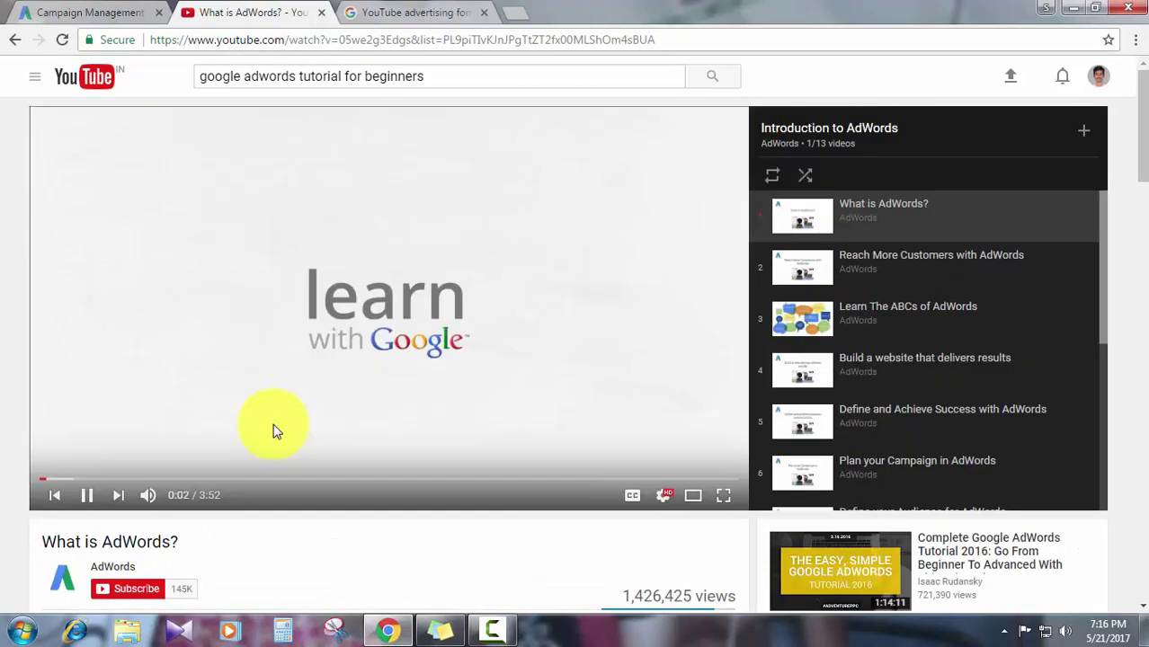
pyautogui.scroll(-3, 954, 546)
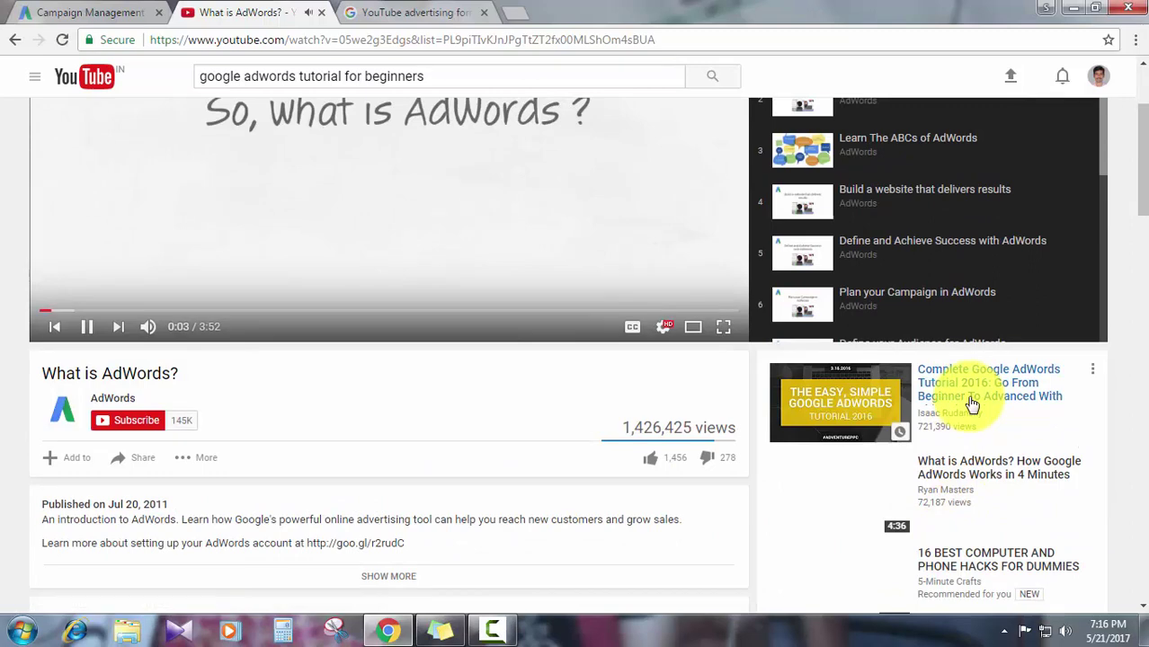
pyautogui.click(972, 405)
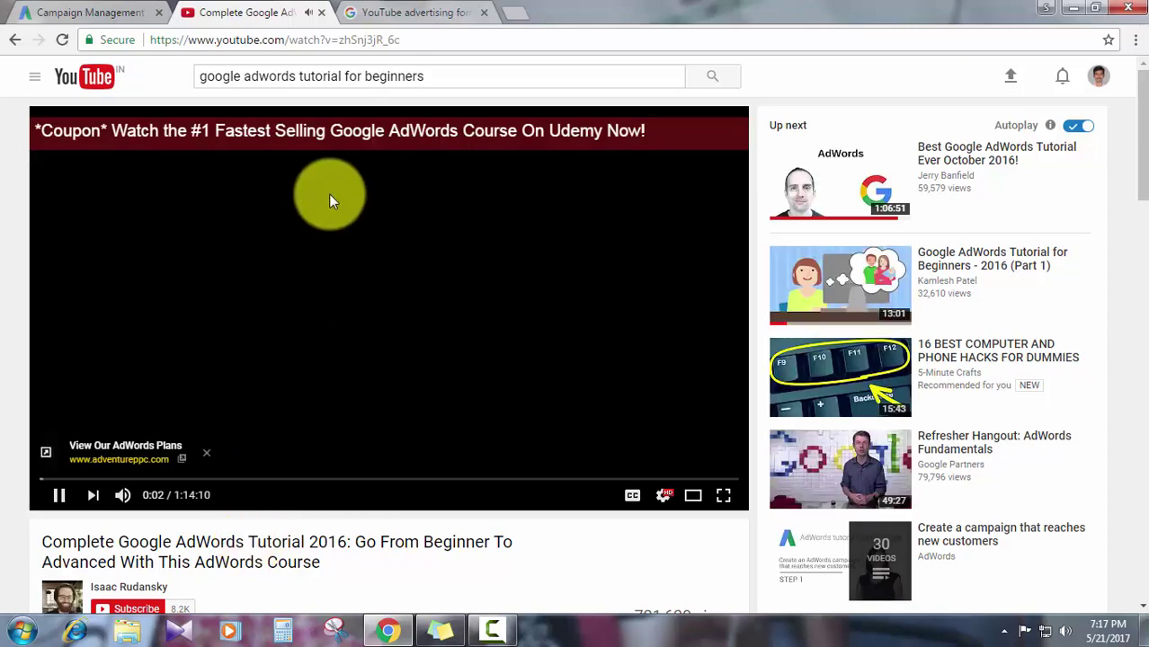
# Open "Best Google AdWords Tutorial Ever October 2016!", pause its opening ad and close the Wix overlay ad.
pyautogui.click(944, 171)
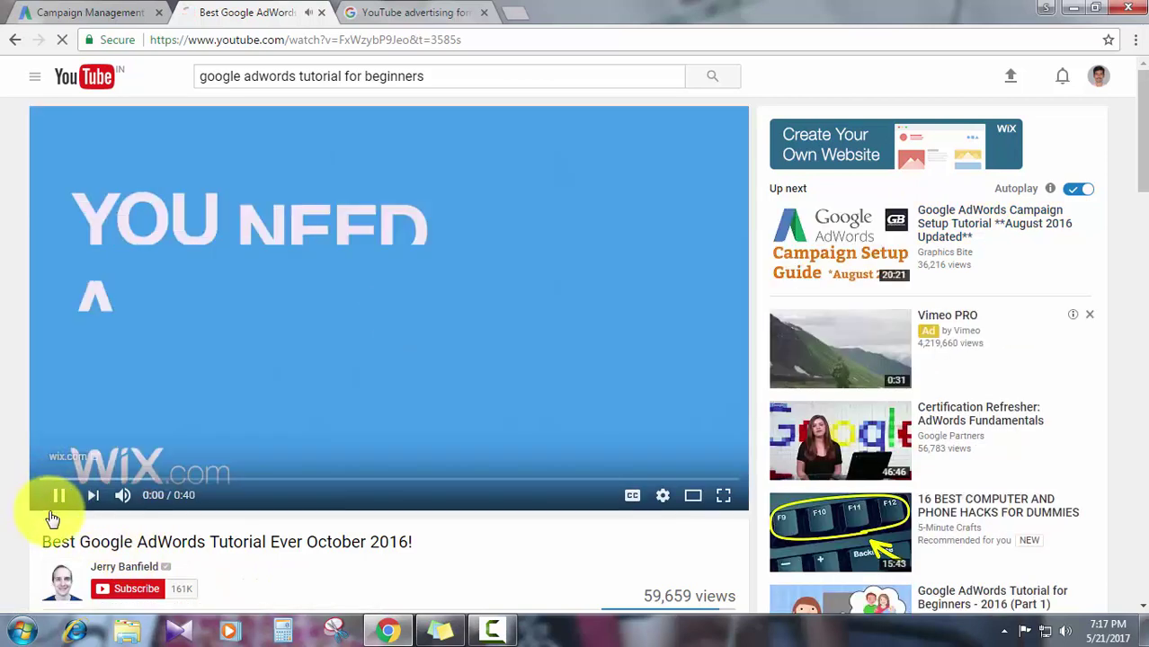
pyautogui.click(58, 497)
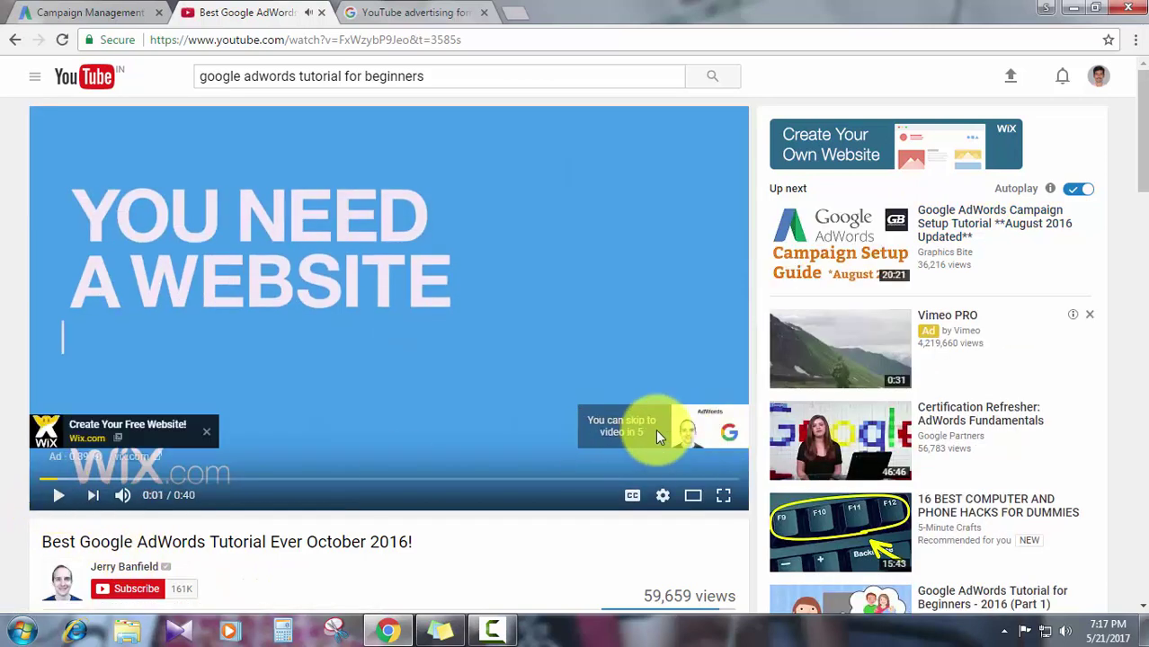
pyautogui.click(207, 442)
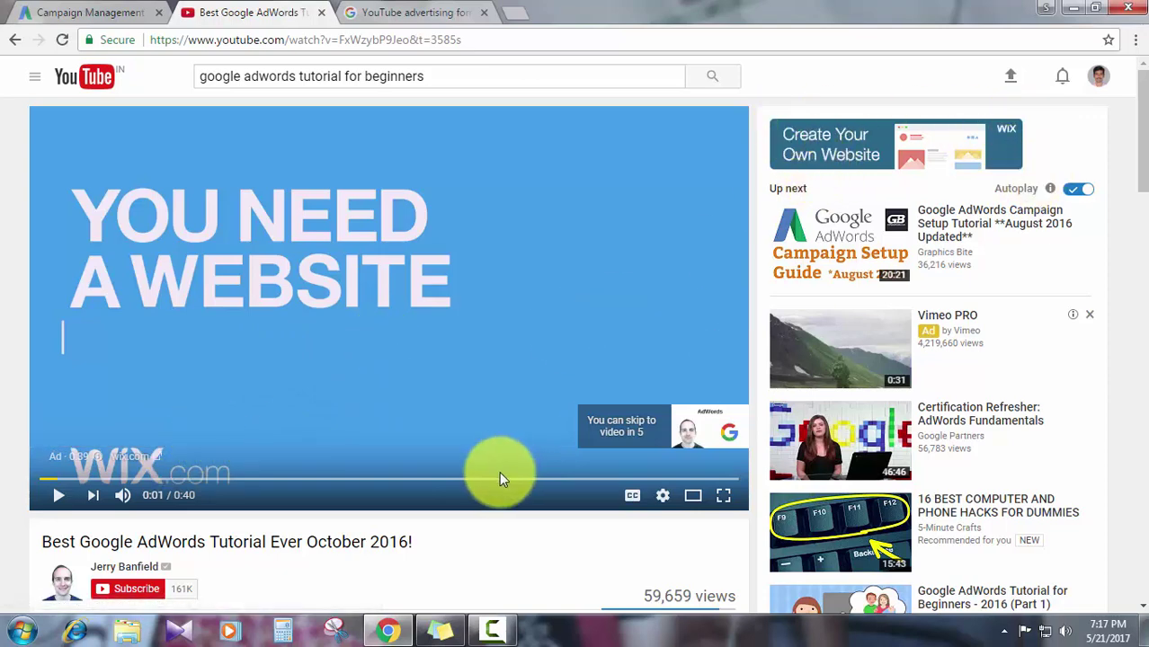
# Compare the ads on the video page with the display, overlay and skippable formats in the YouTube advertising formats table.
pyautogui.scroll(-4, 1095, 360)
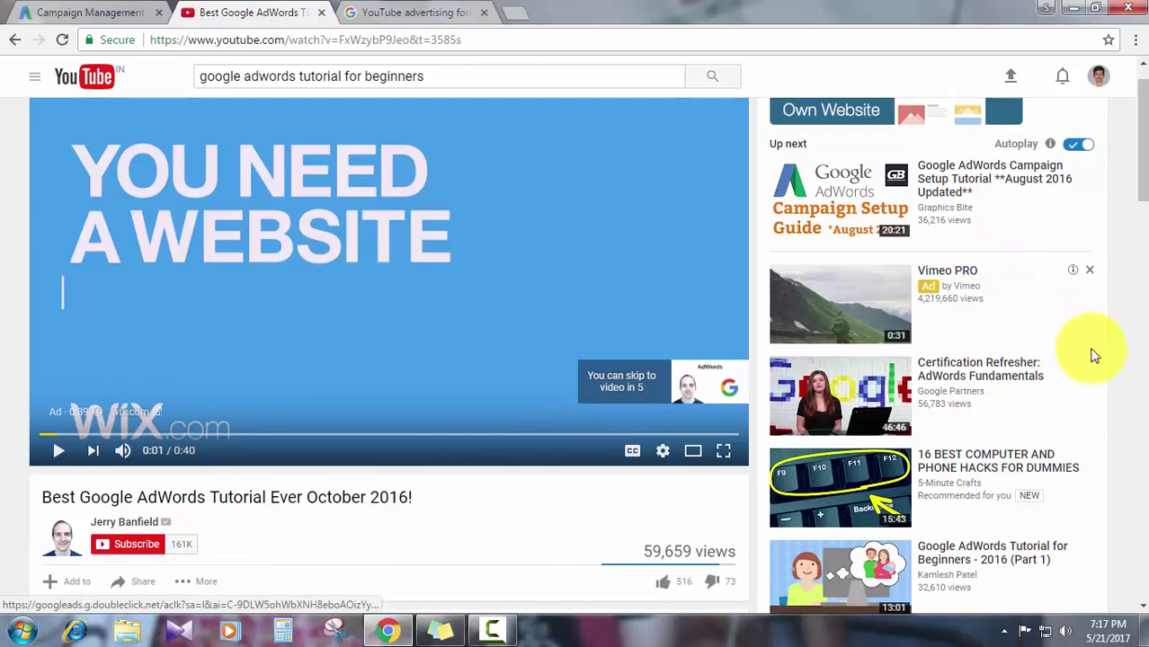
pyautogui.scroll(-5, 683, 381)
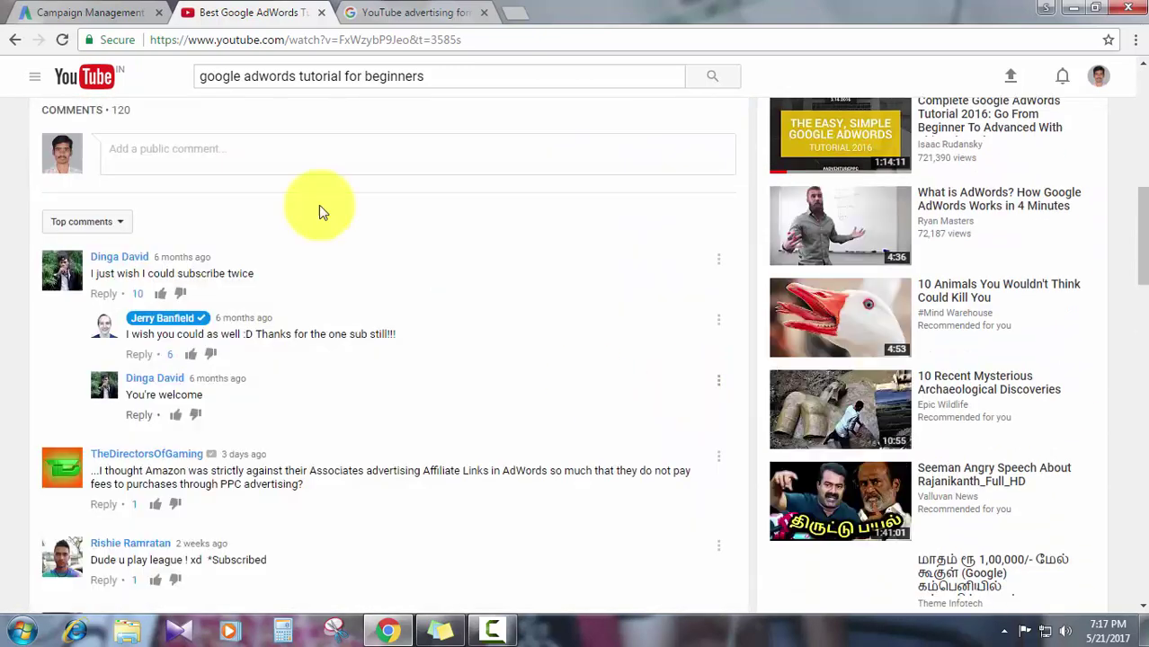
pyautogui.scroll(2, 321, 210)
pyautogui.click(360, 12)
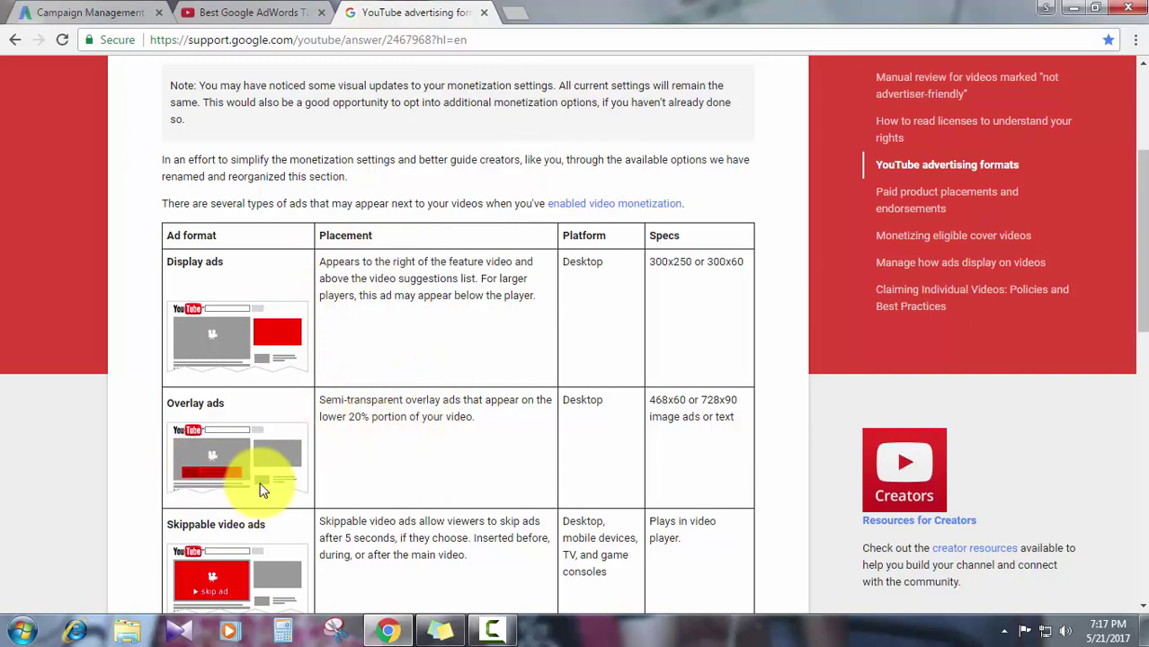
pyautogui.scroll(-1, 267, 483)
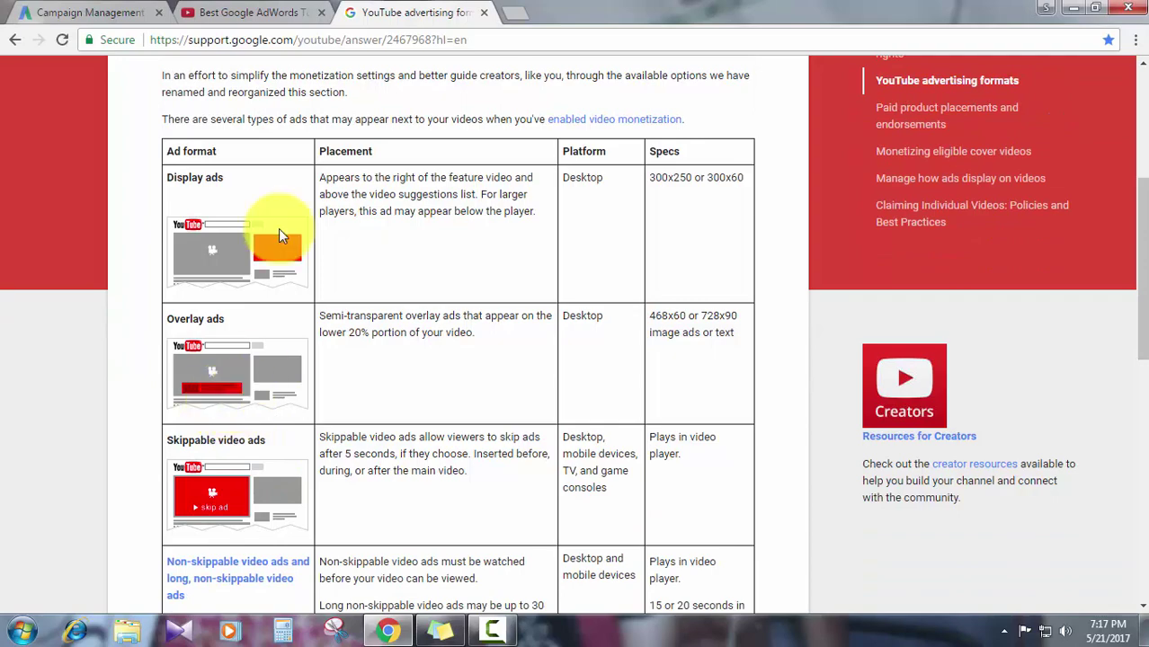
pyautogui.click(267, 13)
pyautogui.scroll(4, 352, 372)
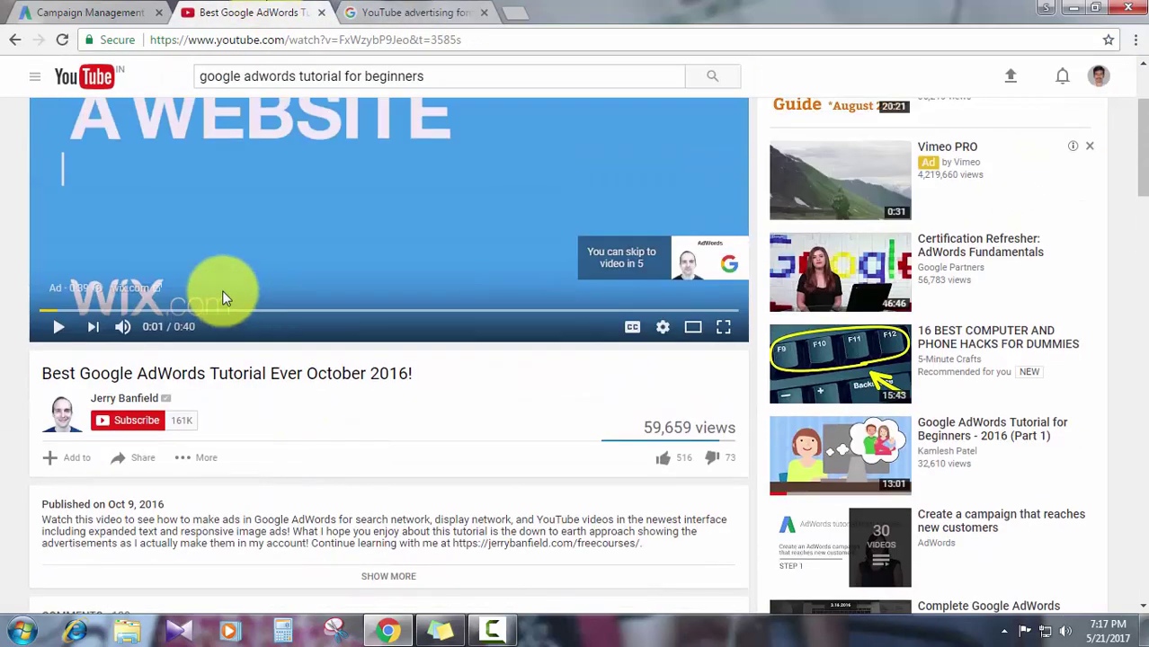
pyautogui.scroll(2, 388, 100)
pyautogui.click(410, 12)
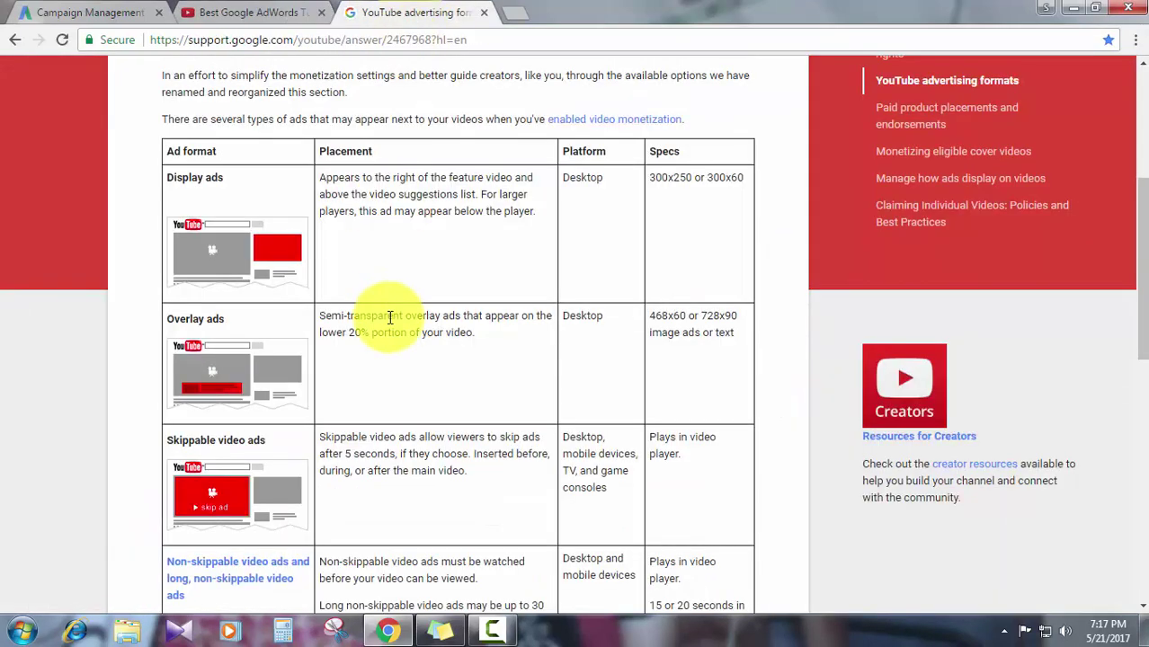
pyautogui.scroll(-1, 378, 319)
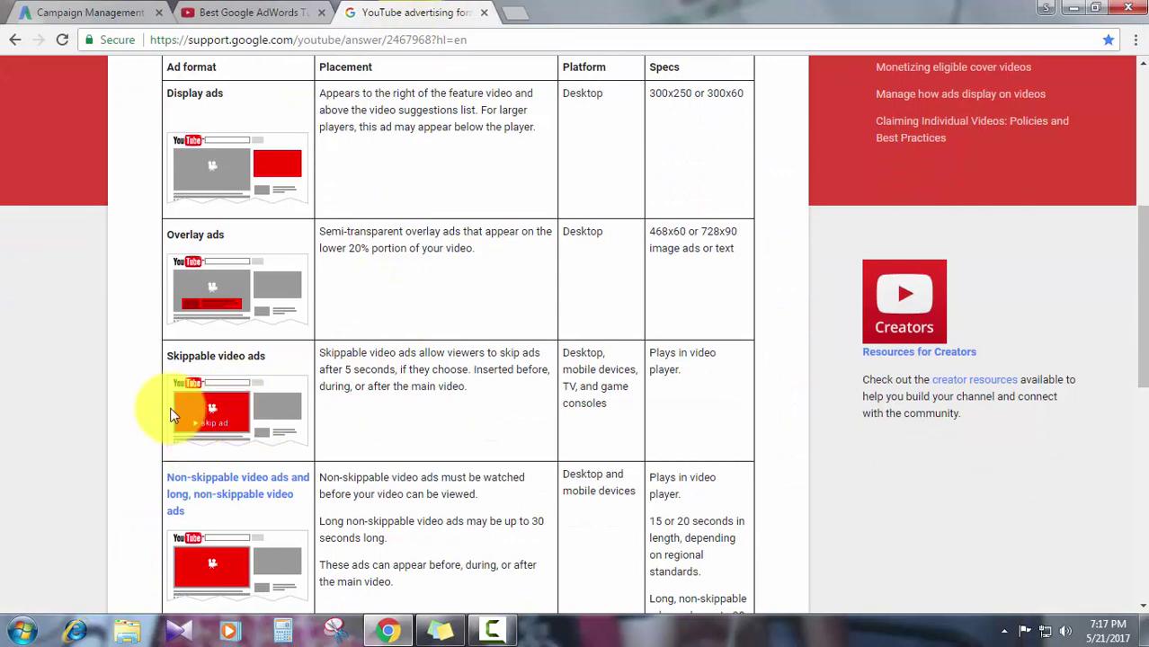
# Return to the "Best Google AdWords Tutorial Ever October 2016!" video, resume its paused ad and skip it.
pyautogui.click(238, 12)
pyautogui.click(382, 391)
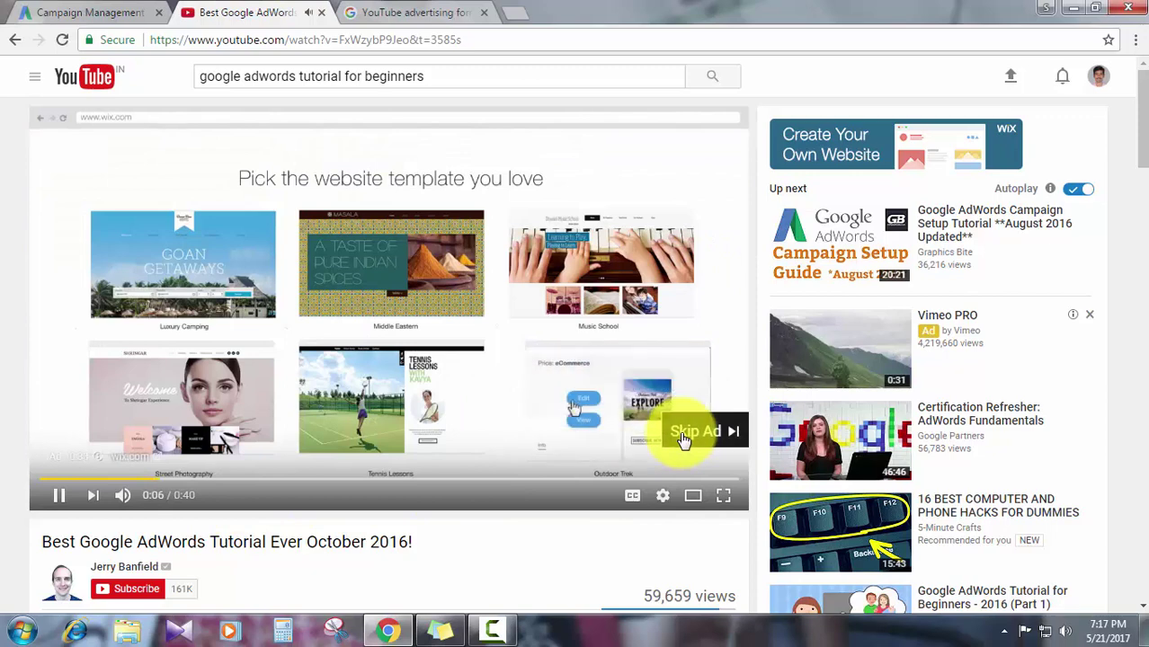
pyautogui.click(689, 431)
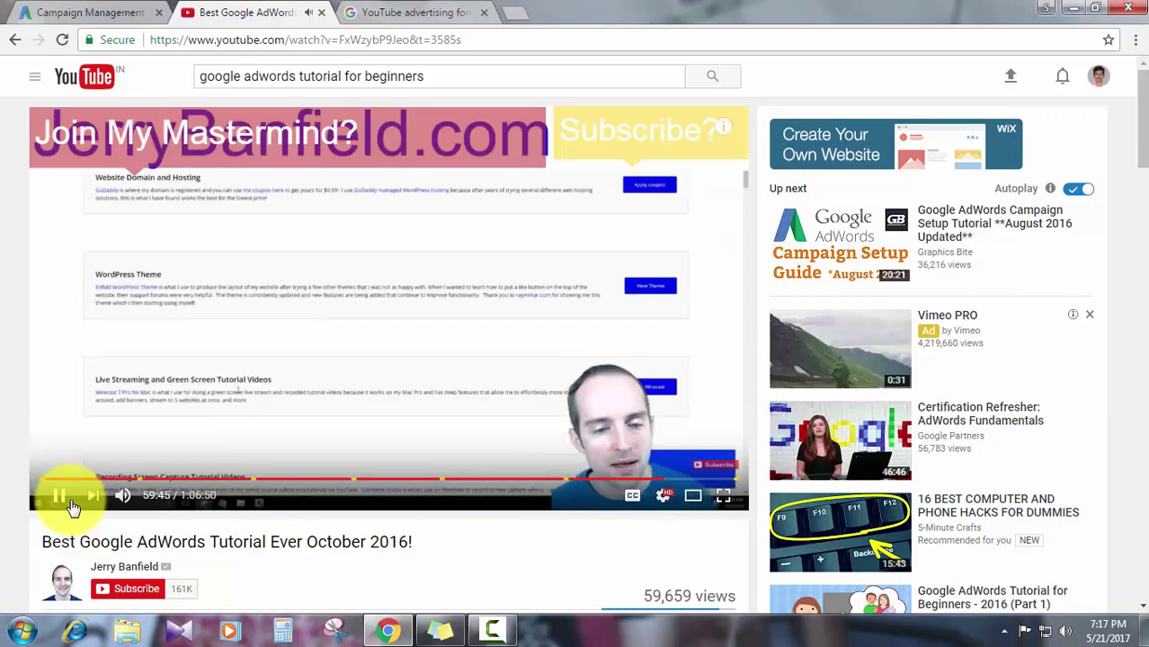
# Pause the tutorial video, move its playback position to 7:41, and play it until a mid-video ad starts, pausing that ad.
pyautogui.click(61, 495)
pyautogui.click(61, 478)
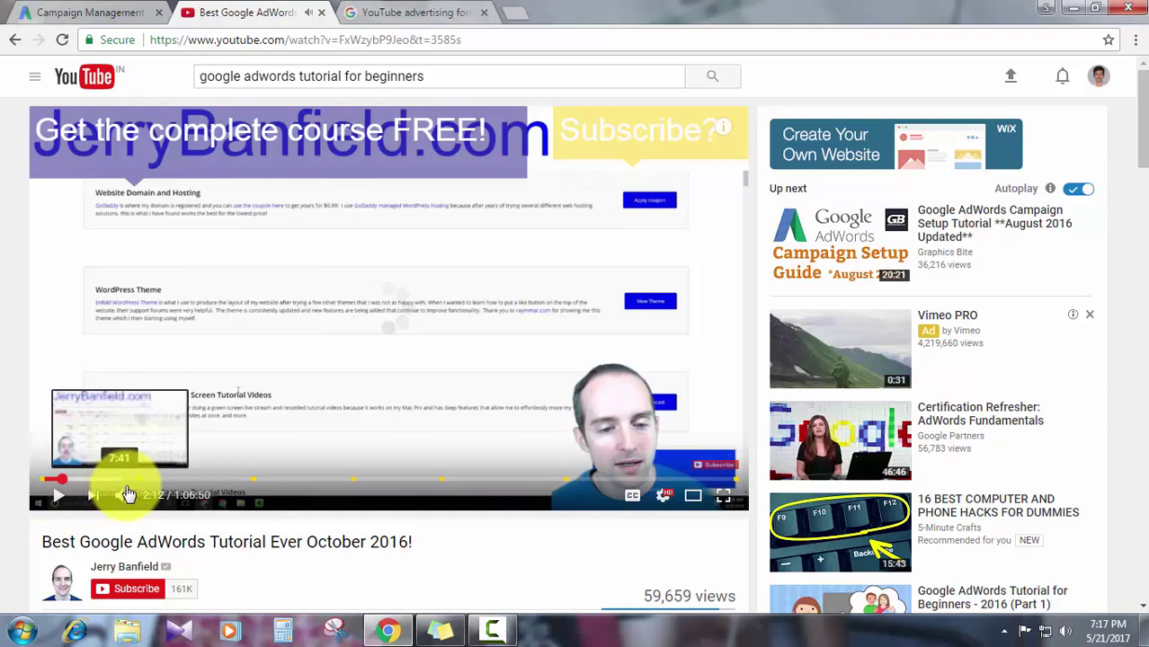
pyautogui.click(126, 490)
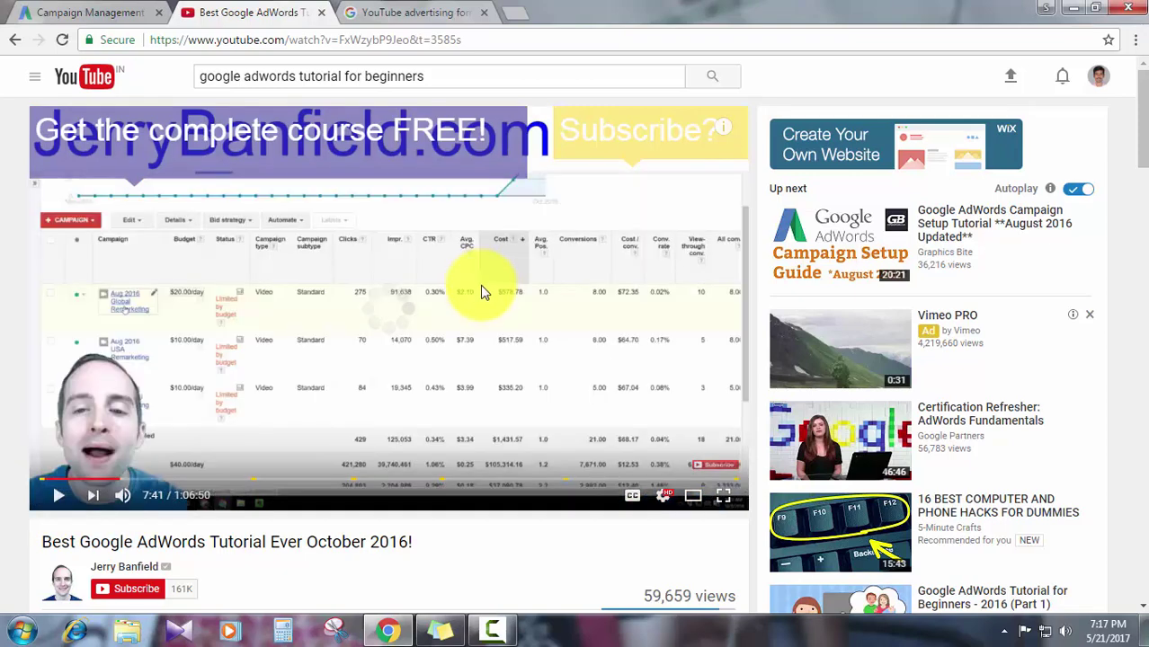
pyautogui.click(59, 497)
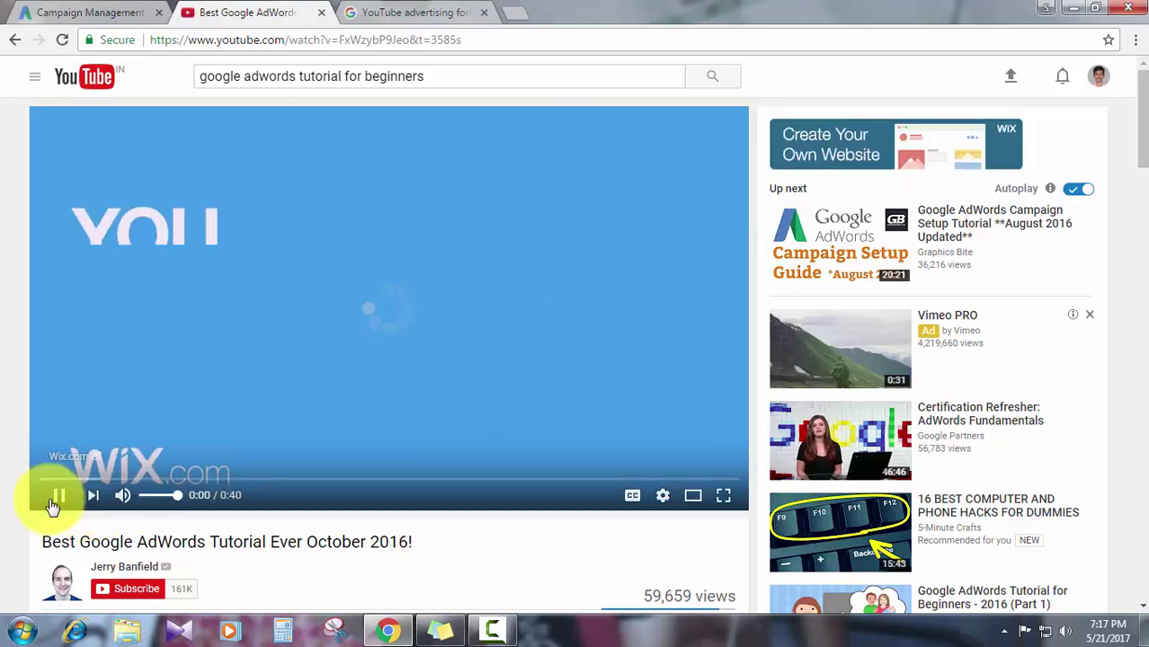
pyautogui.click(59, 495)
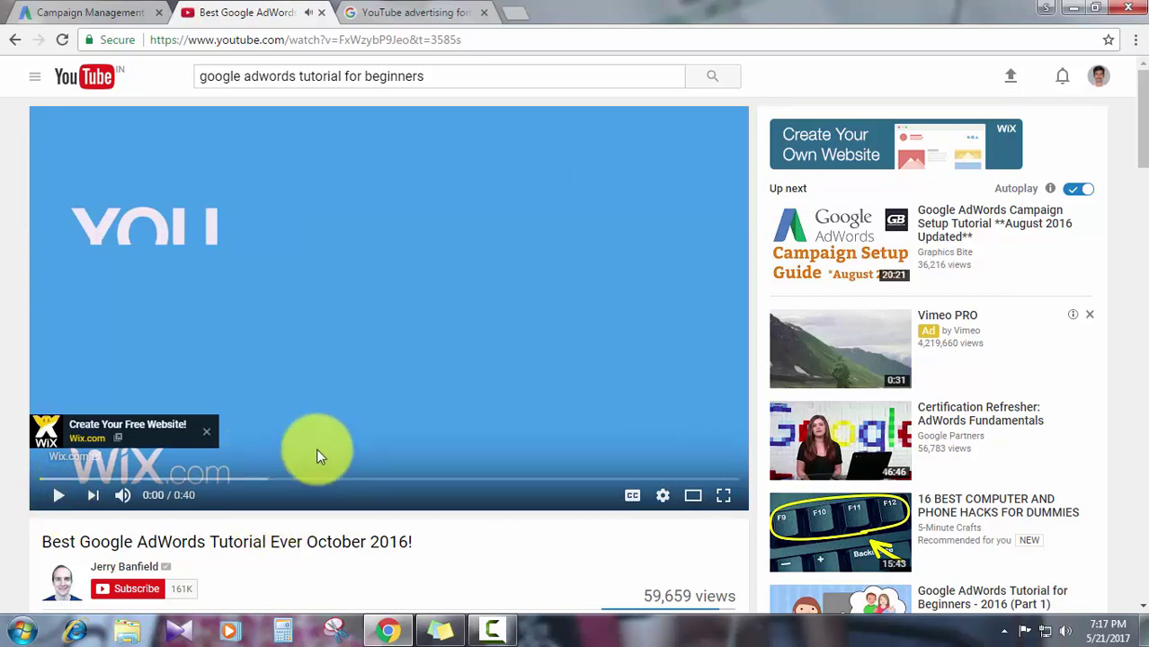
# Review the skippable, non-skippable, bumper and sponsored card formats in the YouTube advertising formats table against the paused video ad.
pyautogui.click(377, 10)
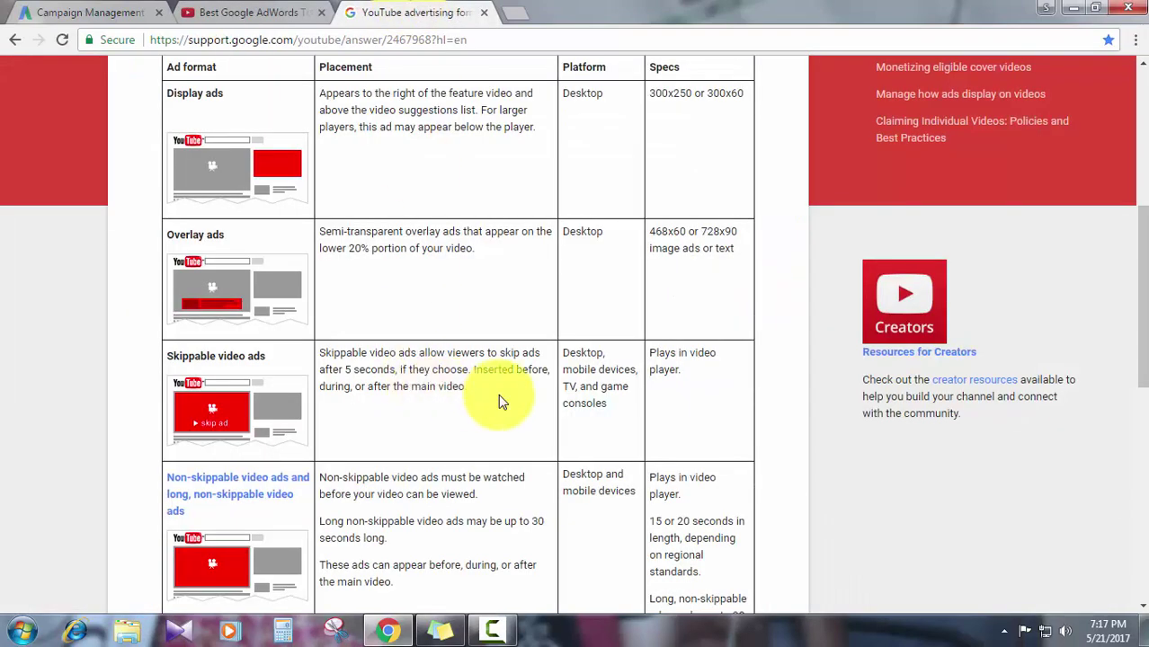
pyautogui.scroll(-2, 501, 402)
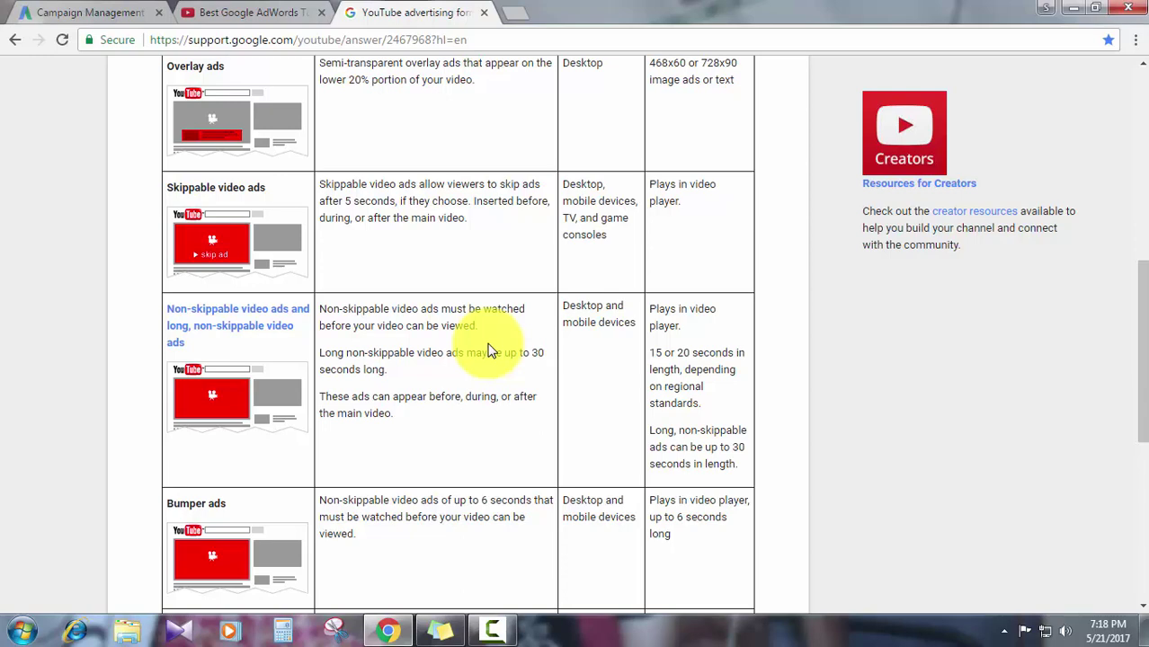
pyautogui.scroll(-3, 490, 350)
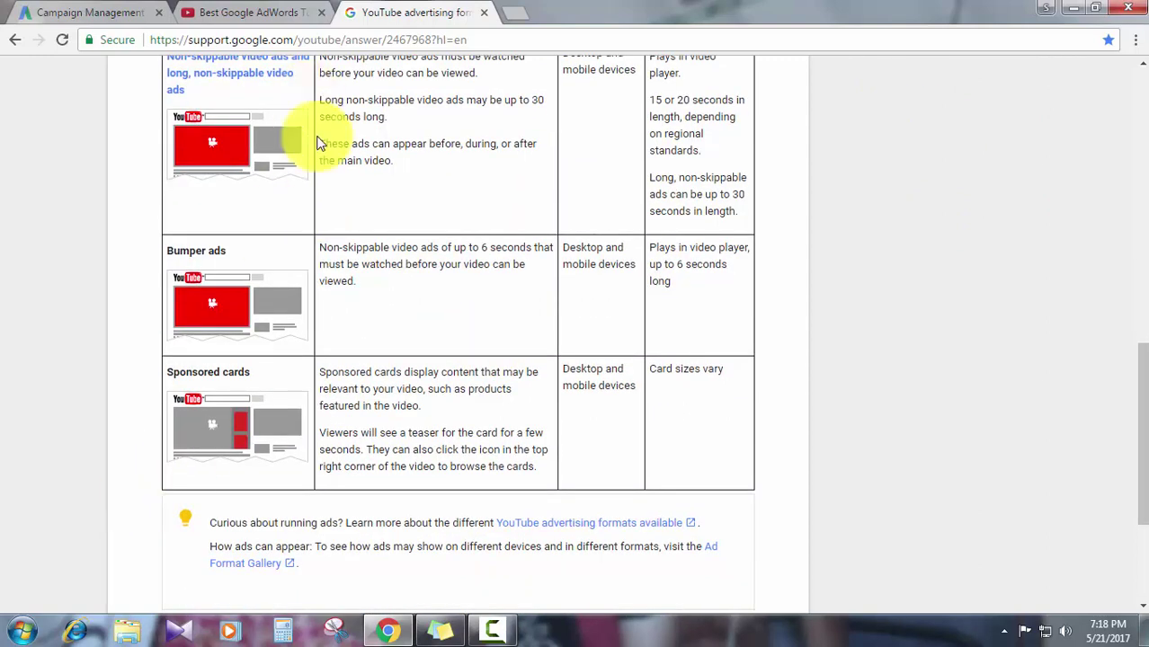
pyautogui.click(290, 8)
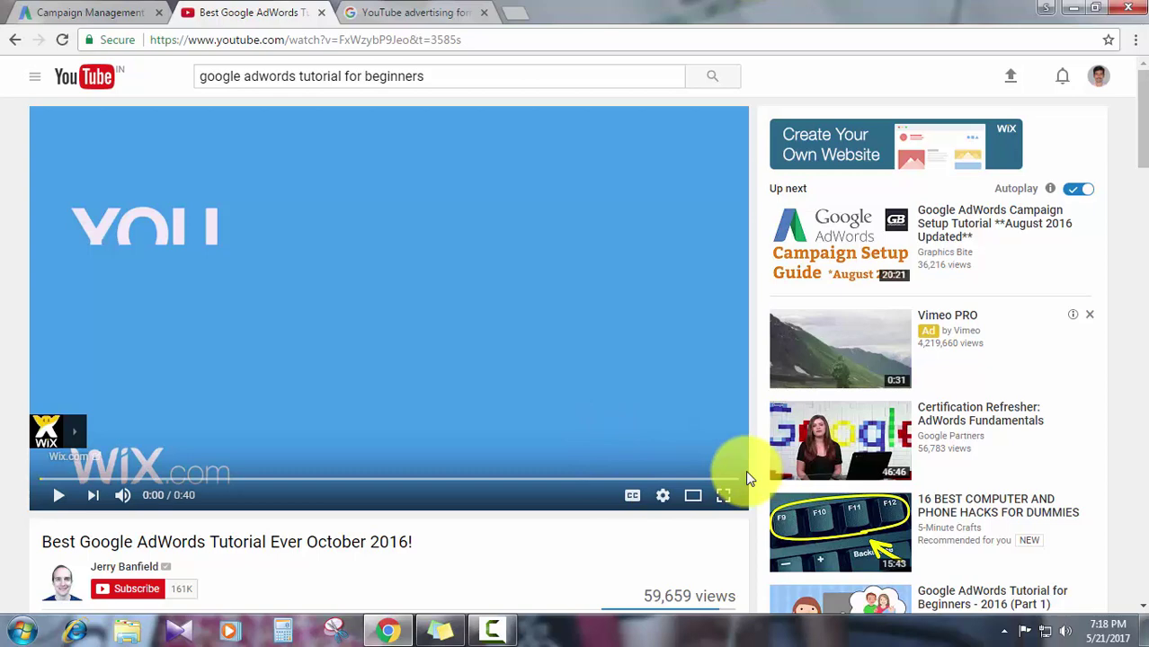
pyautogui.click(405, 11)
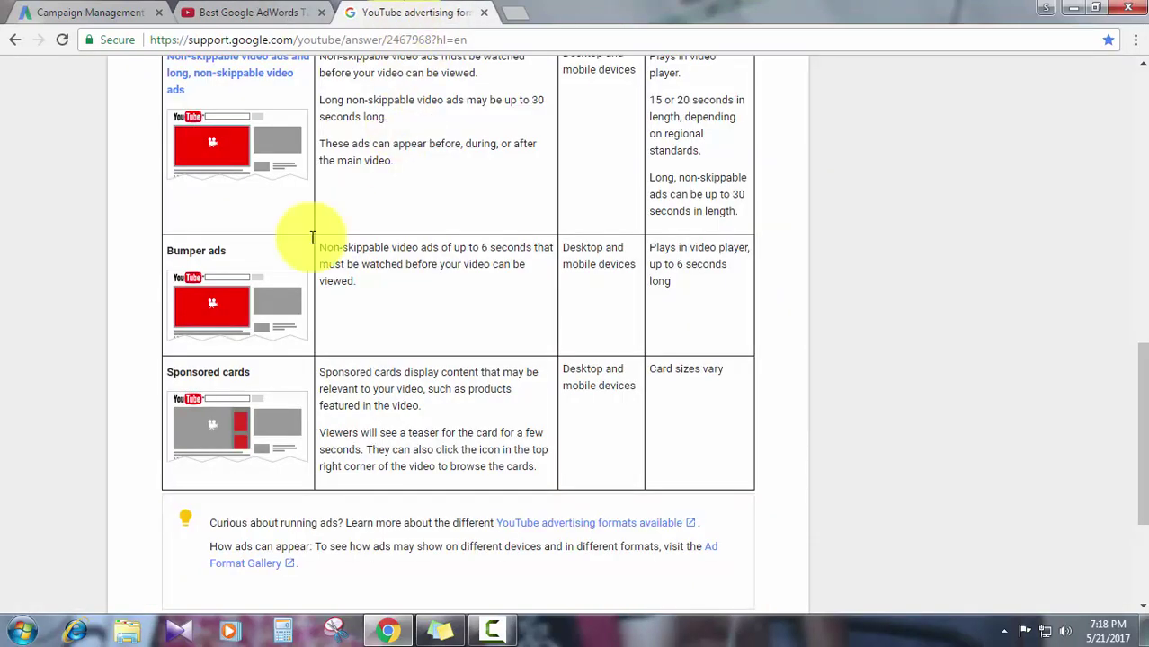
pyautogui.scroll(1, 3, 388)
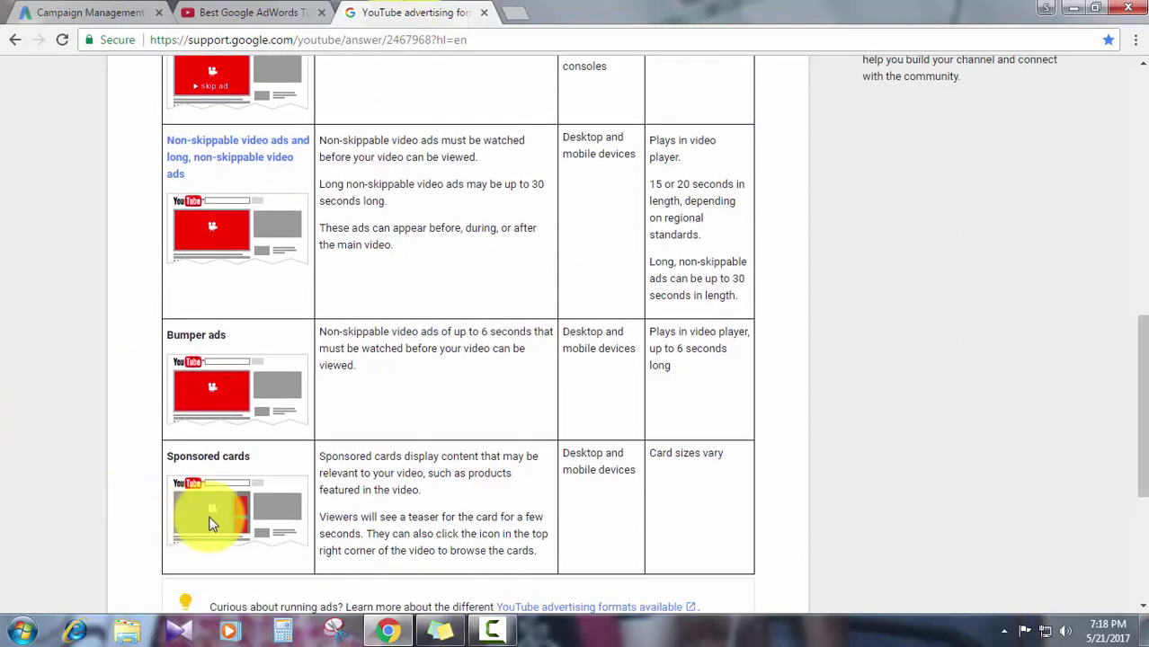
pyautogui.scroll(3, 115, 469)
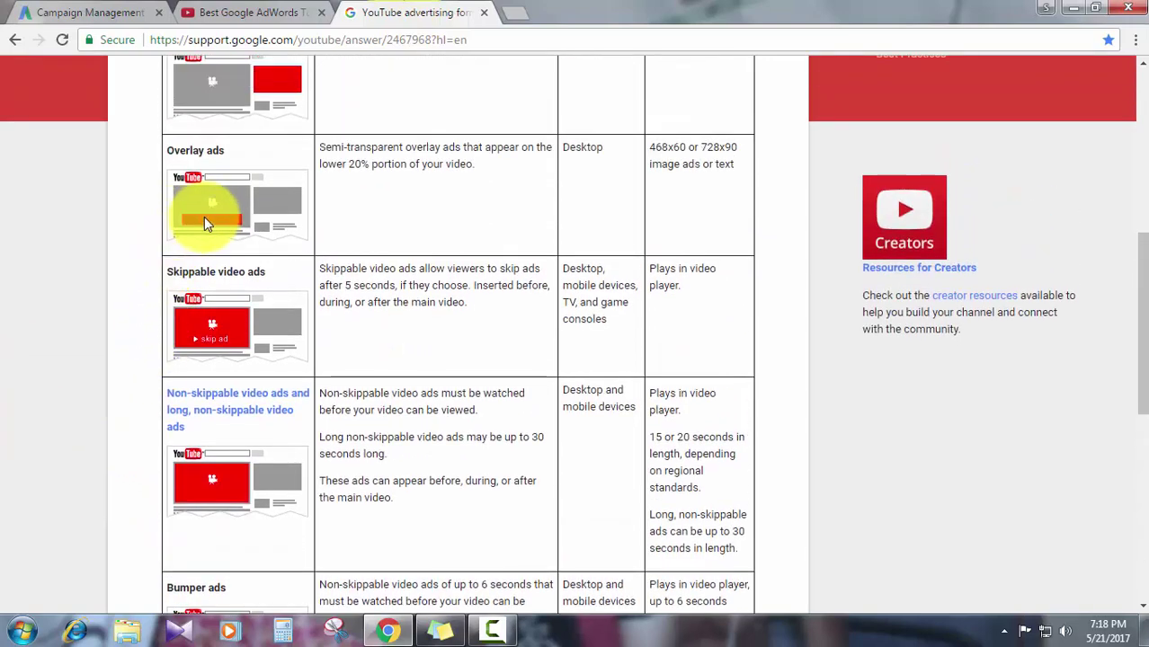
pyautogui.scroll(1, 144, 248)
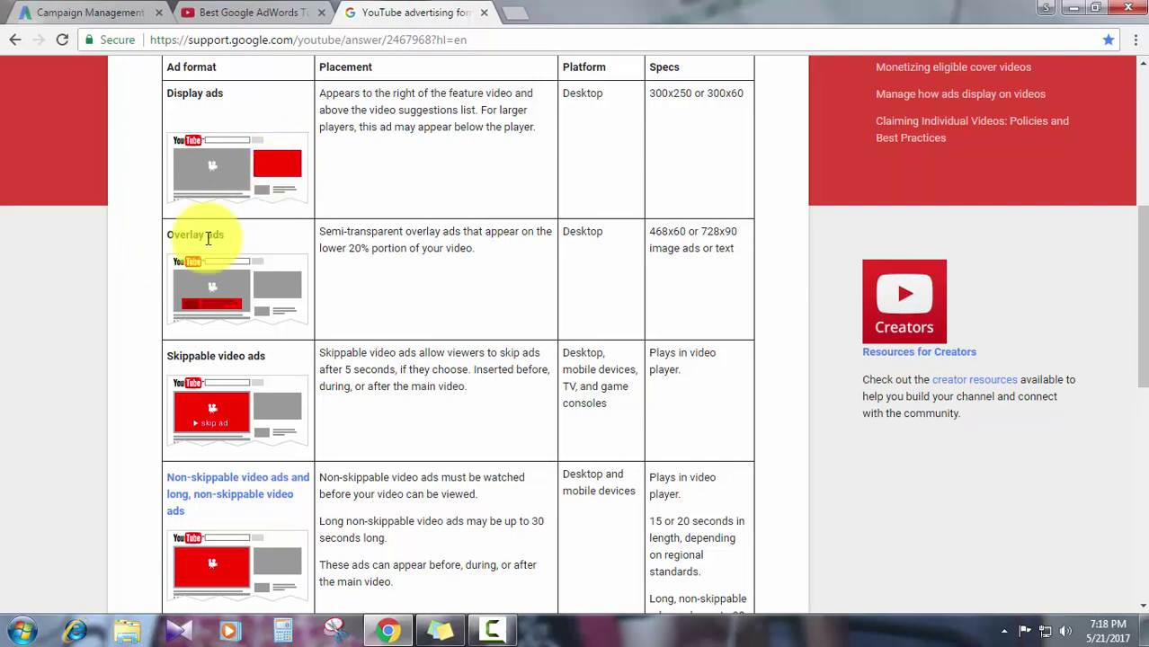
pyautogui.scroll(-2, 129, 289)
# Look over the tutorial's video page for the display ad and the sponsored entry among the suggested videos.
pyautogui.click(226, 11)
pyautogui.scroll(-2, 1070, 459)
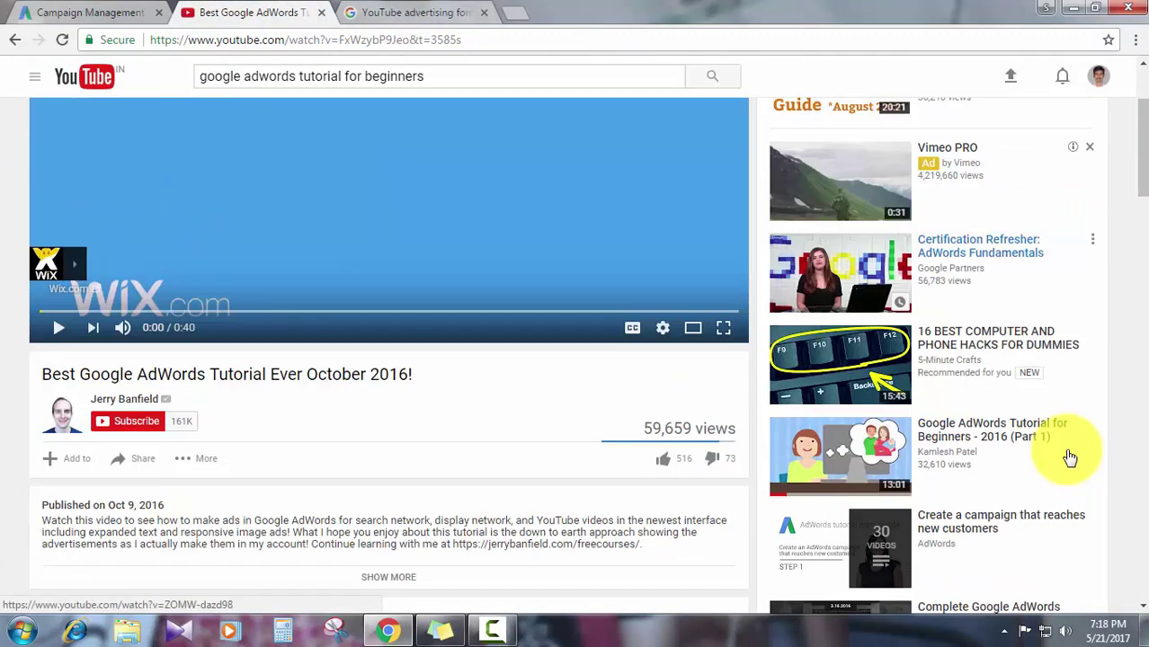
pyautogui.scroll(-4, 1067, 457)
pyautogui.scroll(6, 1065, 454)
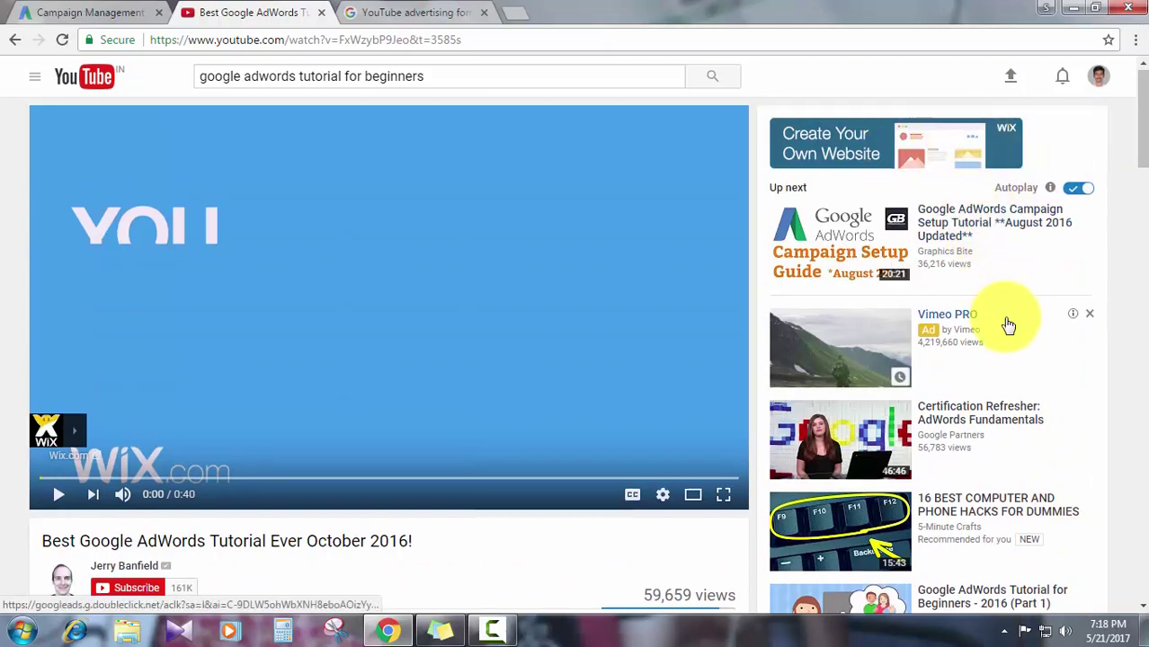
pyautogui.scroll(-10, 1007, 324)
pyautogui.scroll(4, 1006, 324)
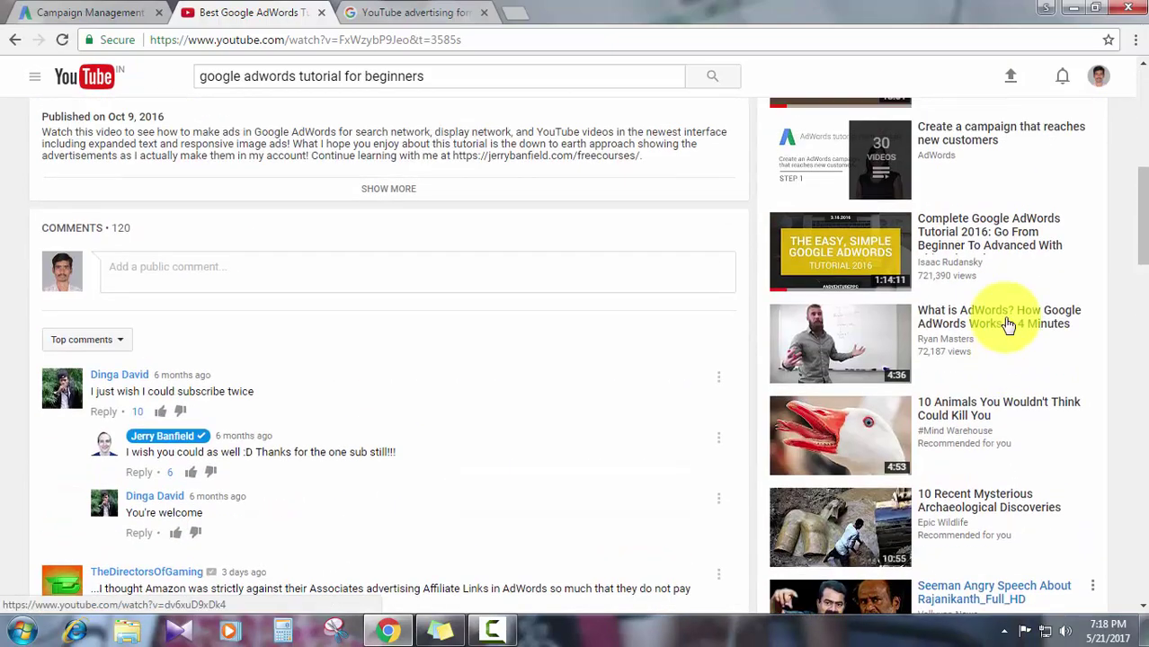
pyautogui.scroll(6, 1006, 323)
# Go back to the YouTube advertising formats table and examine which platforms each ad format supports.
pyautogui.hotkey('ctrl', 'Tab')
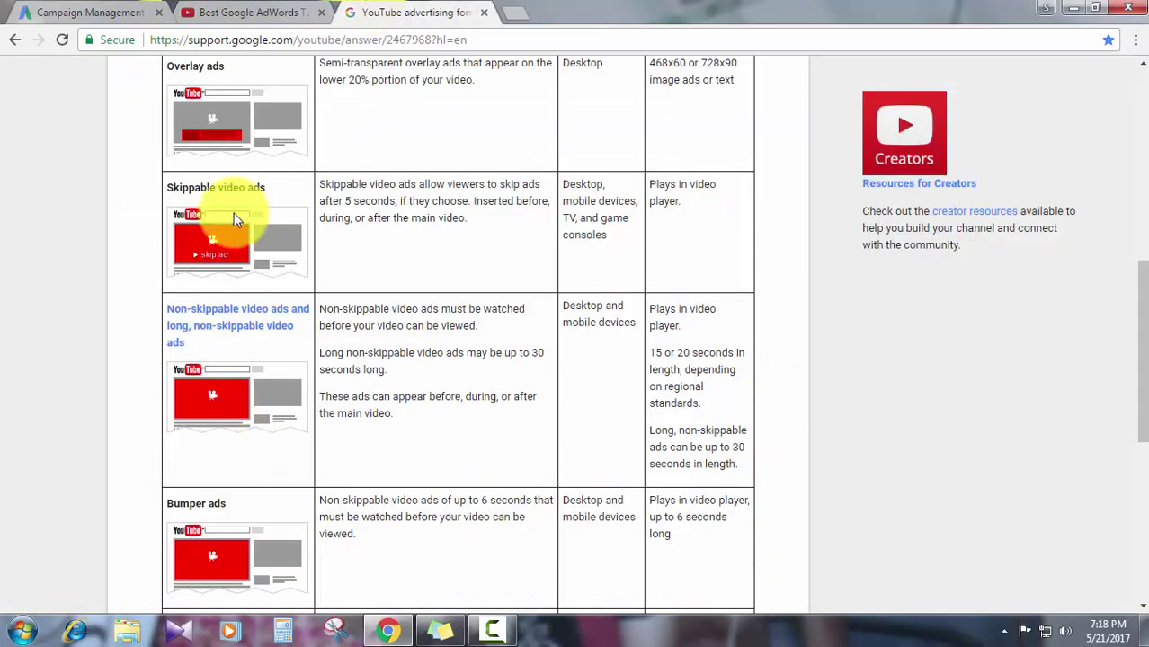
pyautogui.scroll(5, 277, 328)
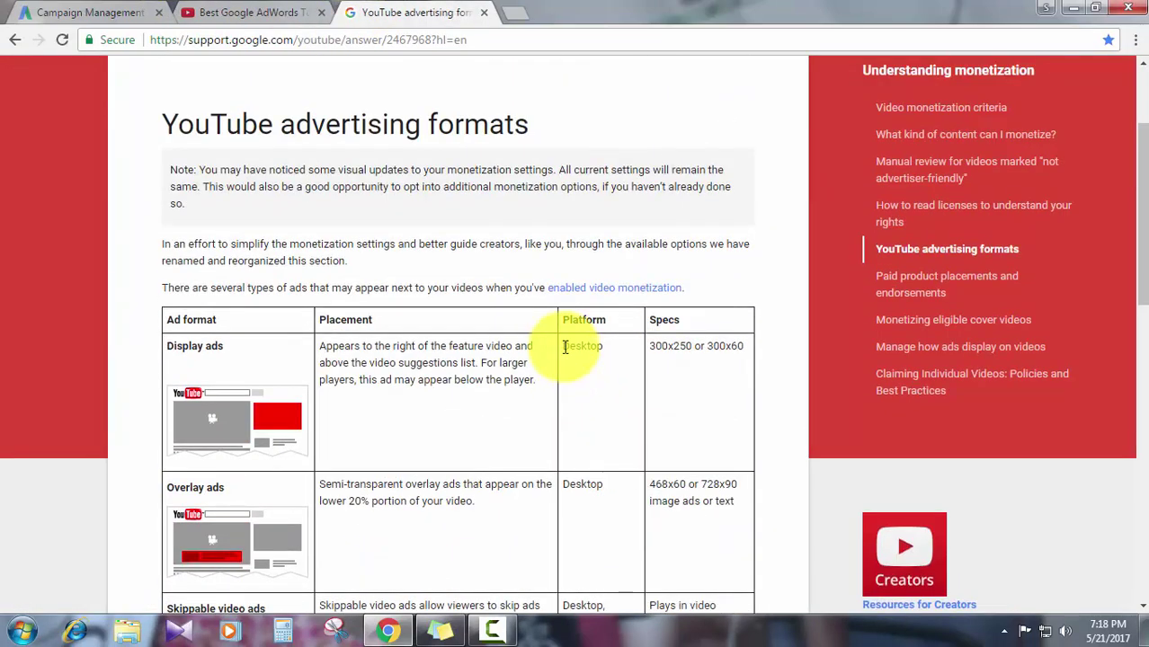
pyautogui.doubleClick(565, 347)
pyautogui.scroll(-7, 500, 406)
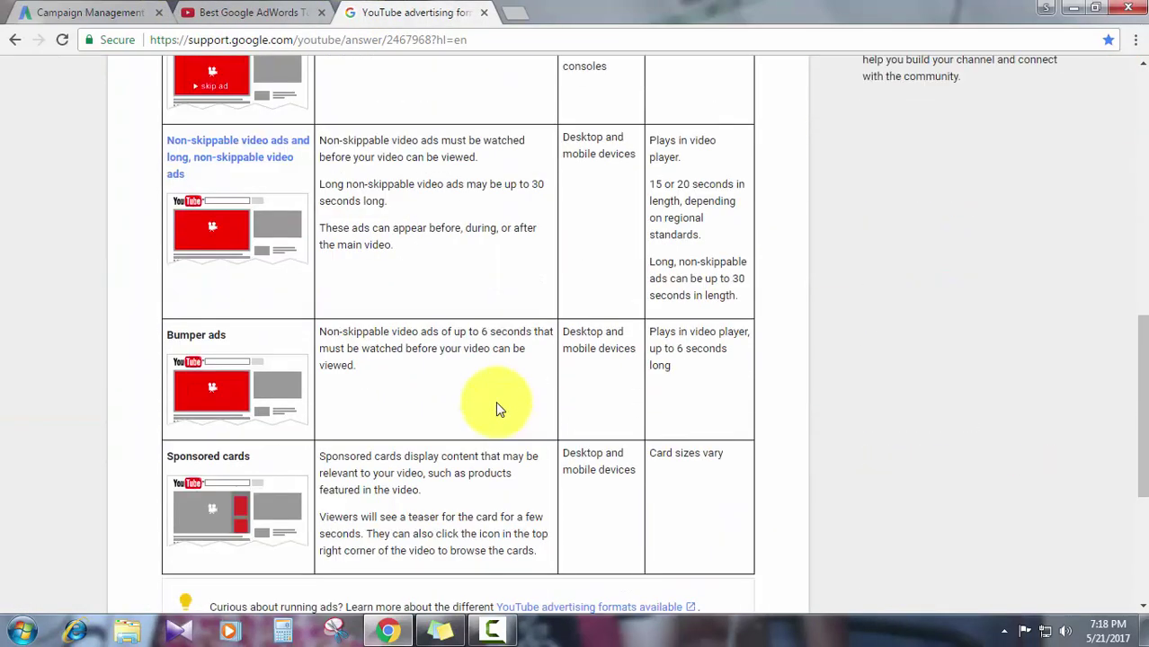
pyautogui.scroll(-4, 495, 401)
pyautogui.scroll(5, 496, 401)
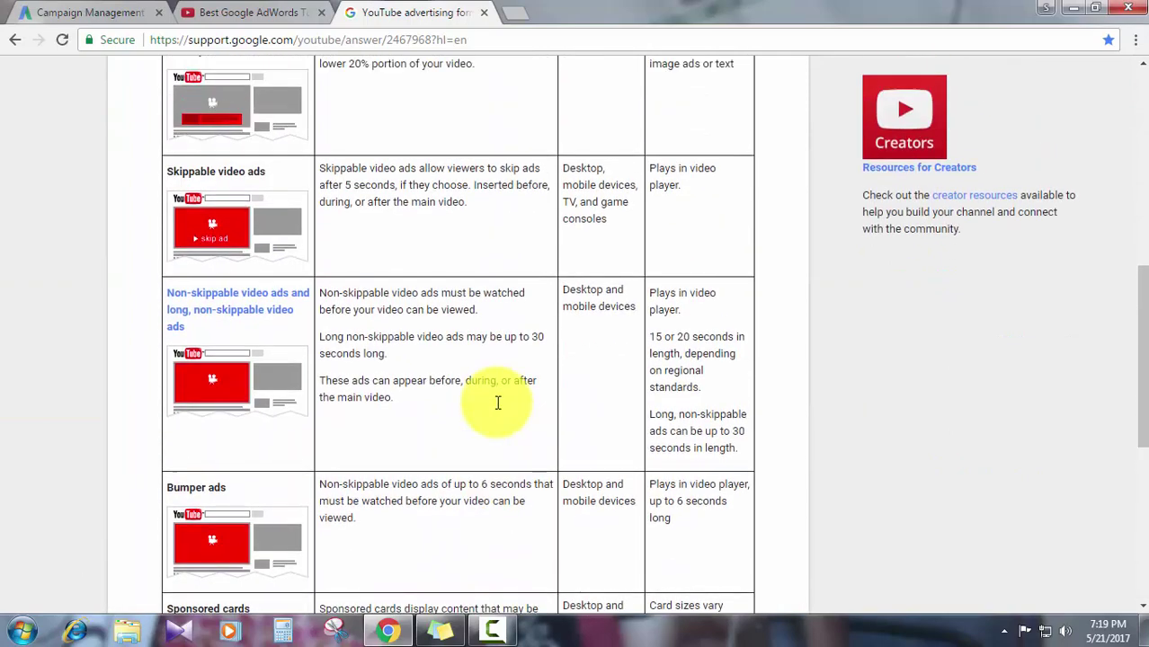
pyautogui.scroll(4, 497, 402)
pyautogui.scroll(-3, 496, 401)
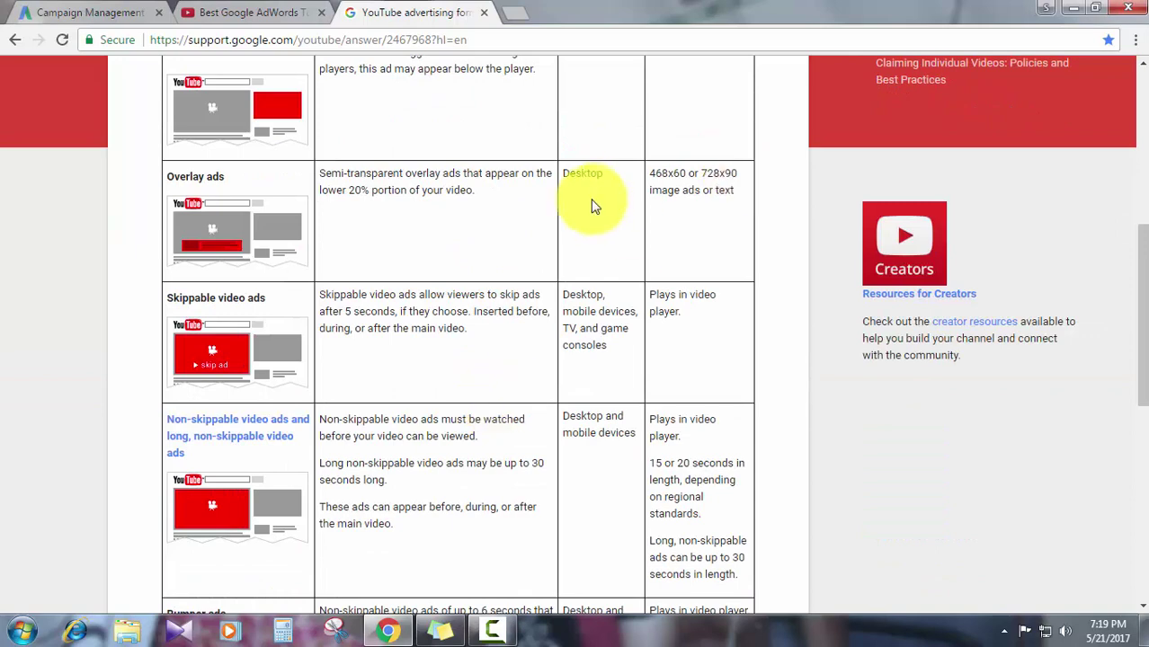
# Examine the Specs column of the advertising formats table, highlighting the overlay and display ad sizes.
pyautogui.moveTo(650, 173); pyautogui.dragTo(728, 174)
pyautogui.scroll(2, 698, 200)
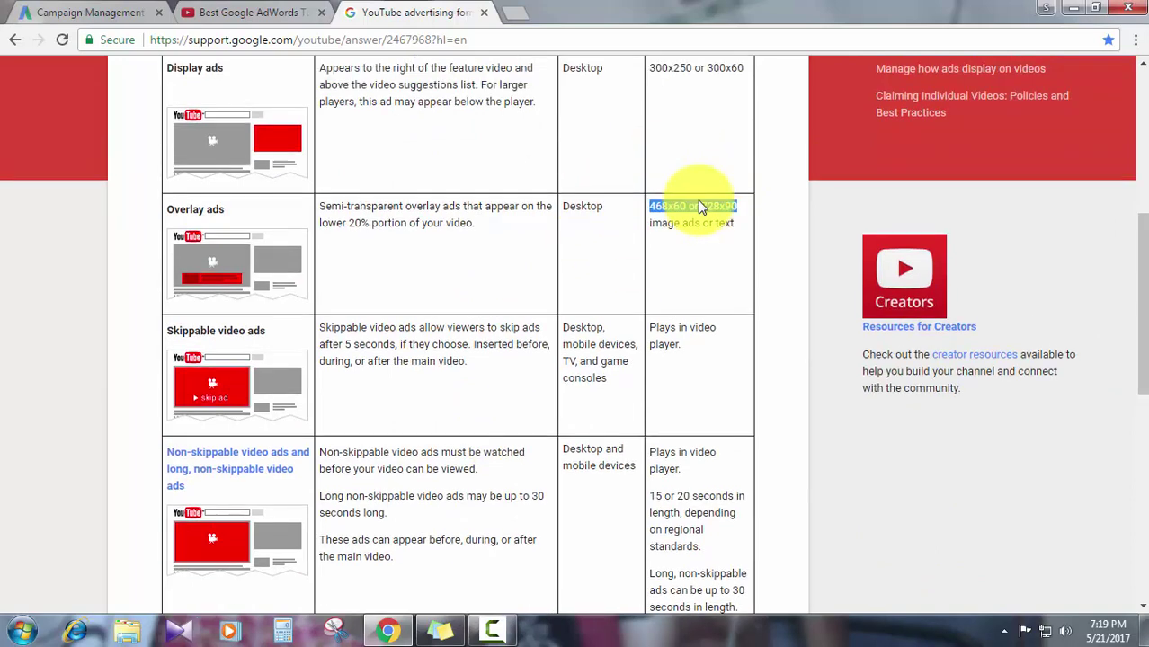
pyautogui.moveTo(655, 204); pyautogui.dragTo(495, 313)
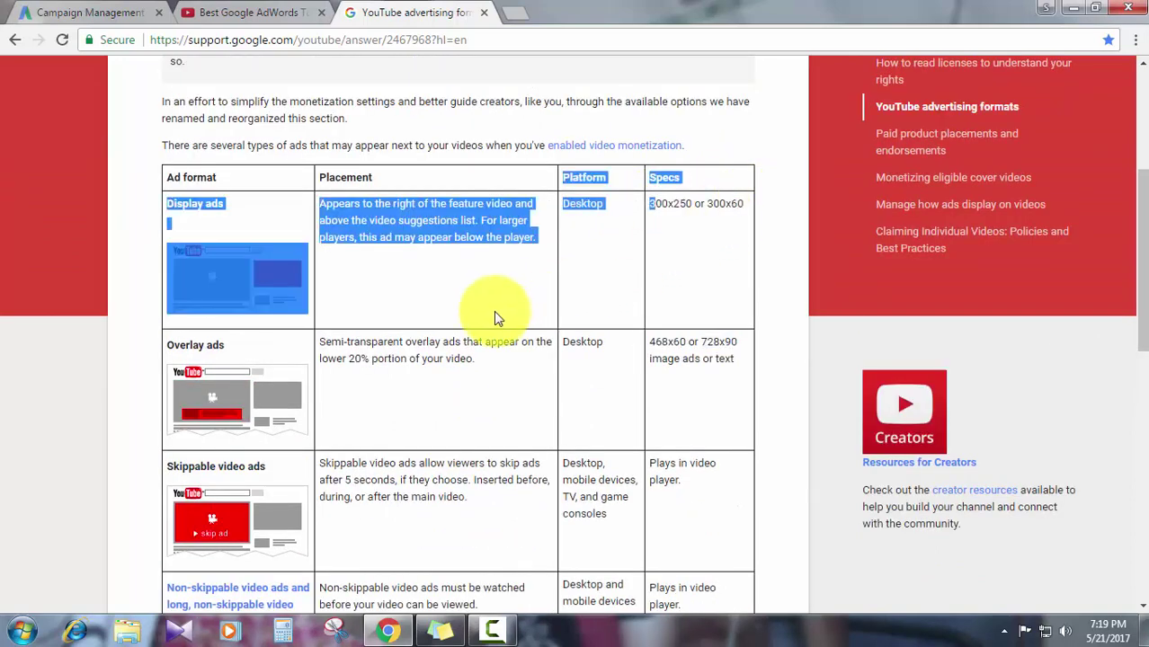
pyautogui.click(665, 480)
pyautogui.scroll(-3, 665, 480)
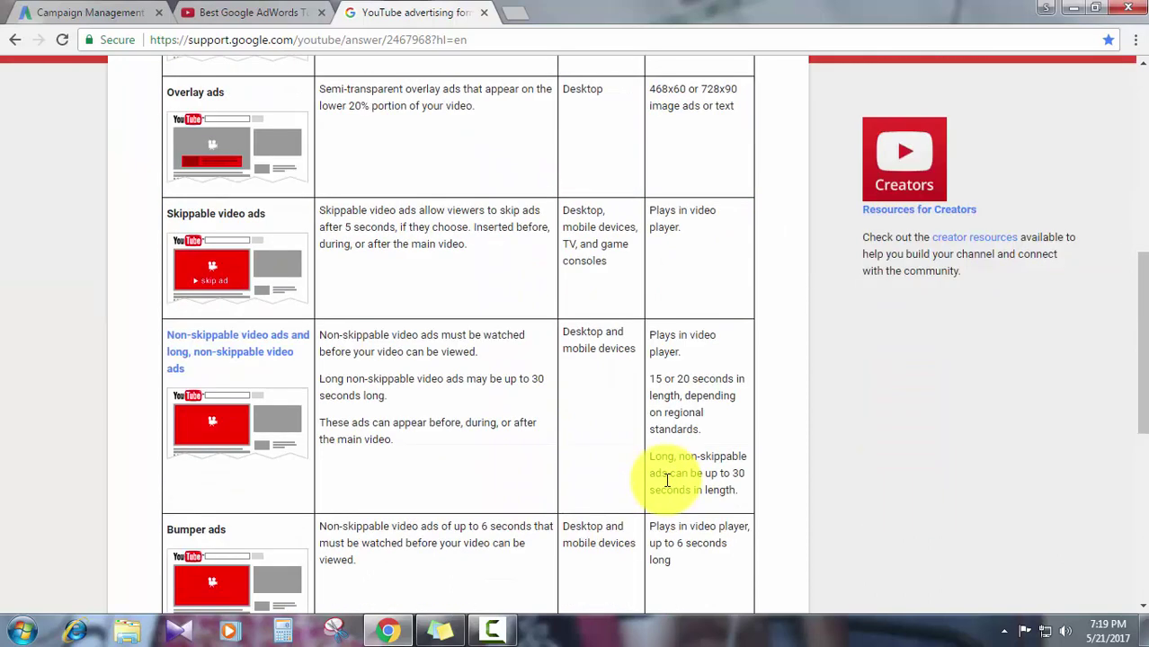
pyautogui.scroll(-3, 666, 480)
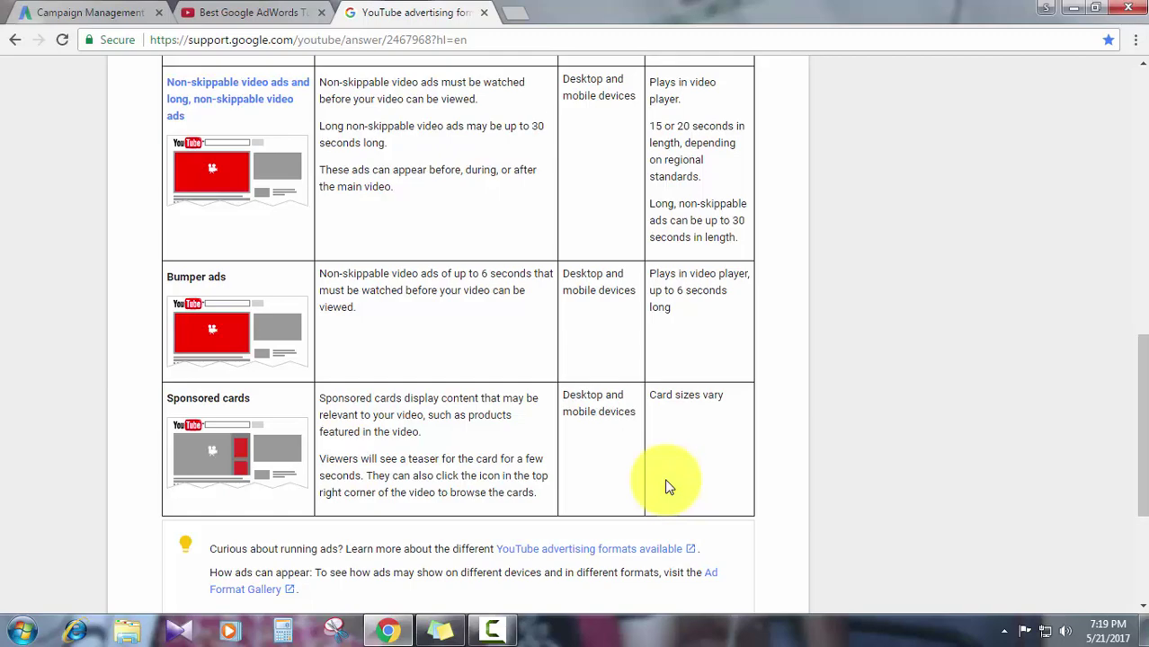
pyautogui.scroll(12, 665, 485)
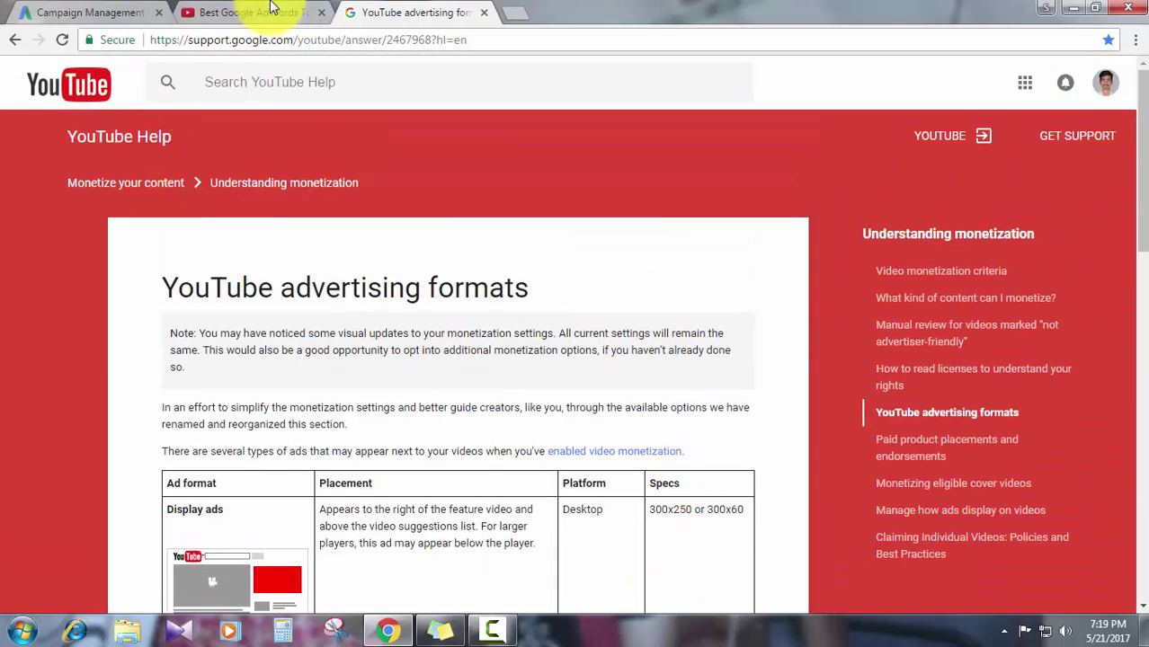
# Switch to the Google AdWords campaigns page and start a new campaign of type Video.
pyautogui.click(273, 9)
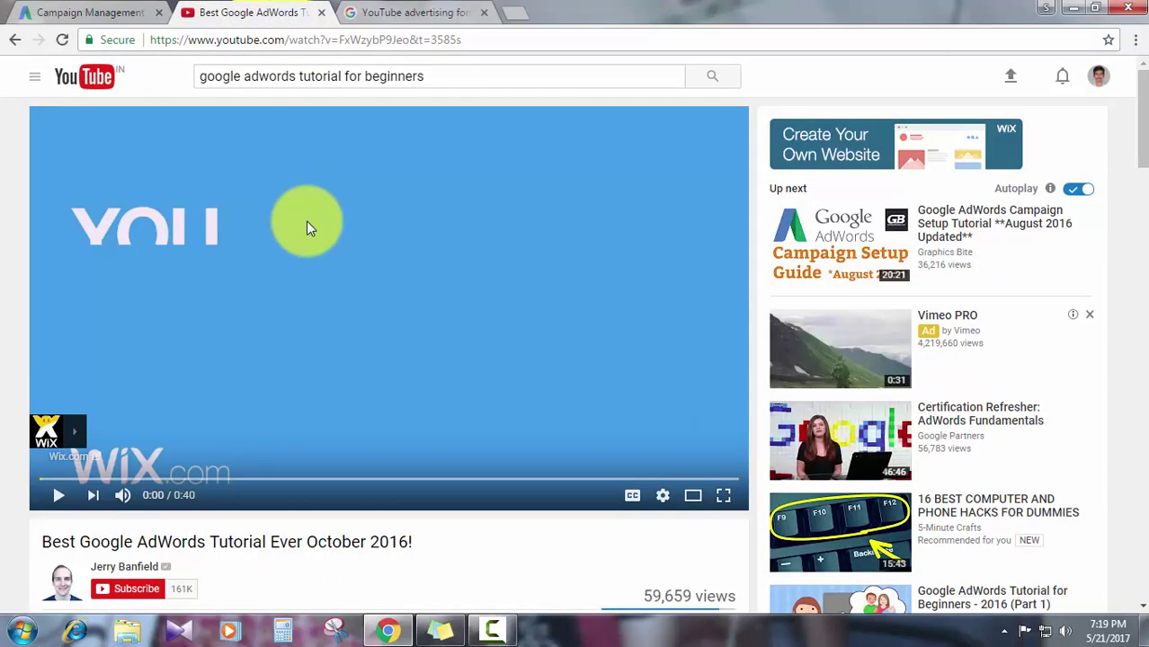
pyautogui.click(102, 11)
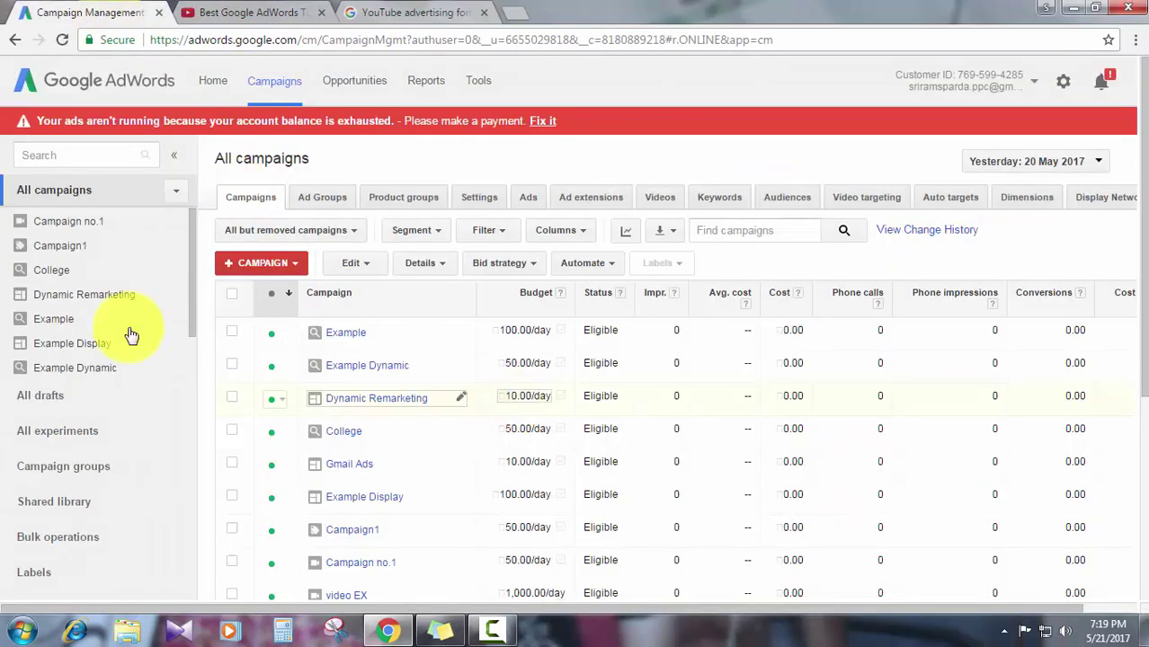
pyautogui.scroll(-3, 676, 328)
pyautogui.scroll(3, 679, 335)
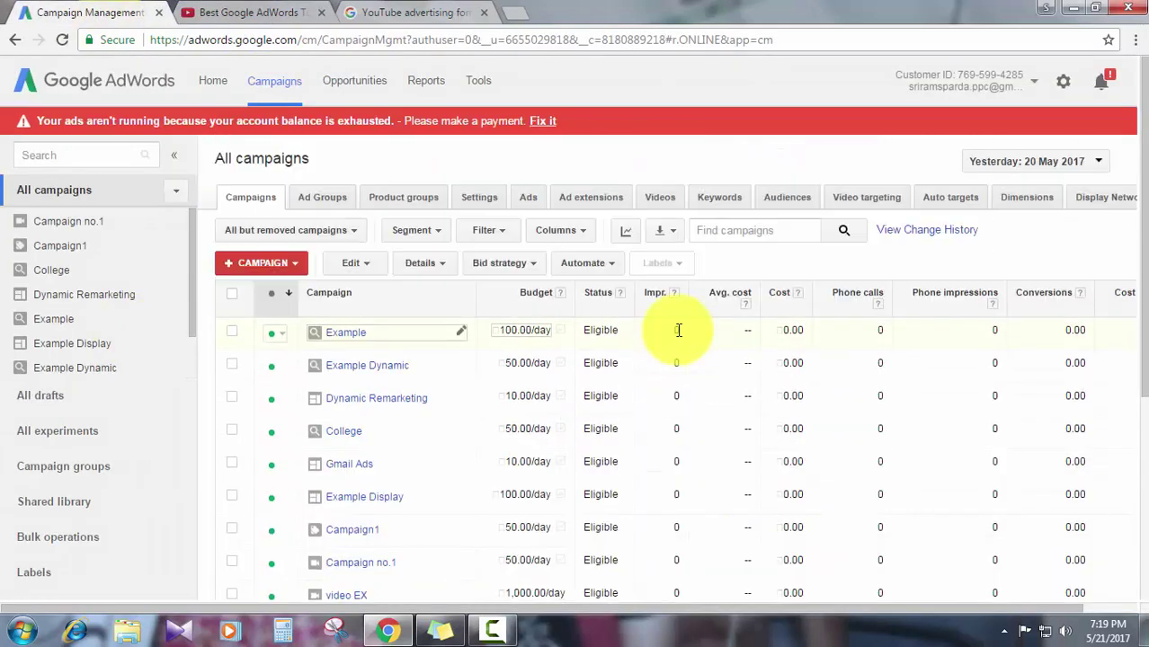
pyautogui.click(263, 266)
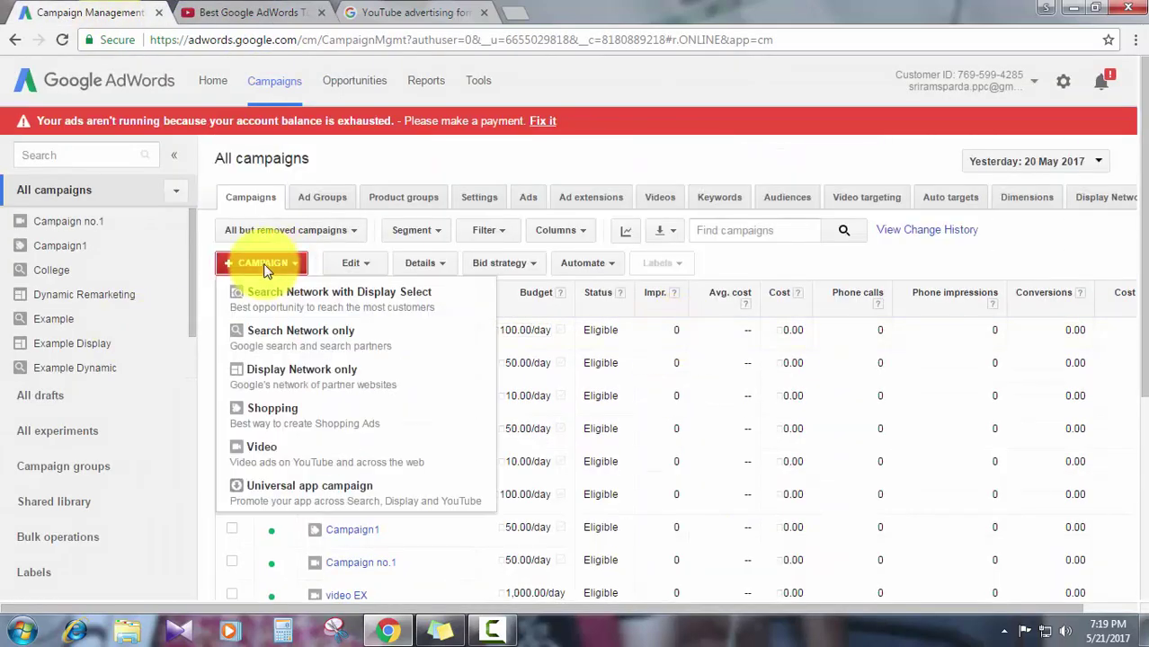
pyautogui.click(262, 454)
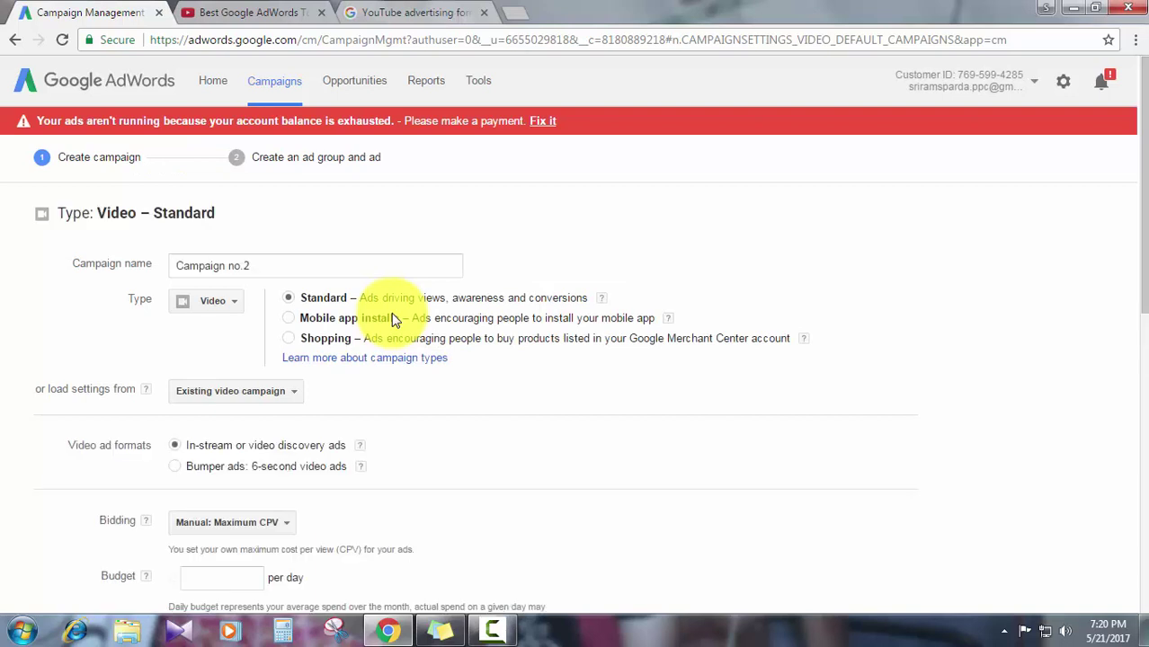
# Name the campaign "Adwords Tamil Tuto" and look over the available campaign types.
pyautogui.click(276, 259)
pyautogui.hotkey('ctrl', 'a')
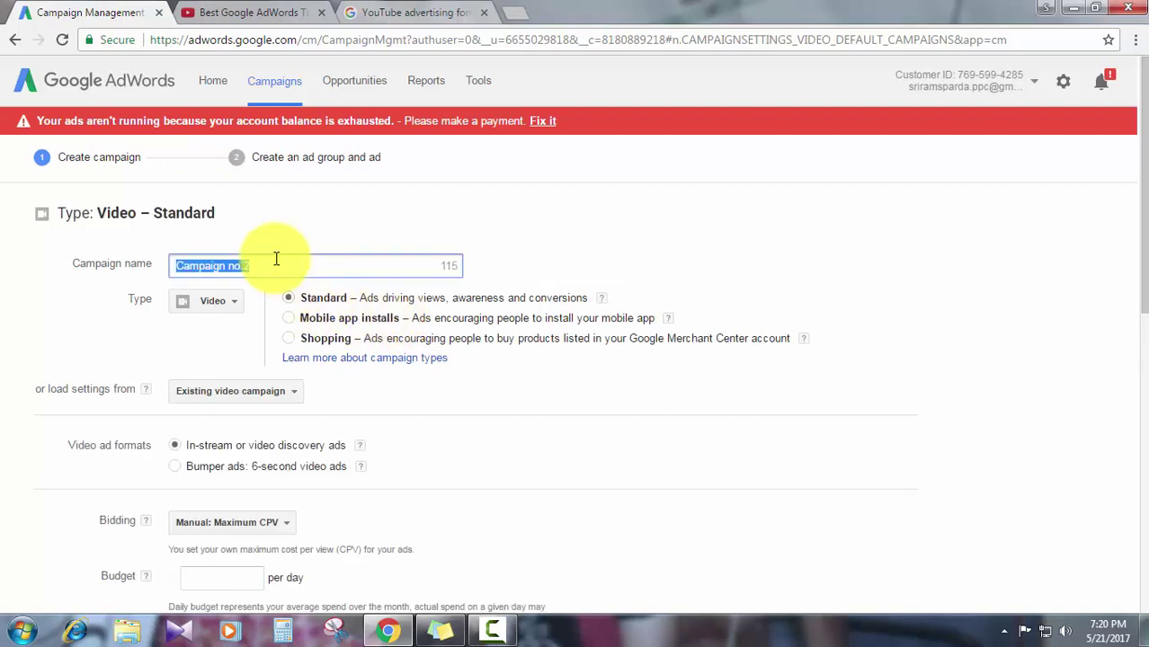
pyautogui.write('Ad')
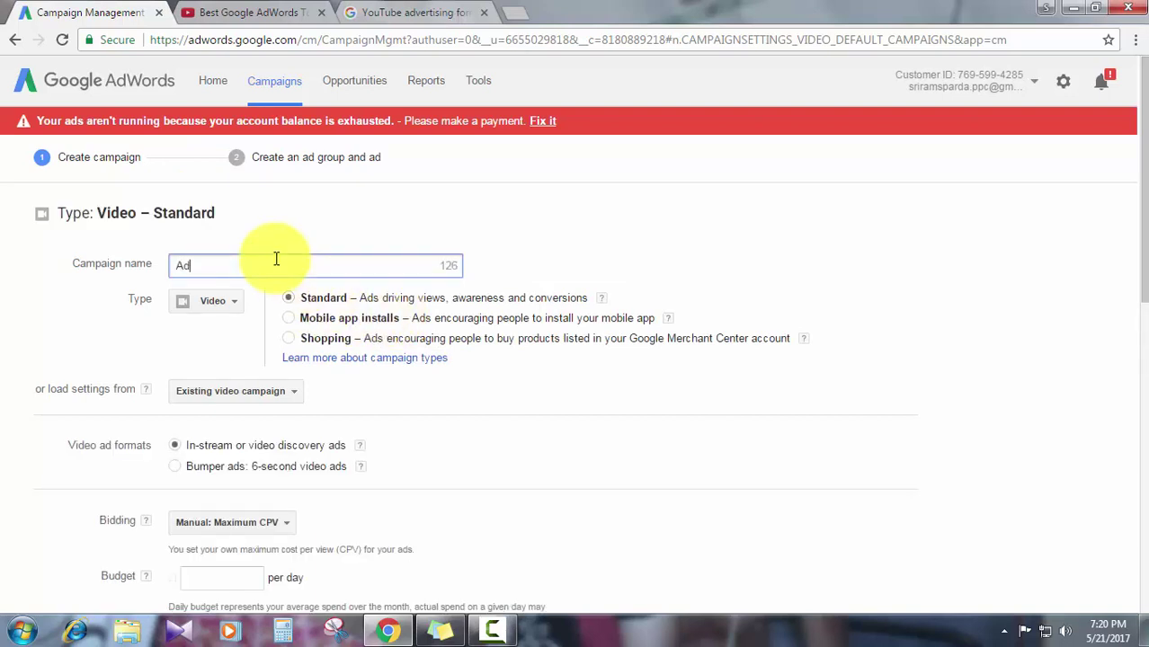
pyautogui.write('words Tamil Tuto')
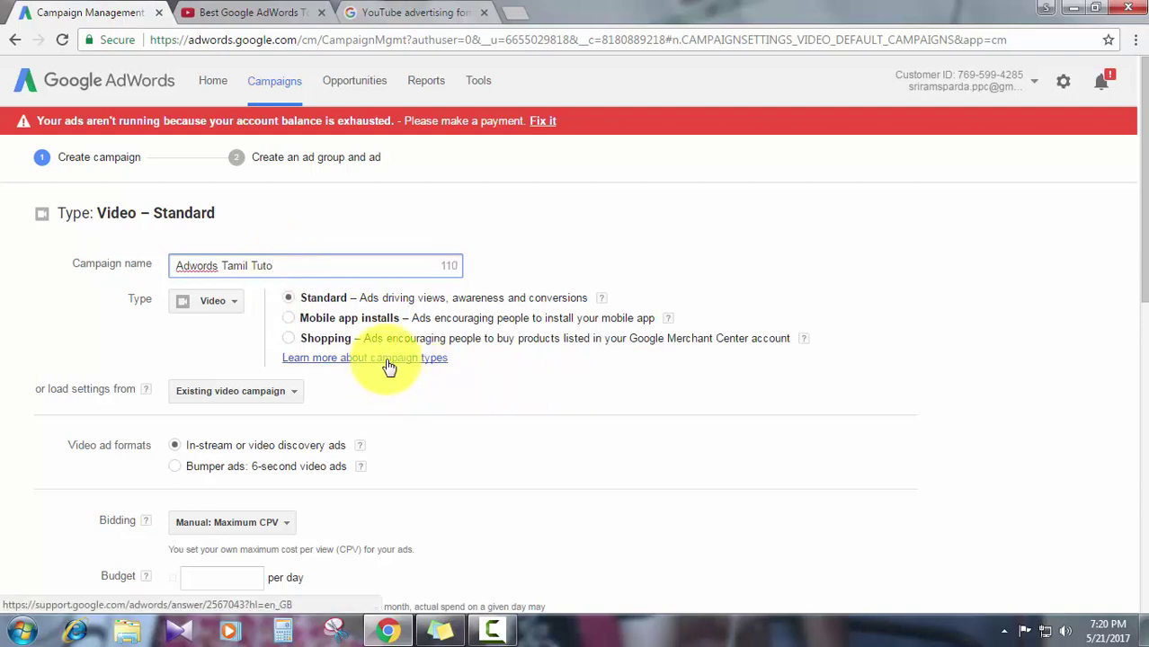
pyautogui.click(225, 303)
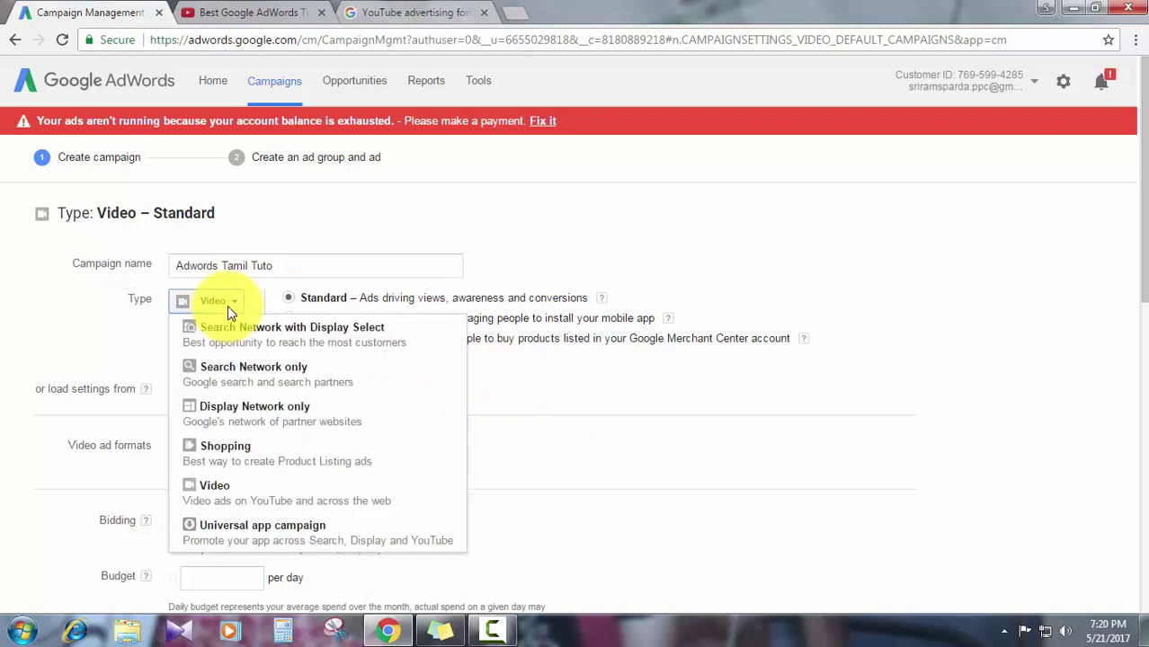
pyautogui.click(221, 305)
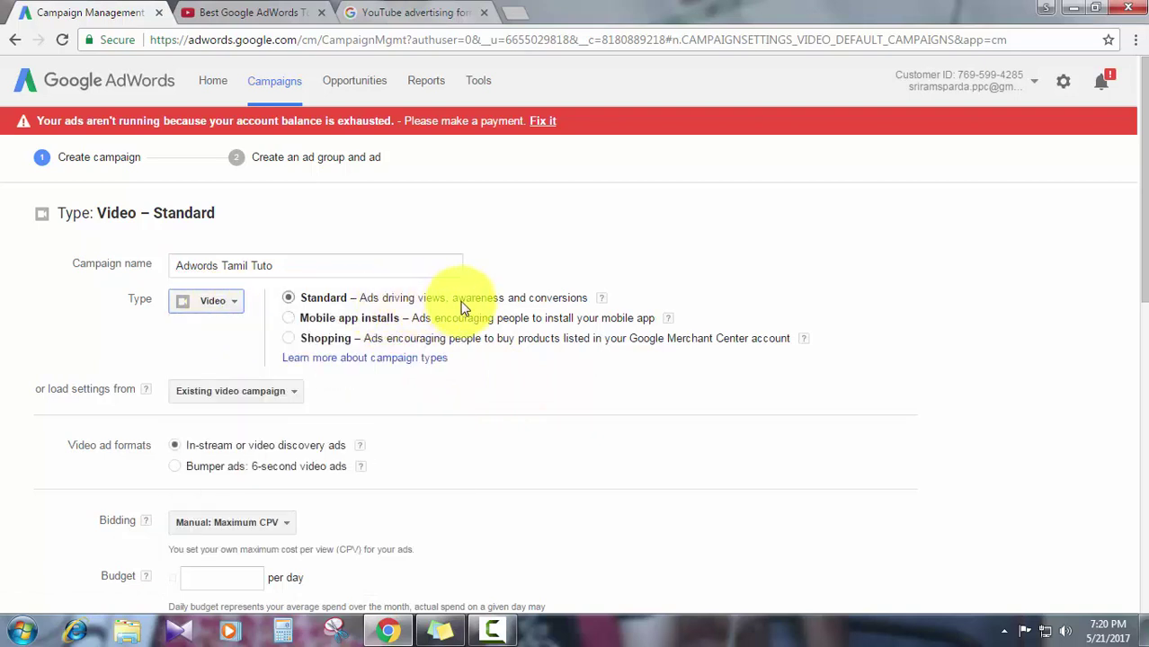
# Examine the descriptions of the Standard, Mobile app installs and Shopping video subtypes, consulting the YouTube advertising formats table in between.
pyautogui.moveTo(462, 308); pyautogui.dragTo(583, 303)
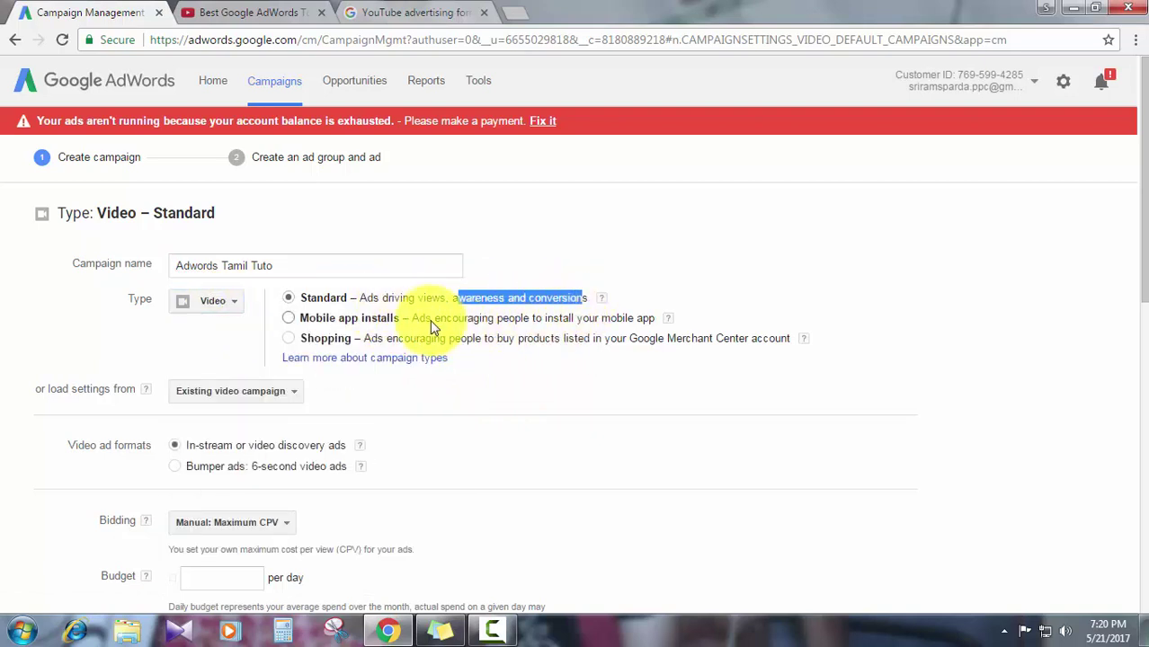
pyautogui.moveTo(412, 319); pyautogui.dragTo(652, 333)
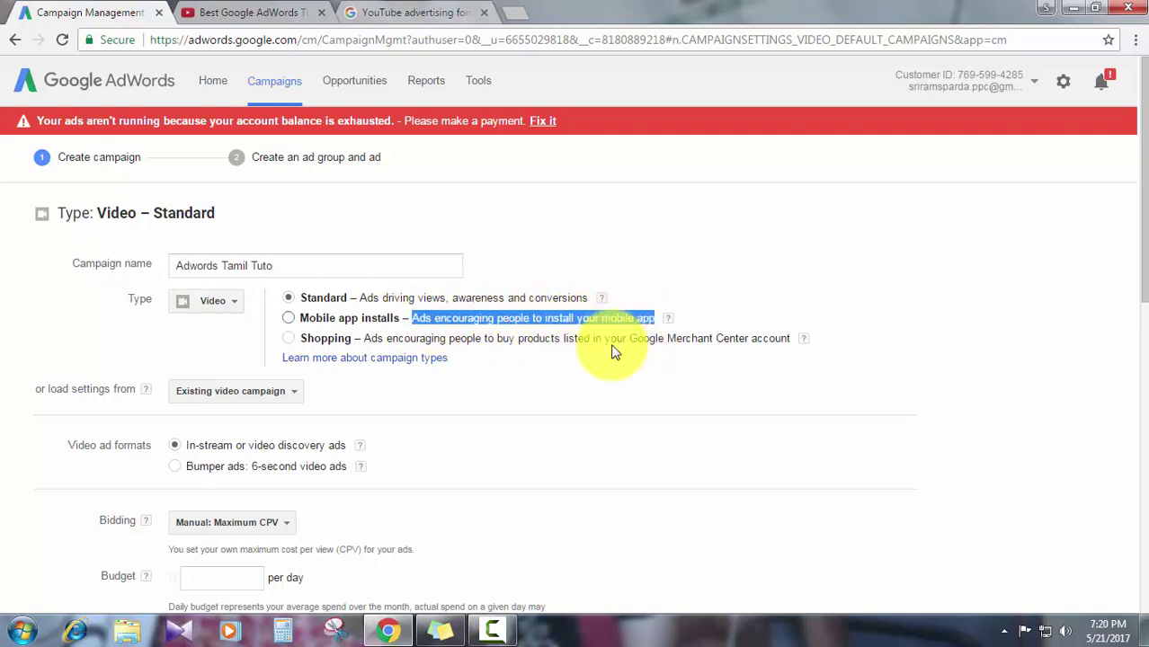
pyautogui.hotkey('ctrl', '3')
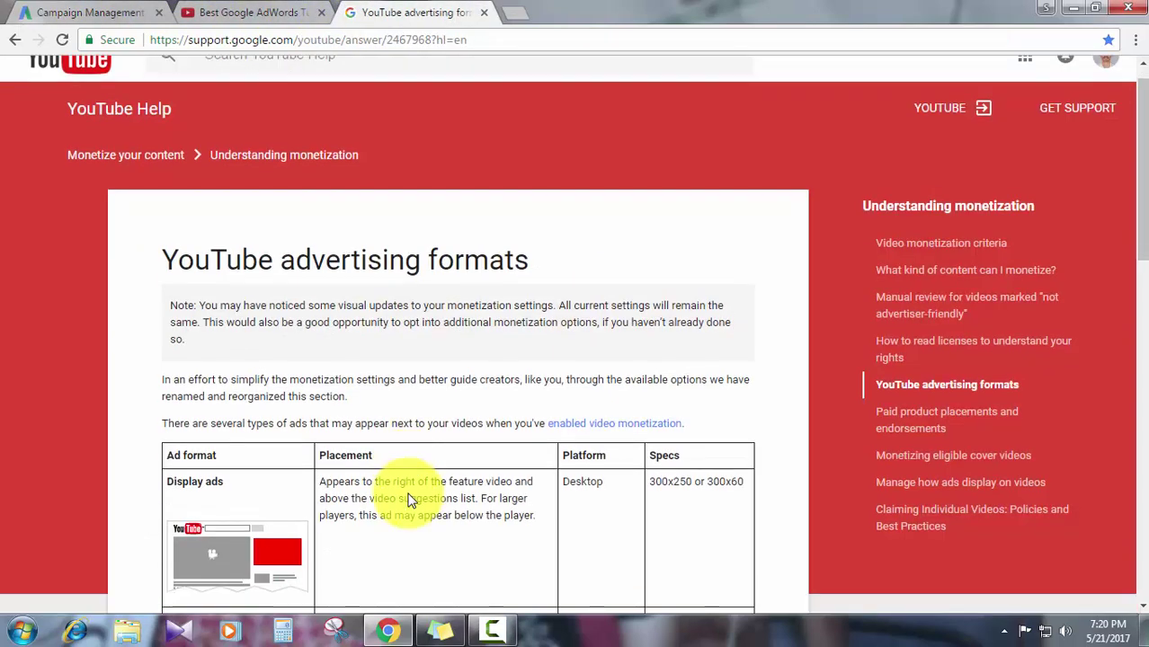
pyautogui.scroll(-12, 410, 477)
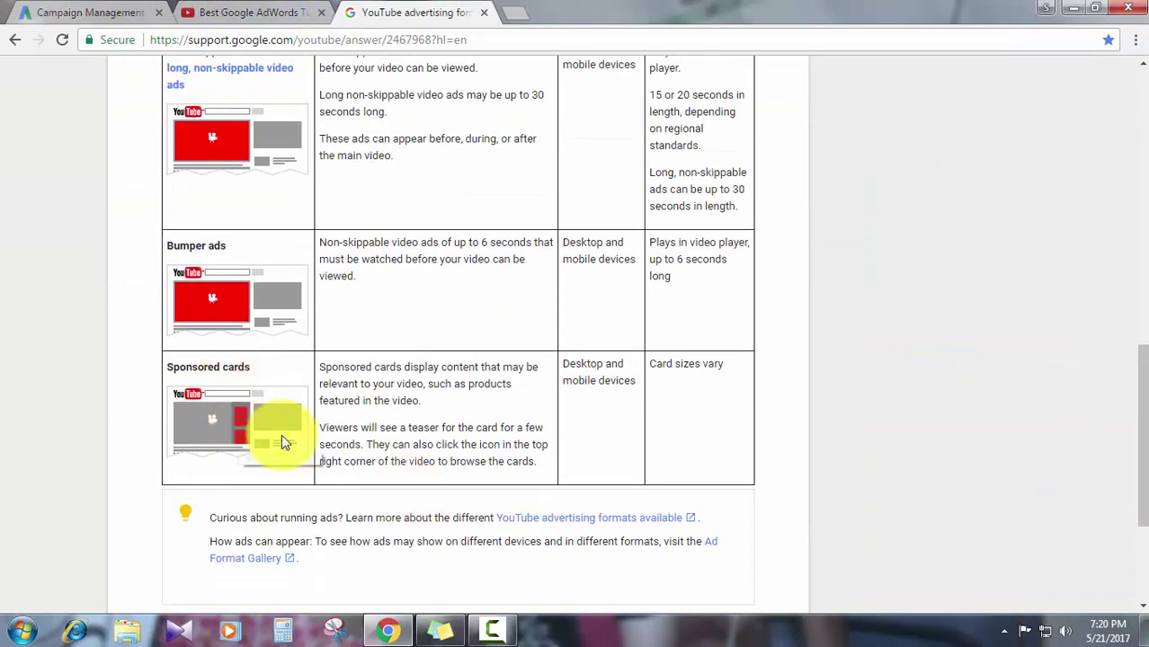
pyautogui.click(236, 12)
pyautogui.click(83, 12)
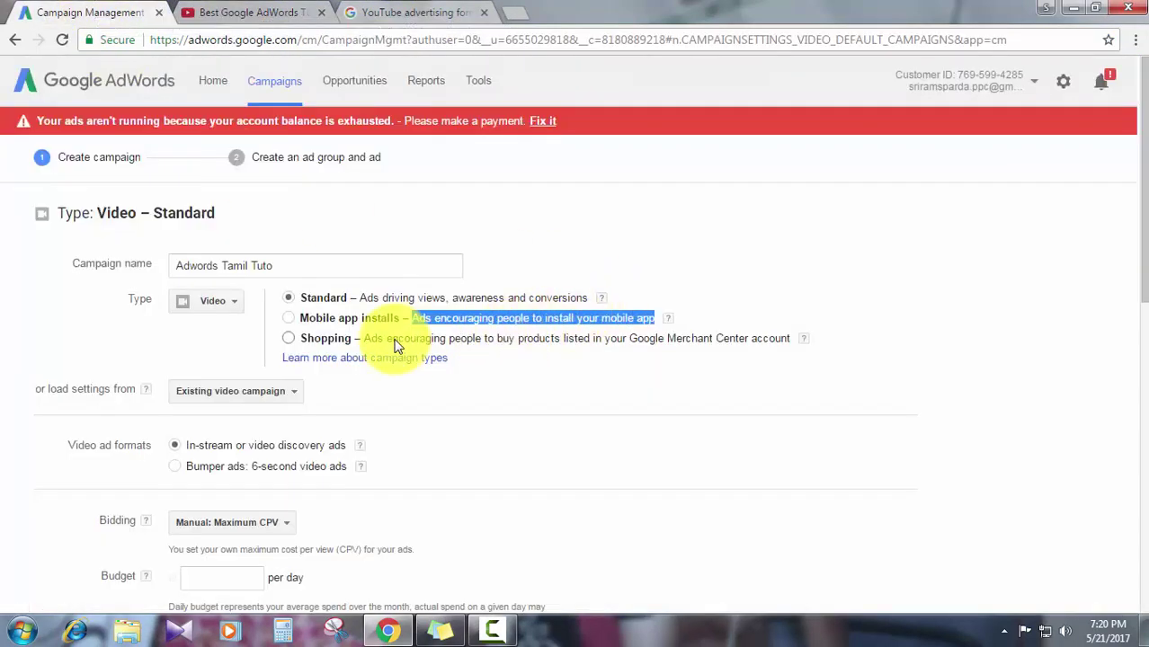
pyautogui.moveTo(365, 339); pyautogui.dragTo(789, 353)
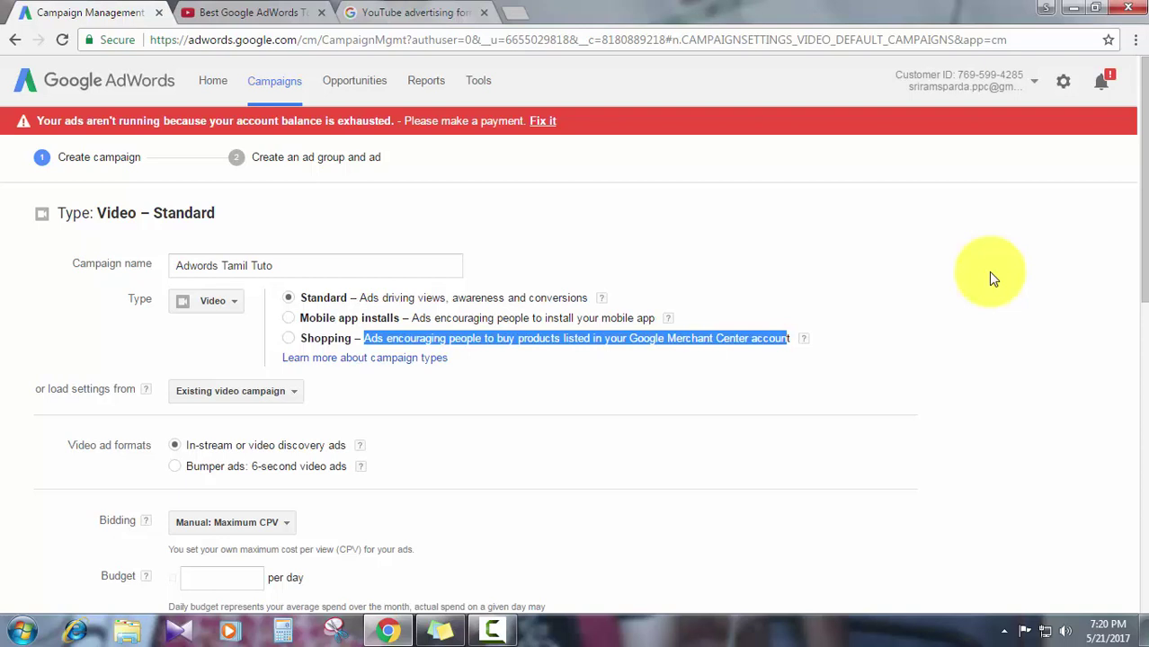
# Change the video campaign subtype to Shopping and look over its merchant, product filter and budget settings.
pyautogui.click(355, 339)
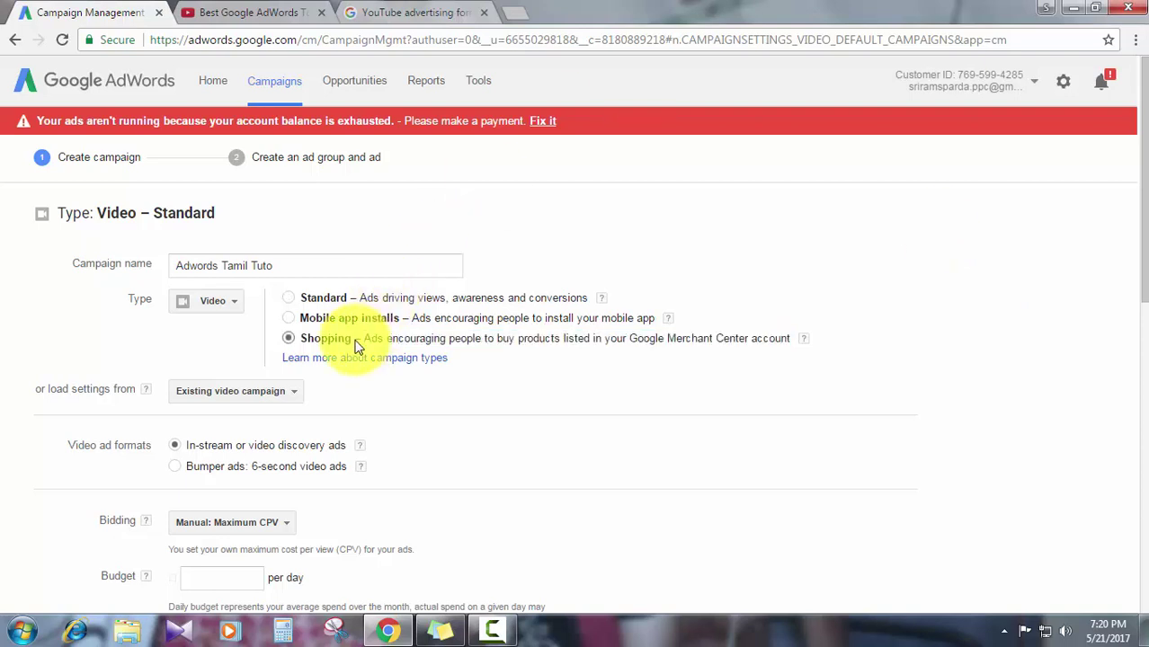
pyautogui.scroll(-1, 341, 416)
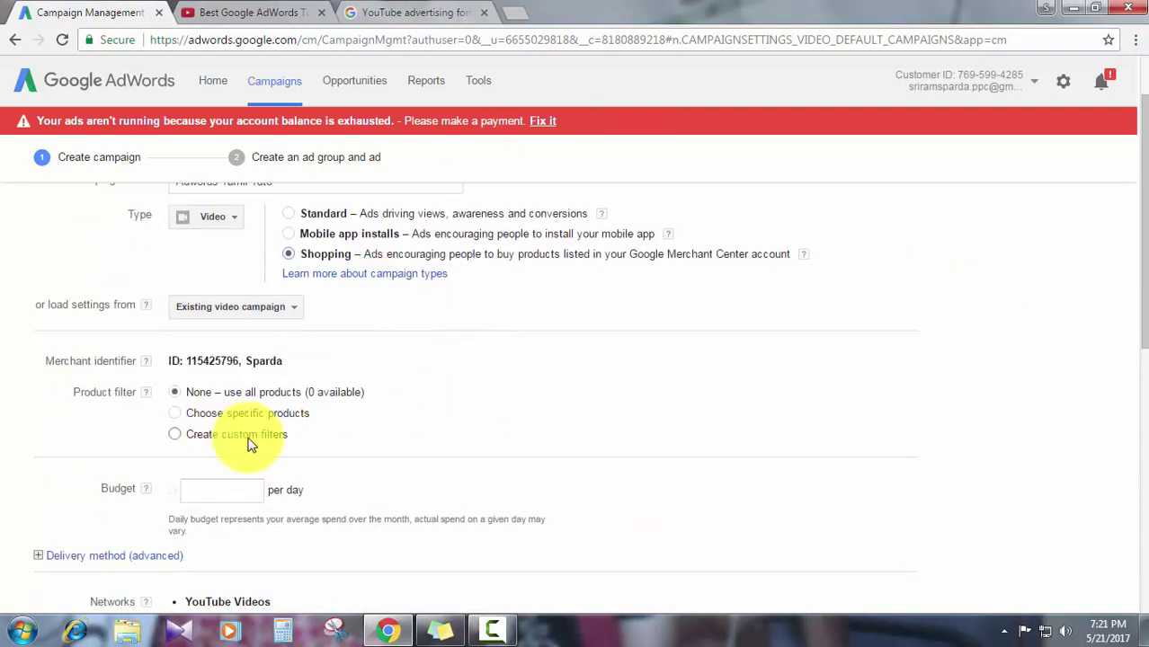
pyautogui.scroll(-2, 328, 461)
pyautogui.scroll(3, 328, 461)
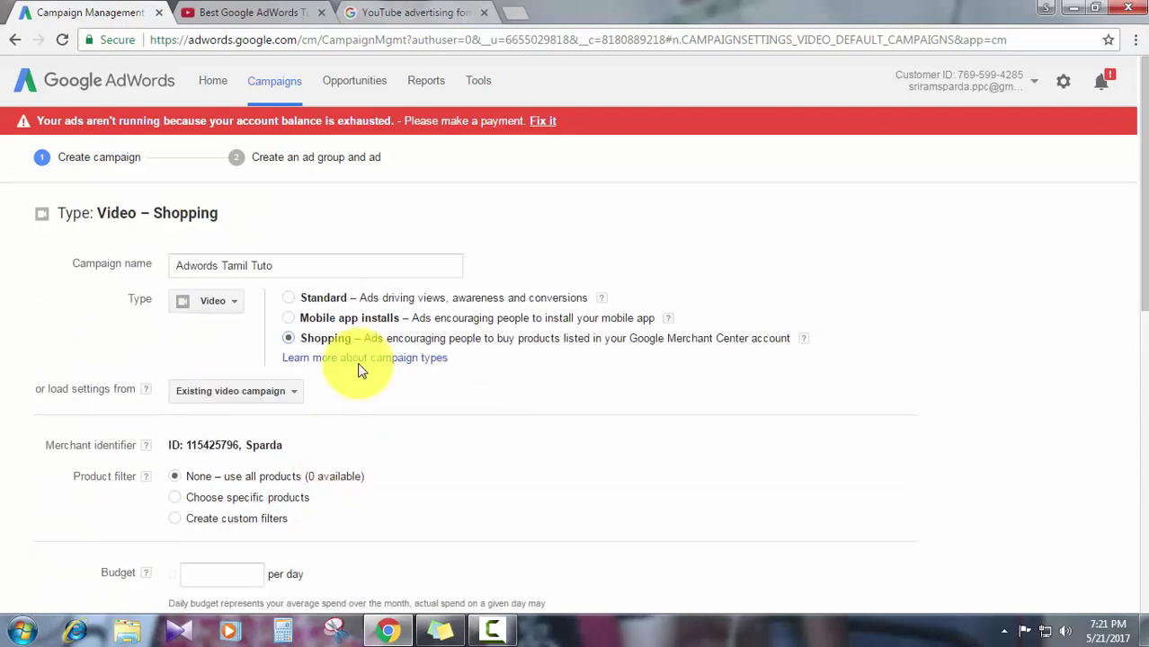
# Set the product filter to Choose specific products, view the product search area, and restore None – use all products.
pyautogui.click(255, 498)
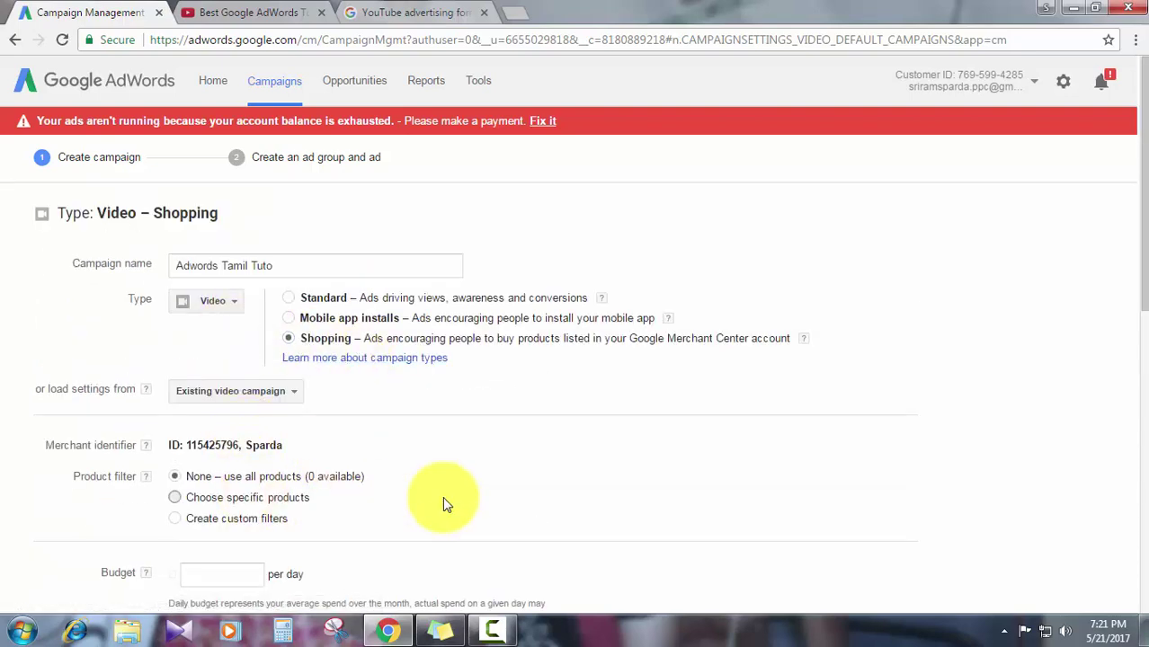
pyautogui.scroll(-1, 442, 496)
pyautogui.click(276, 472)
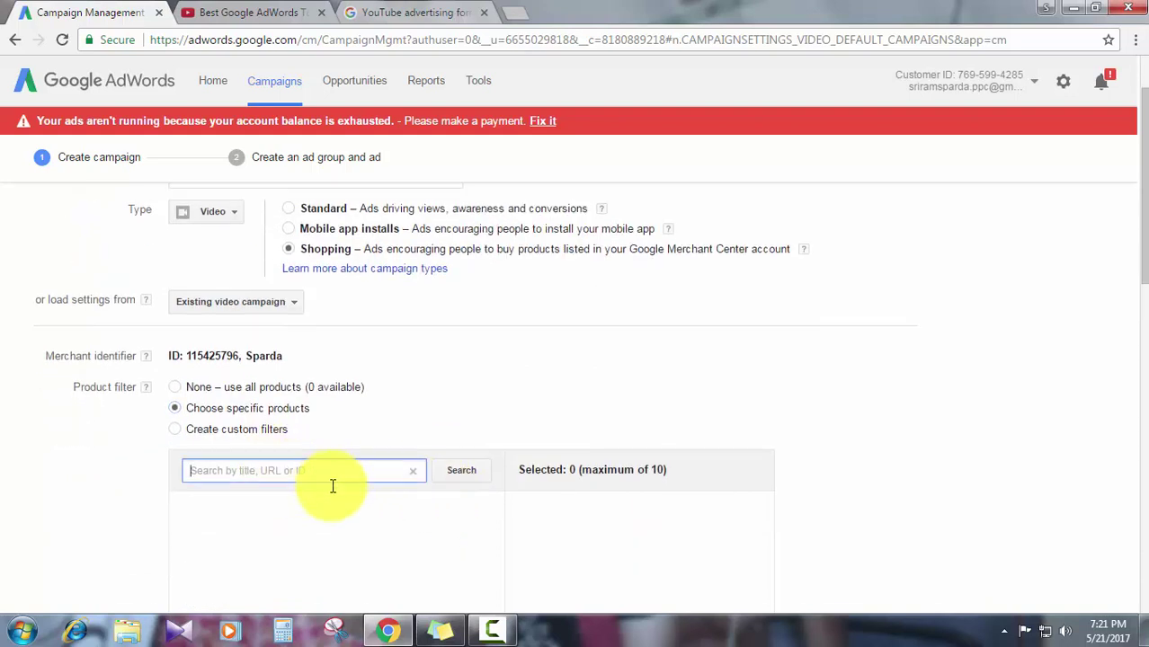
pyautogui.scroll(-3, 328, 488)
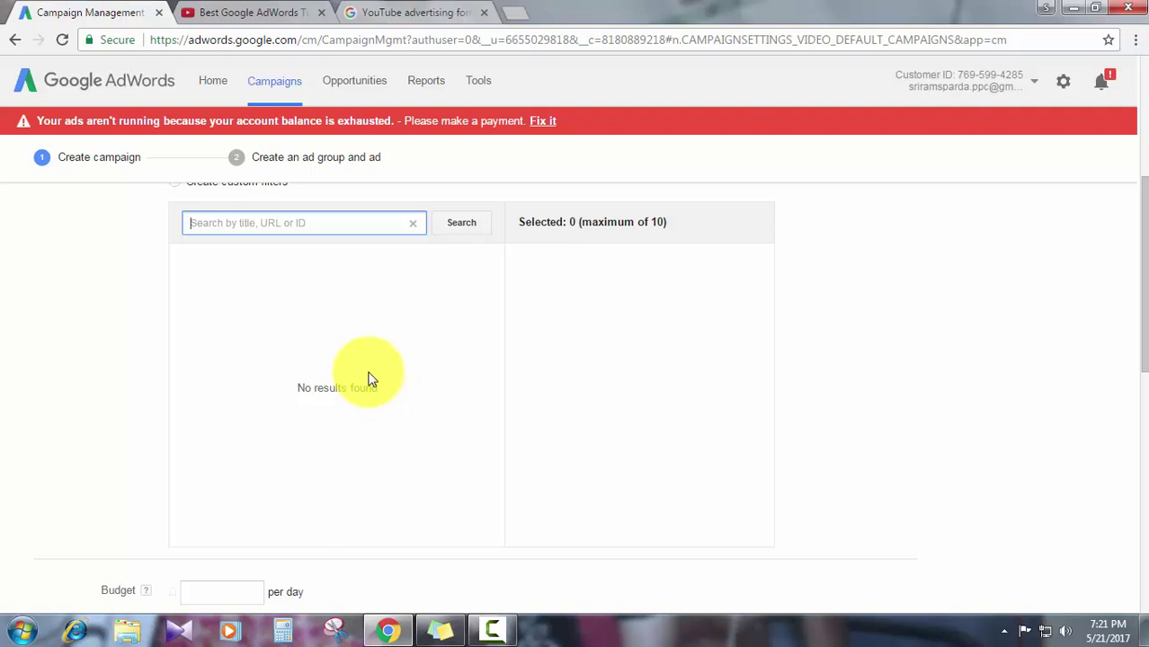
pyautogui.scroll(4, 369, 378)
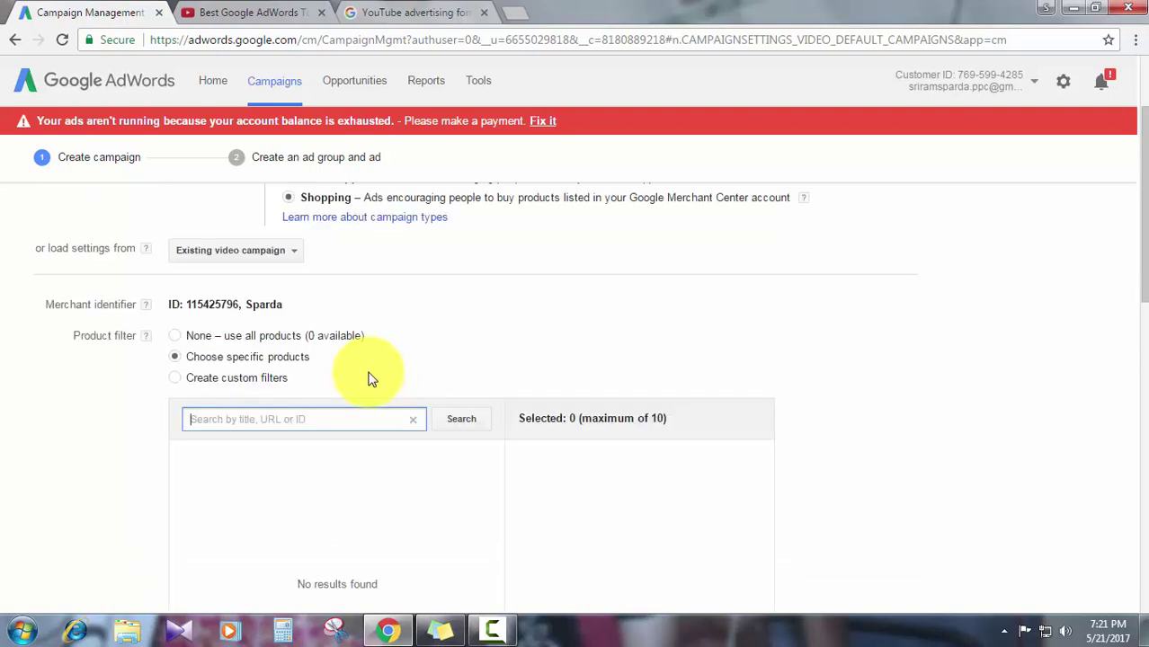
pyautogui.scroll(-1, 289, 382)
pyautogui.click(290, 392)
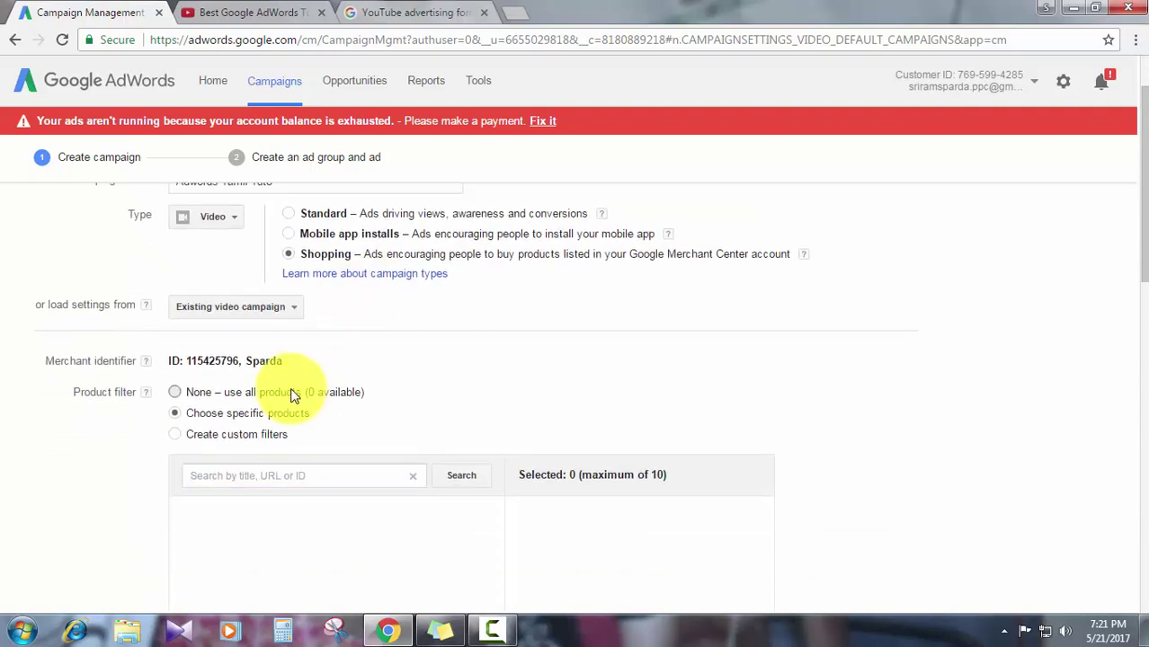
# Return the campaign subtype to Standard and read the explanations of the in-stream or video discovery and bumper ad formats.
pyautogui.scroll(1, 423, 364)
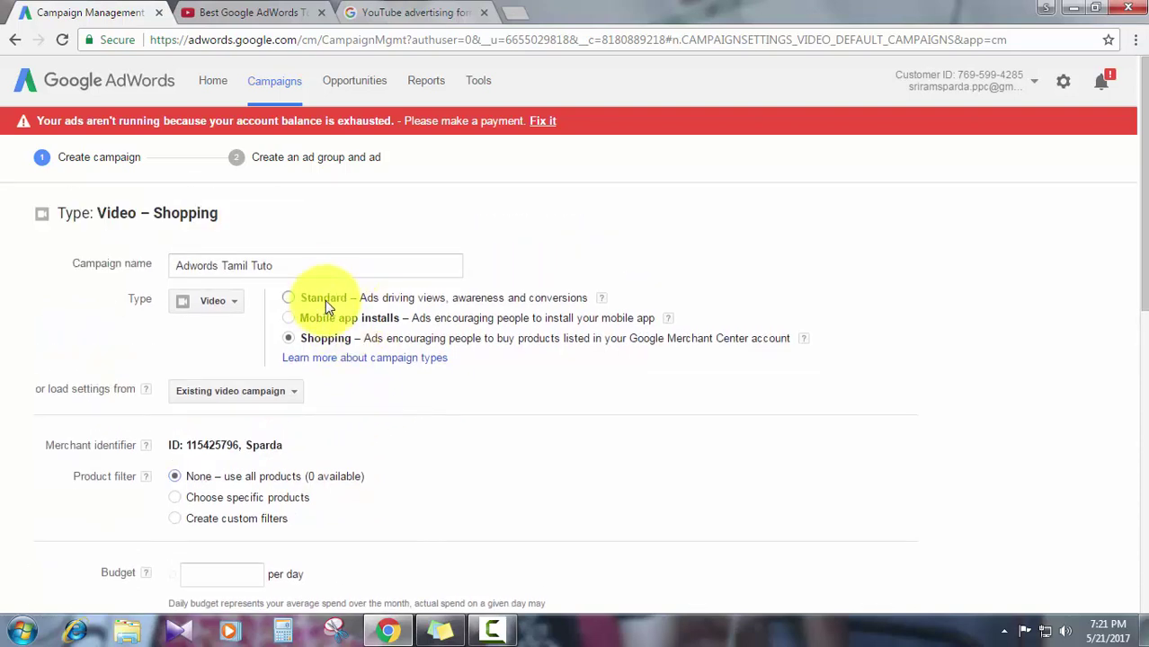
pyautogui.click(325, 300)
pyautogui.scroll(-1, 380, 302)
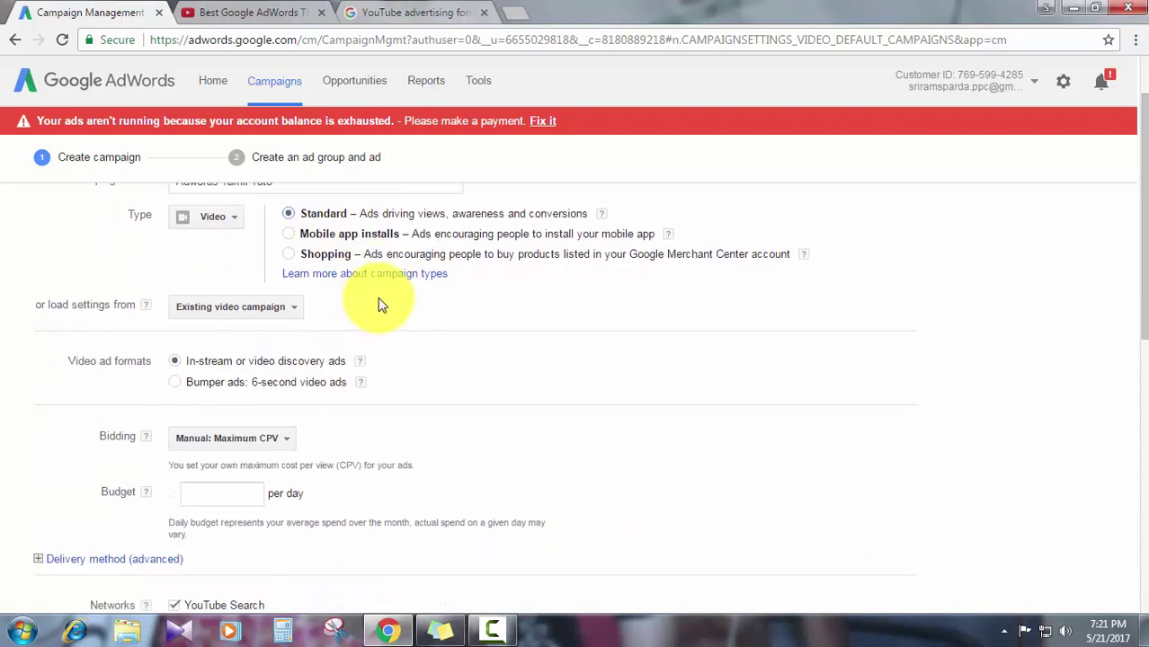
pyautogui.scroll(-1, 481, 336)
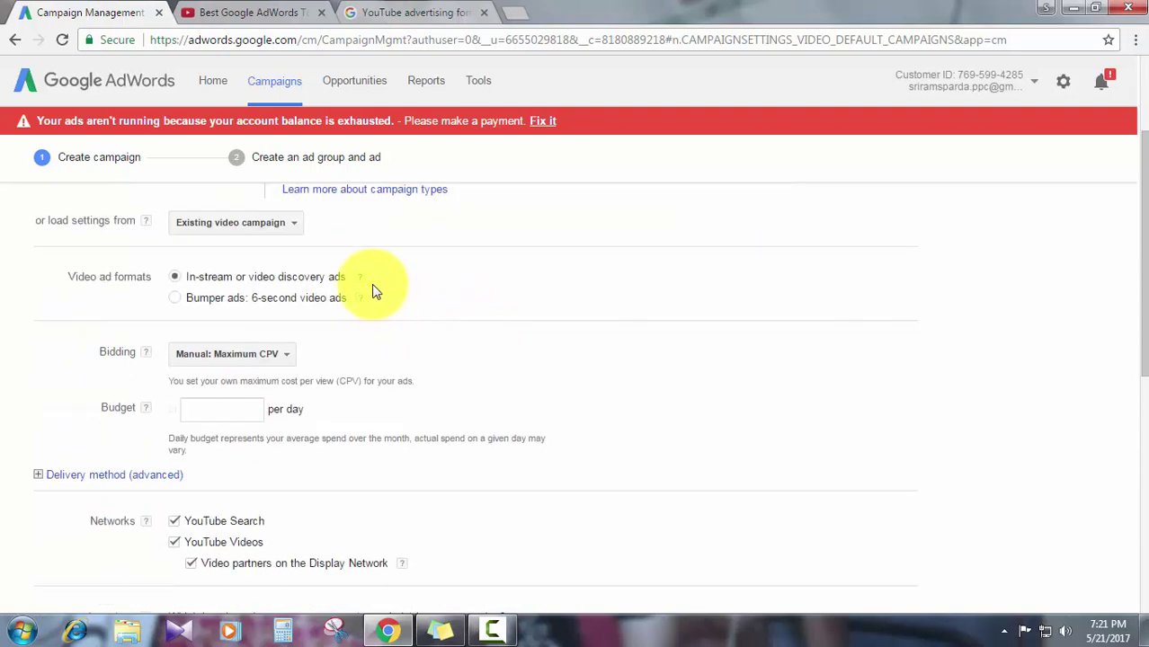
pyautogui.moveTo(360, 282)
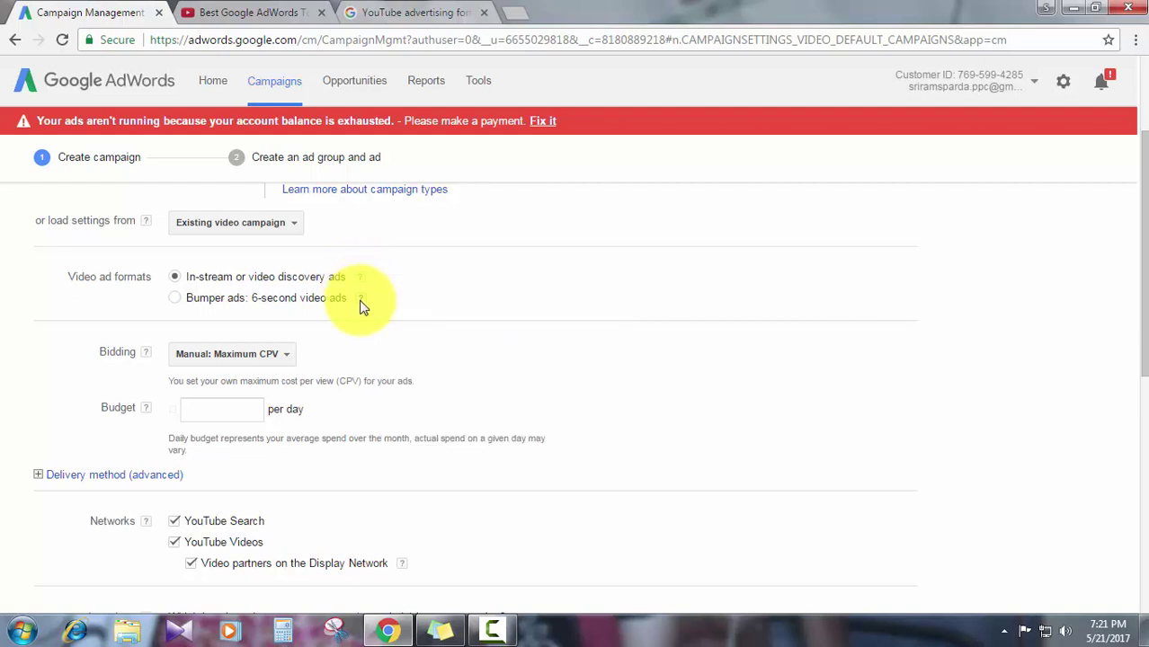
pyautogui.moveTo(362, 304)
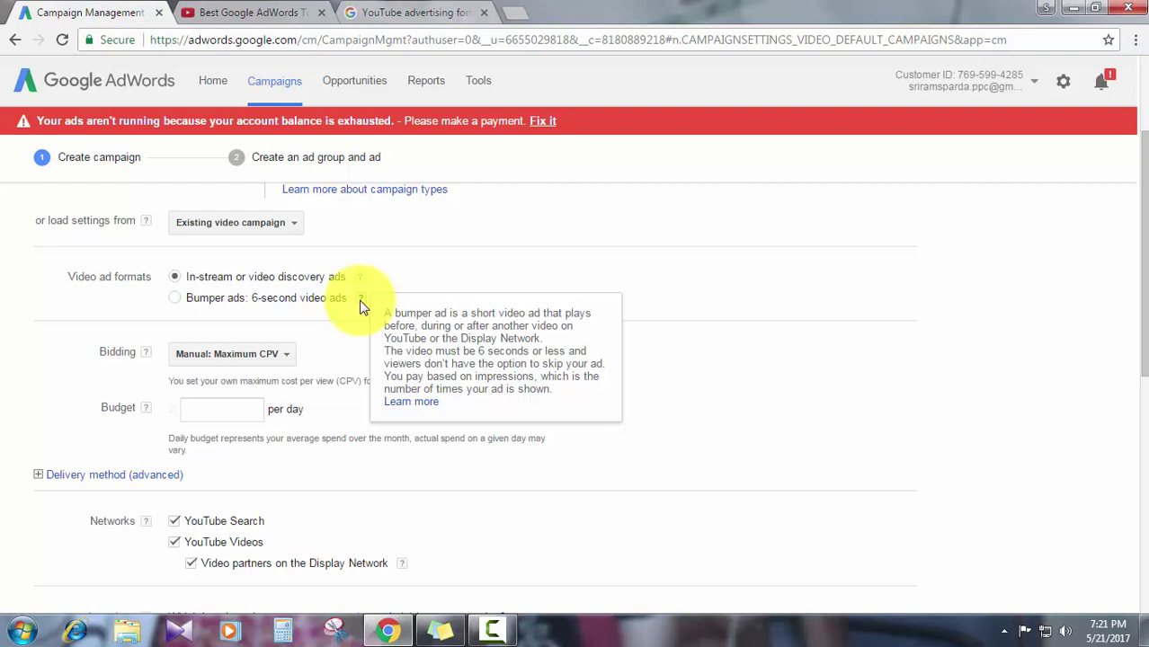
pyautogui.moveTo(245, 277); pyautogui.dragTo(349, 284)
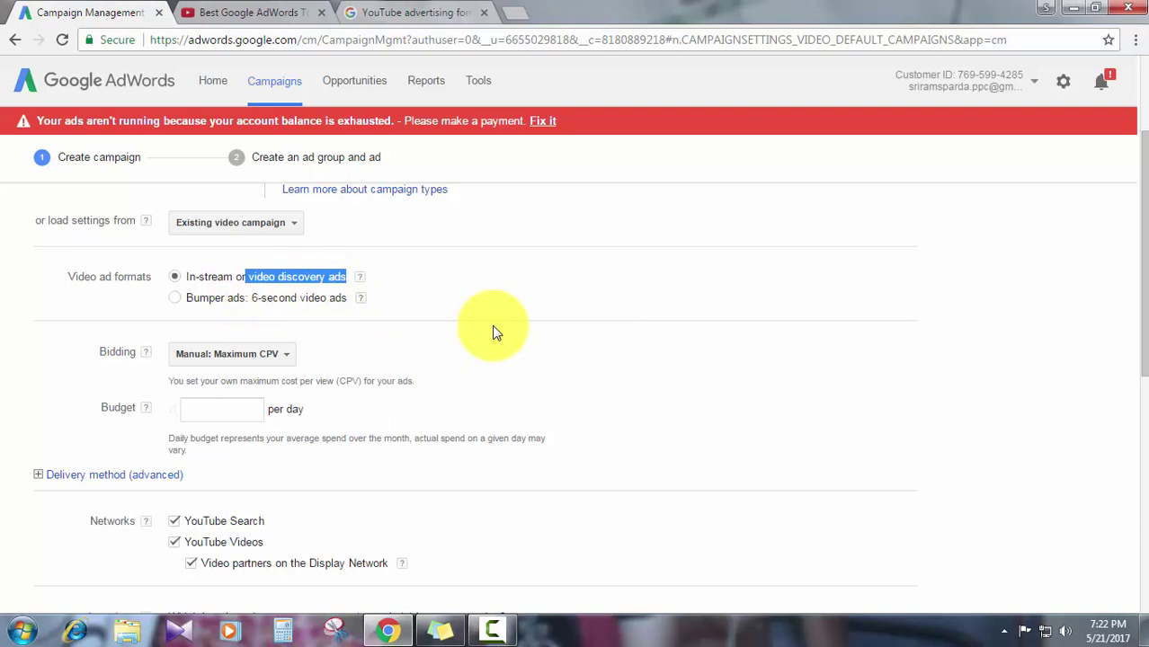
# Examine the manual bidding options offered for in-stream or video discovery ads.
pyautogui.click(278, 357)
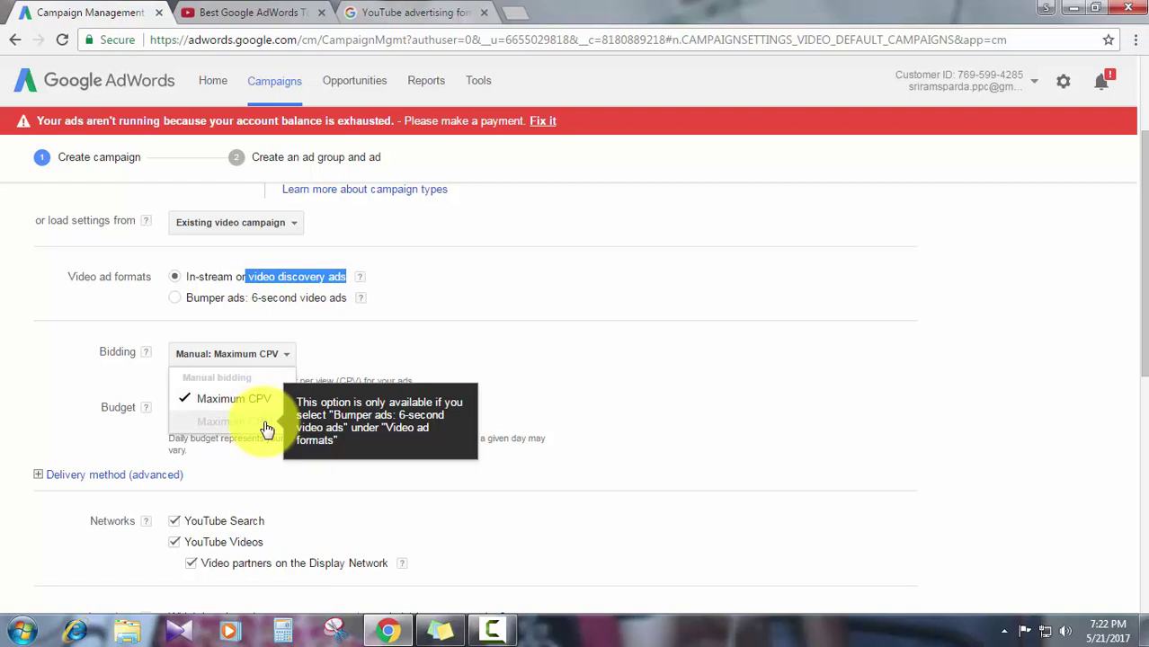
pyautogui.click(306, 308)
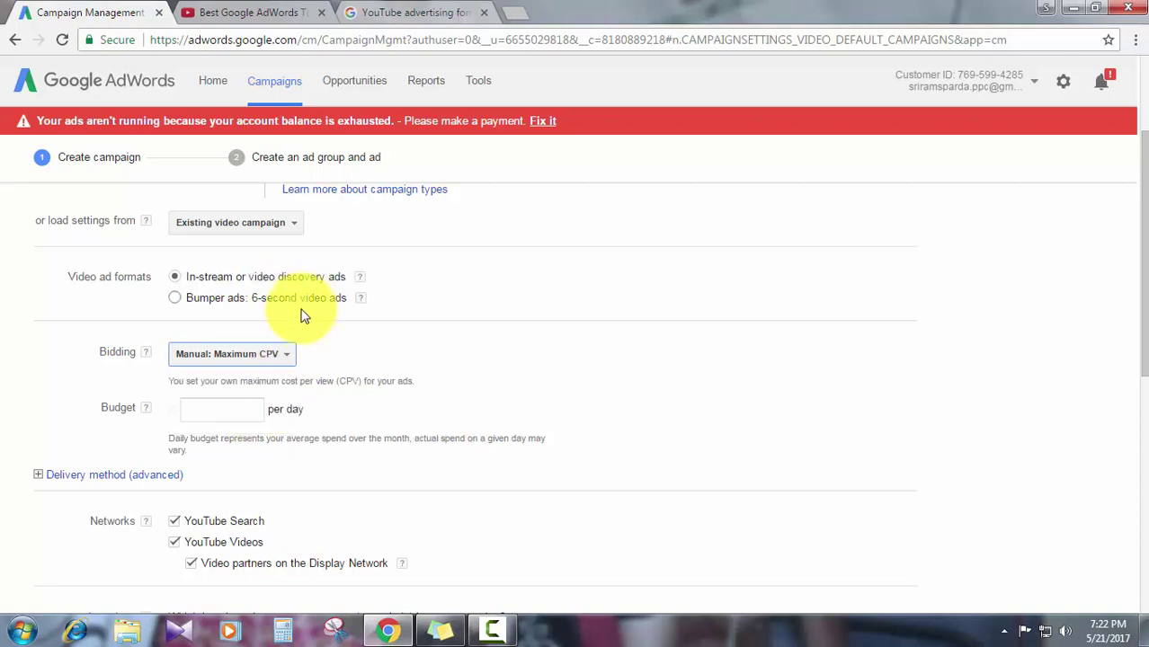
pyautogui.click(286, 354)
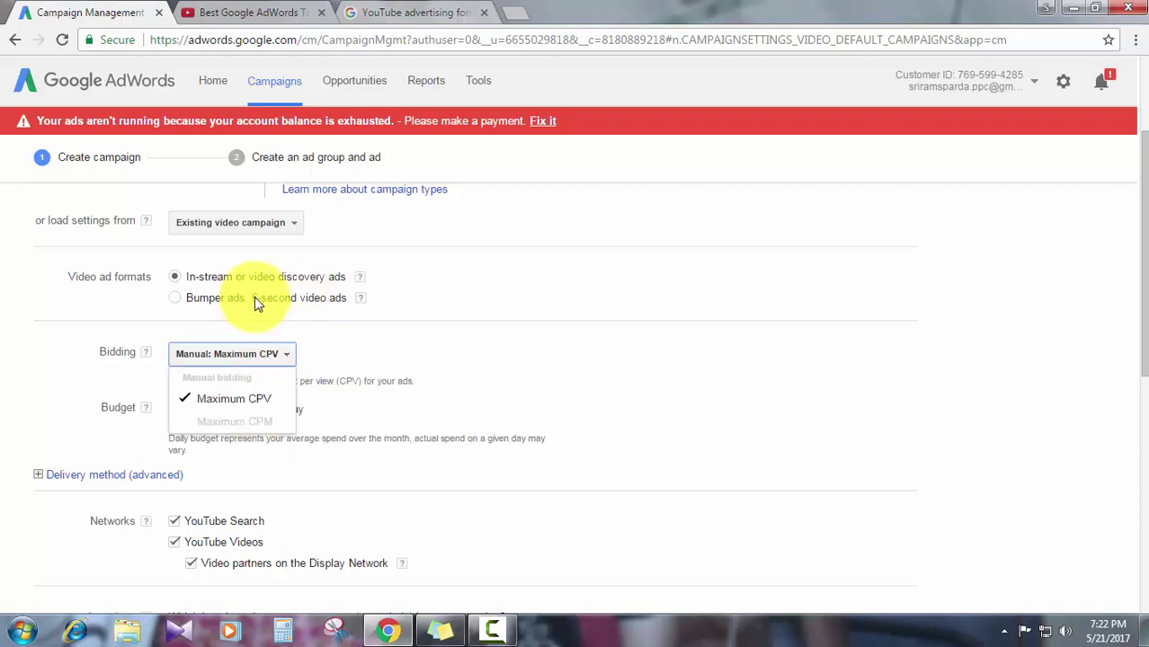
pyautogui.click(255, 298)
# Switch the video ad format to Bumper ads to check its bidding options, and restore In-stream or video discovery ads.
pyautogui.click(176, 299)
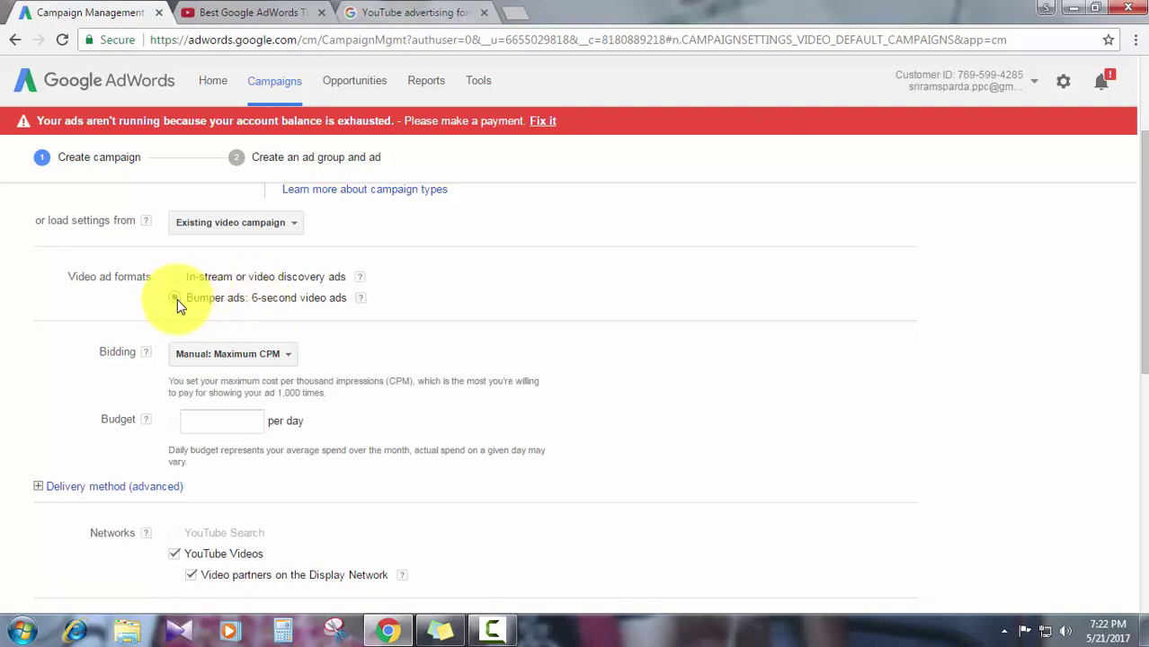
pyautogui.click(274, 358)
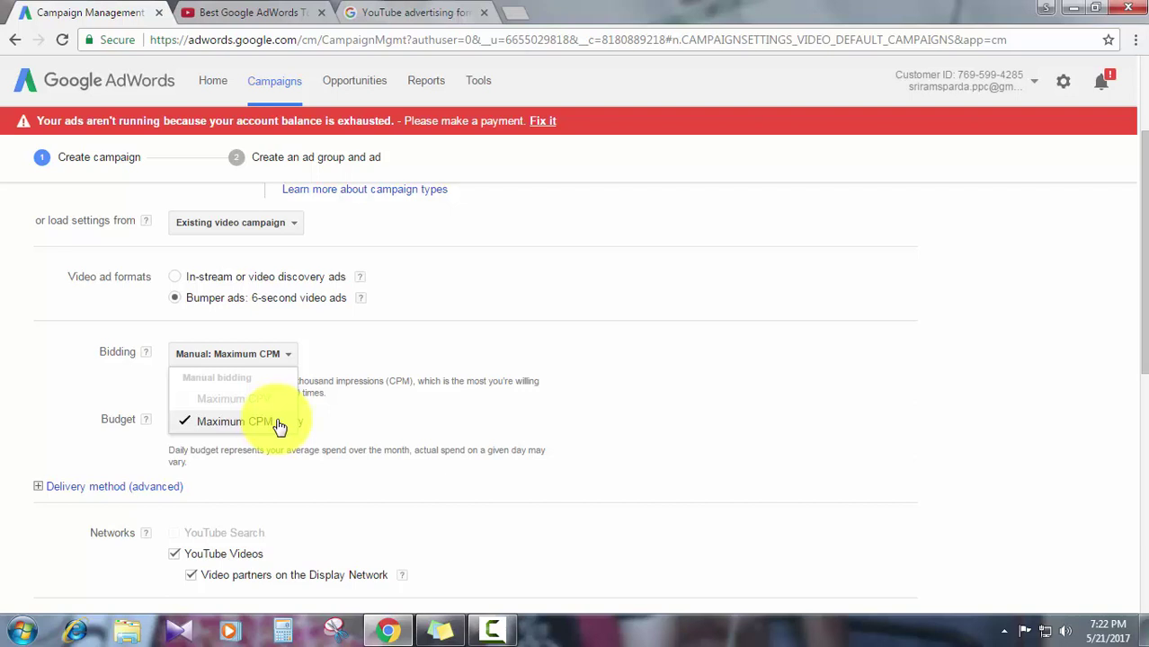
pyautogui.click(282, 284)
pyautogui.click(282, 284)
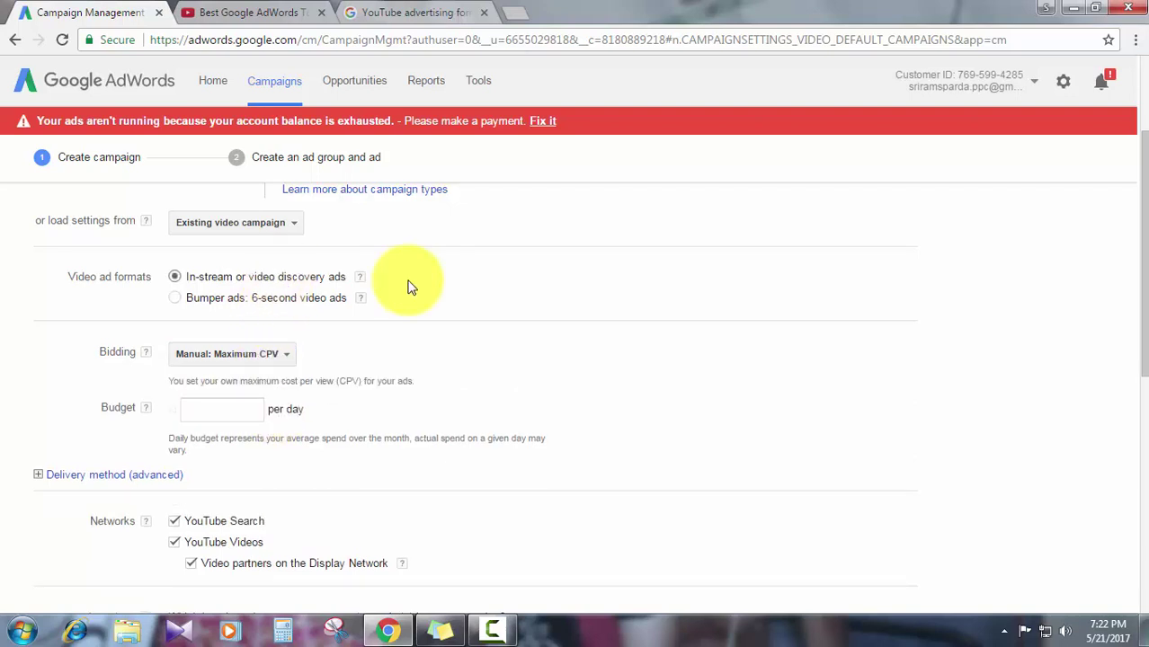
# Keep manual bidding at Maximum CPV, set the budget to 1,000.00 per day, and review the network options.
pyautogui.click(281, 359)
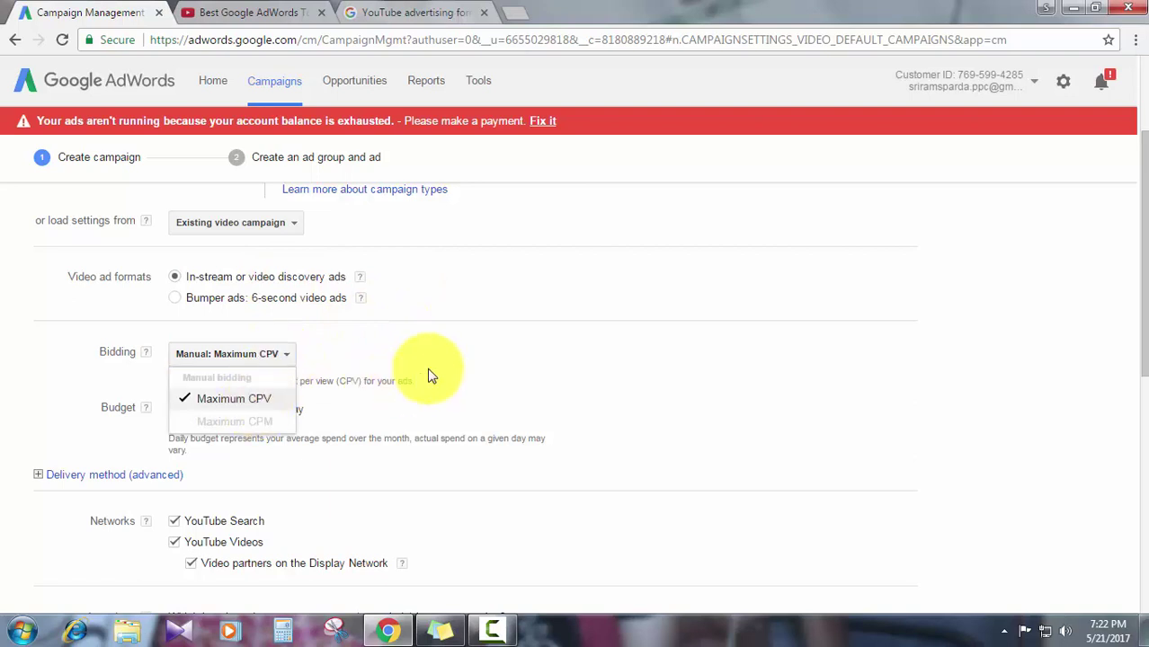
pyautogui.click(228, 394)
pyautogui.click(229, 399)
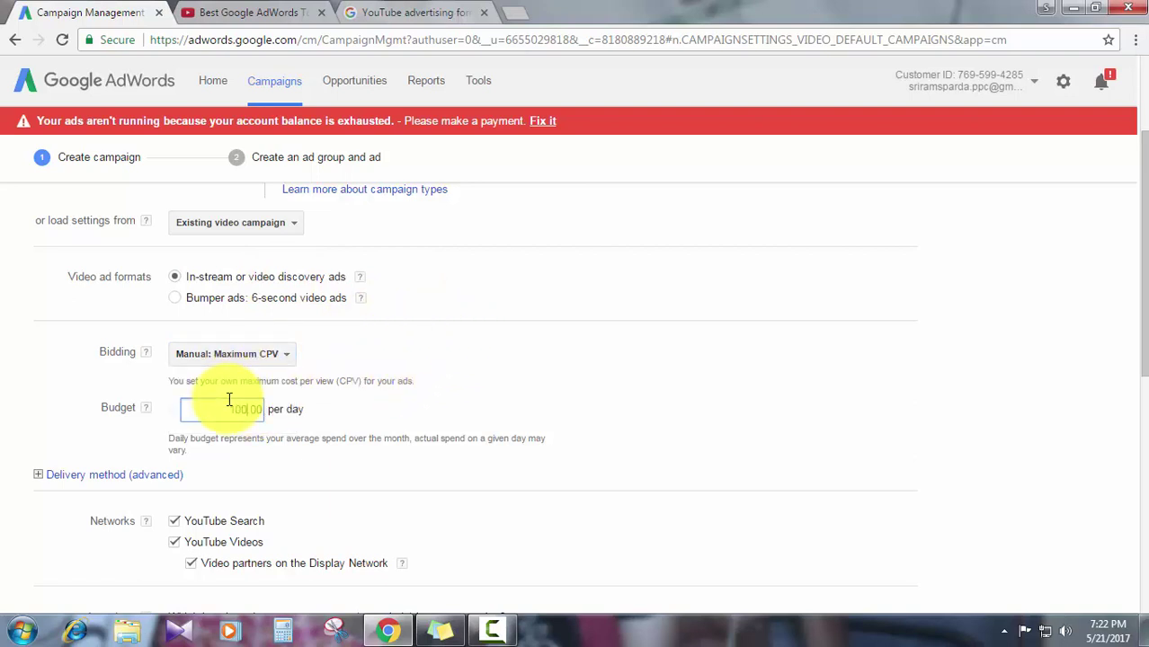
pyautogui.scroll(-2, 436, 337)
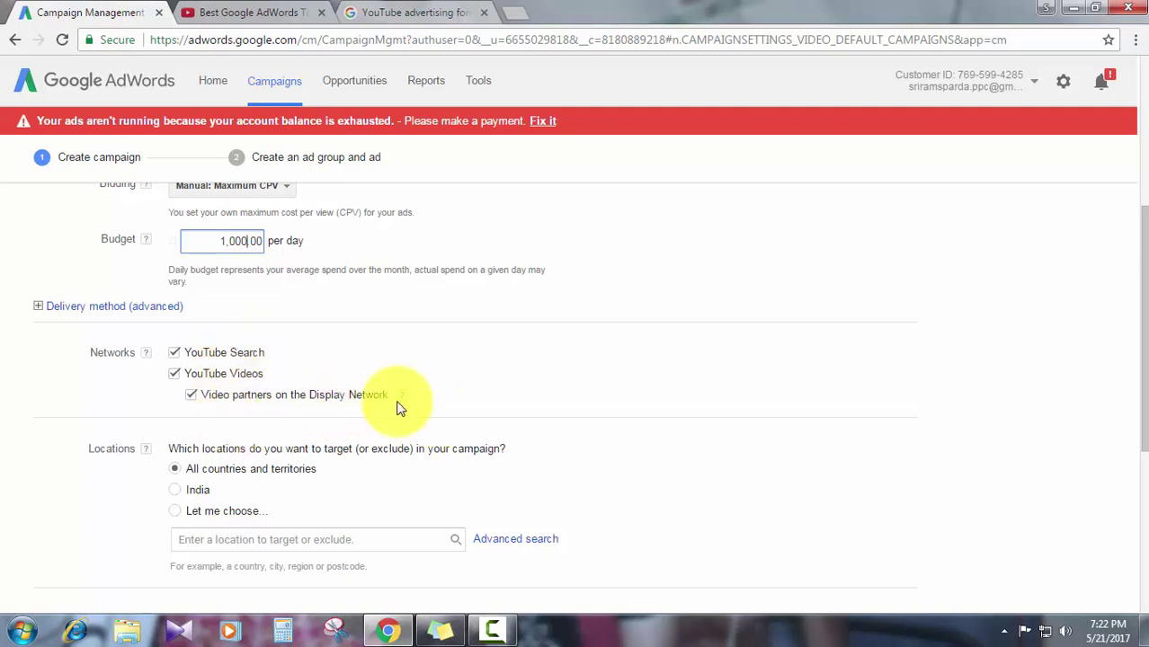
pyautogui.scroll(-1, 561, 379)
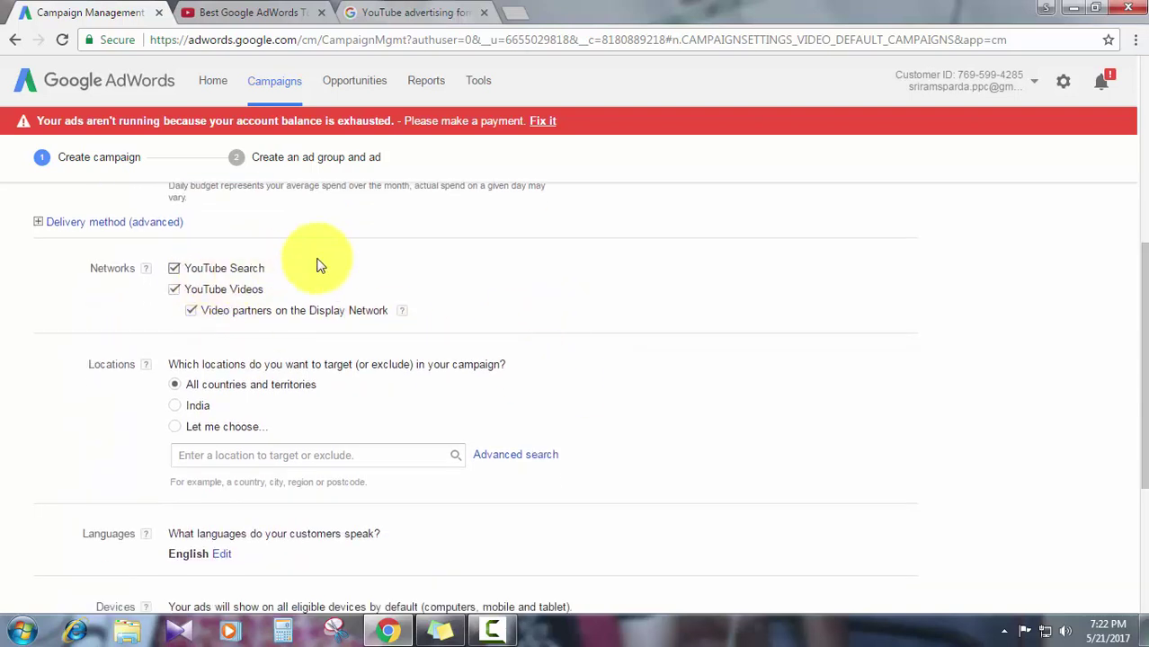
# Switch to YouTube and go to its home page to look at where ads appear.
pyautogui.click(256, 11)
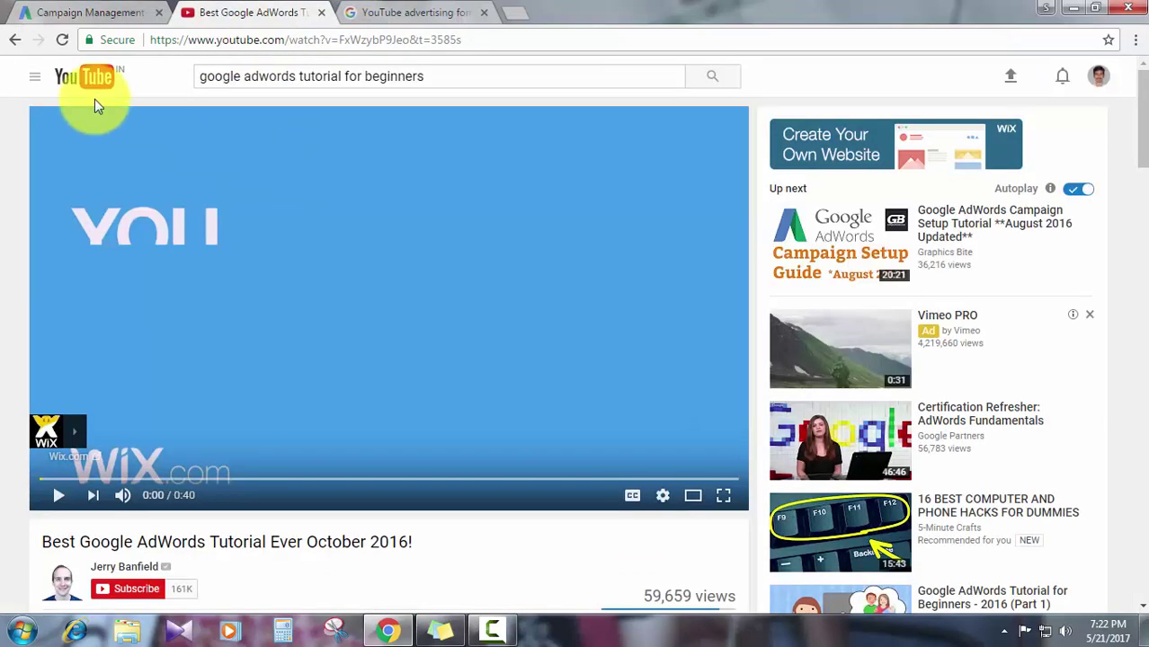
pyautogui.click(36, 77)
pyautogui.click(82, 79)
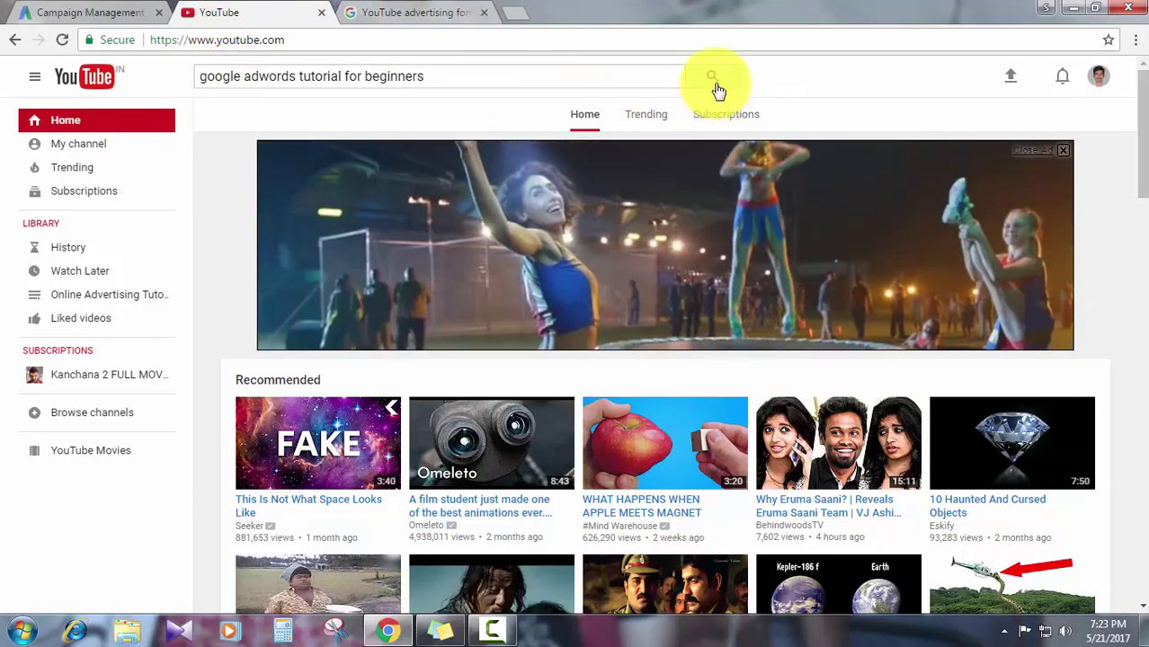
# Search YouTube for "google adwords tutorial for beginners" and open the AdWords channel from the results.
pyautogui.click(717, 84)
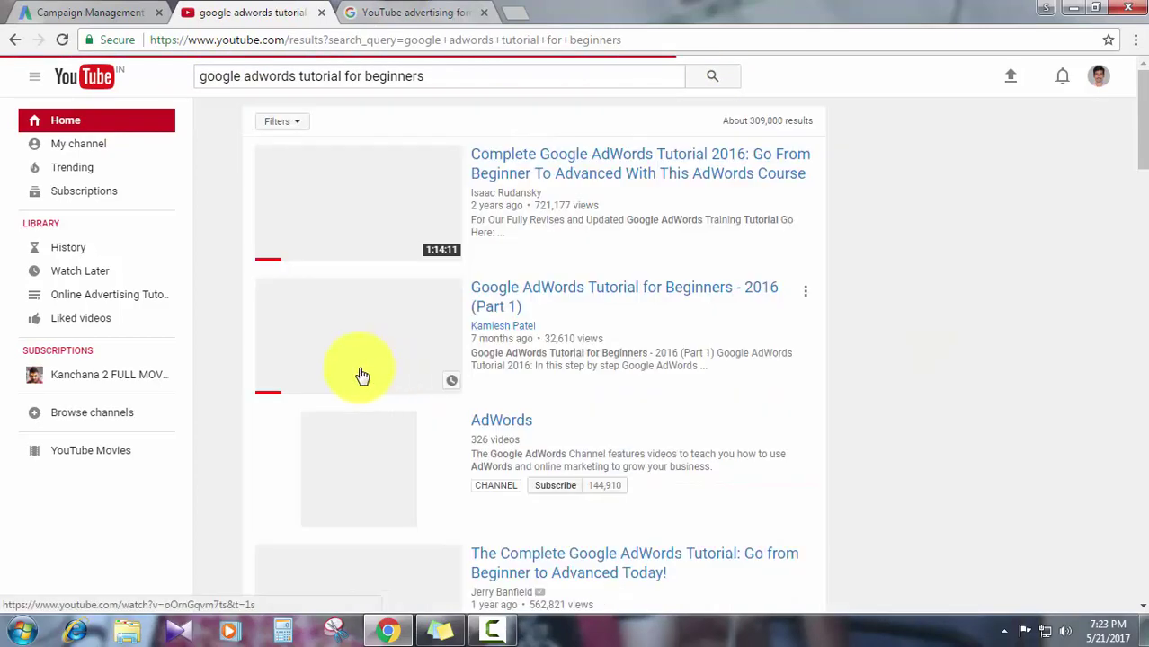
pyautogui.click(517, 427)
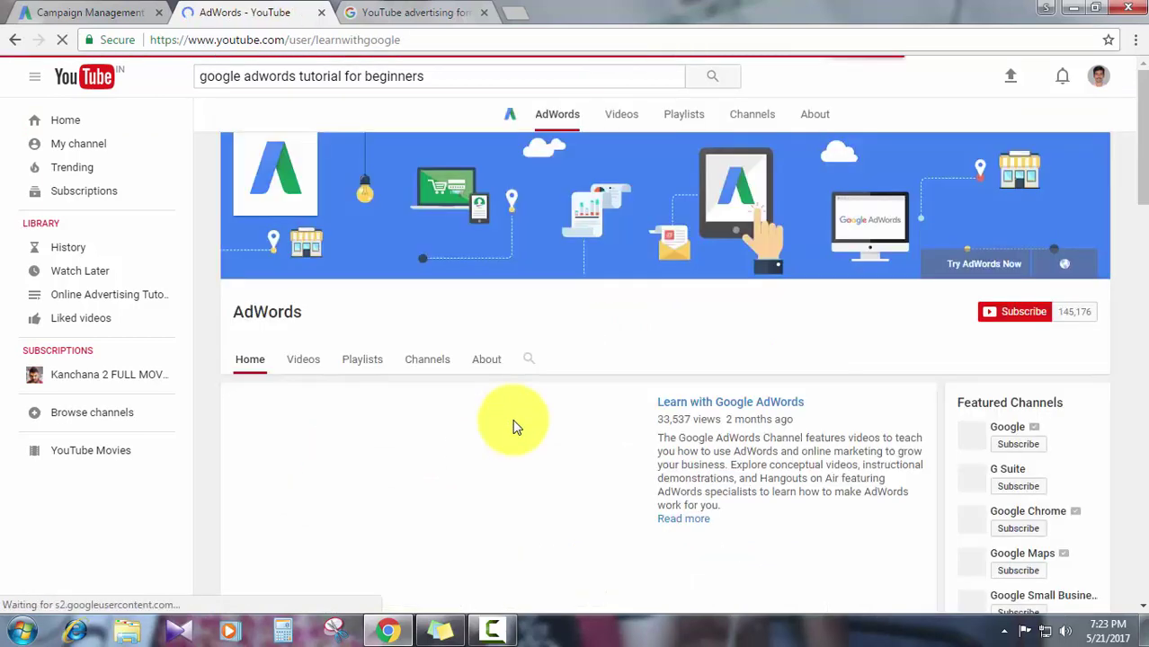
pyautogui.scroll(-1, 719, 400)
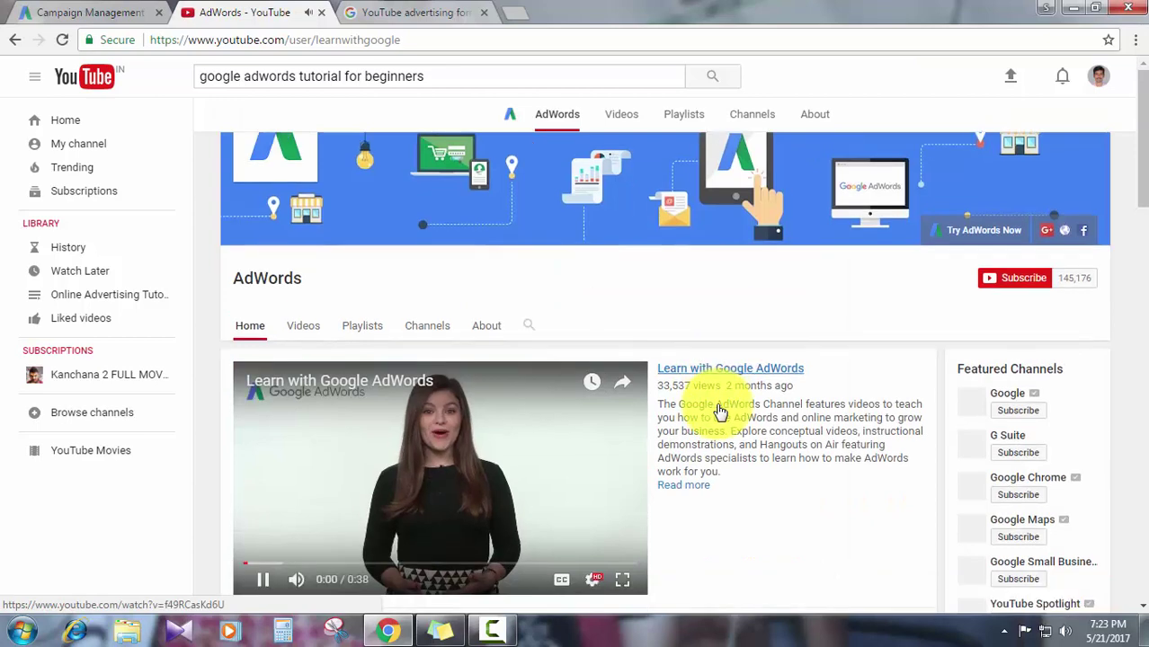
# Open the Learn with Google AdWords video, pause it, examine its watch page for ad placements, and consult the YouTube advertising formats page.
pyautogui.click(725, 371)
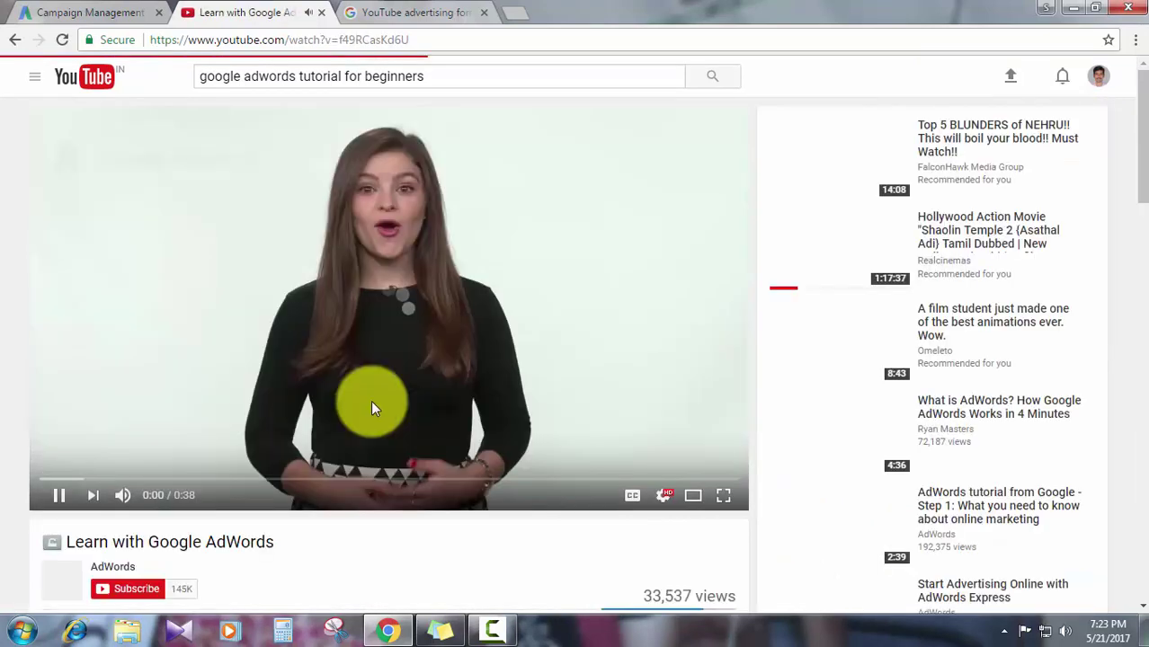
pyautogui.click(60, 498)
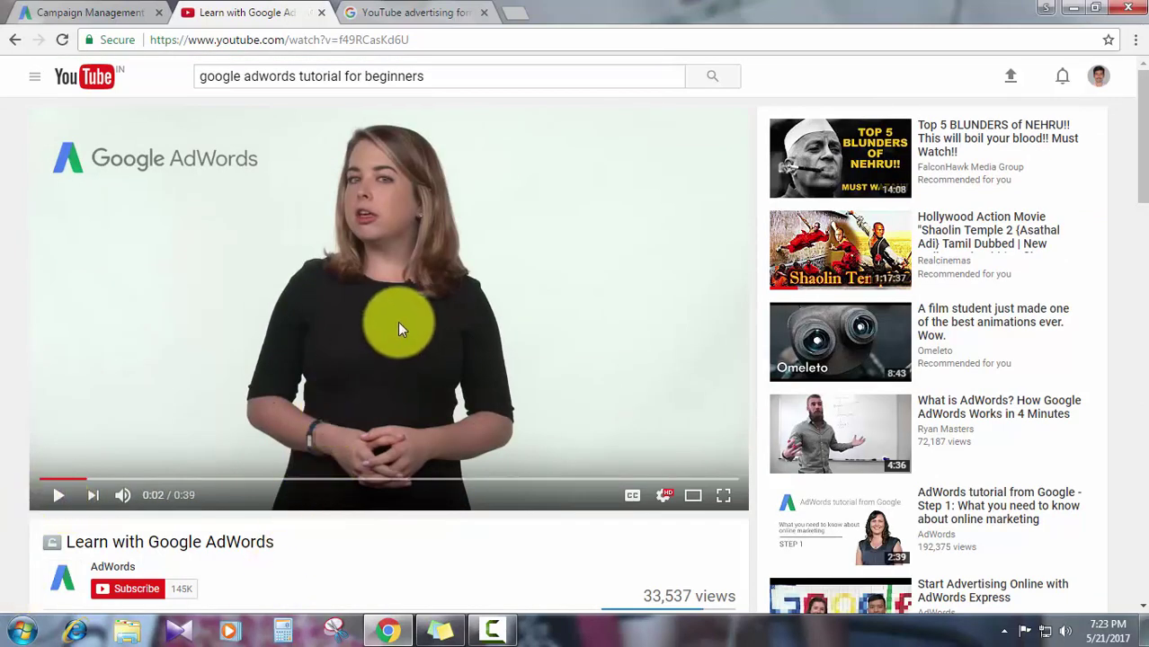
pyautogui.scroll(-5, 1068, 259)
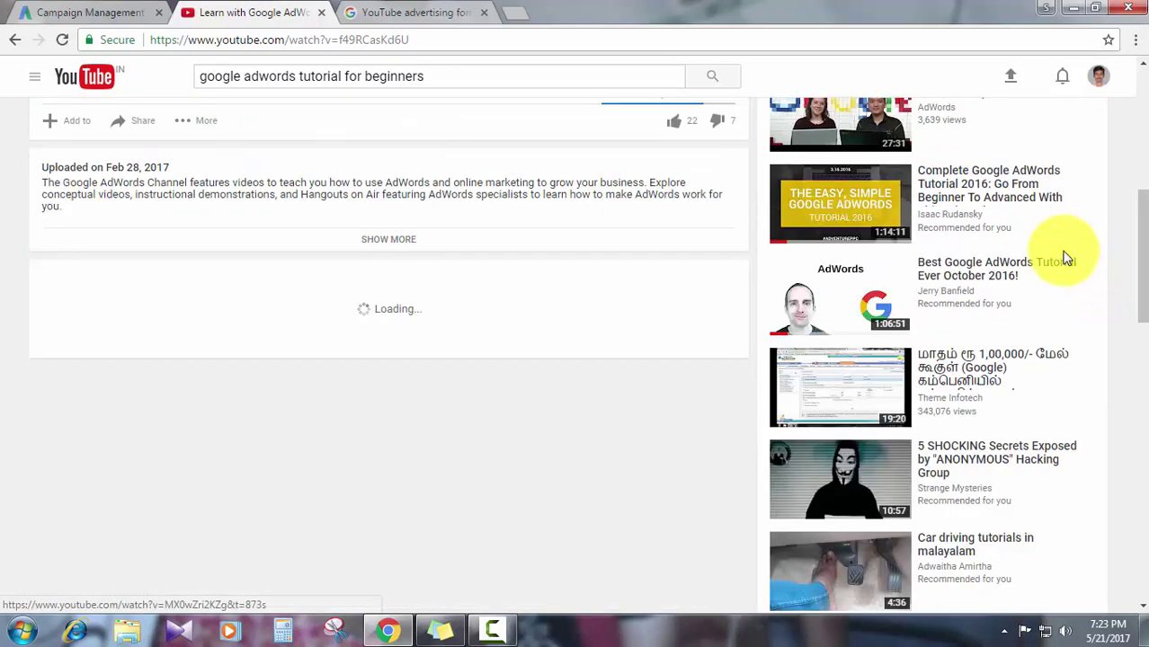
pyautogui.scroll(5, 1034, 225)
pyautogui.click(416, 11)
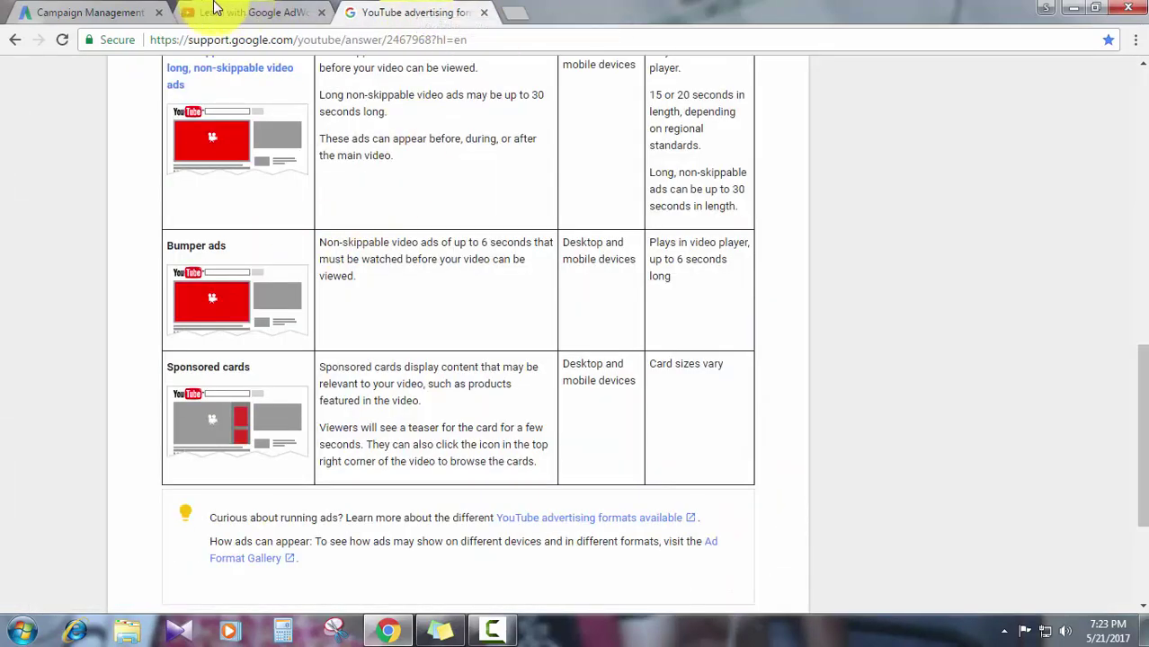
pyautogui.click(256, 12)
# Return to the AdWords campaign form, choose custom location targeting, search for "chennai" and pick the city Chennai, Tamil Nadu, India.
pyautogui.click(90, 12)
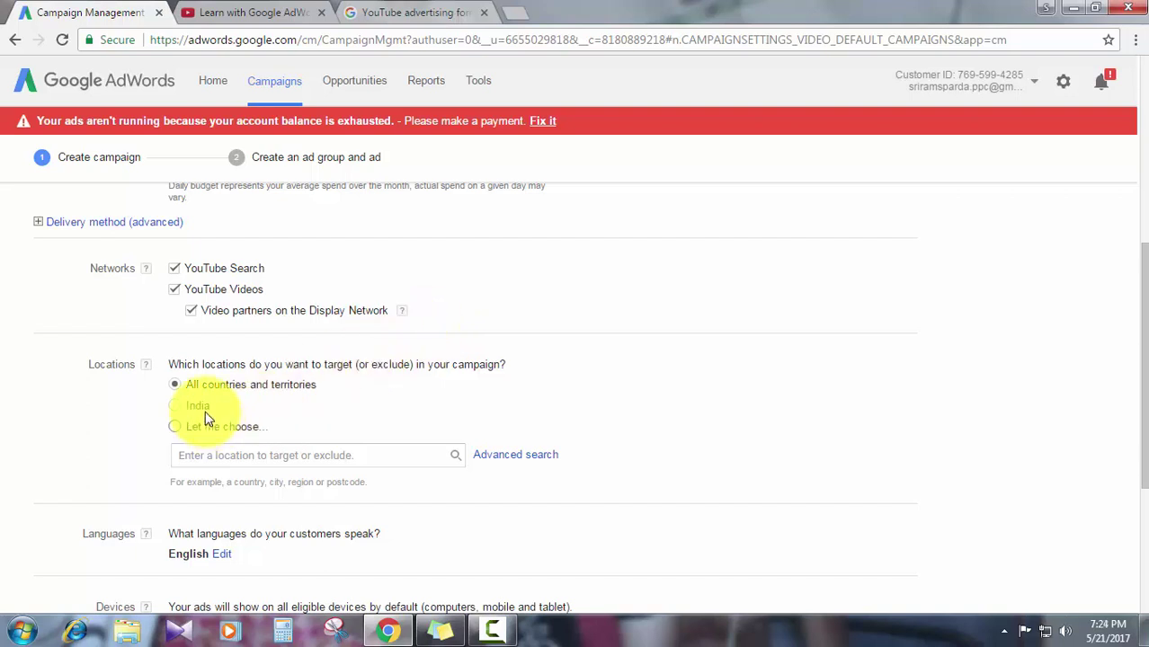
pyautogui.click(224, 428)
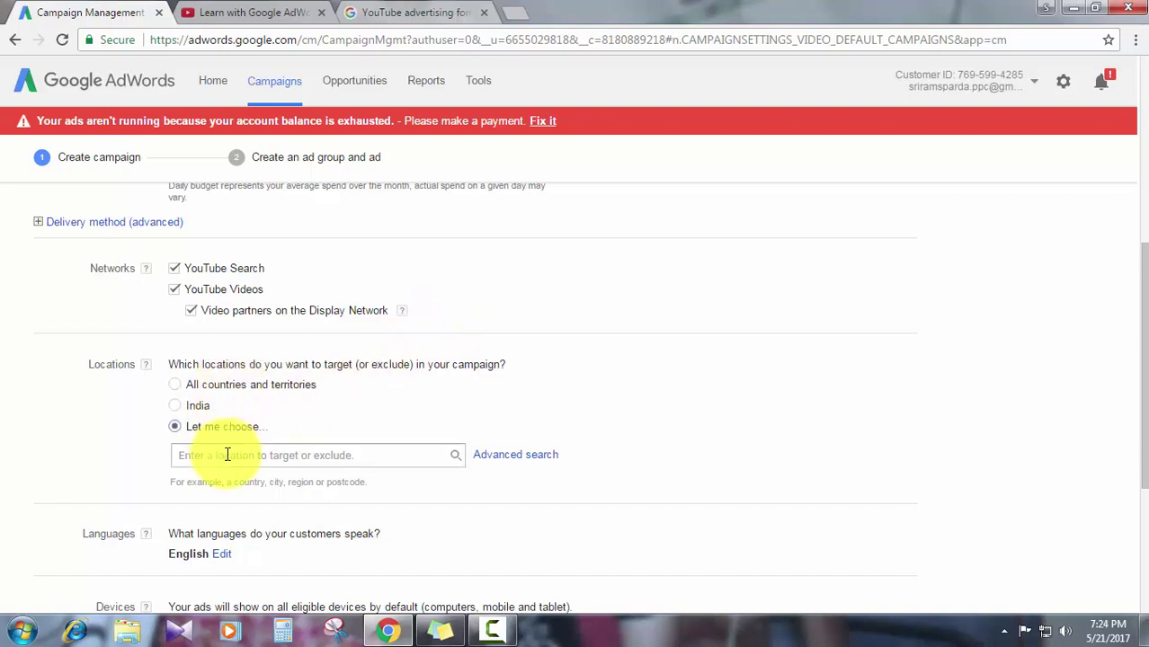
pyautogui.click(227, 455)
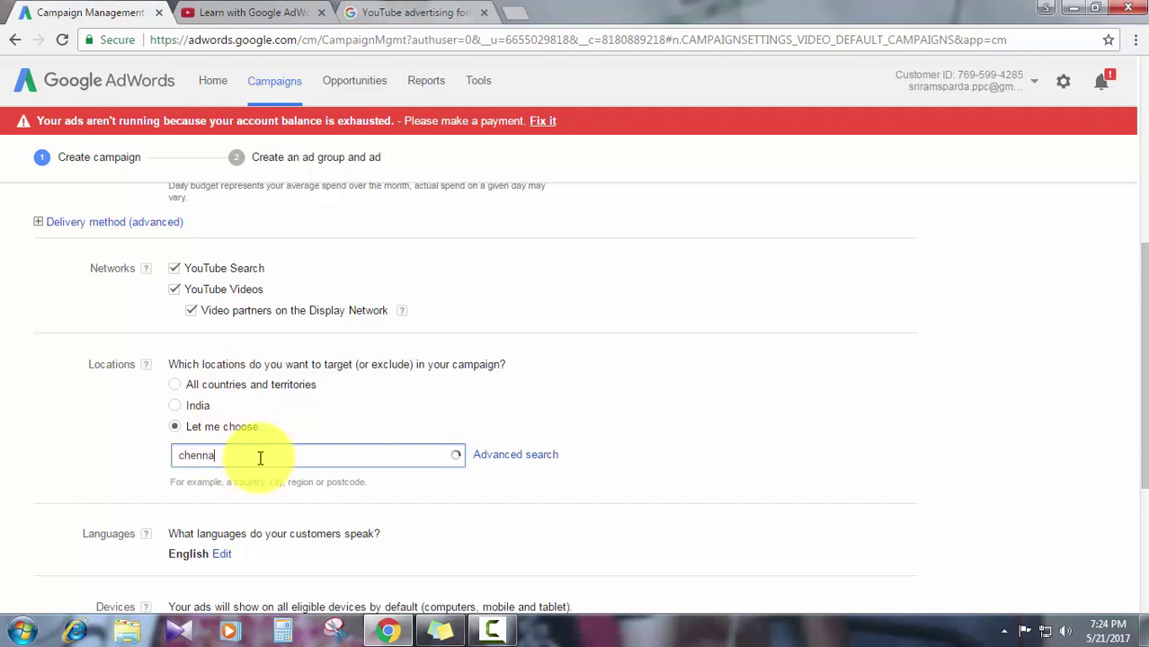
pyautogui.write('i')
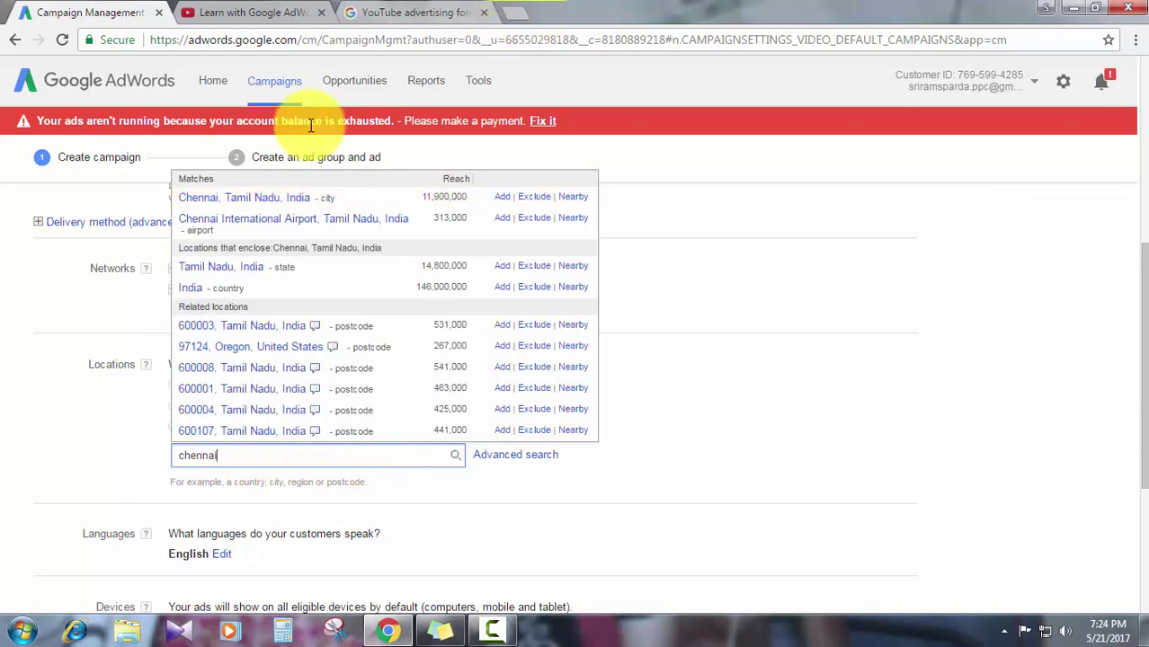
pyautogui.click(243, 198)
# Open the campaign's customer language settings for editing and look through the available languages.
pyautogui.scroll(-4, 443, 242)
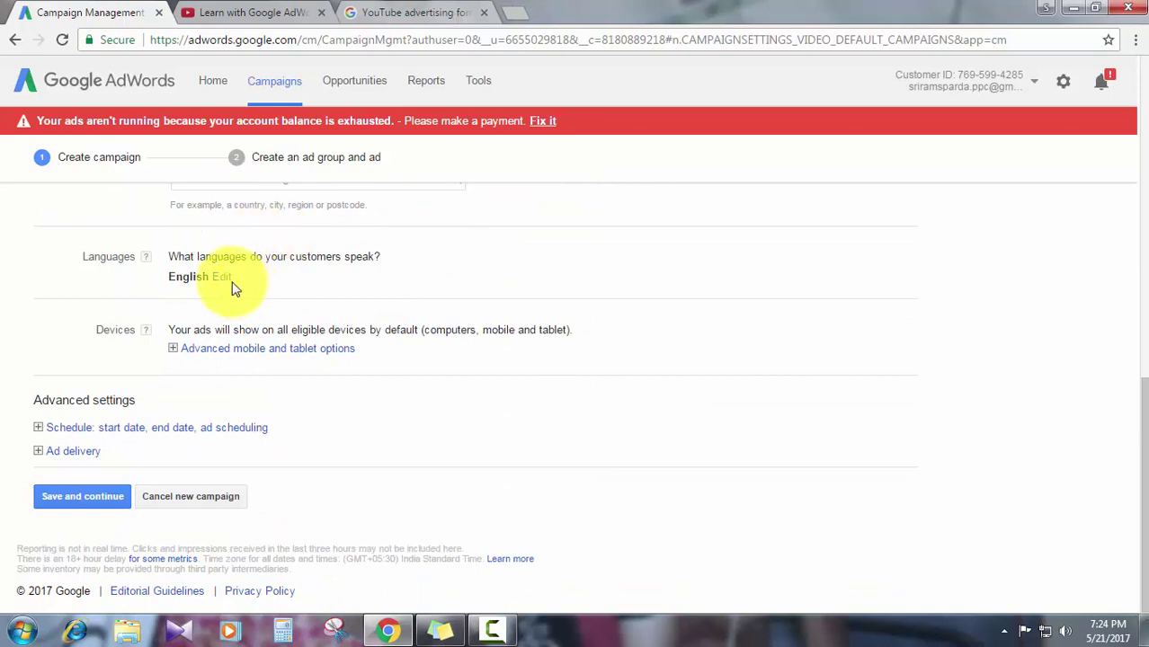
pyautogui.click(223, 280)
pyautogui.scroll(-4, 274, 319)
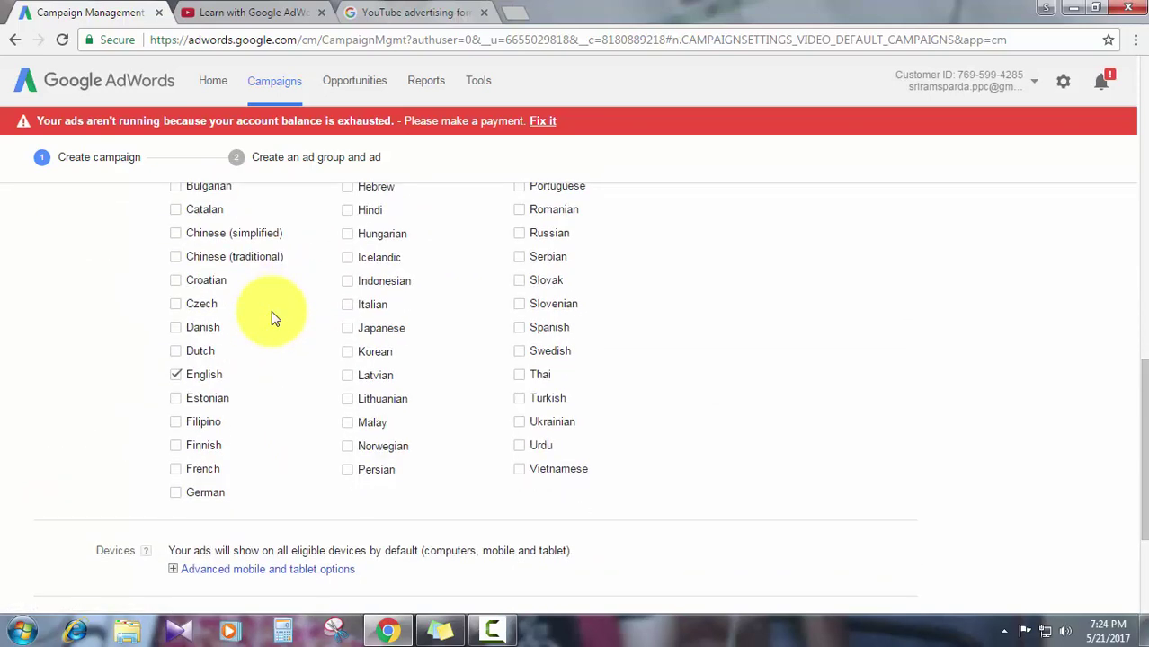
pyautogui.scroll(4, 274, 318)
pyautogui.scroll(-2, 274, 318)
pyautogui.scroll(1, 274, 315)
# Switch the customer language from English to Spanish as an example, and restore English.
pyautogui.click(178, 460)
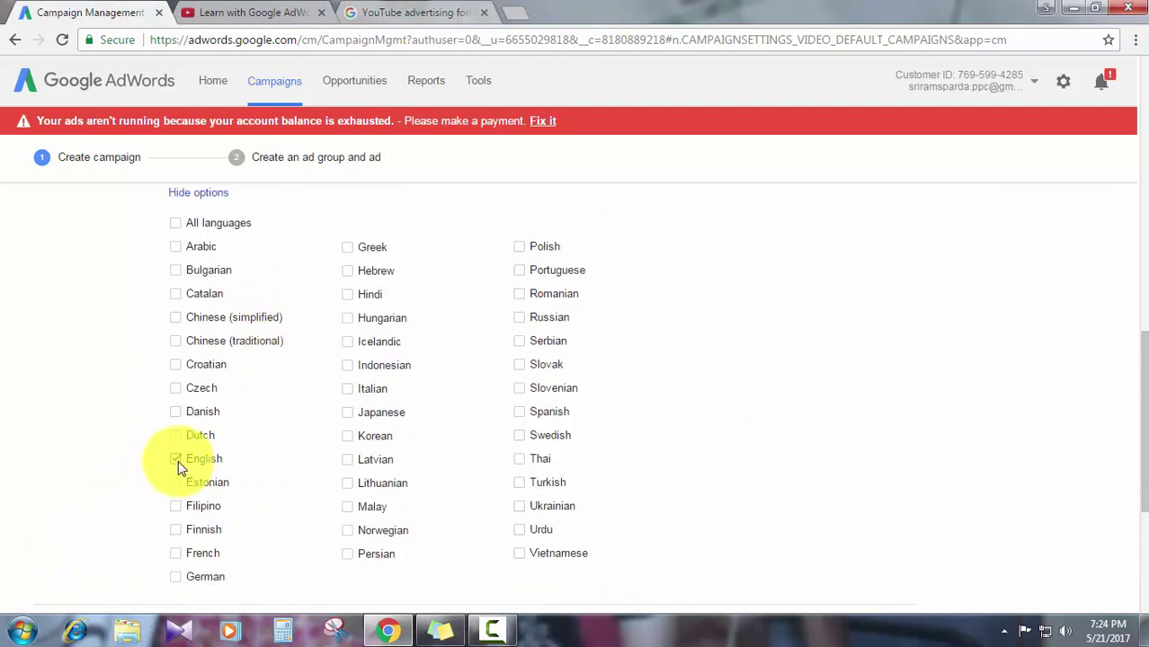
pyautogui.click(520, 415)
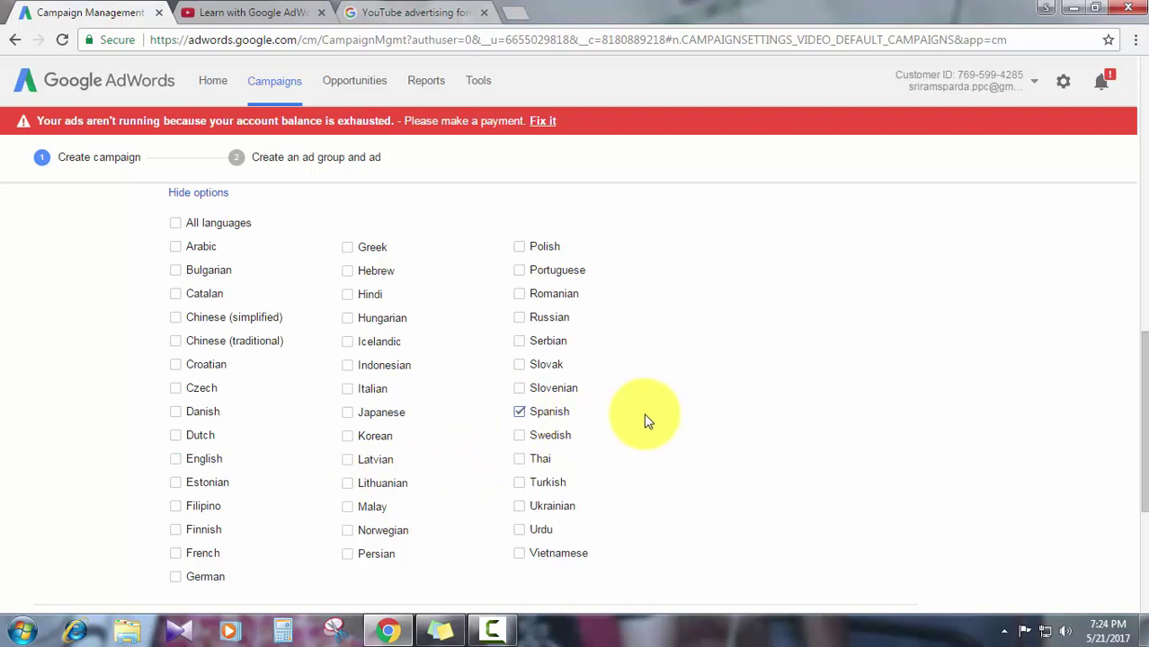
pyautogui.moveTo(534, 413); pyautogui.dragTo(566, 417)
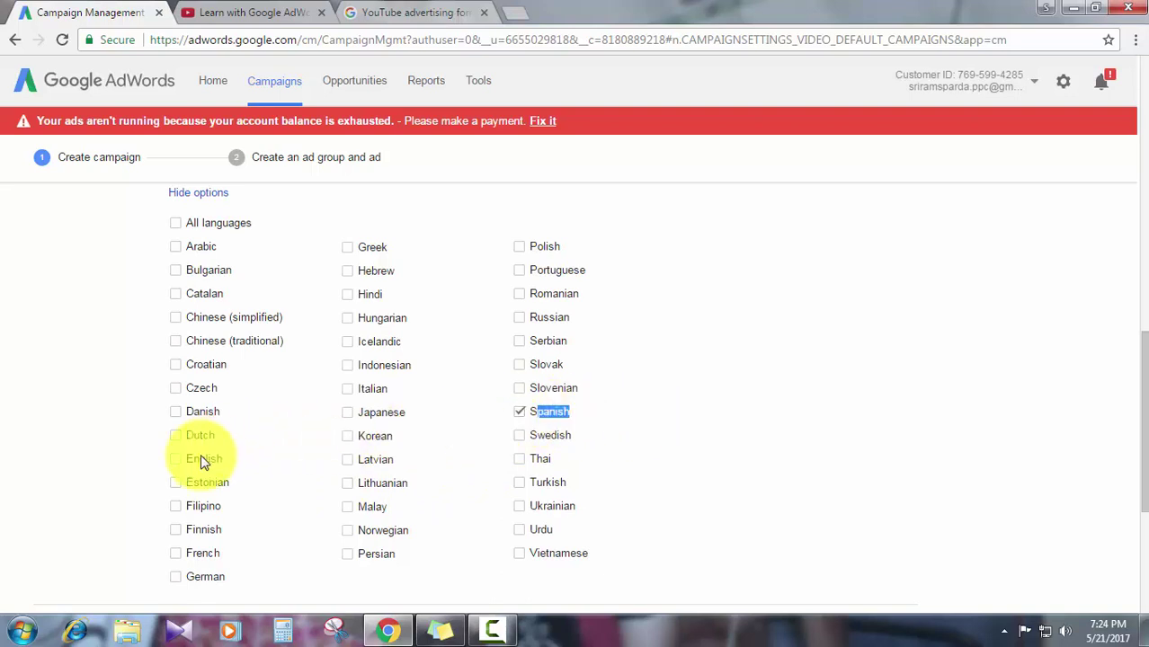
pyautogui.click(175, 458)
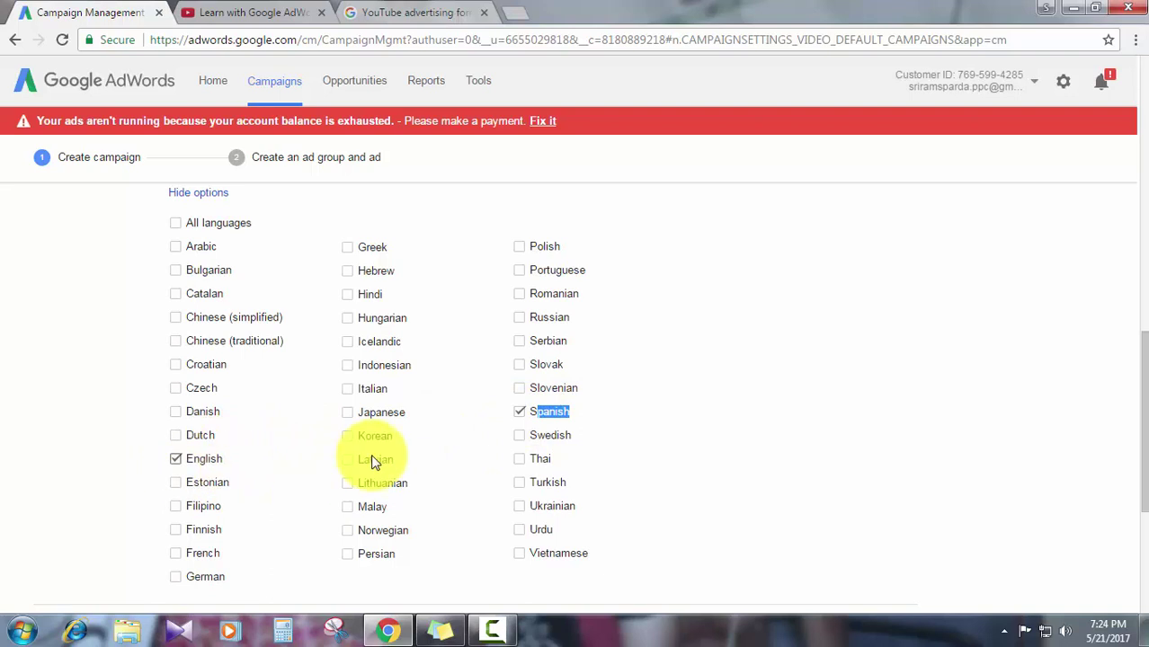
pyautogui.click(519, 412)
# Add Hindi to the campaign's customer languages alongside English.
pyautogui.scroll(-1, 126, 421)
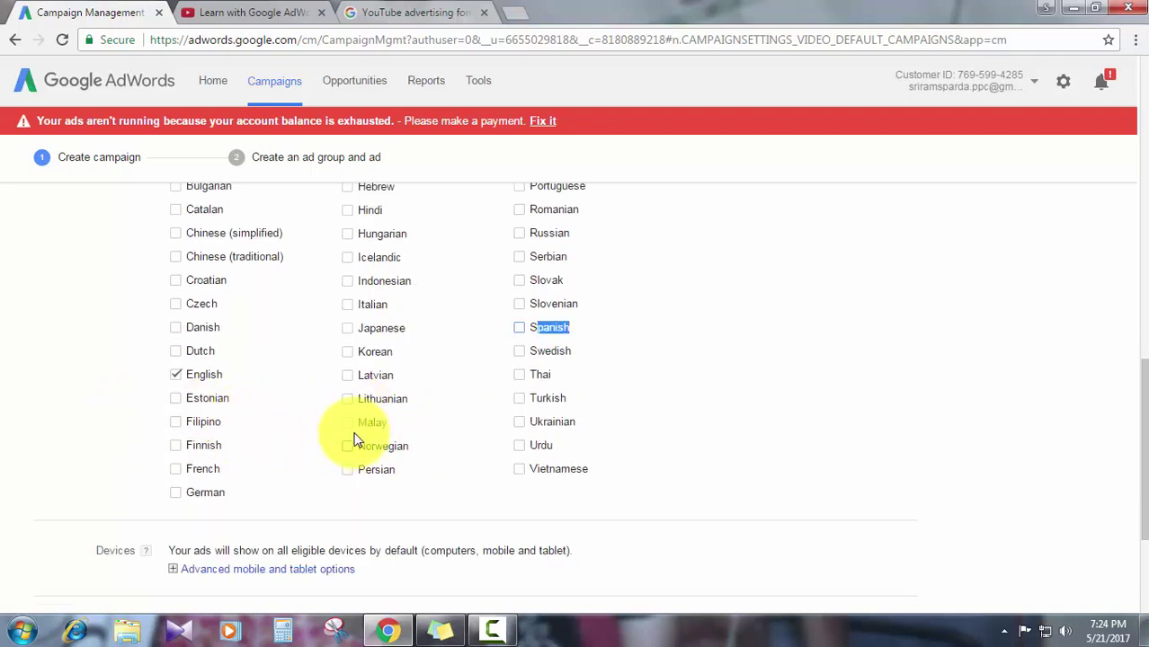
pyautogui.scroll(1, 364, 355)
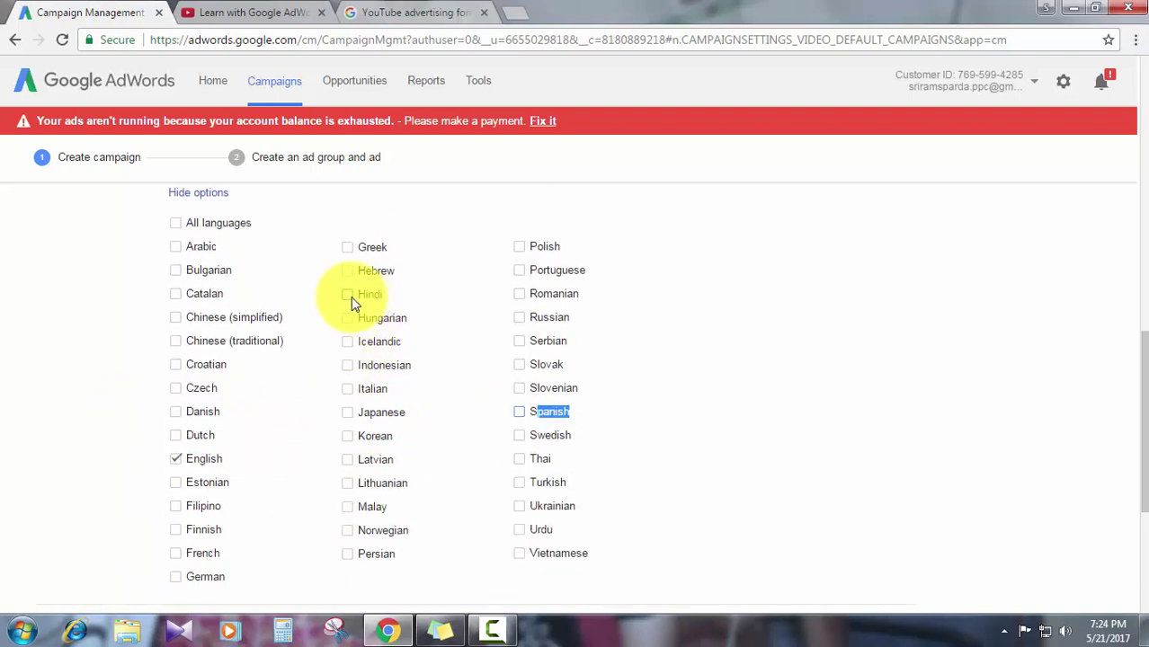
pyautogui.click(347, 294)
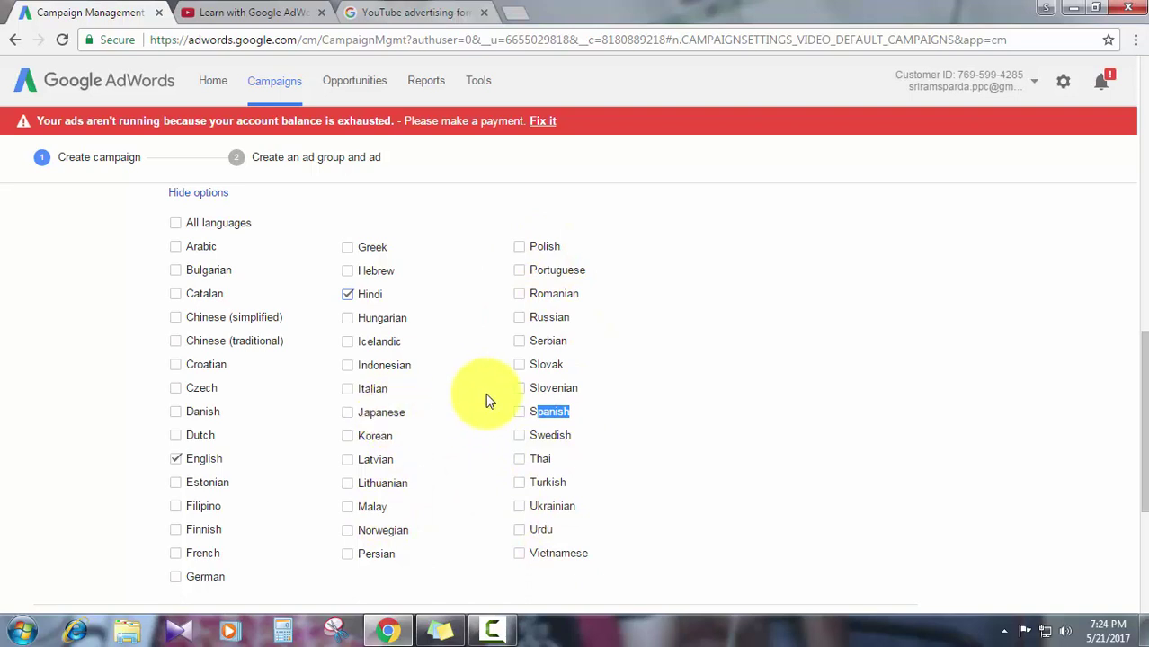
# Expand the advanced mobile and tablet options and review the bid adjustments for mobile, tablet and computer.
pyautogui.scroll(-2, 296, 415)
pyautogui.scroll(-1, 86, 388)
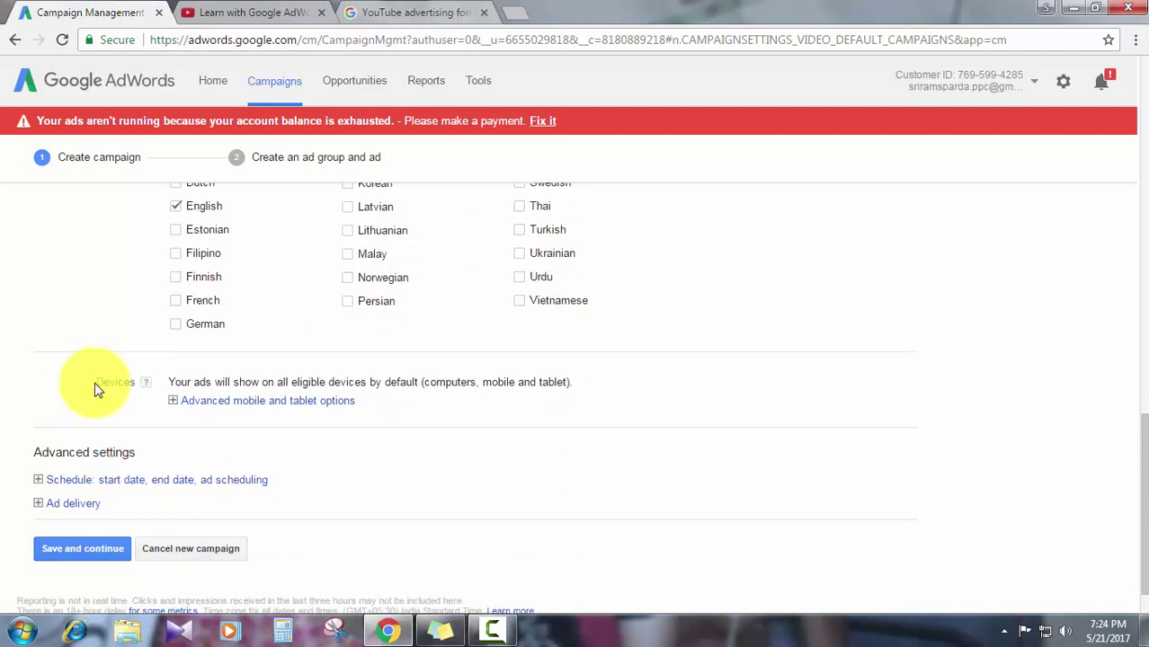
pyautogui.click(174, 402)
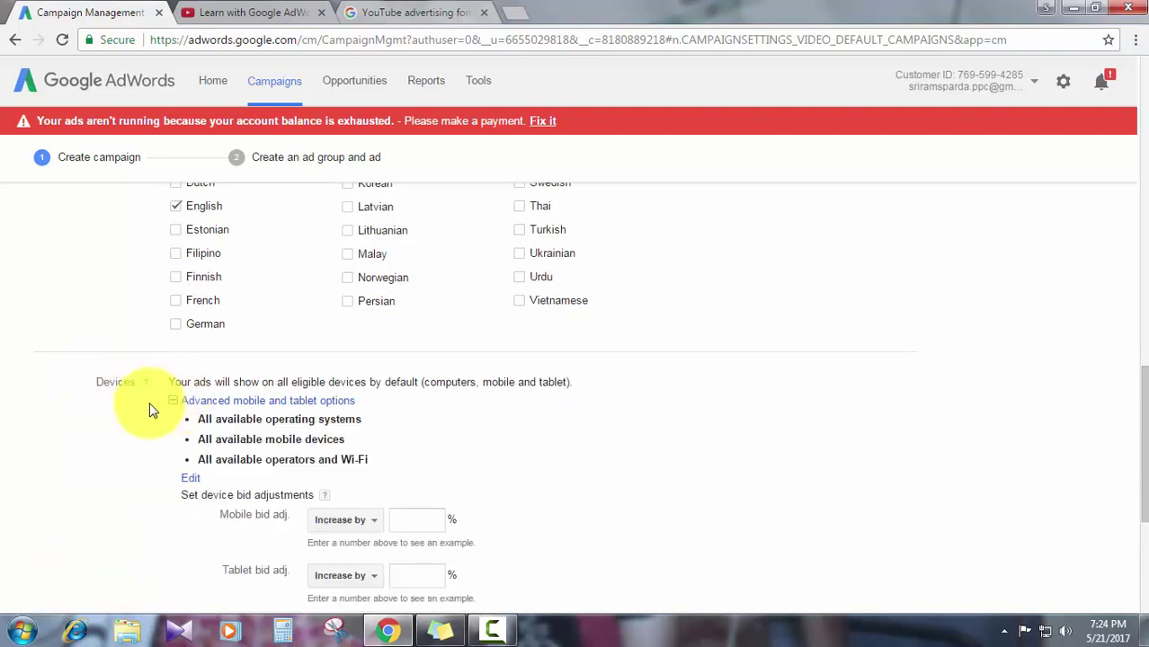
pyautogui.scroll(-2, 126, 410)
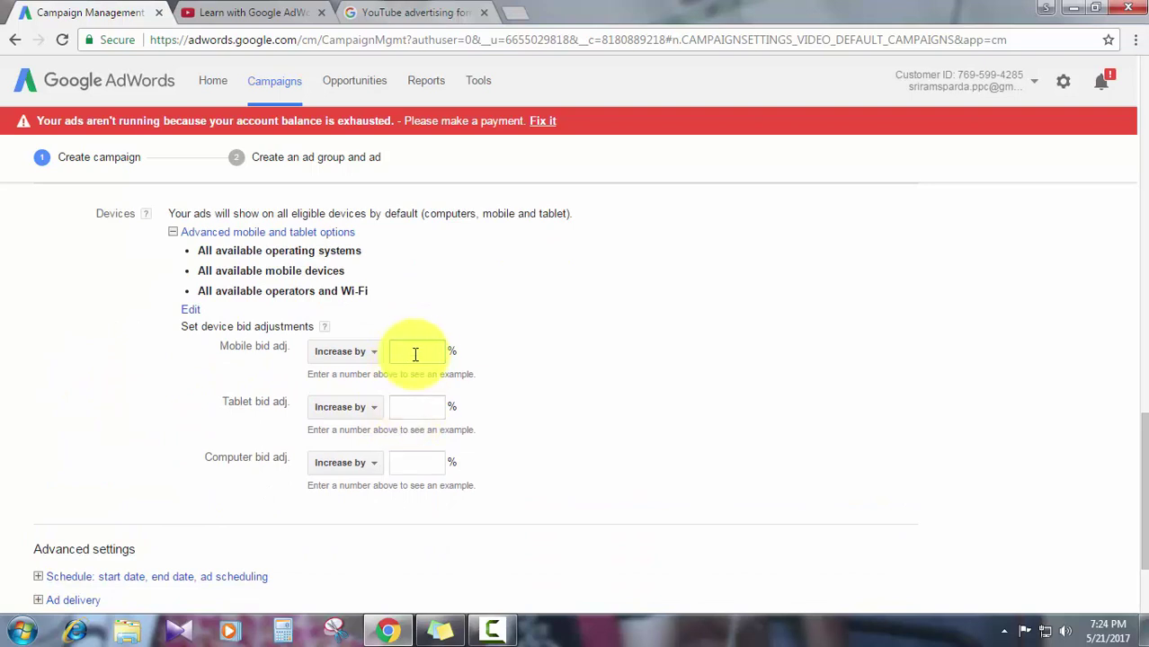
pyautogui.click(414, 405)
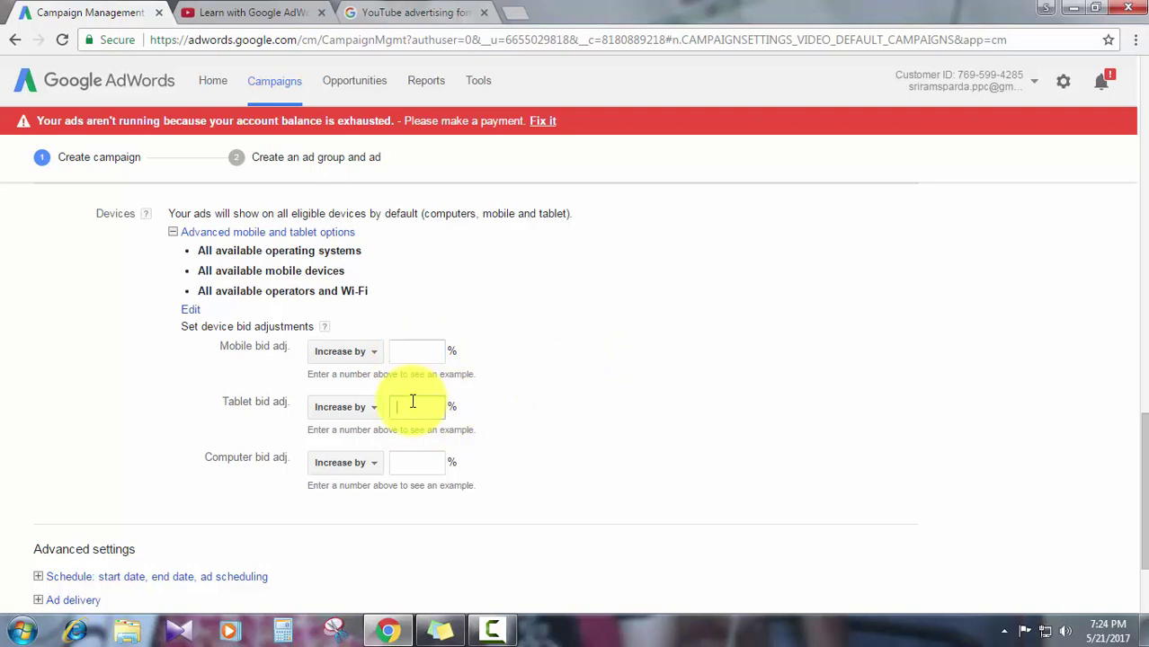
pyautogui.click(416, 463)
pyautogui.click(418, 414)
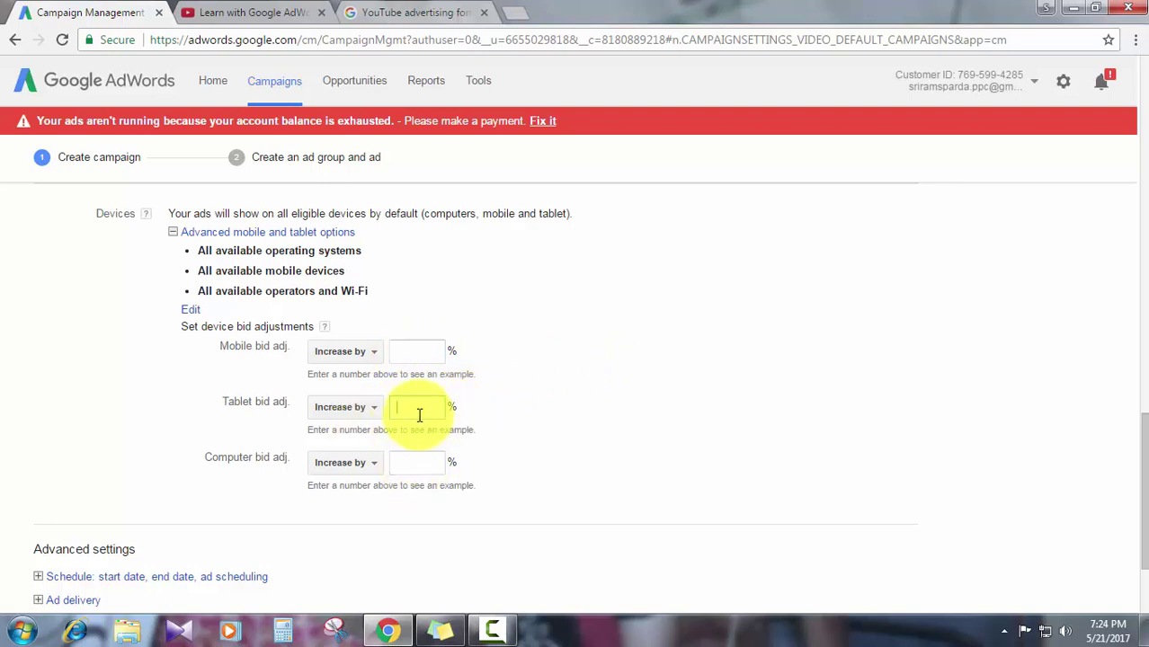
# Edit the advanced device options so that operating systems and device models are chosen individually.
pyautogui.click(195, 321)
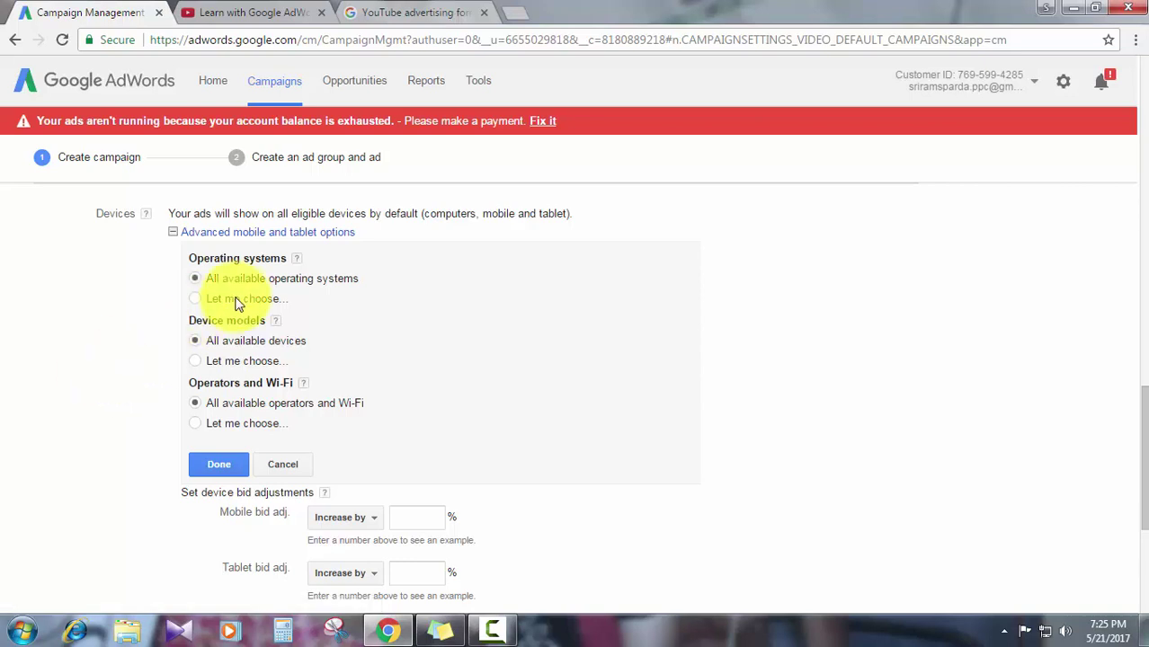
pyautogui.click(272, 302)
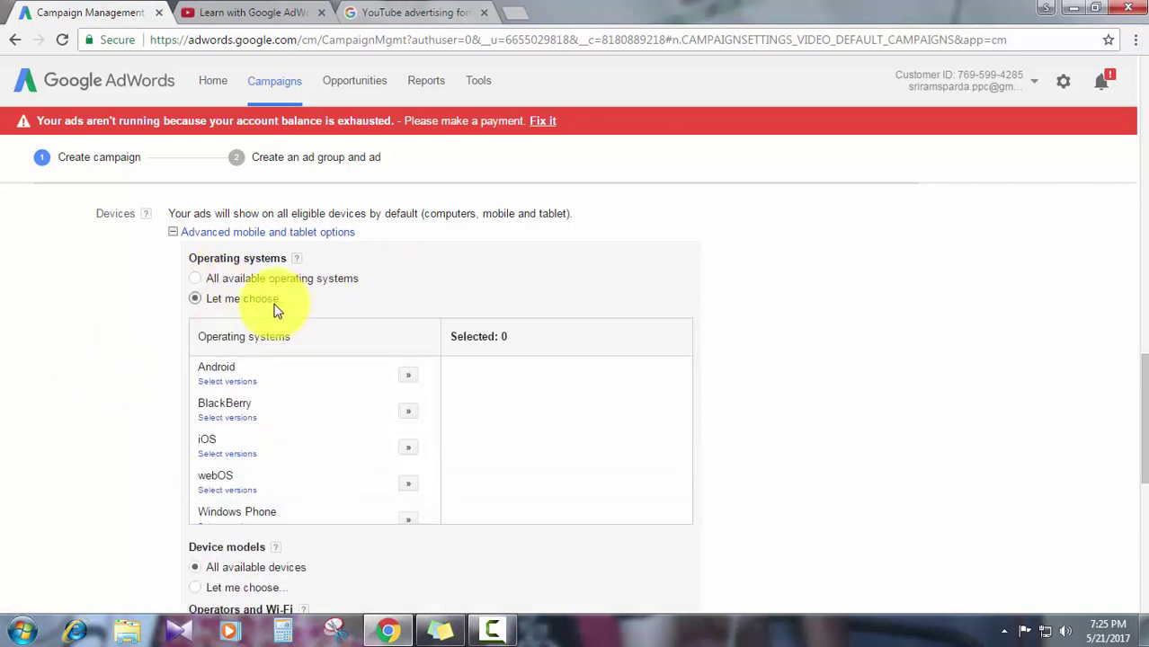
pyautogui.scroll(-3, 372, 372)
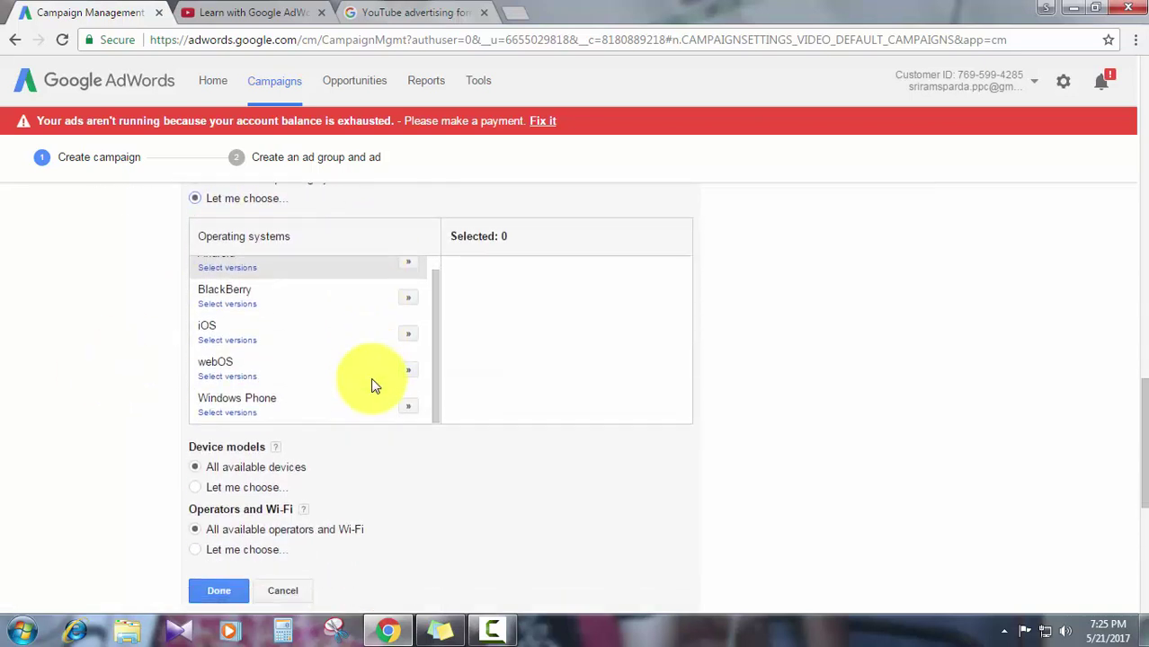
pyautogui.click(214, 421)
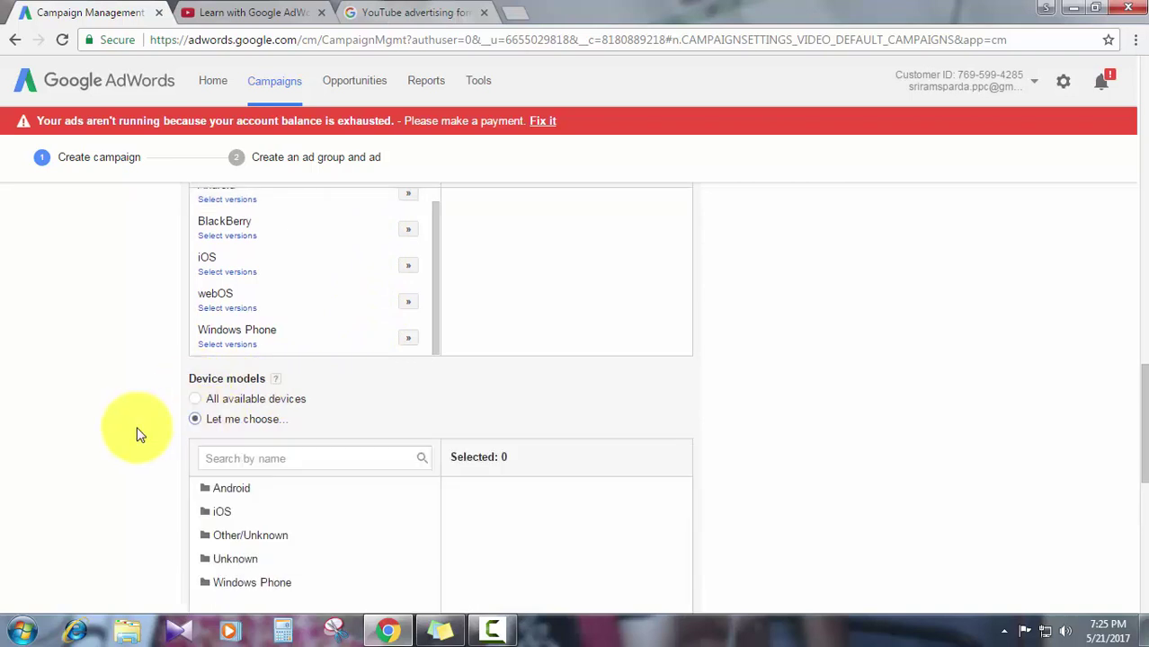
pyautogui.scroll(-1, 257, 454)
pyautogui.scroll(-3, 144, 441)
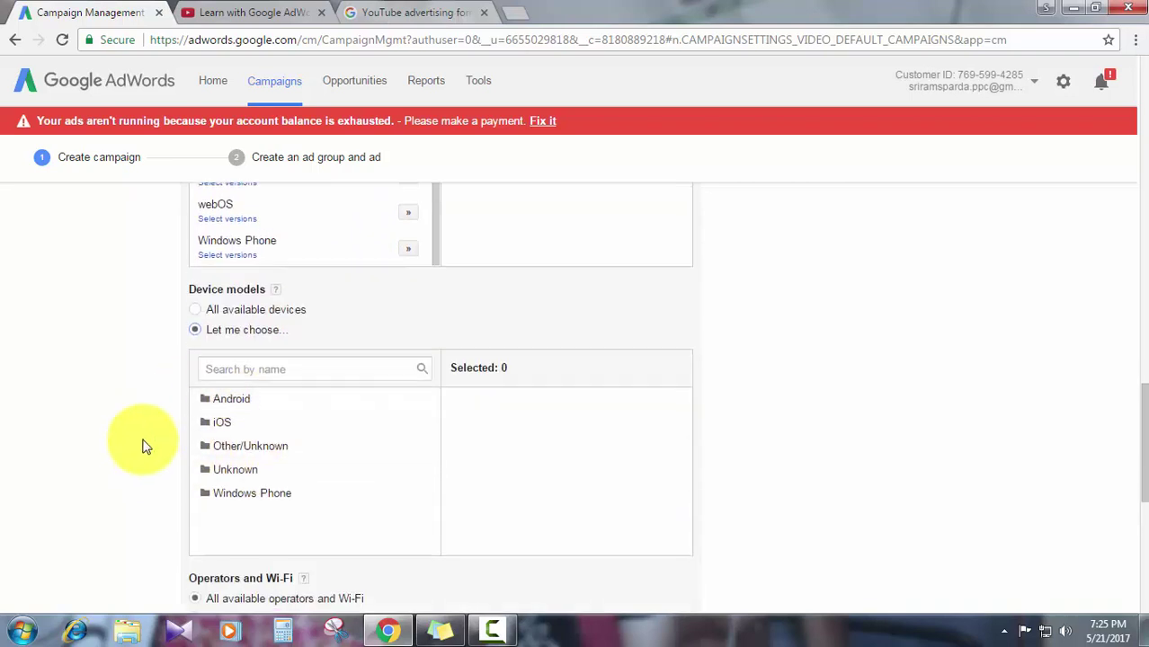
# Choose operators and Wi-Fi individually and add all mobile operators in India.
pyautogui.click(246, 373)
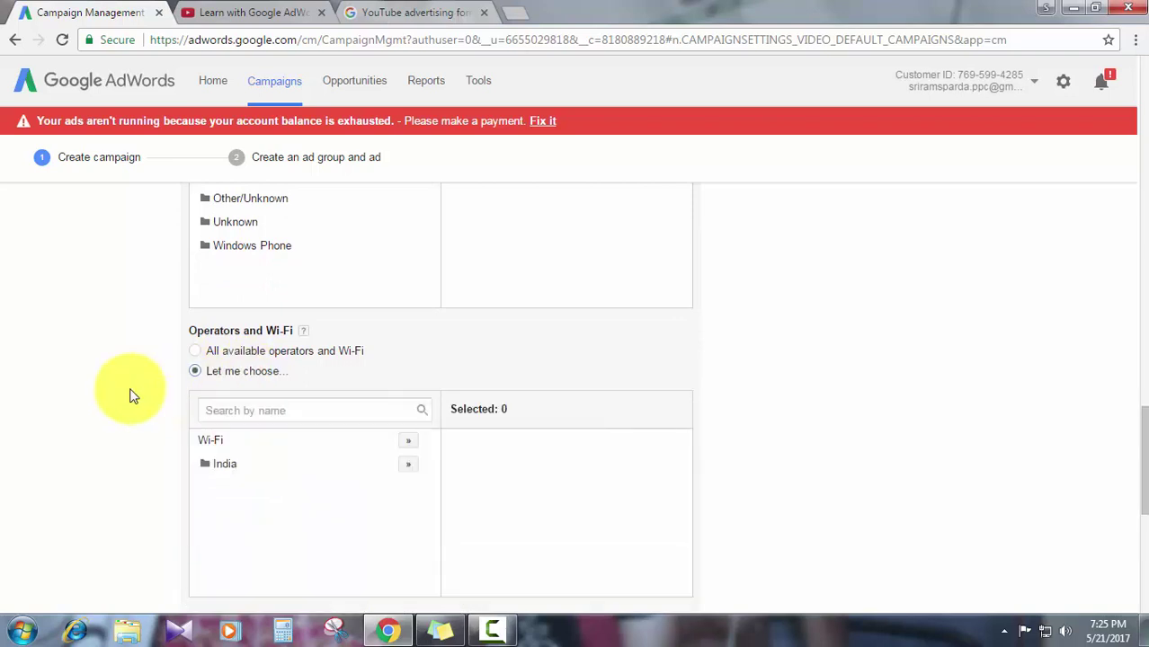
pyautogui.scroll(-1, 128, 392)
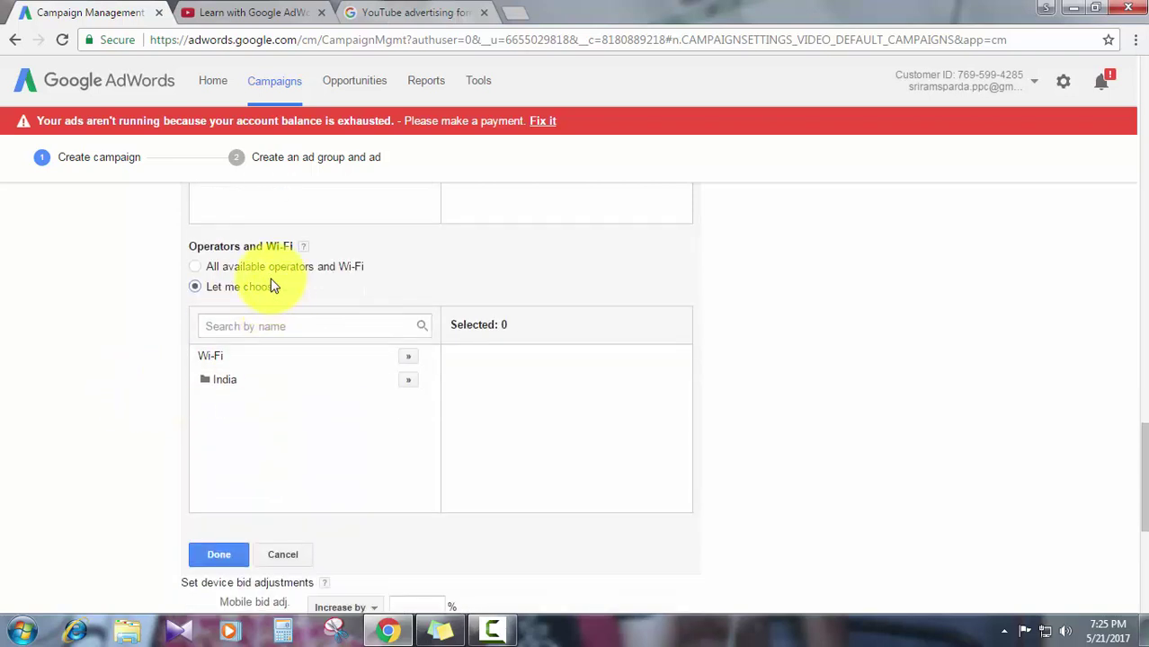
pyautogui.click(408, 380)
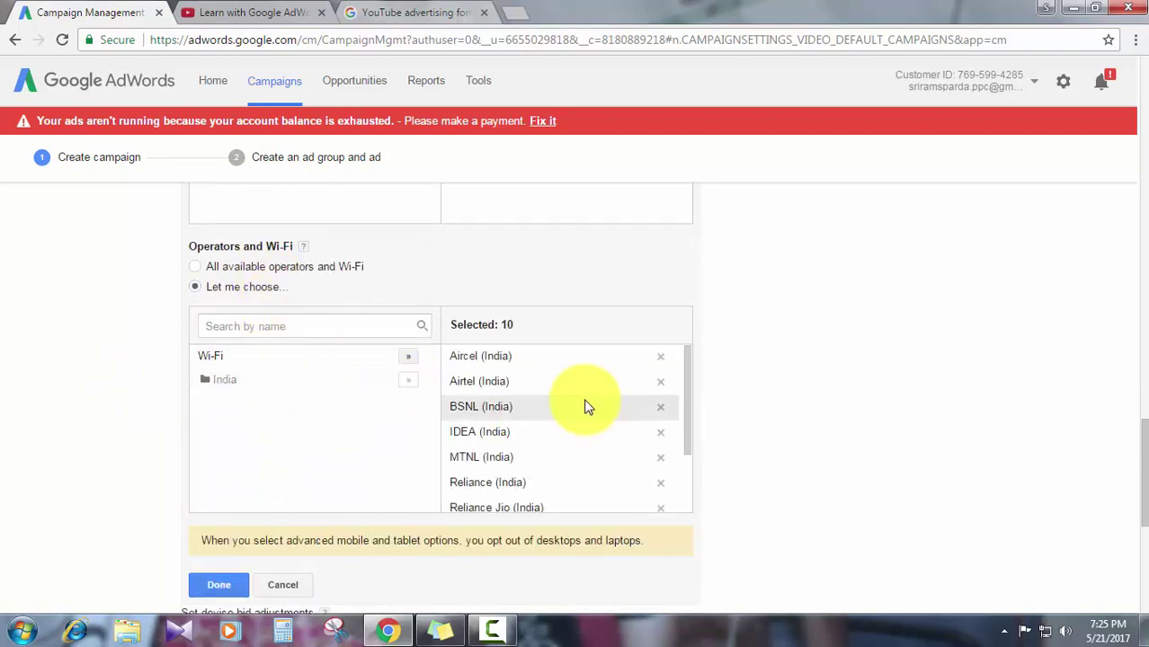
pyautogui.scroll(-1, 579, 404)
pyautogui.scroll(2, 580, 415)
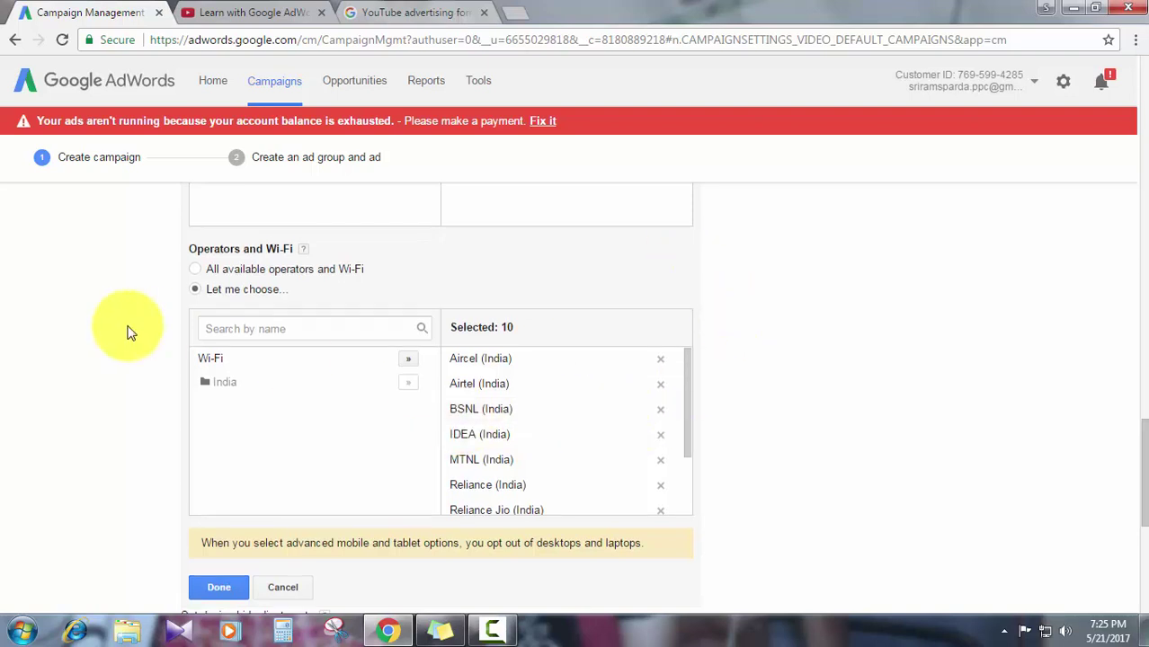
# Browse the list of Android manufacturers available under device models.
pyautogui.scroll(3, 128, 330)
pyautogui.click(234, 326)
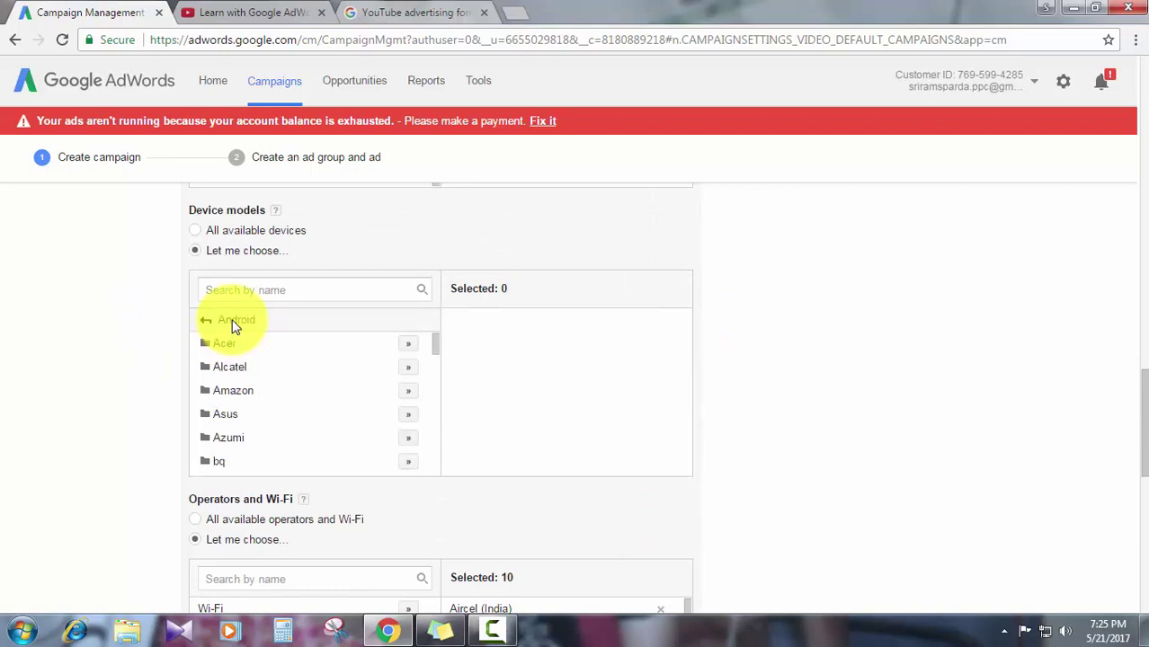
pyautogui.scroll(-2, 301, 365)
pyautogui.scroll(-5, 302, 365)
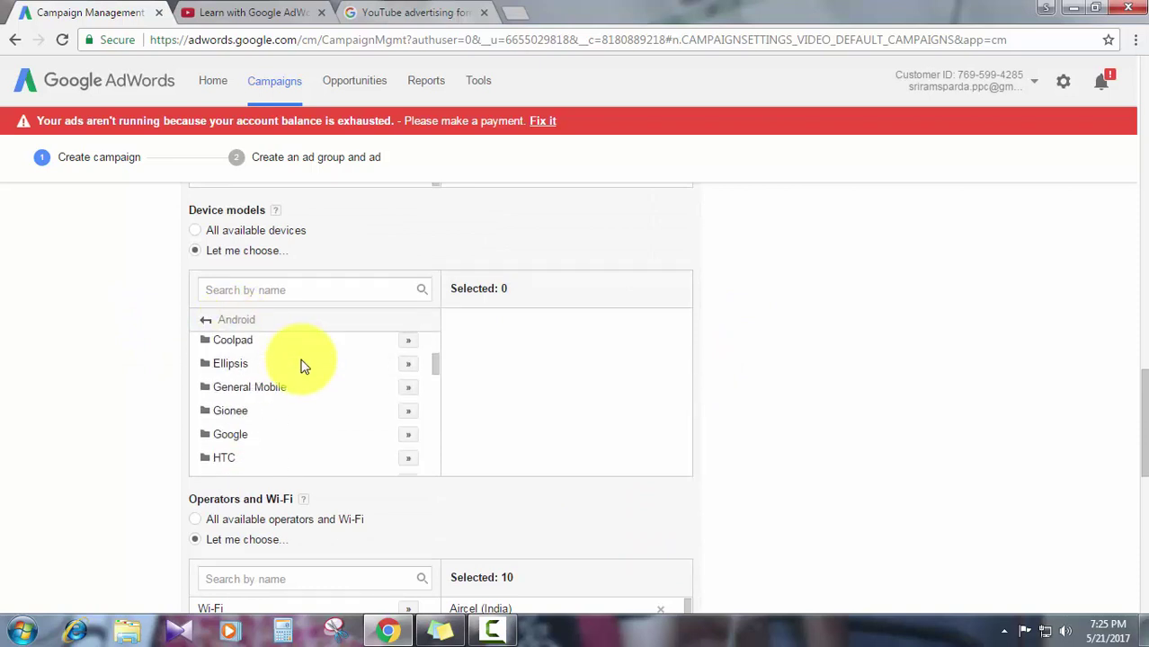
pyautogui.scroll(-12, 302, 364)
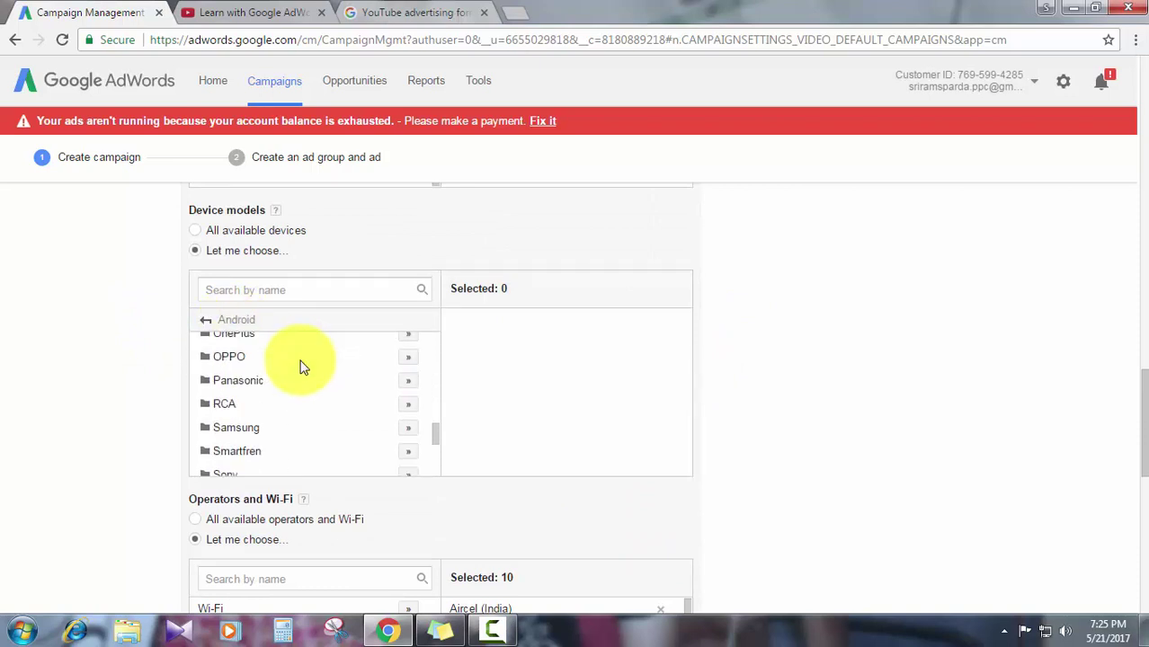
pyautogui.scroll(6, 302, 364)
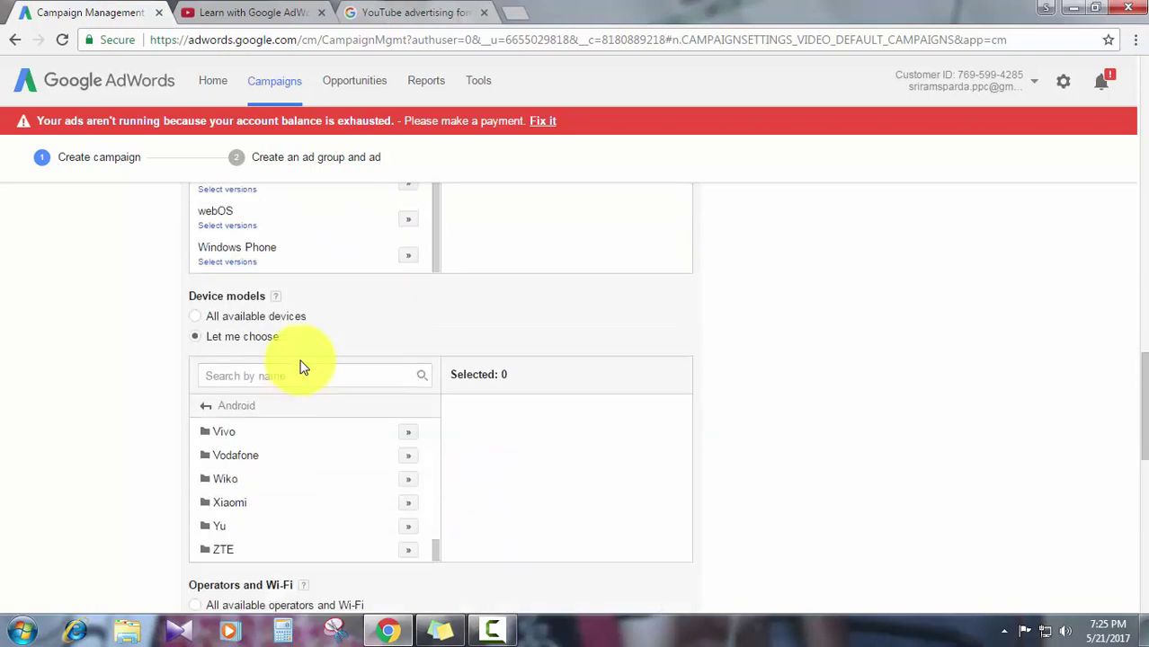
# Try adding Android to the selected operating systems, and remove it from the selection again.
pyautogui.scroll(1, 290, 412)
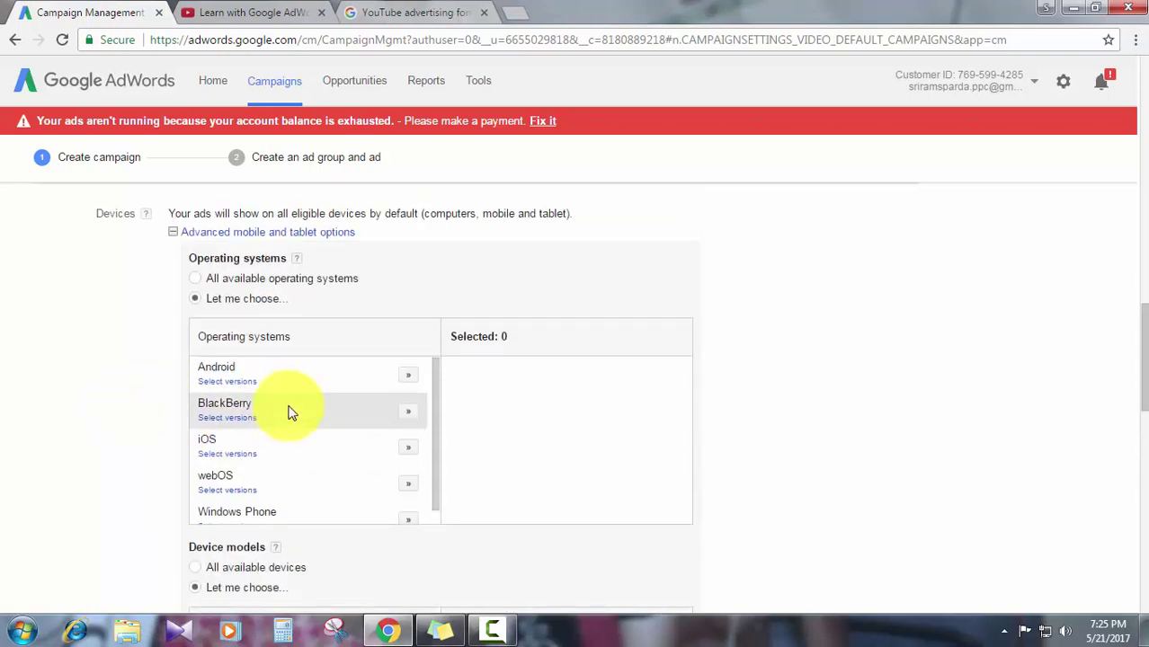
pyautogui.click(407, 374)
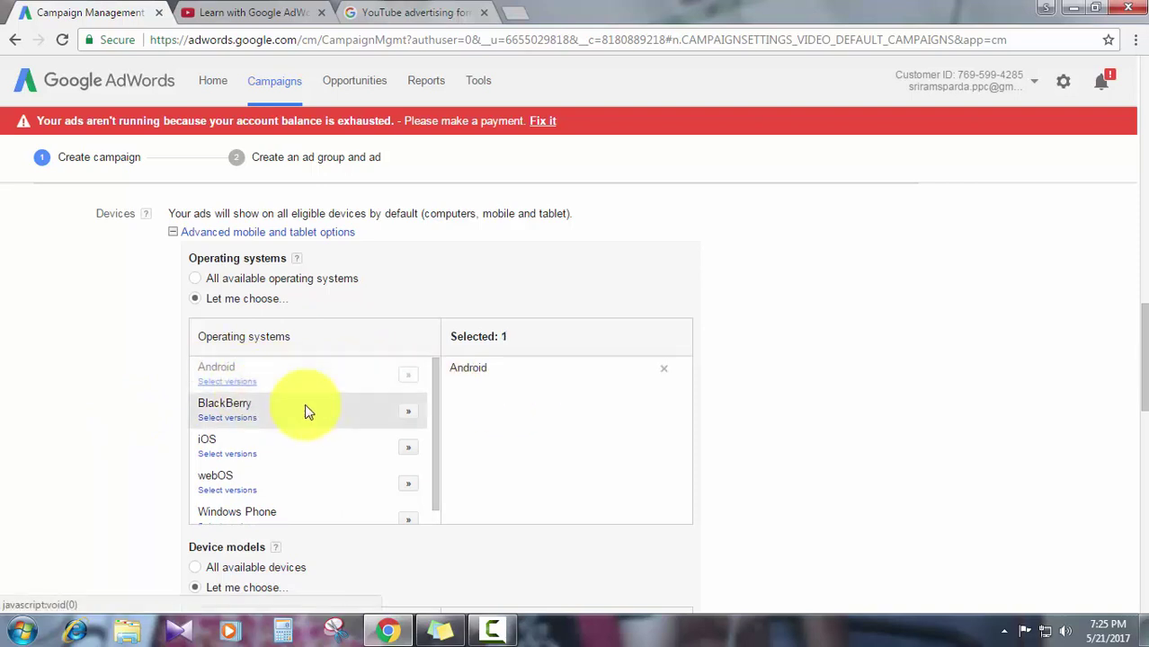
pyautogui.scroll(-1, 224, 391)
pyautogui.scroll(-1, 346, 405)
pyautogui.scroll(-1, 346, 405)
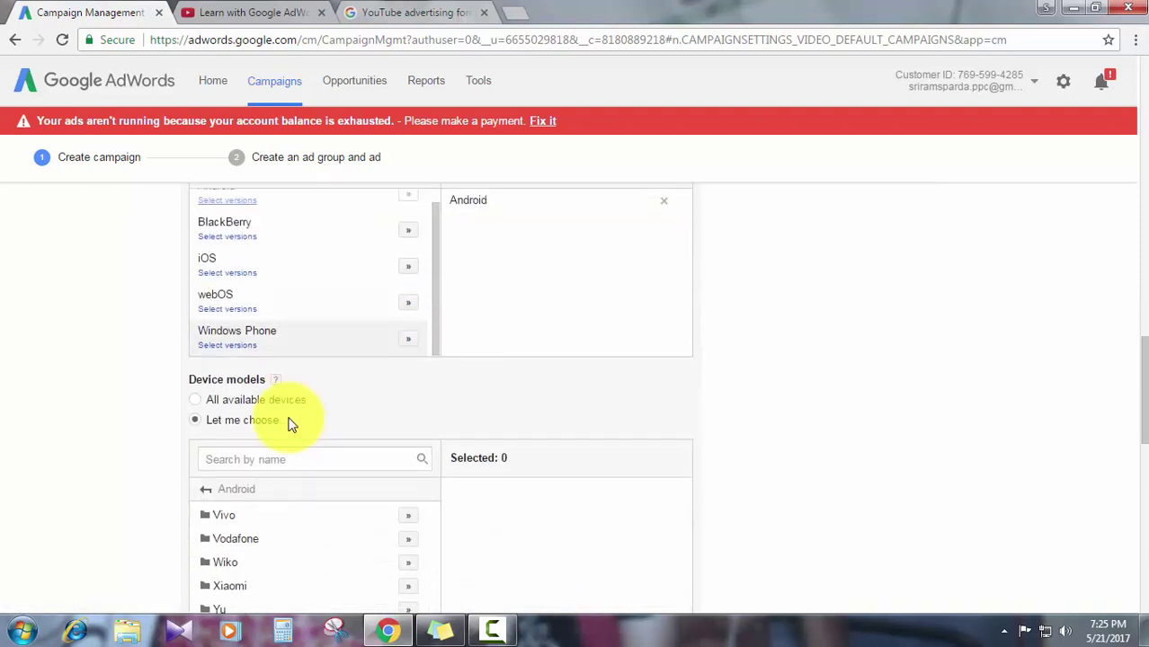
pyautogui.scroll(2, 322, 367)
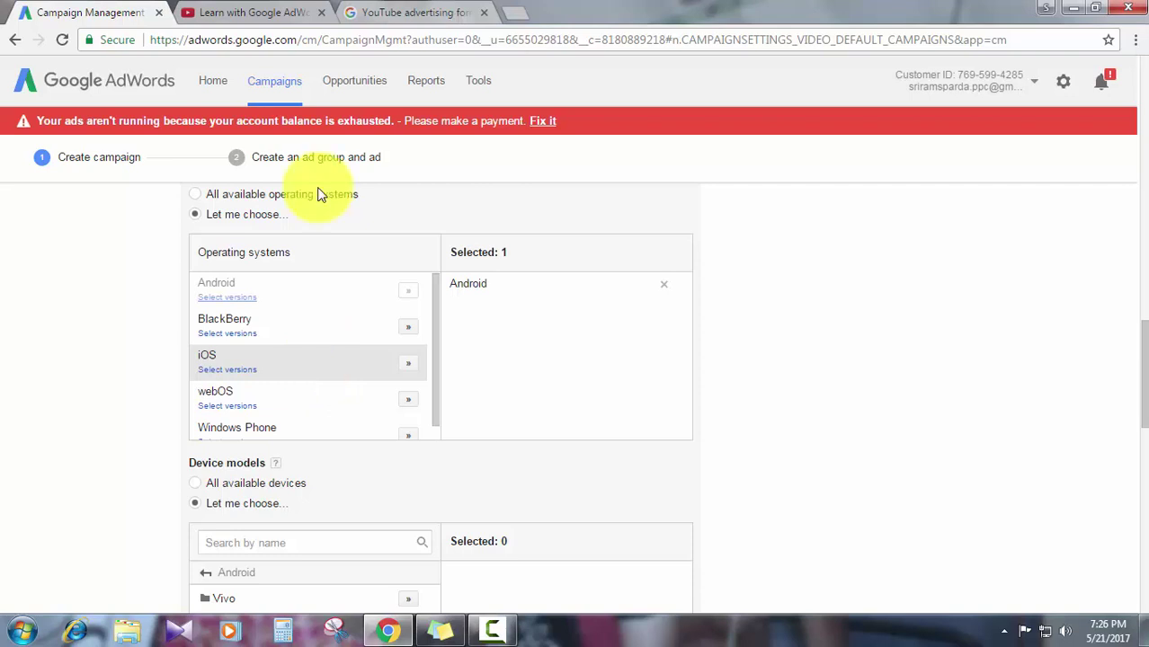
pyautogui.click(665, 288)
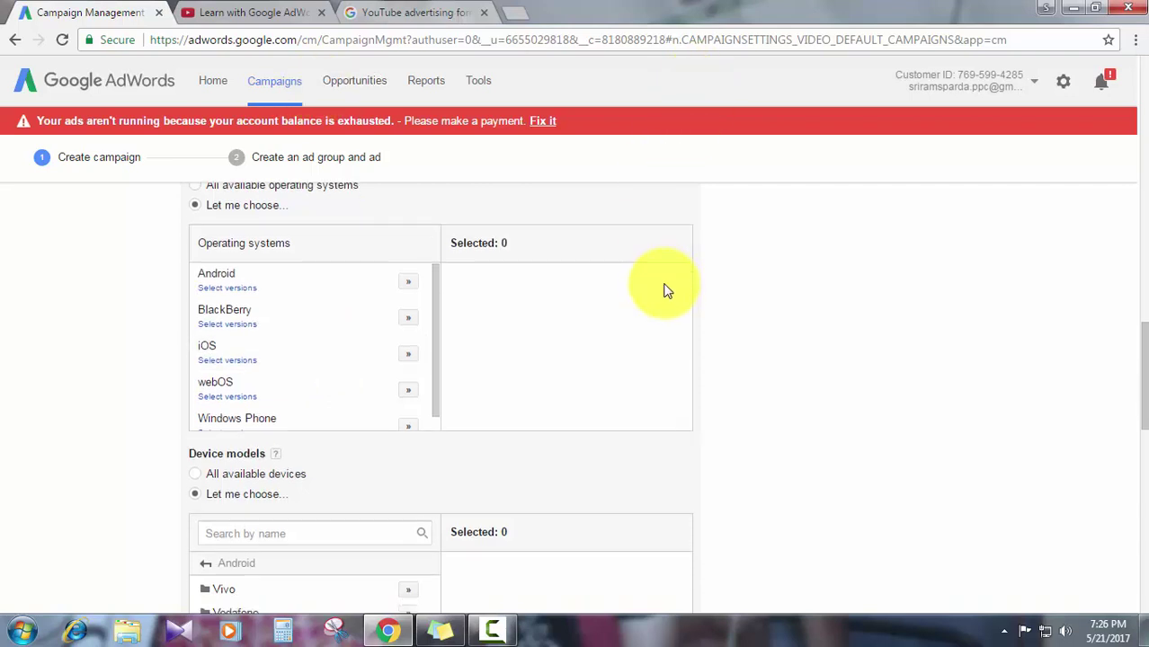
# Add Wi-Fi to the selected operators and check the list of mobile operators under India.
pyautogui.scroll(-5, 665, 288)
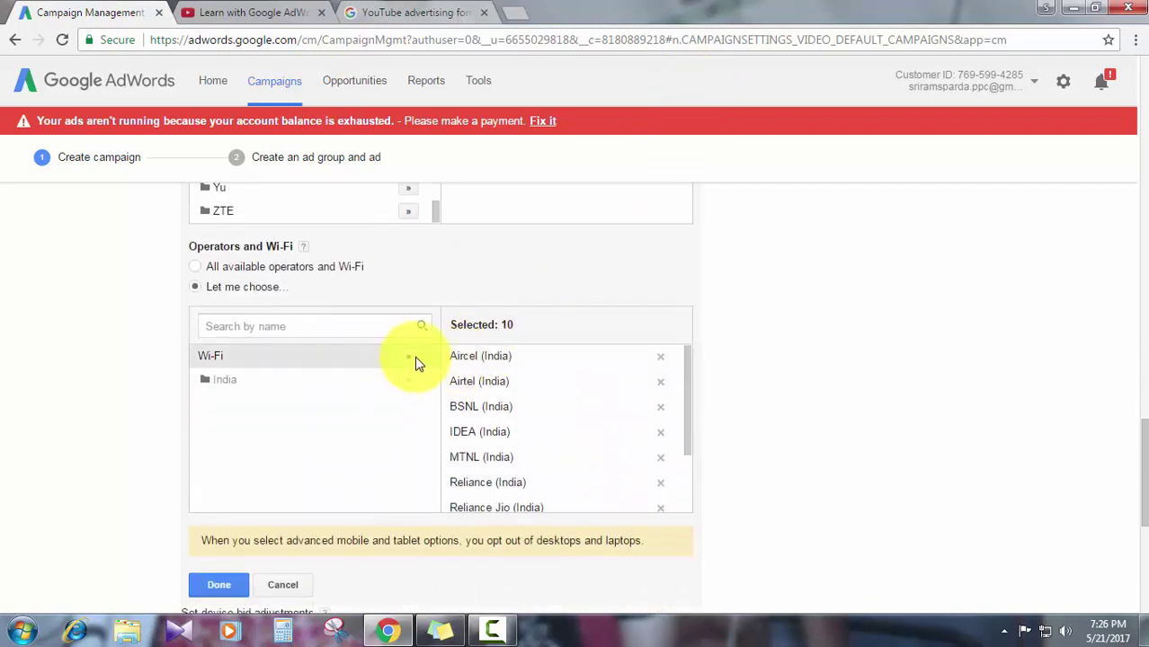
pyautogui.click(412, 359)
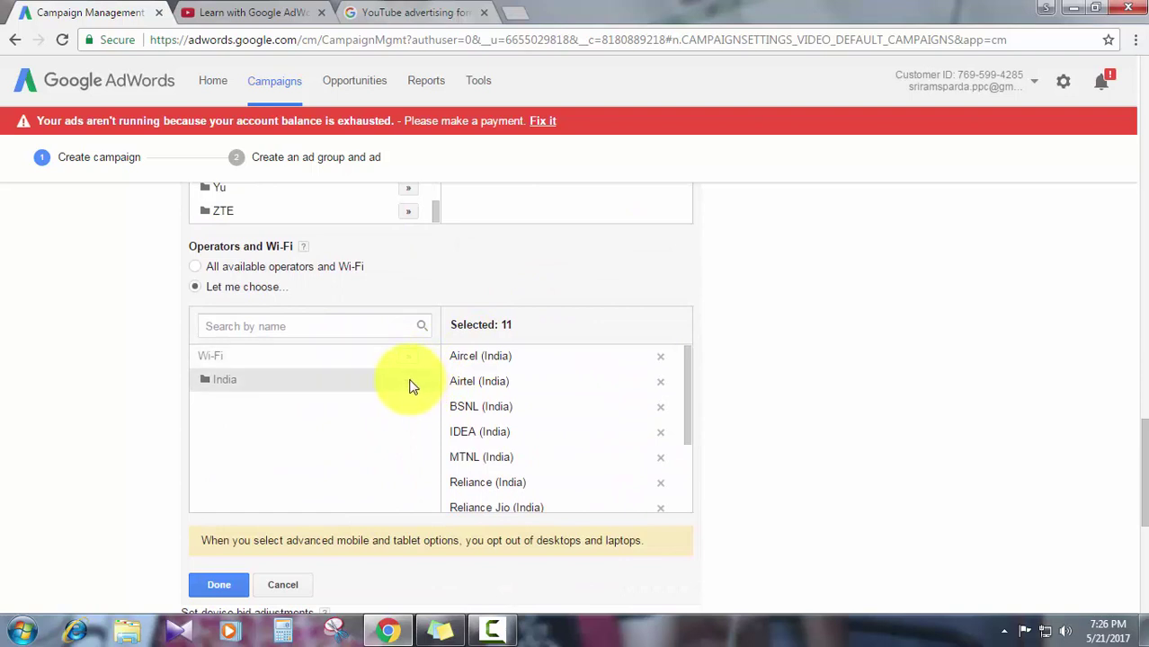
pyautogui.click(216, 386)
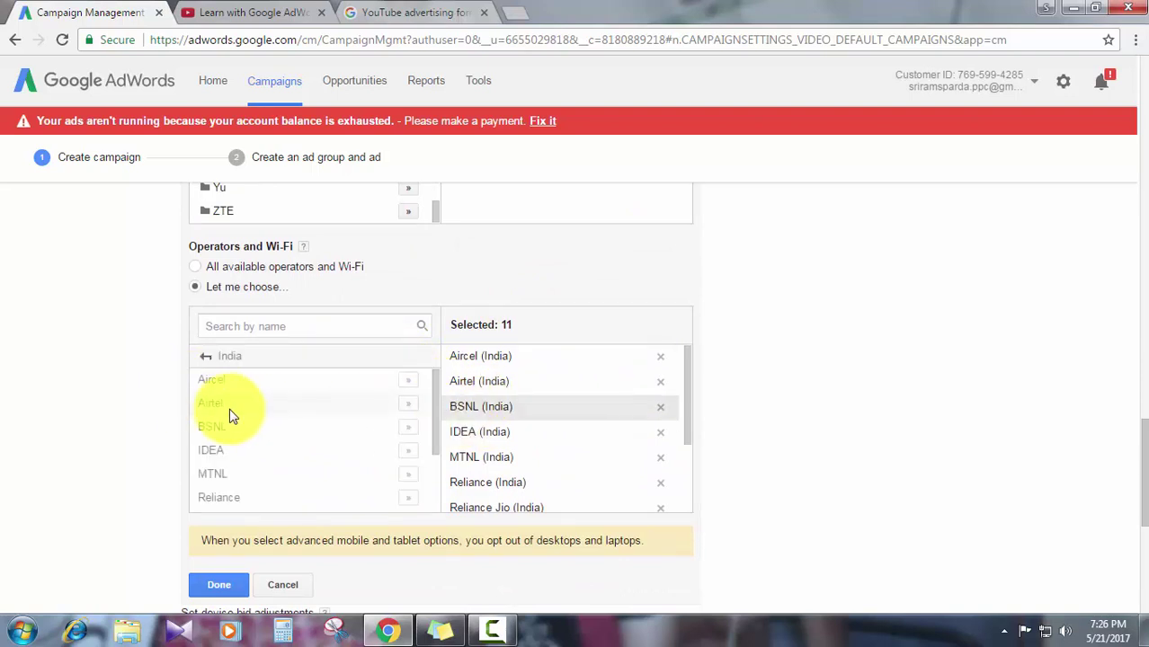
pyautogui.click(206, 357)
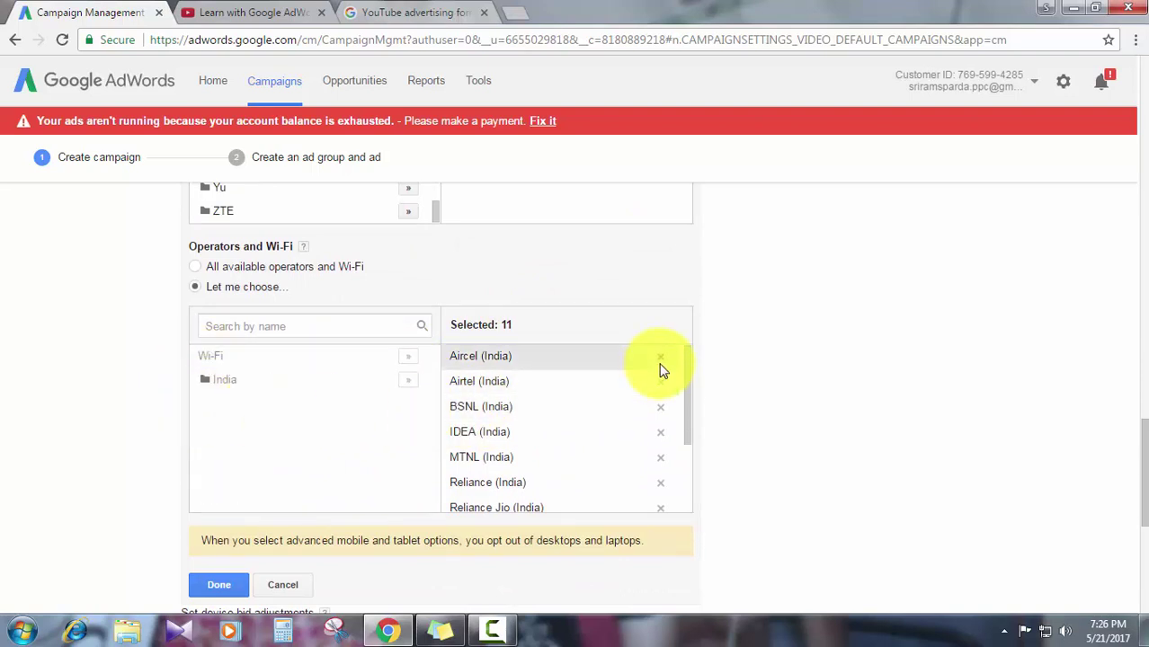
# Expand the schedule settings and review the operating system, device model, operator and bid adjustment options under Devices.
pyautogui.scroll(-10, 215, 416)
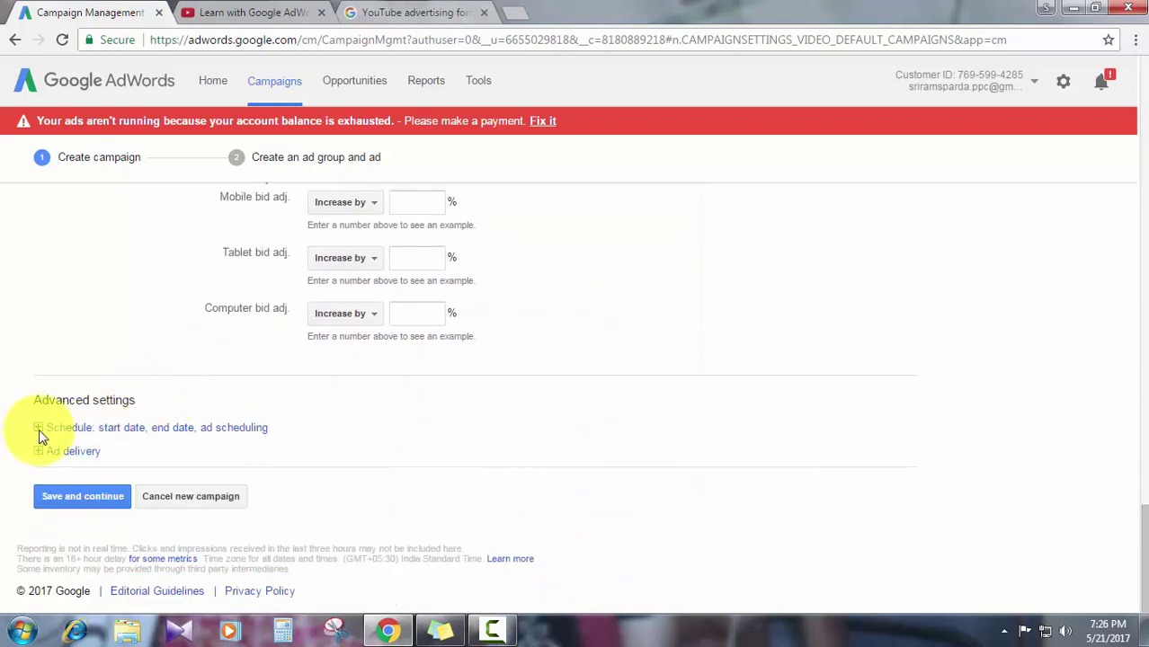
pyautogui.click(38, 428)
pyautogui.scroll(4, 569, 486)
pyautogui.scroll(3, 569, 487)
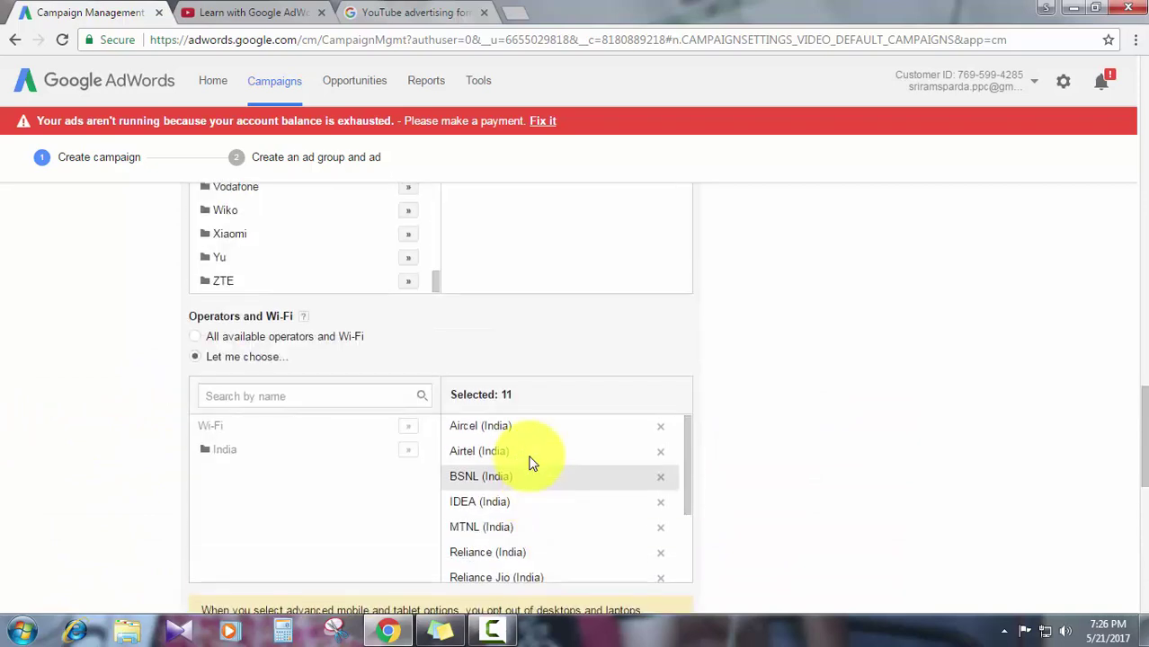
pyautogui.scroll(6, 377, 334)
pyautogui.scroll(8, 351, 335)
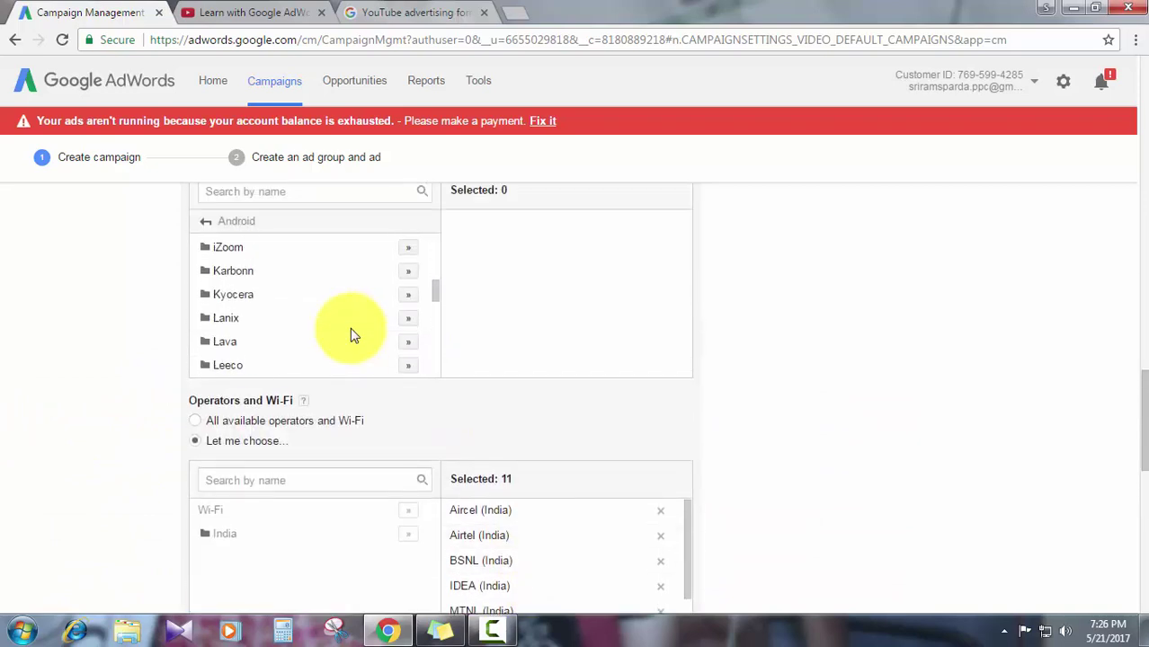
pyautogui.scroll(-5, 351, 334)
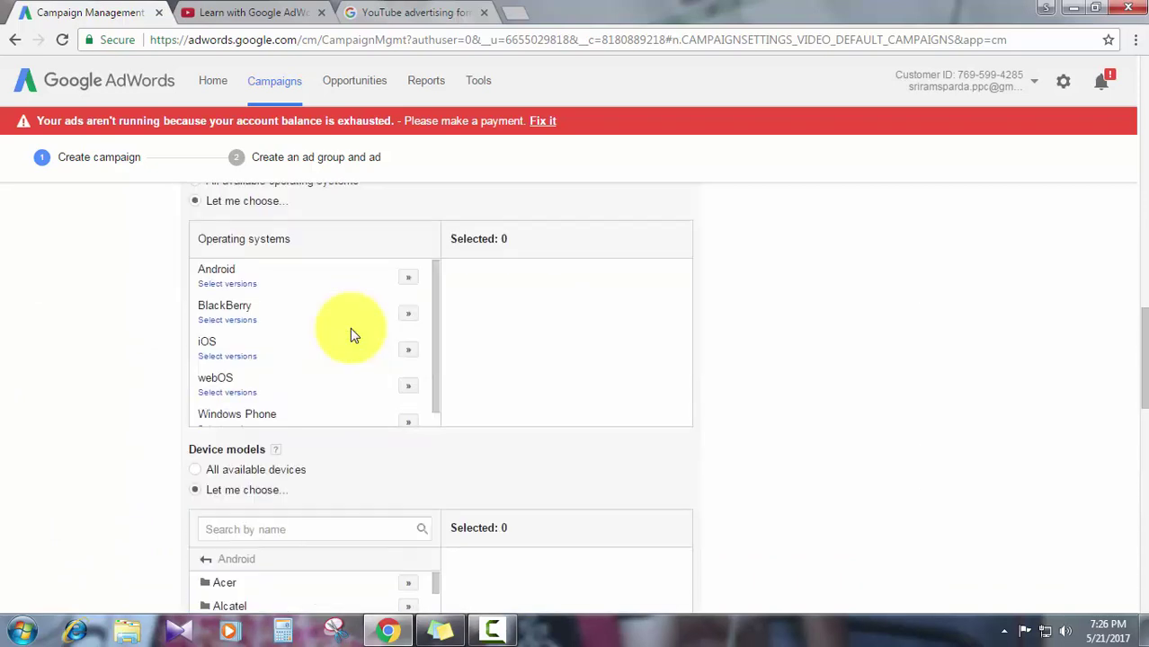
pyautogui.scroll(-5, 285, 325)
pyautogui.scroll(-10, 252, 326)
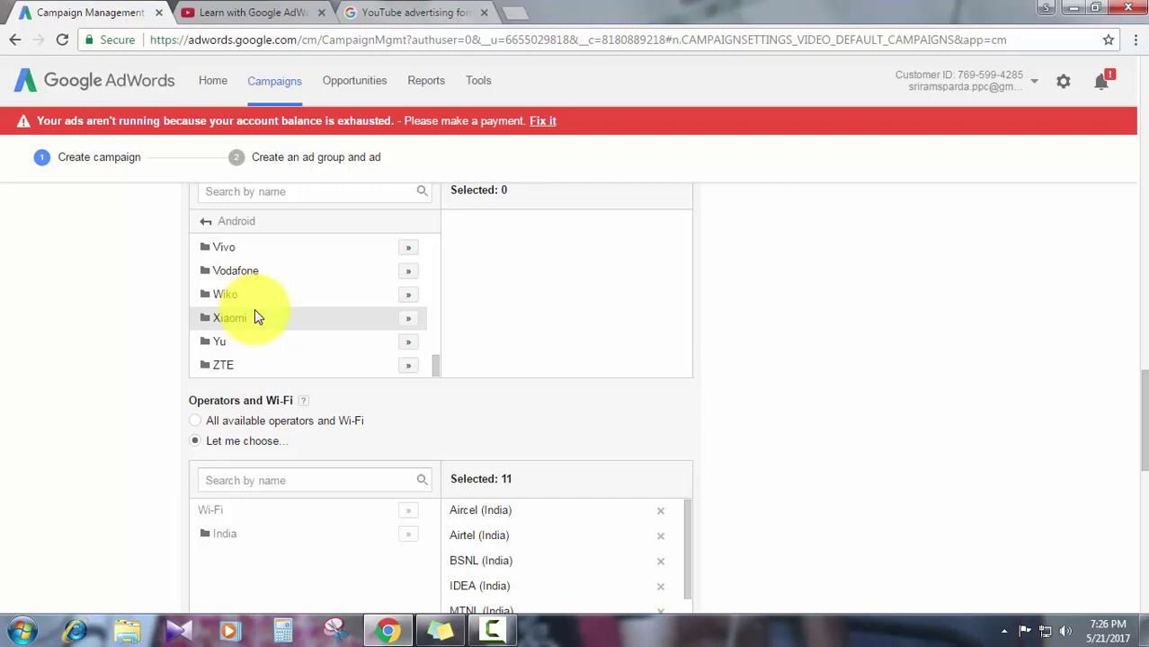
pyautogui.scroll(-5, 141, 324)
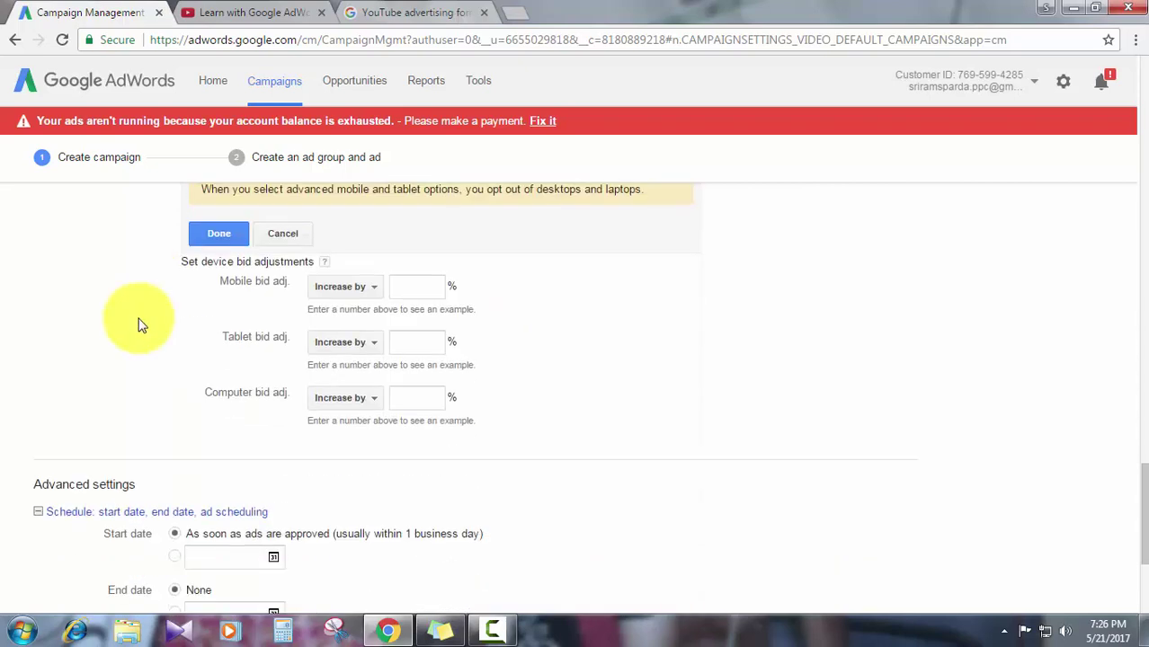
pyautogui.scroll(-2, 141, 324)
pyautogui.scroll(7, 141, 324)
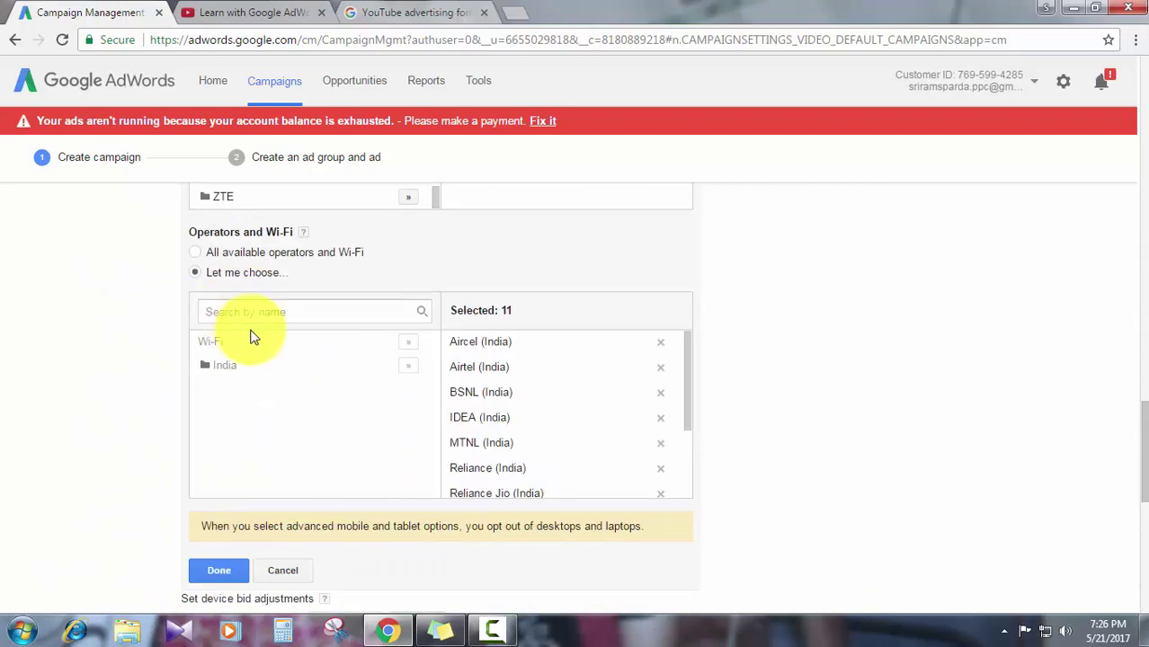
pyautogui.scroll(3, 149, 347)
pyautogui.scroll(1, 256, 334)
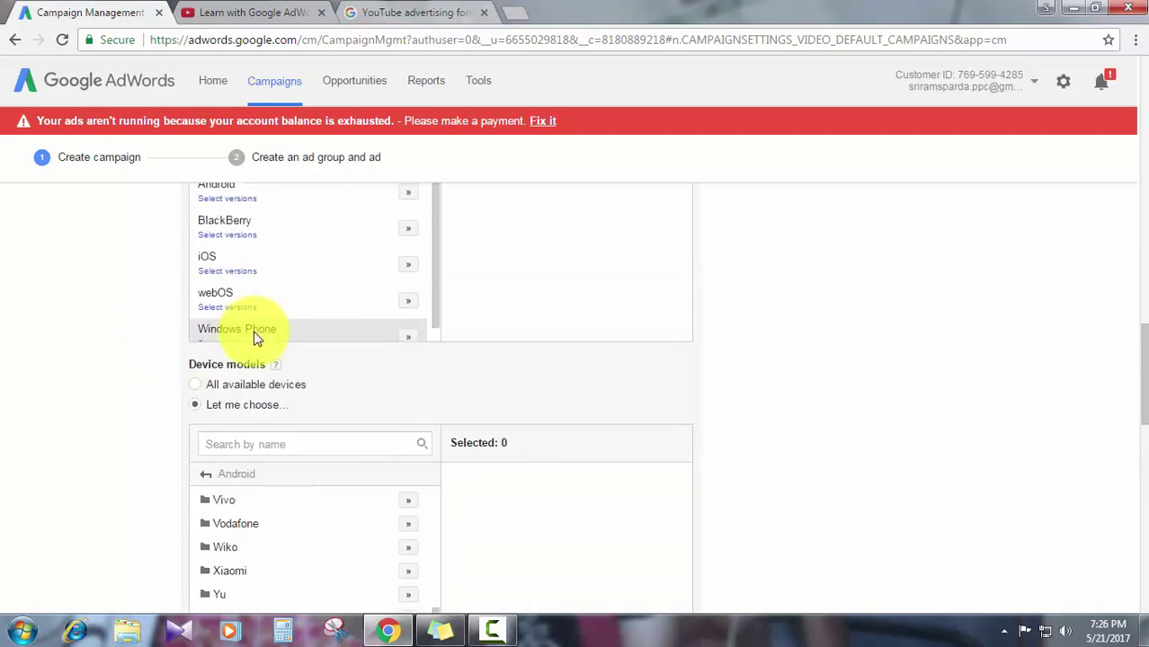
pyautogui.scroll(3, 153, 336)
pyautogui.scroll(-7, 153, 346)
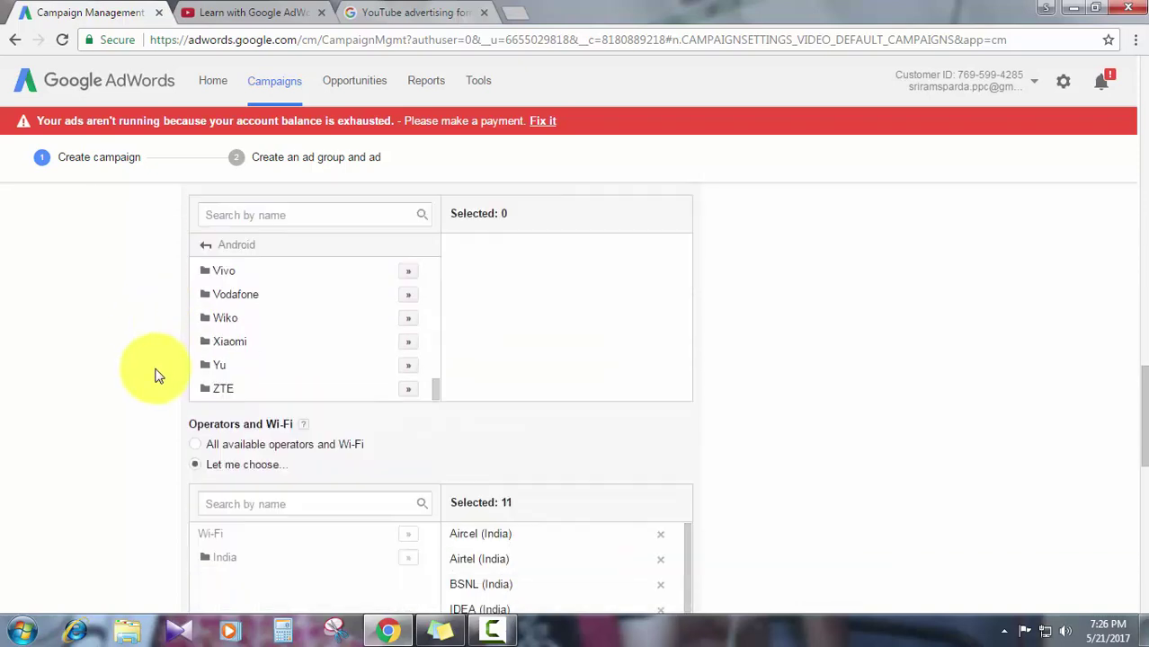
pyautogui.scroll(-1, 156, 374)
pyautogui.scroll(-2, 553, 290)
pyautogui.scroll(-2, 179, 330)
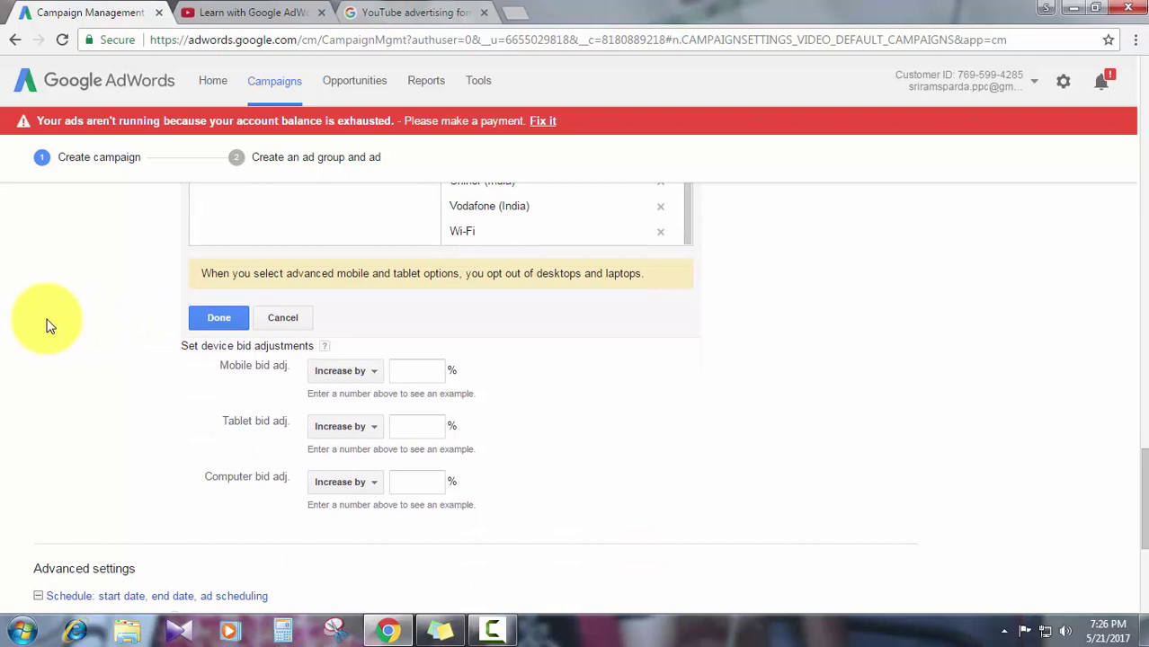
# Switch the campaign's start date and end date to specific calendar dates, without picking a day for either.
pyautogui.scroll(-4, 70, 335)
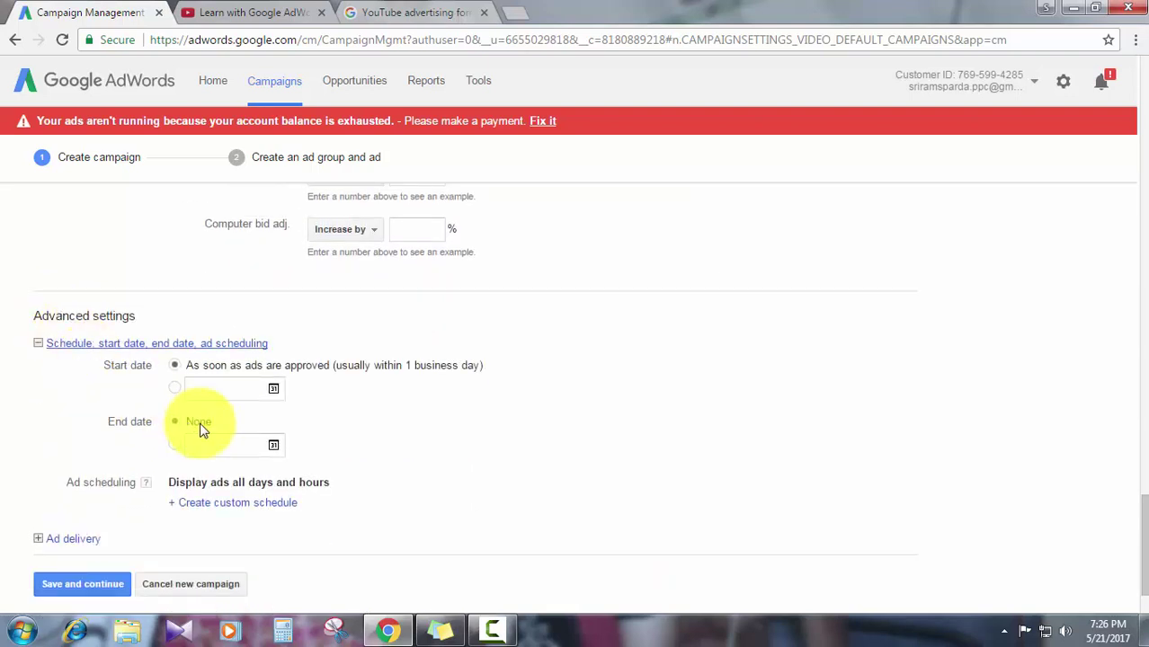
pyautogui.click(217, 386)
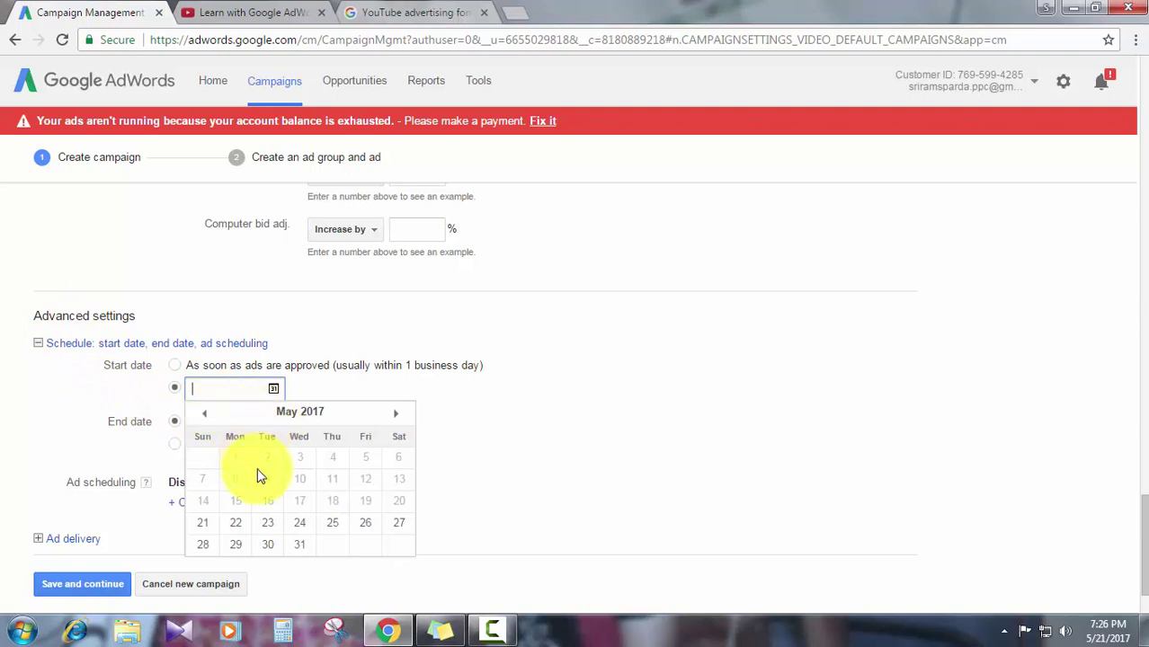
pyautogui.click(57, 389)
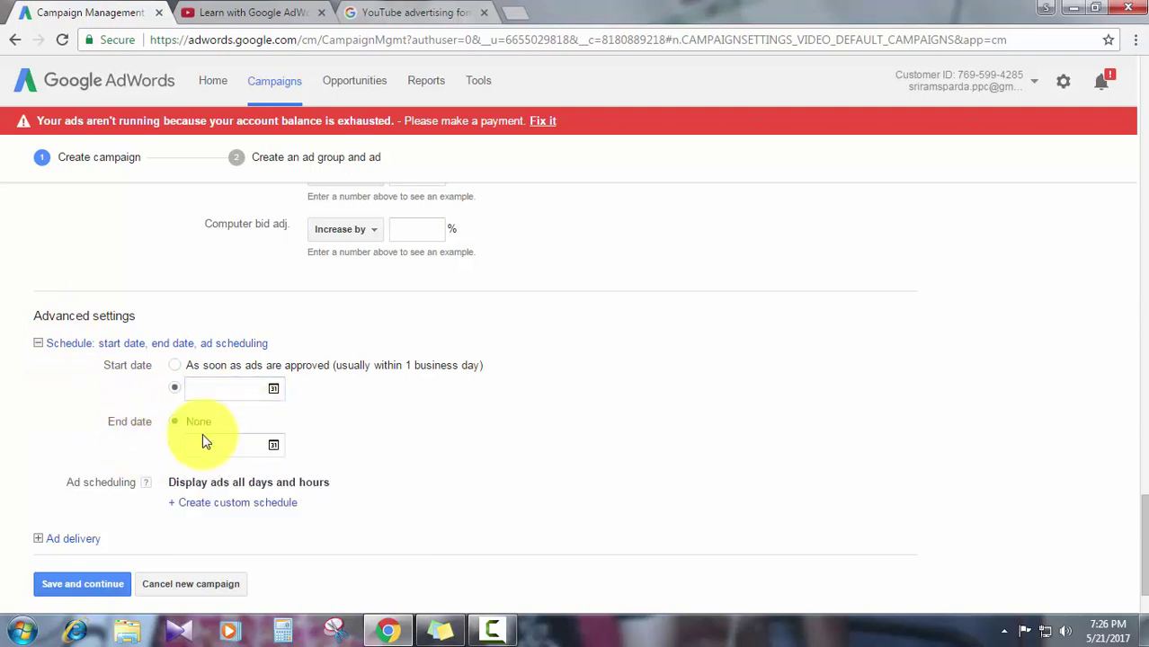
pyautogui.click(229, 445)
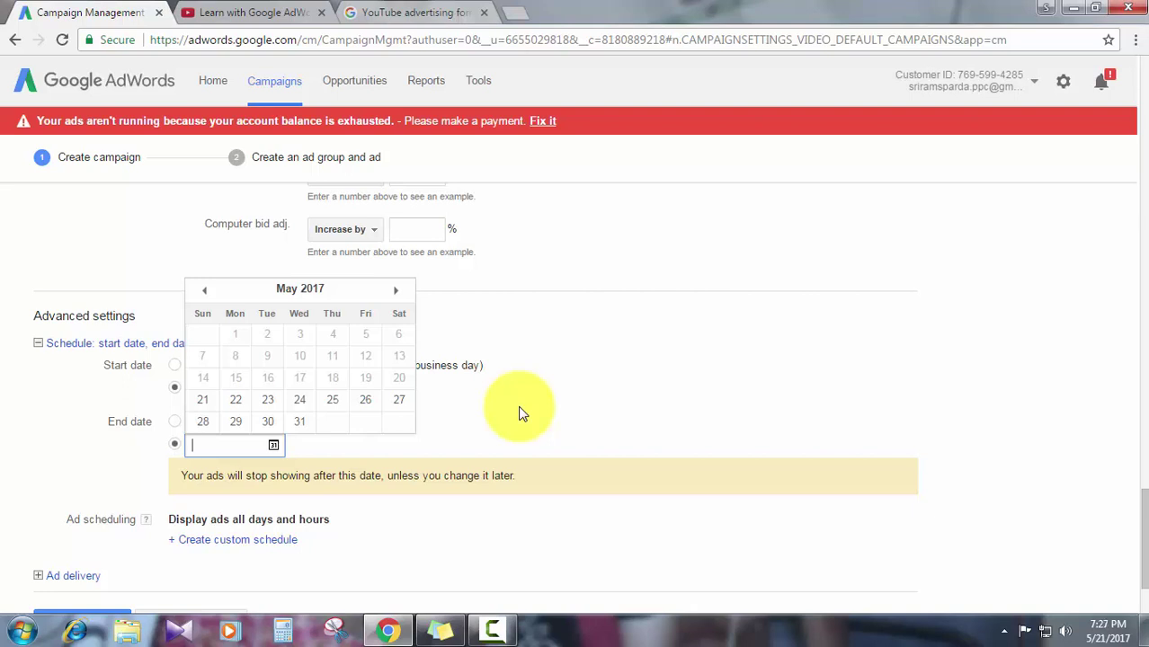
pyautogui.click(440, 515)
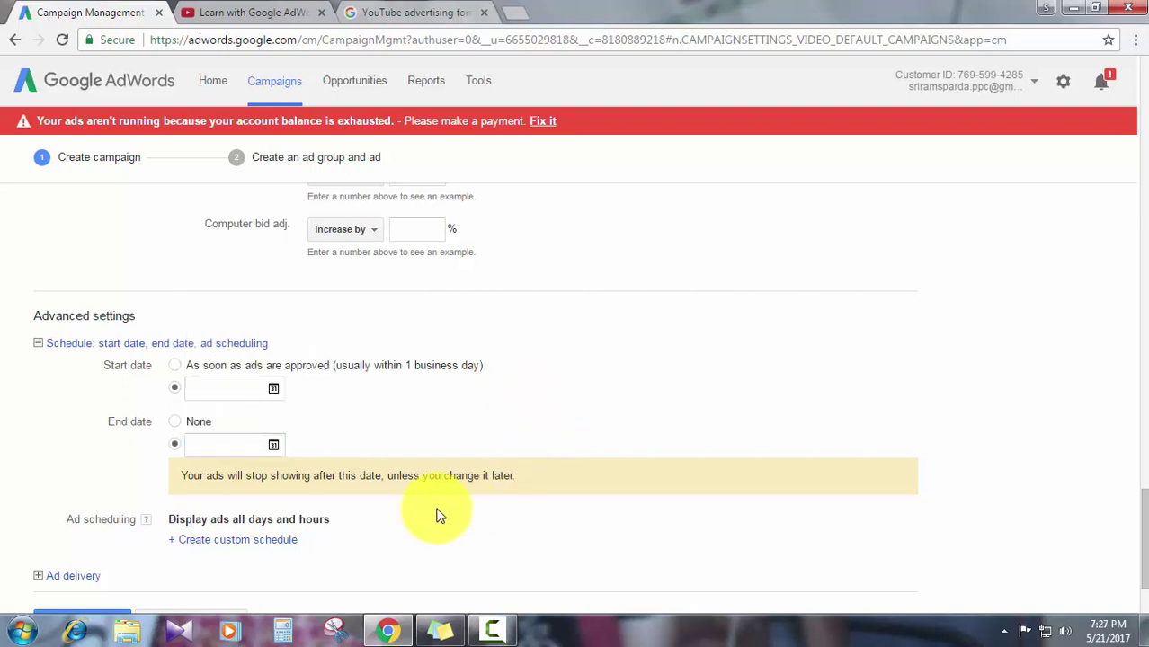
# Create a custom ad schedule, and set the end date to None and the start date to as soon as ads are approved.
pyautogui.scroll(-2, 436, 514)
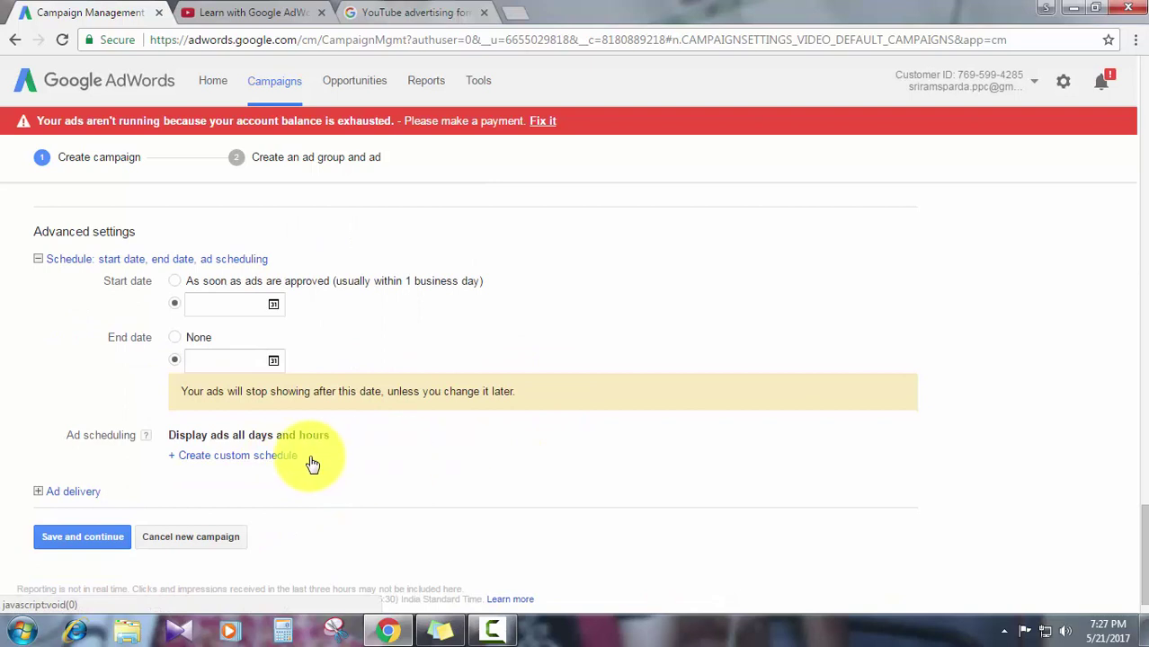
pyautogui.click(185, 463)
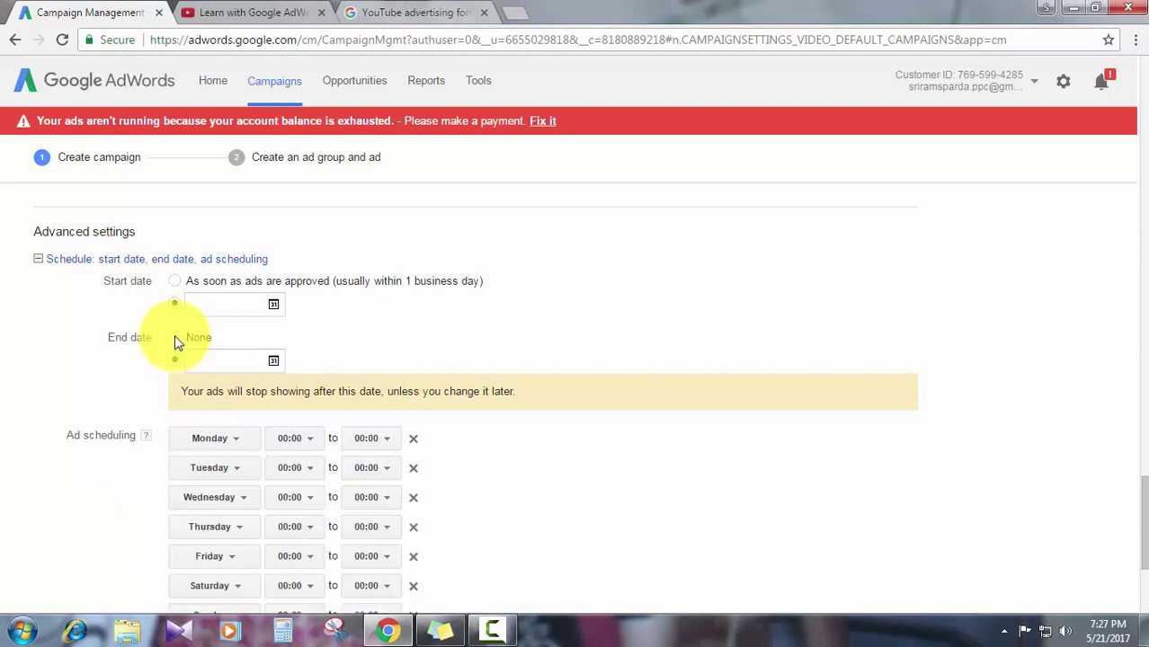
pyautogui.click(174, 338)
pyautogui.scroll(-1, 174, 324)
pyautogui.click(174, 197)
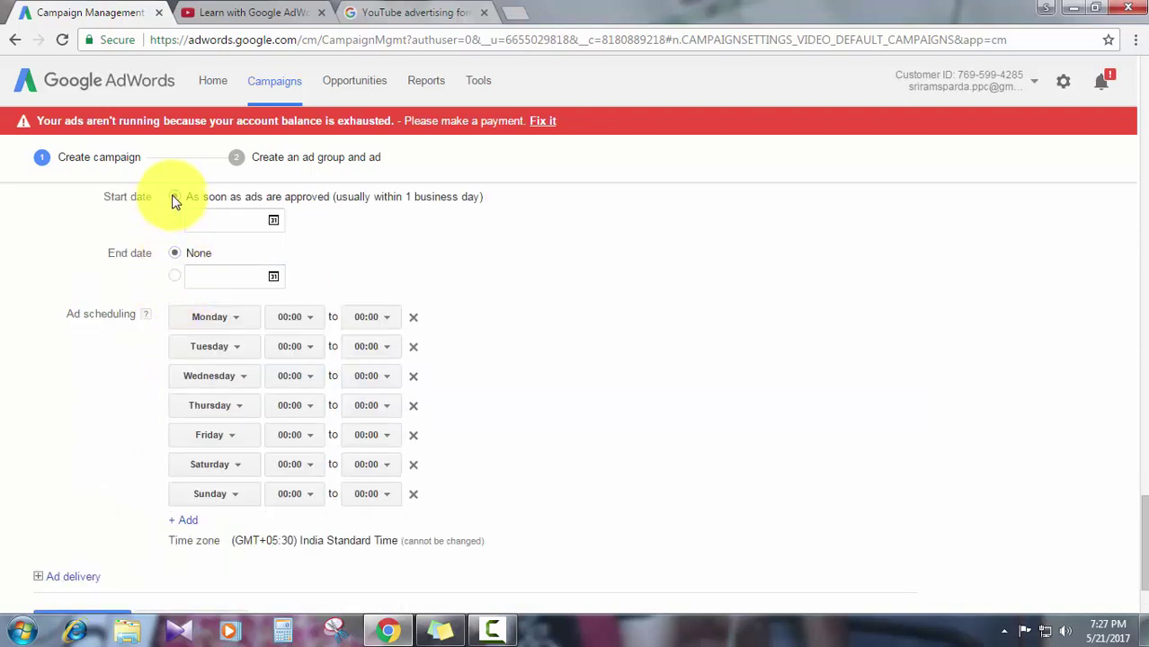
# Examine the start times available for Monday in the ad schedule.
pyautogui.click(315, 324)
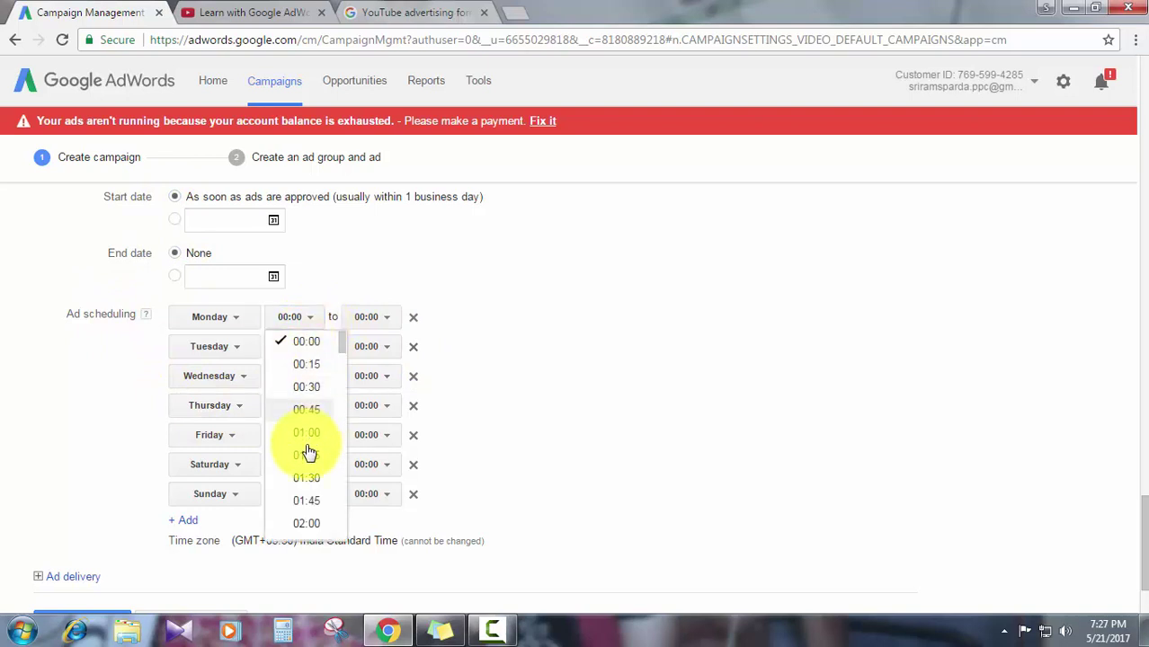
pyautogui.scroll(-17, 306, 450)
pyautogui.scroll(-6, 307, 450)
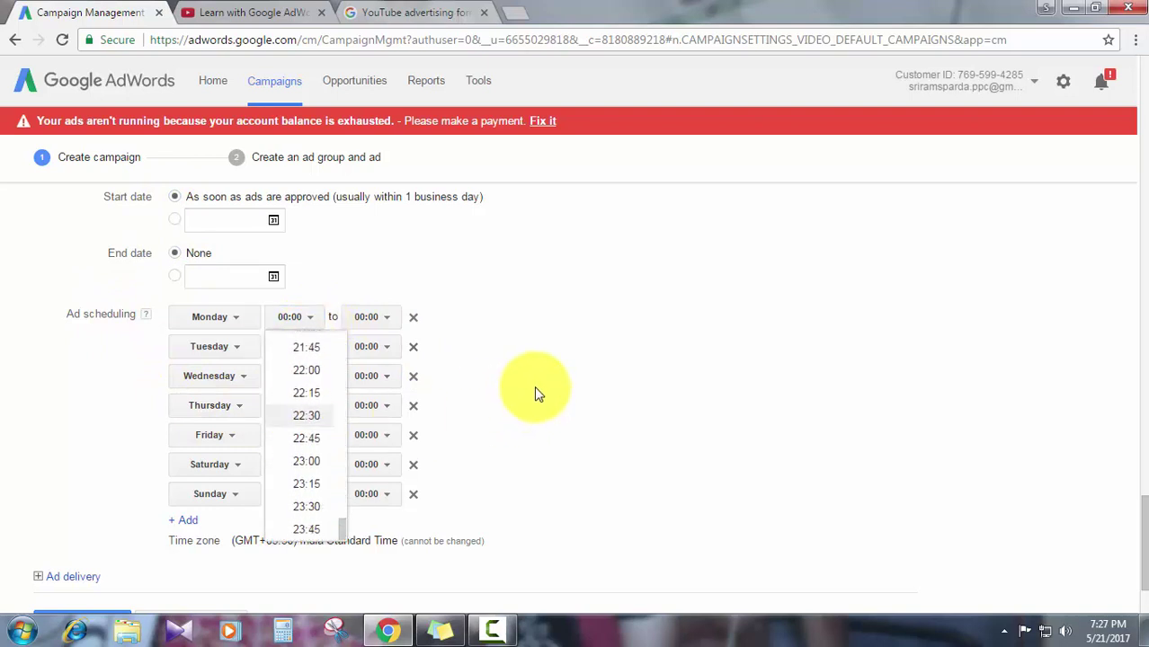
pyautogui.click(96, 418)
# Expand the ad delivery settings and enable the frequency cap on impressions per day for this campaign.
pyautogui.scroll(-2, 97, 419)
pyautogui.scroll(-1, 96, 419)
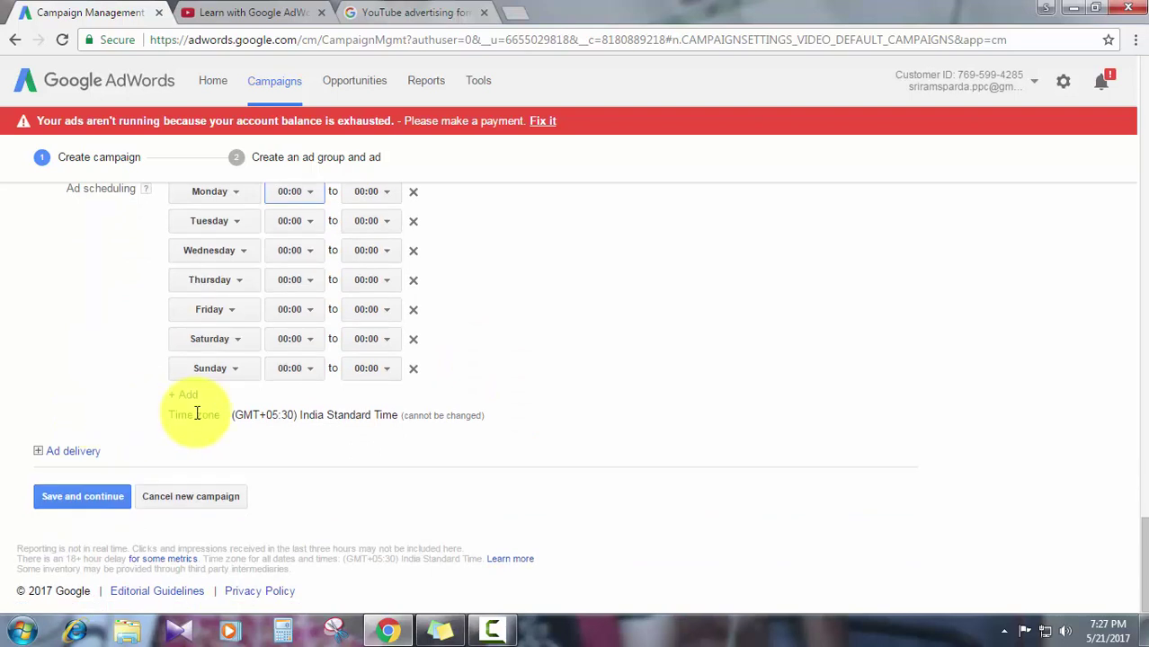
pyautogui.click(40, 452)
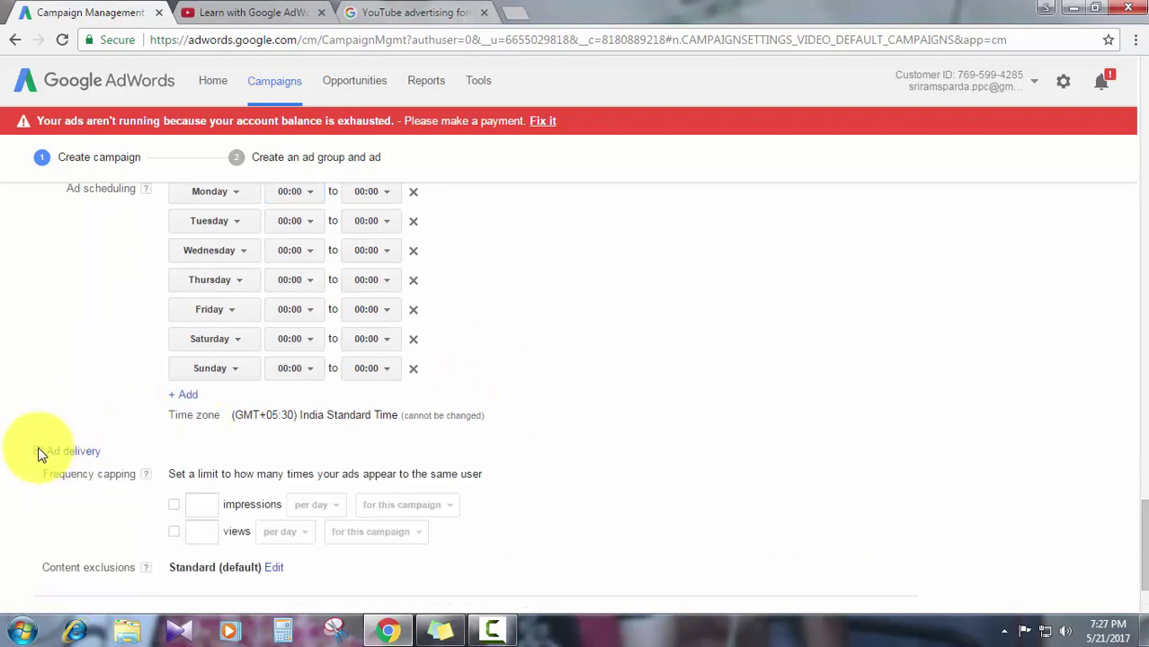
pyautogui.scroll(-2, 40, 453)
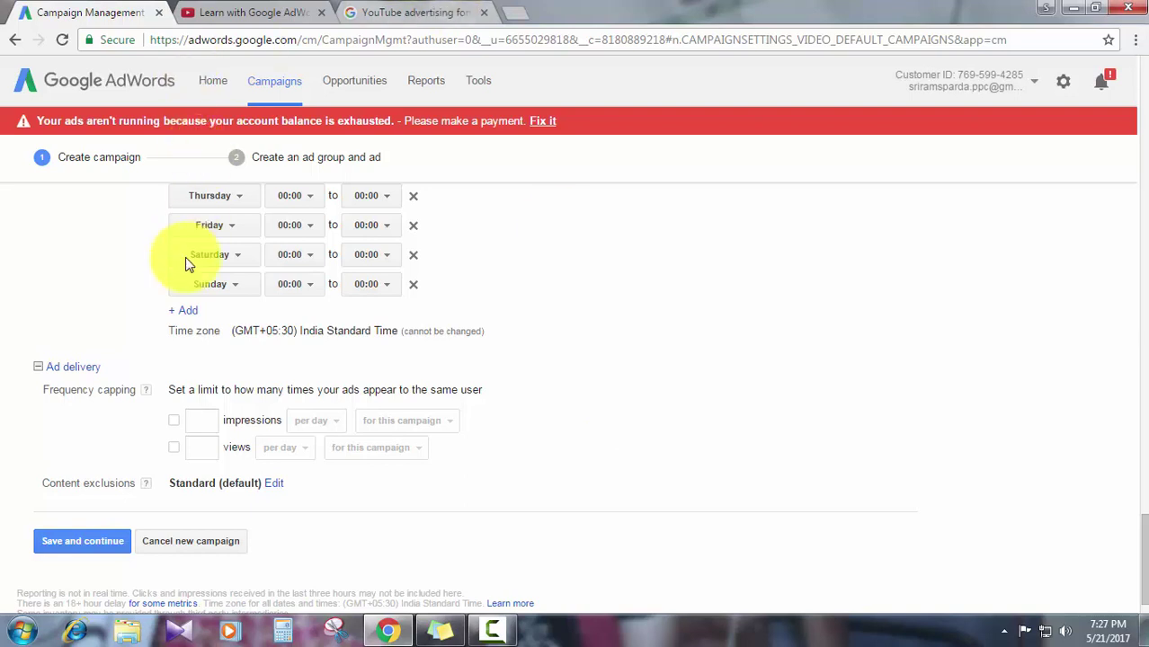
pyautogui.click(173, 420)
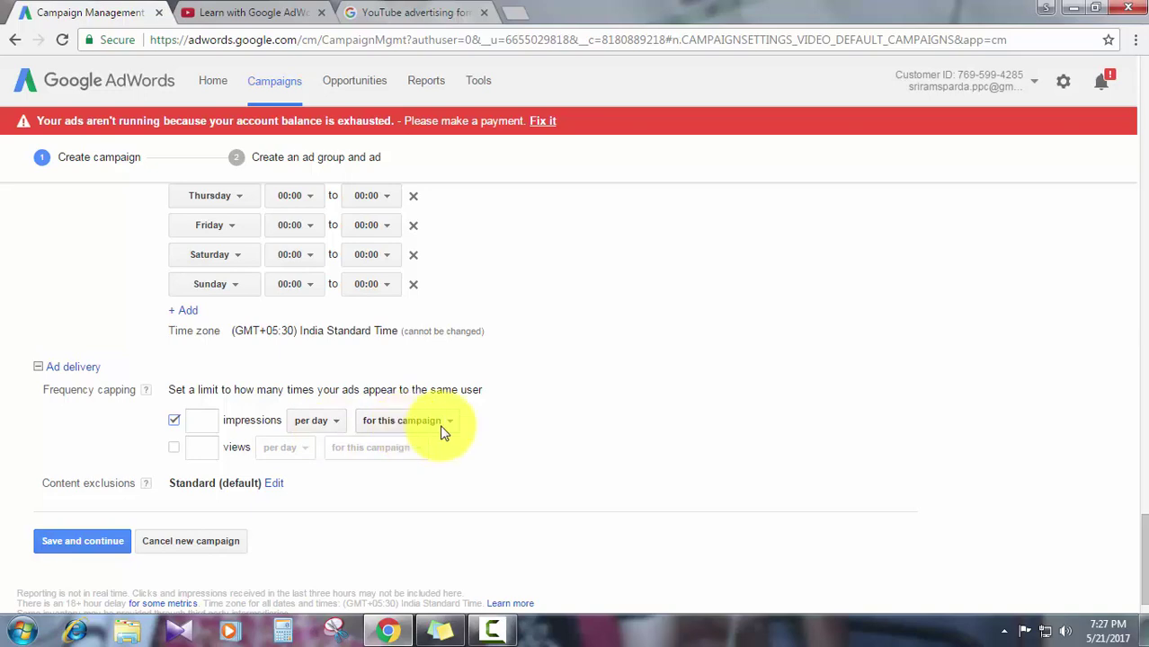
pyautogui.scroll(20, 441, 402)
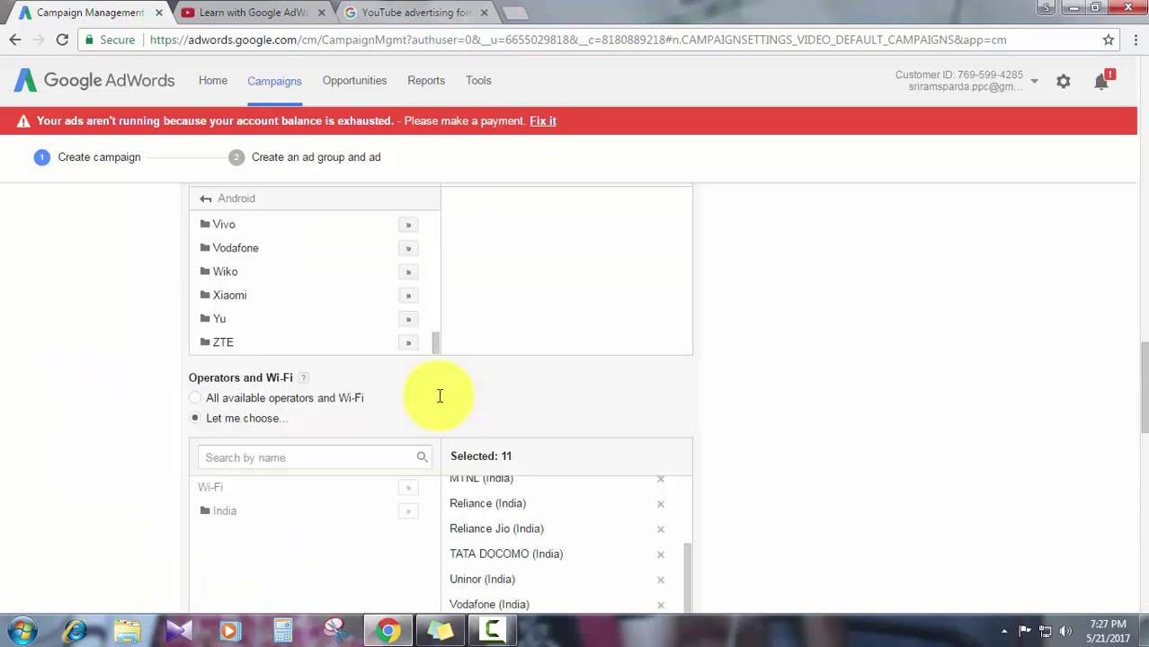
pyautogui.scroll(-15, 438, 398)
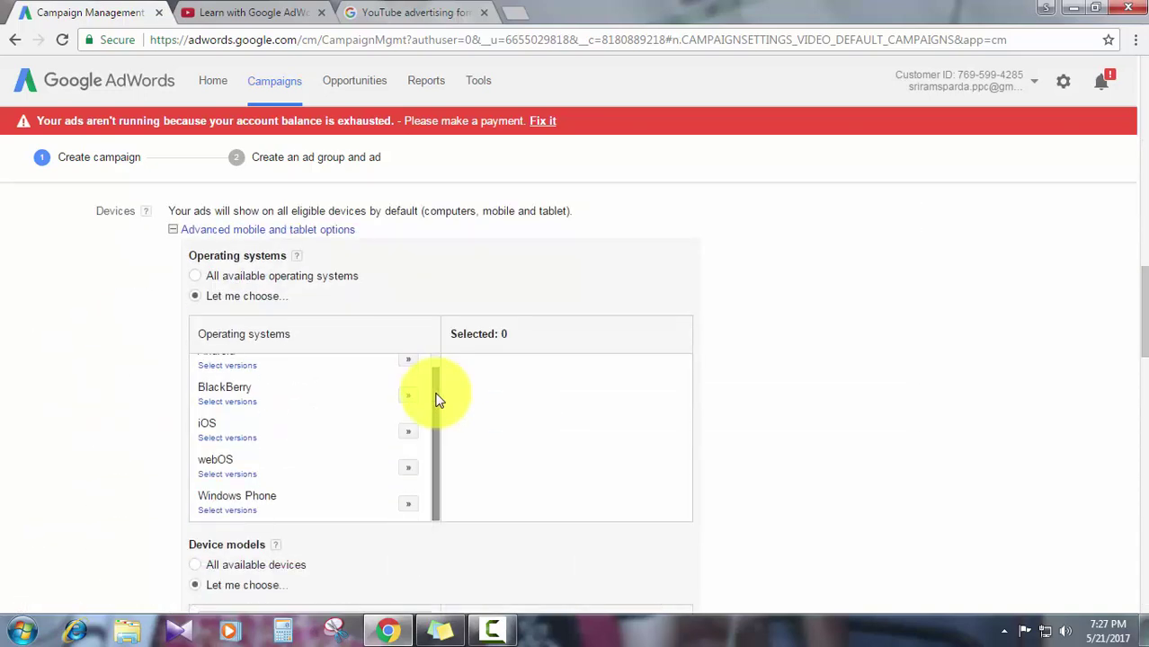
# Cap the campaign's impressions at 20 per day in the frequency capping settings.
pyautogui.scroll(15, 503, 359)
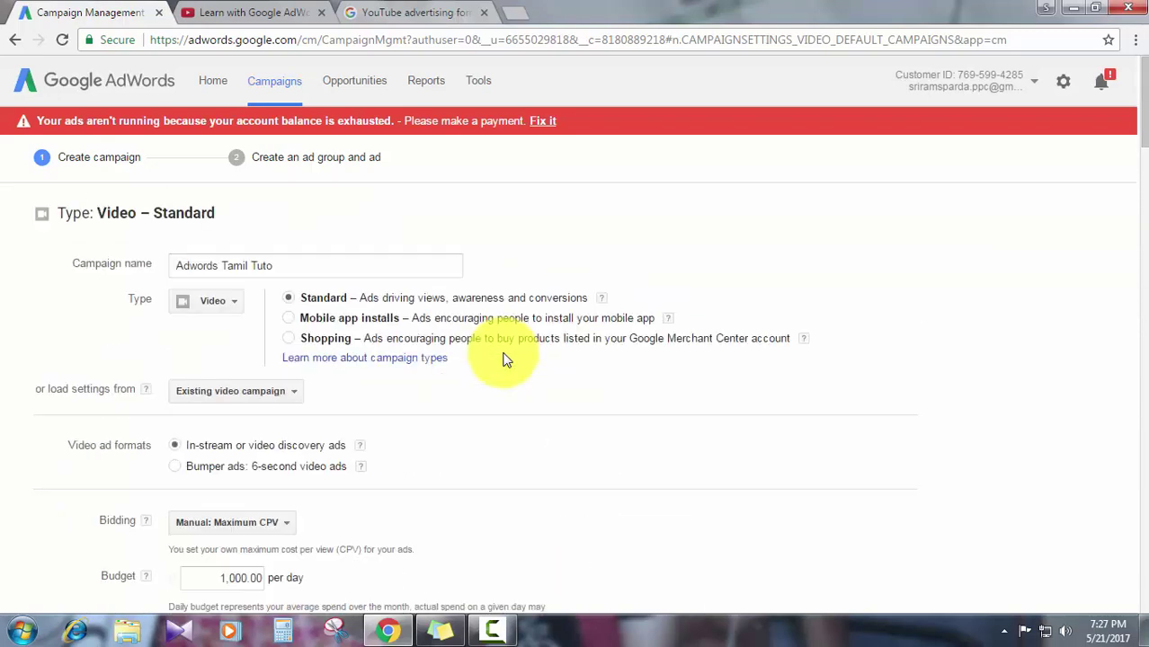
pyautogui.scroll(-5, 503, 360)
pyautogui.scroll(-15, 503, 360)
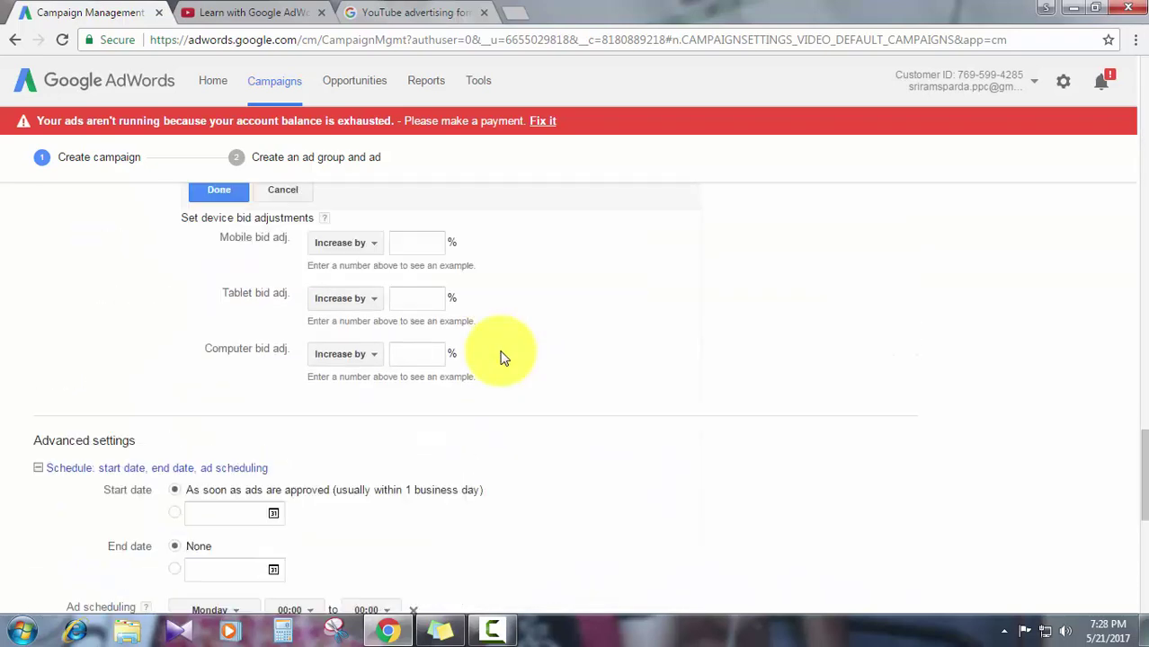
pyautogui.scroll(-5, 504, 358)
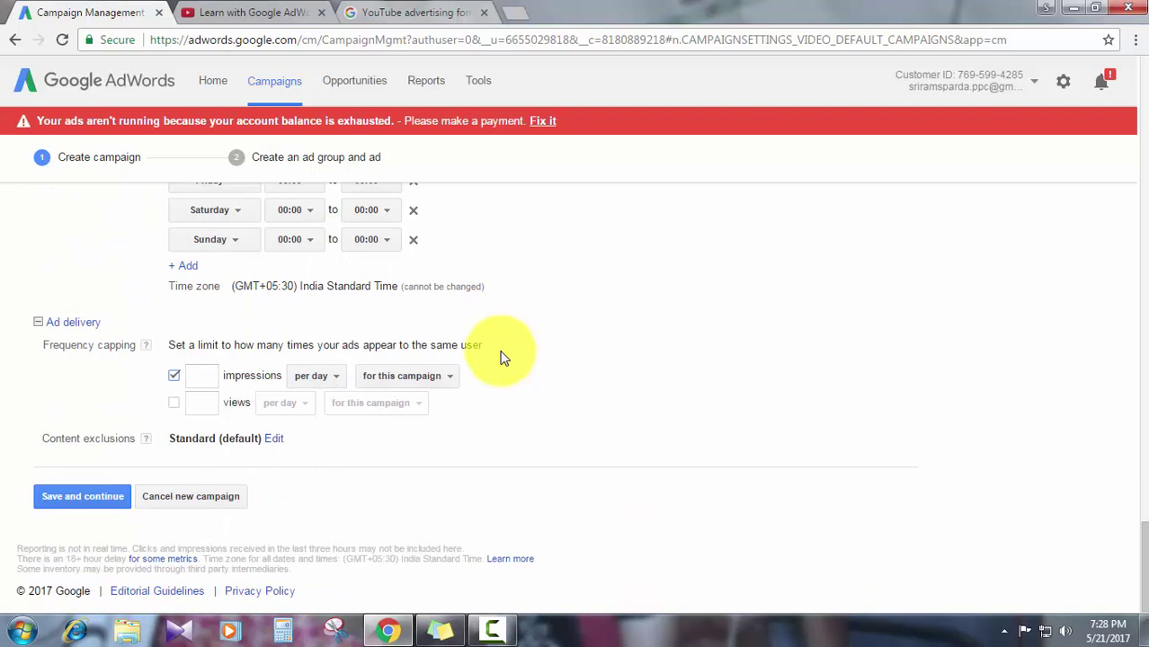
pyautogui.click(214, 372)
pyautogui.write('20')
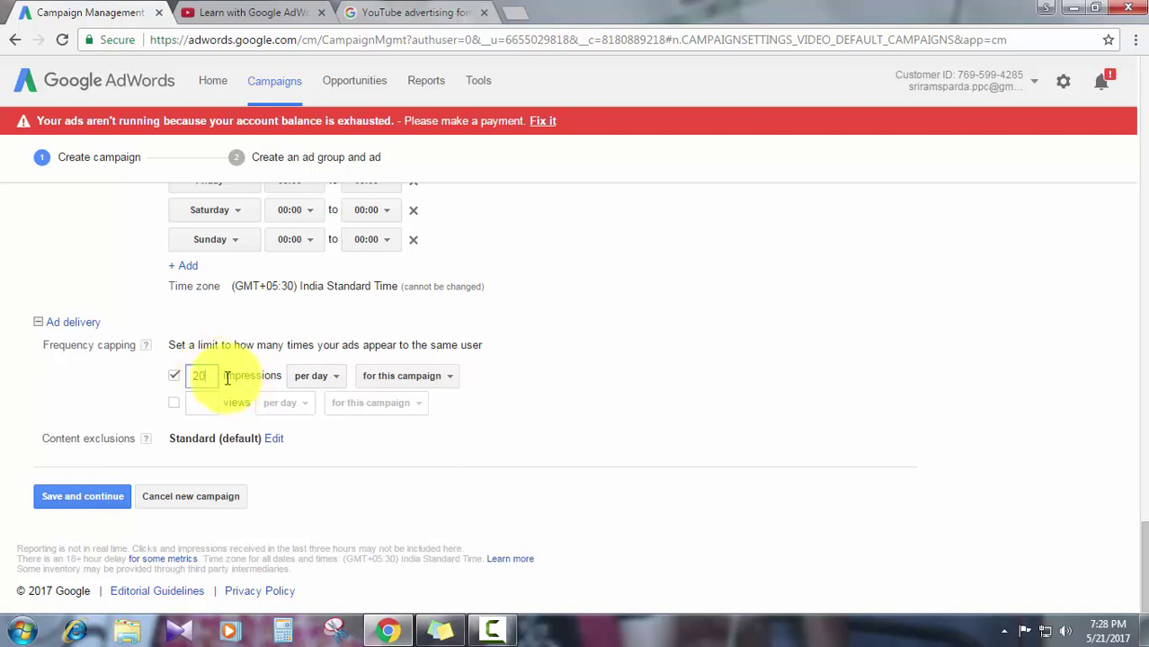
# Try the impressions cap with the per ad group and per ad scopes, ending on per ad group.
pyautogui.click(392, 376)
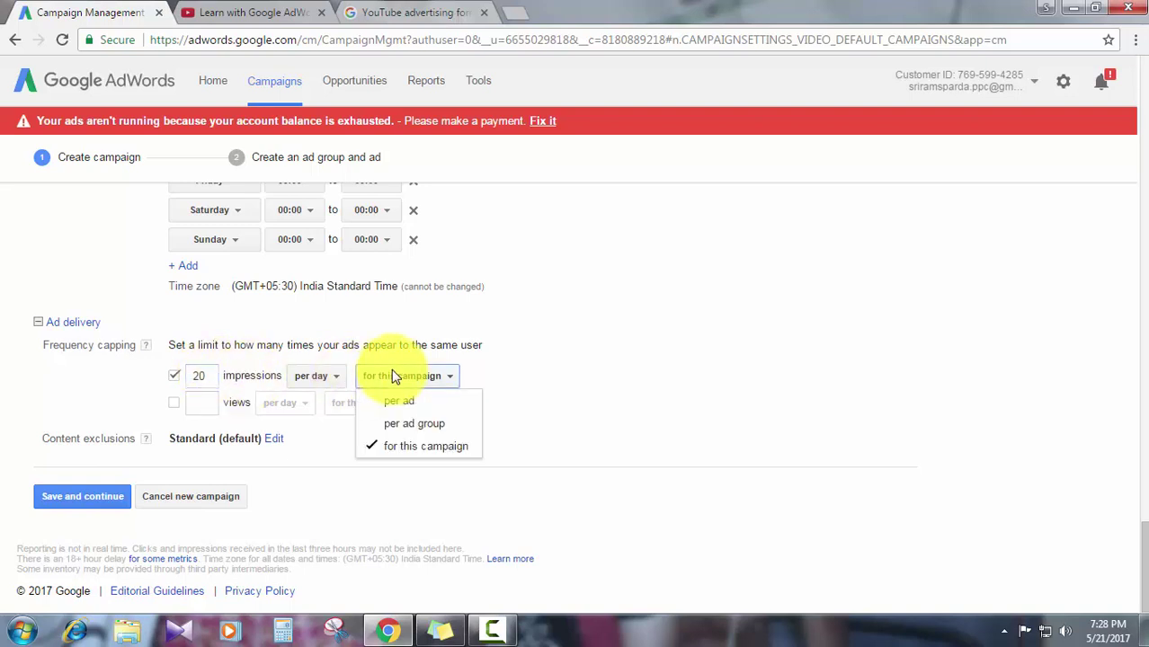
pyautogui.click(429, 424)
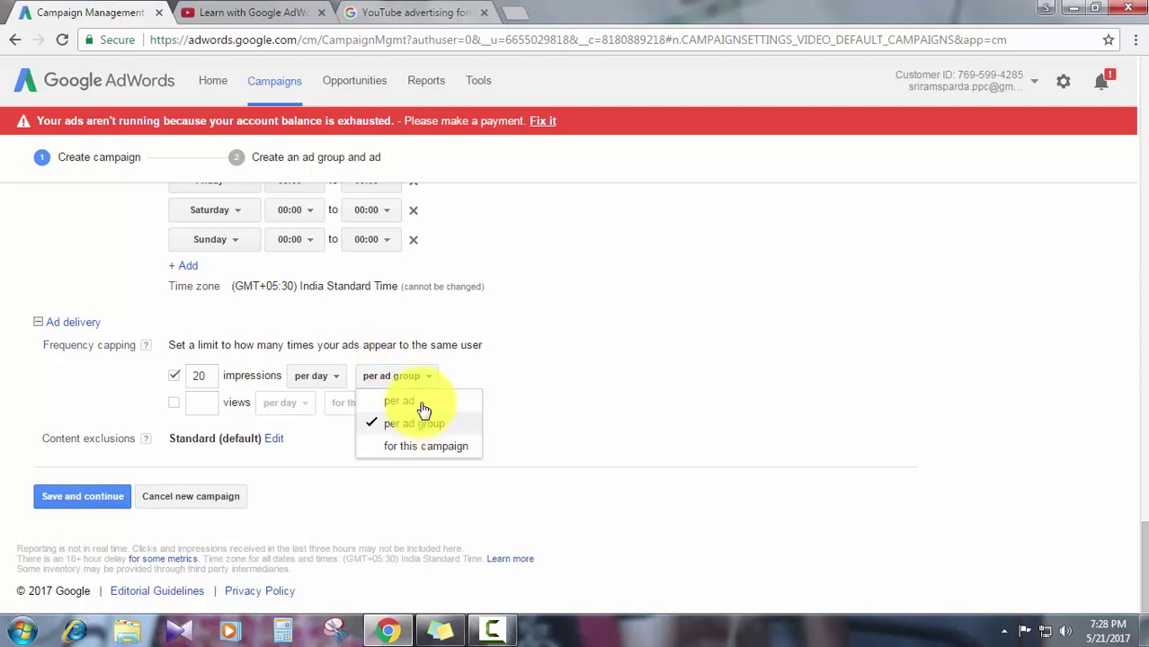
pyautogui.click(420, 401)
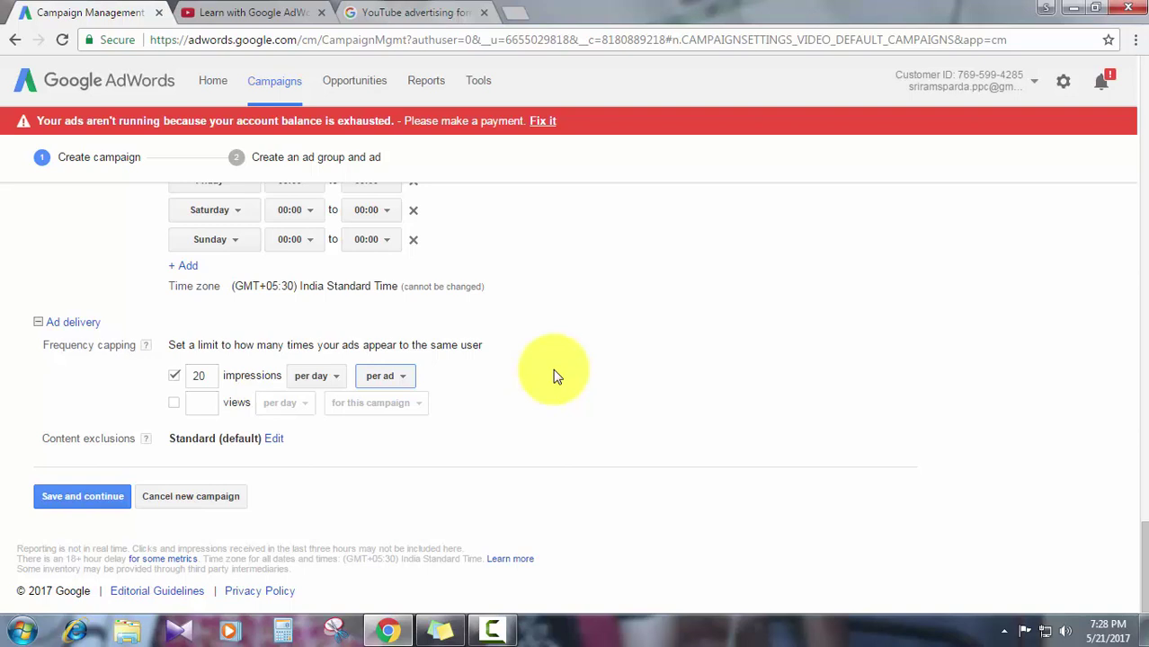
pyautogui.click(389, 376)
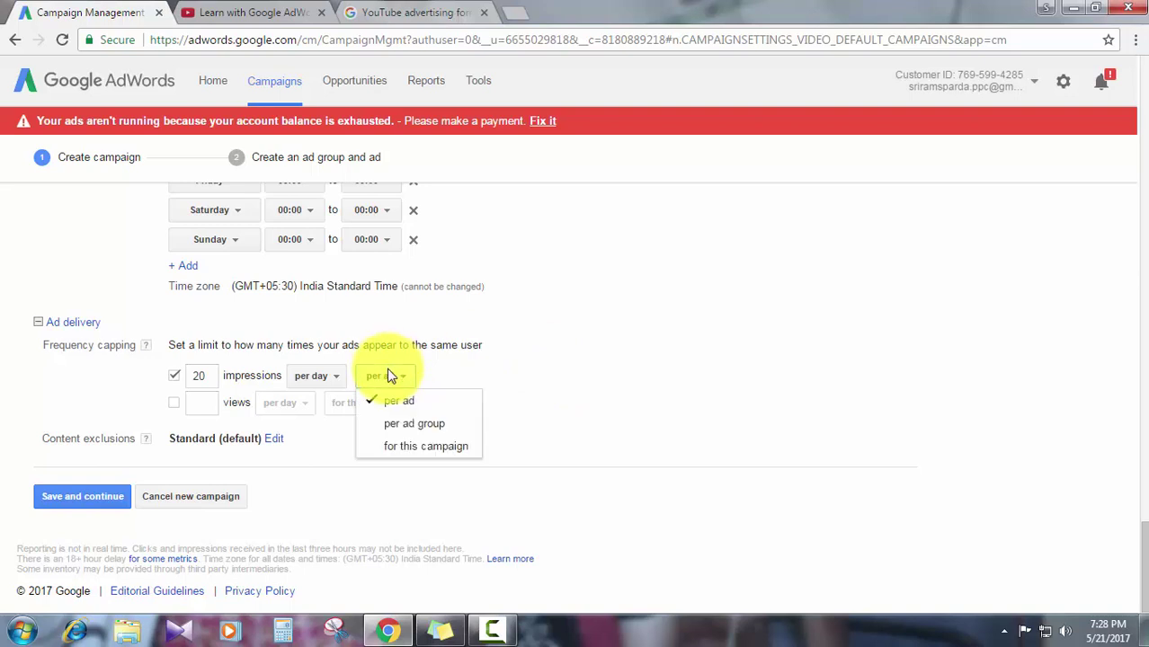
pyautogui.click(430, 424)
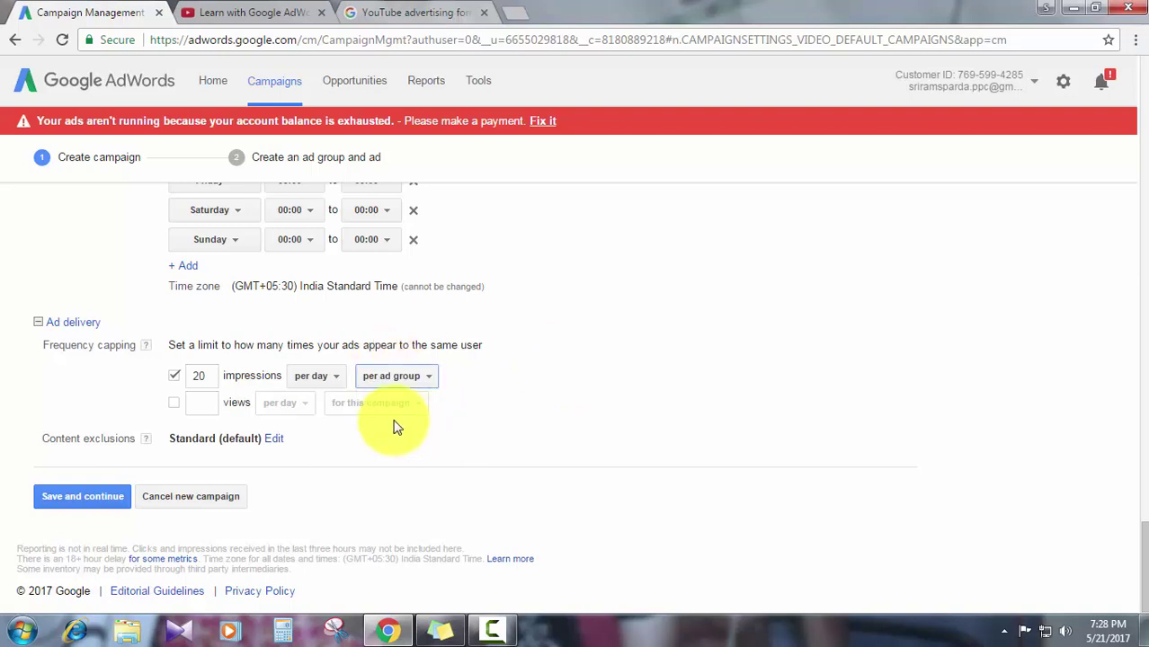
# Enable a views cap of 100 per day for this campaign, and set the impressions cap's scope to this campaign.
pyautogui.click(201, 403)
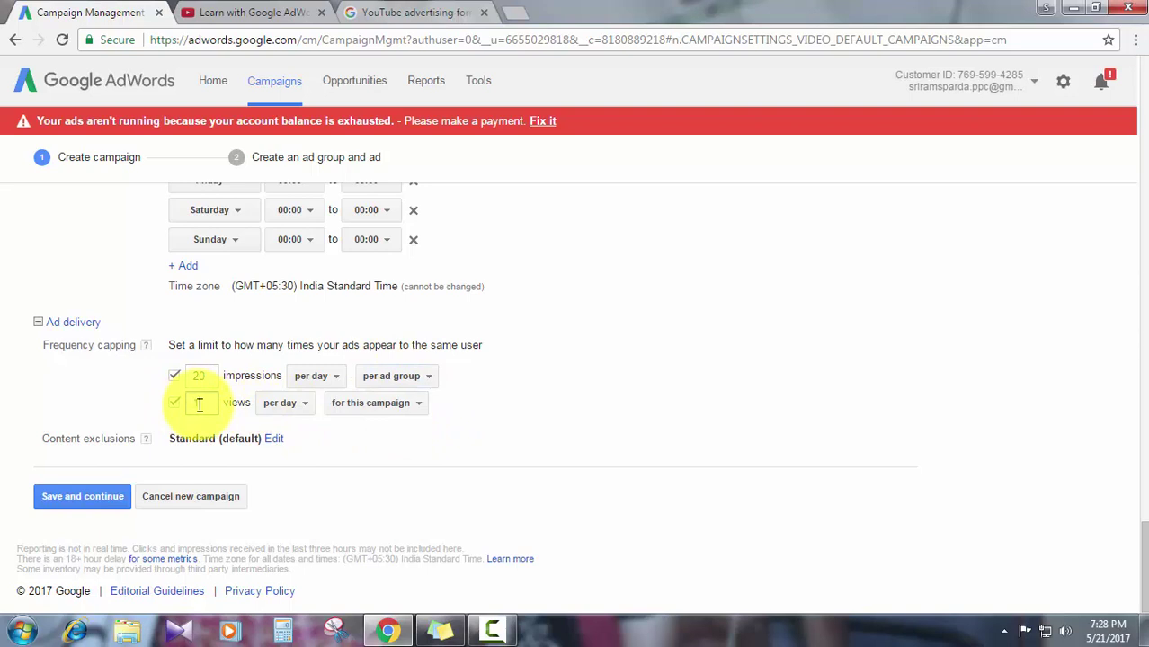
pyautogui.write('100')
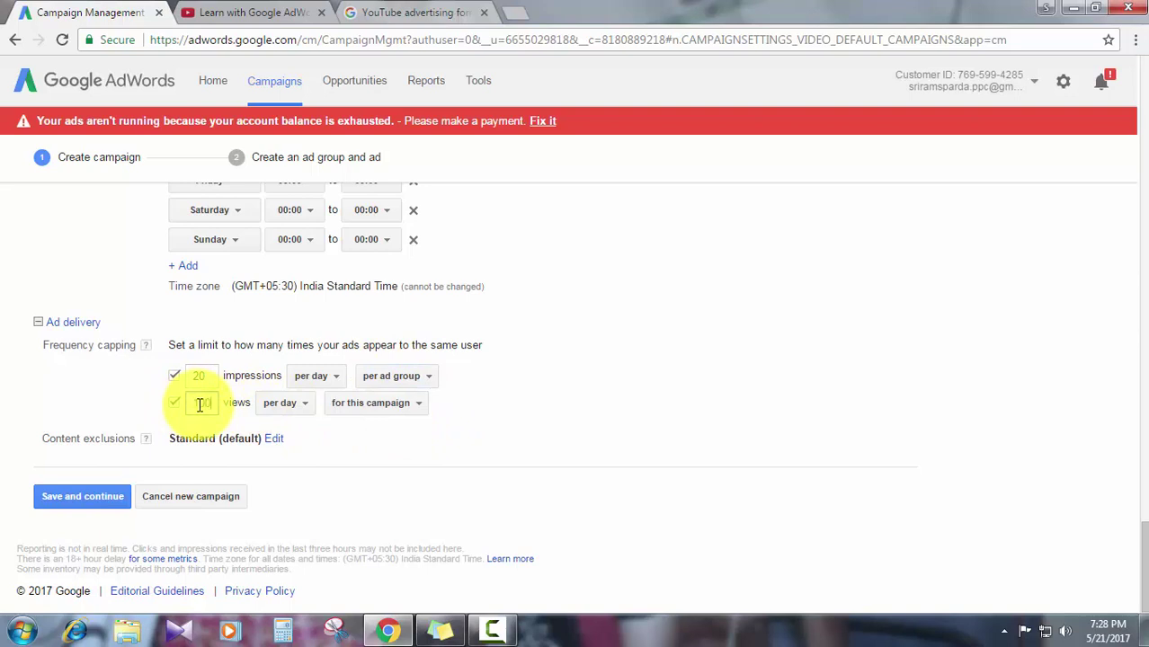
pyautogui.click(409, 378)
pyautogui.click(434, 445)
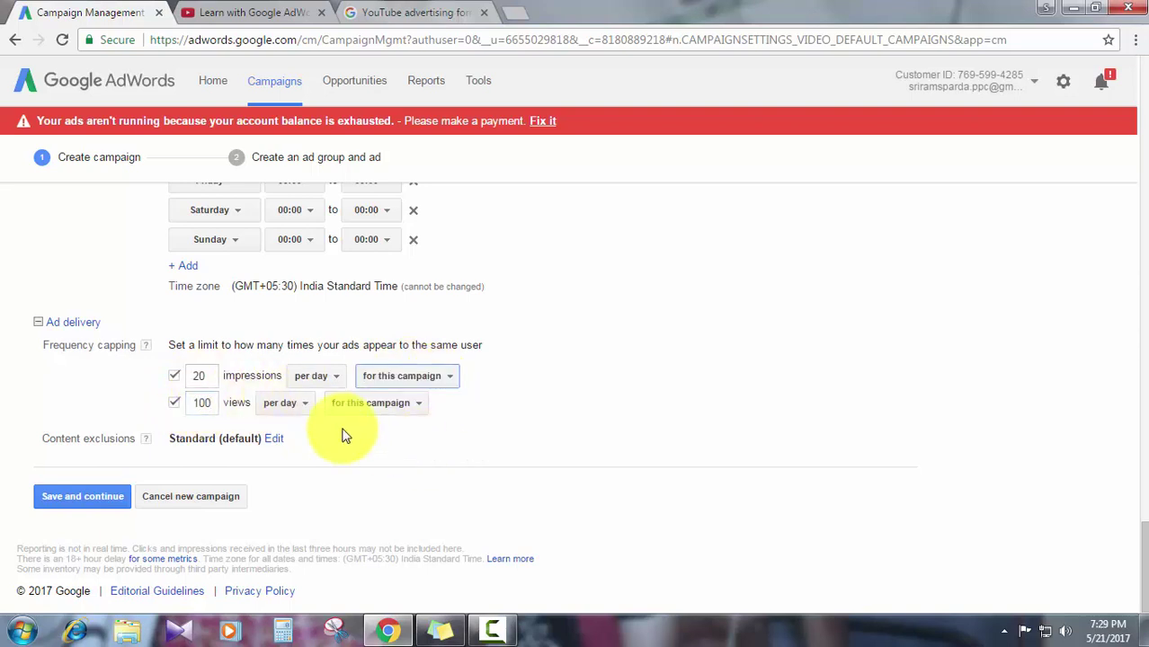
# Examine the time periods available for the views cap and the impressions cap.
pyautogui.click(303, 404)
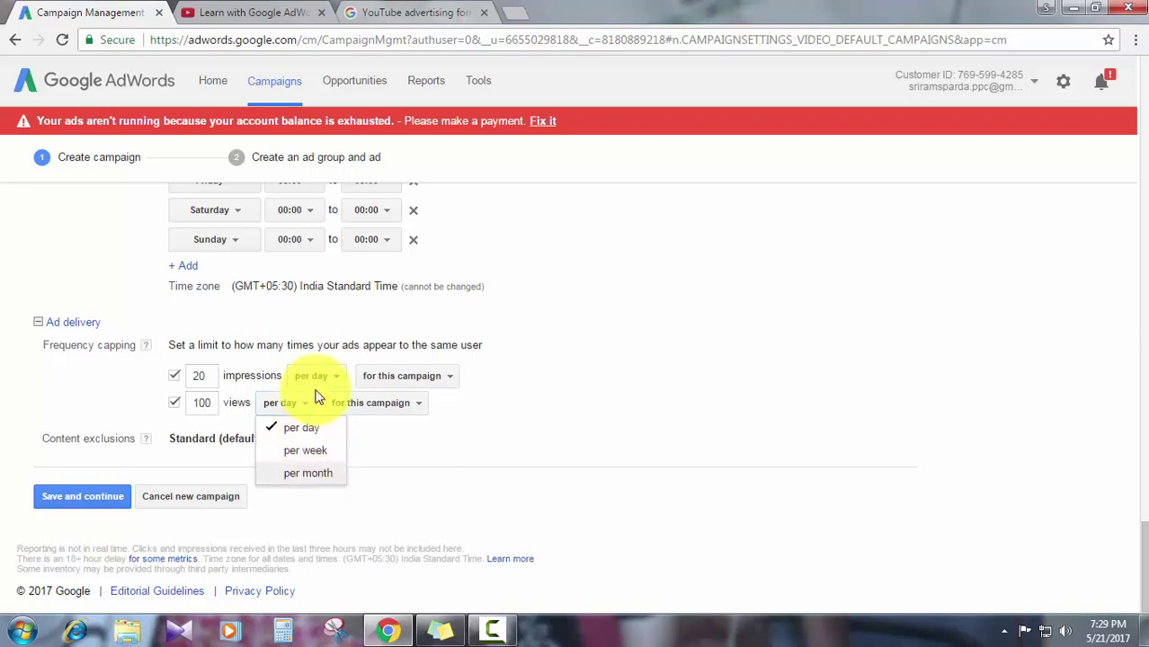
pyautogui.click(316, 394)
pyautogui.click(317, 381)
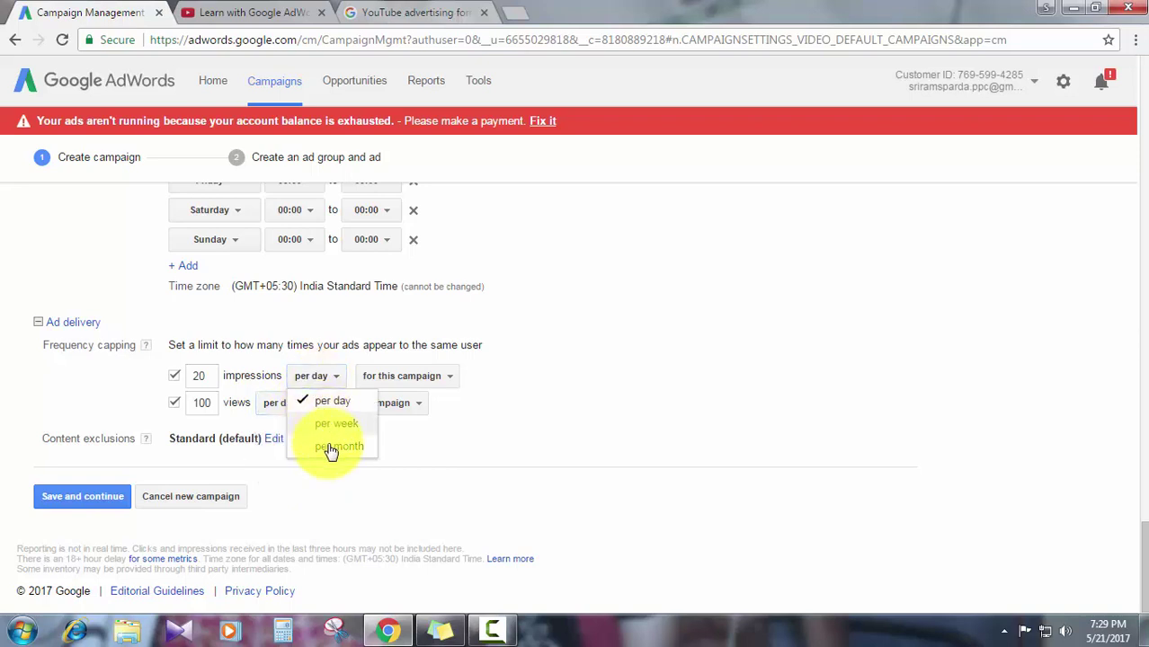
pyautogui.click(172, 376)
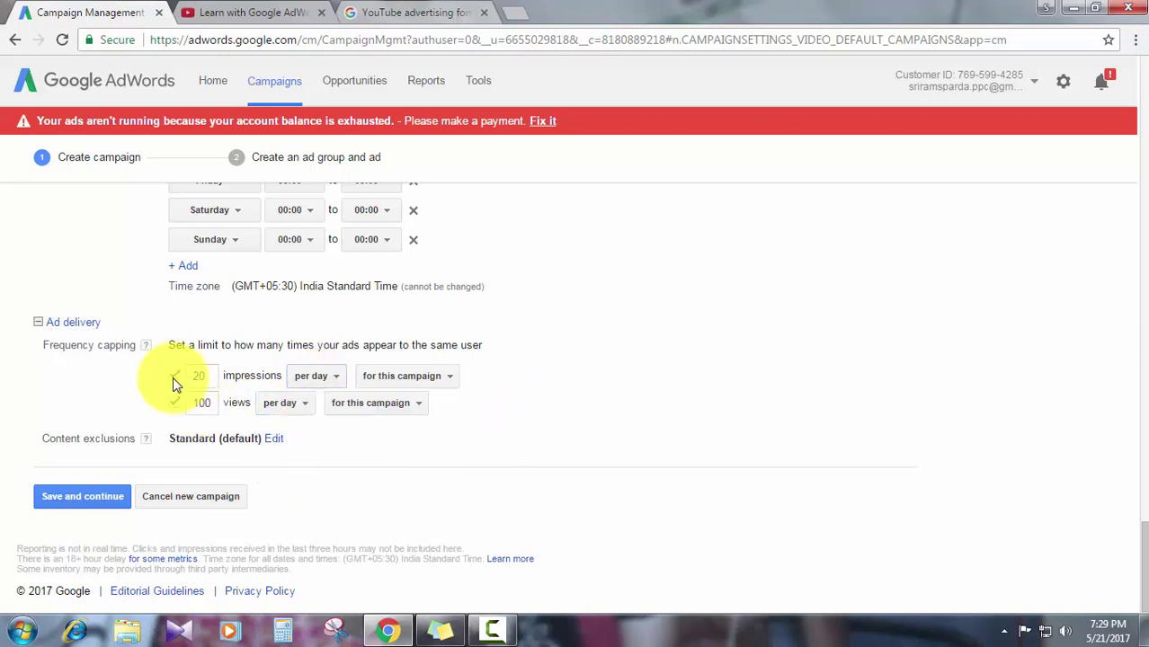
# Clear the values of the impressions and views frequency caps and disable both caps.
pyautogui.click(173, 377)
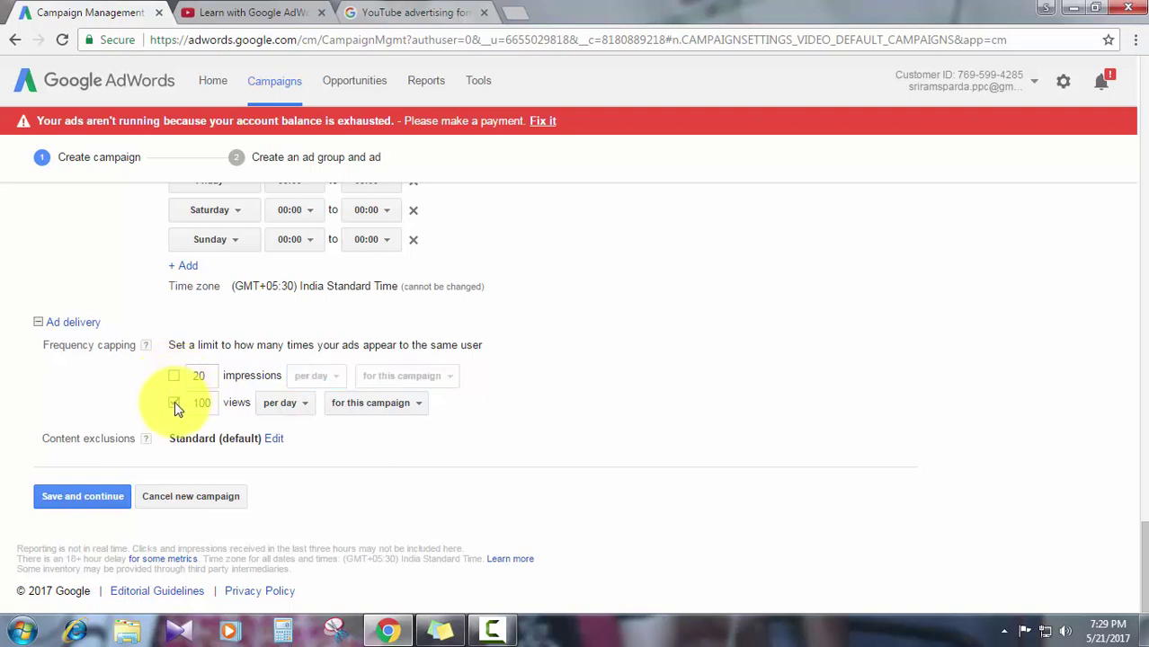
pyautogui.click(175, 403)
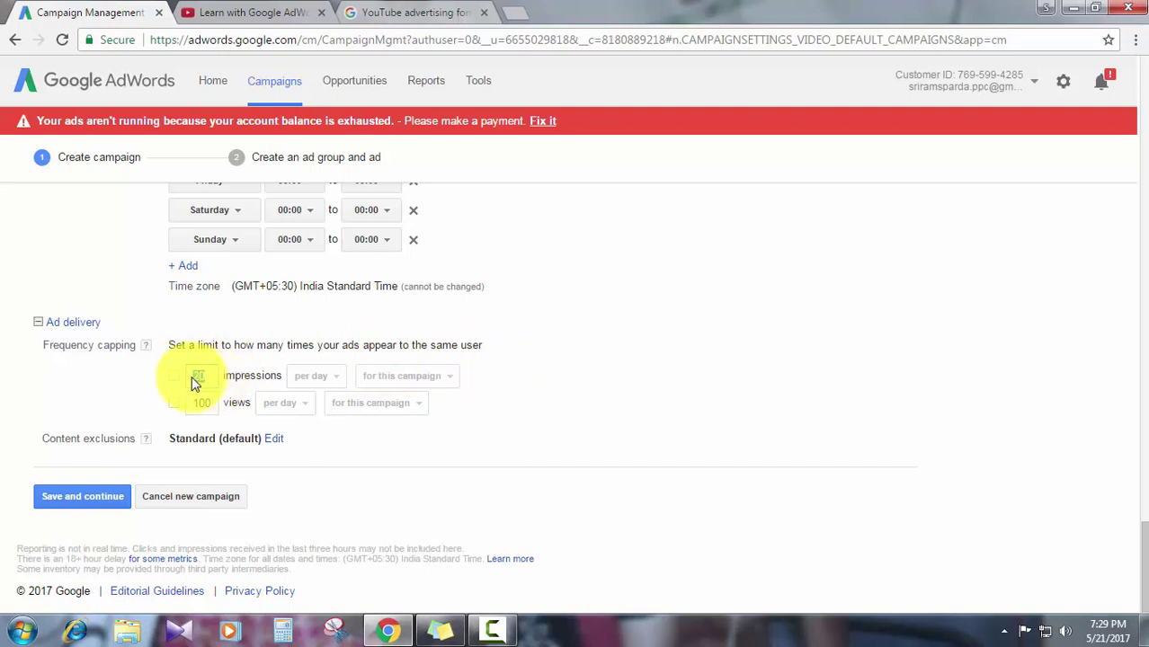
pyautogui.click(174, 378)
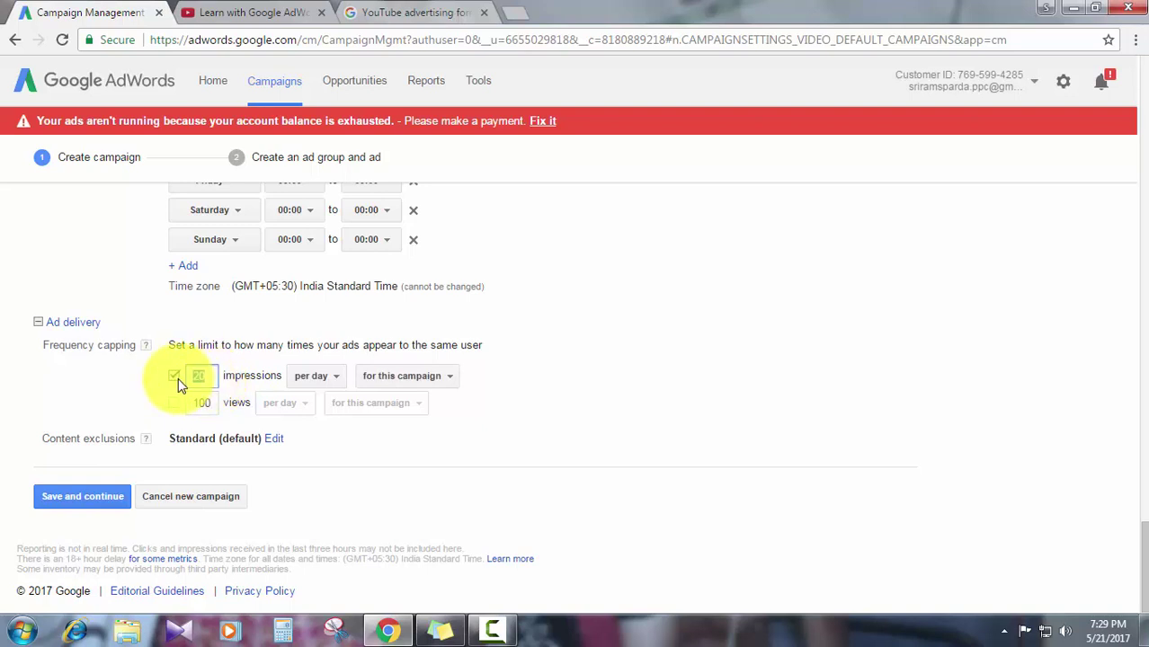
pyautogui.click(175, 403)
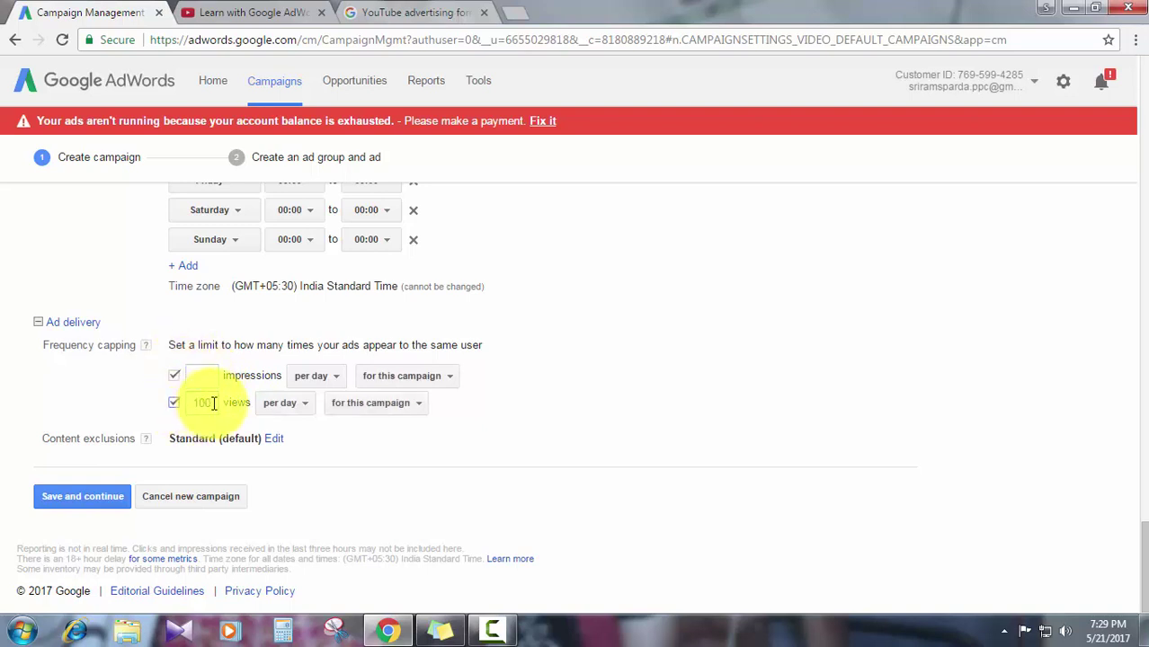
pyautogui.click(213, 404)
pyautogui.click(174, 402)
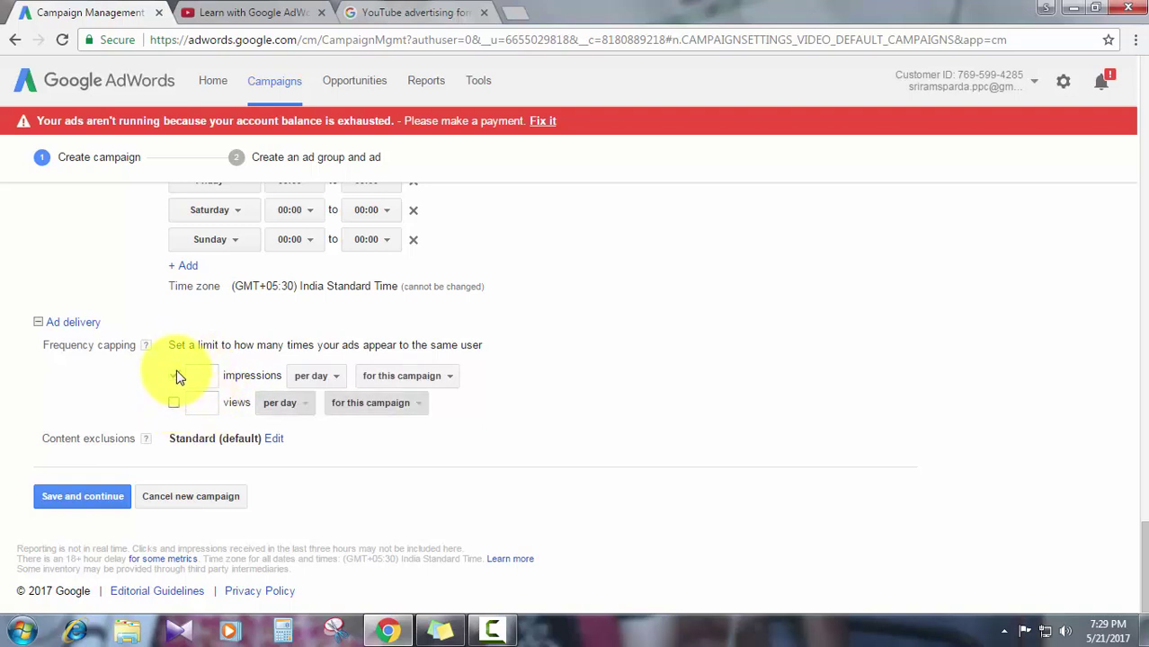
pyautogui.click(175, 376)
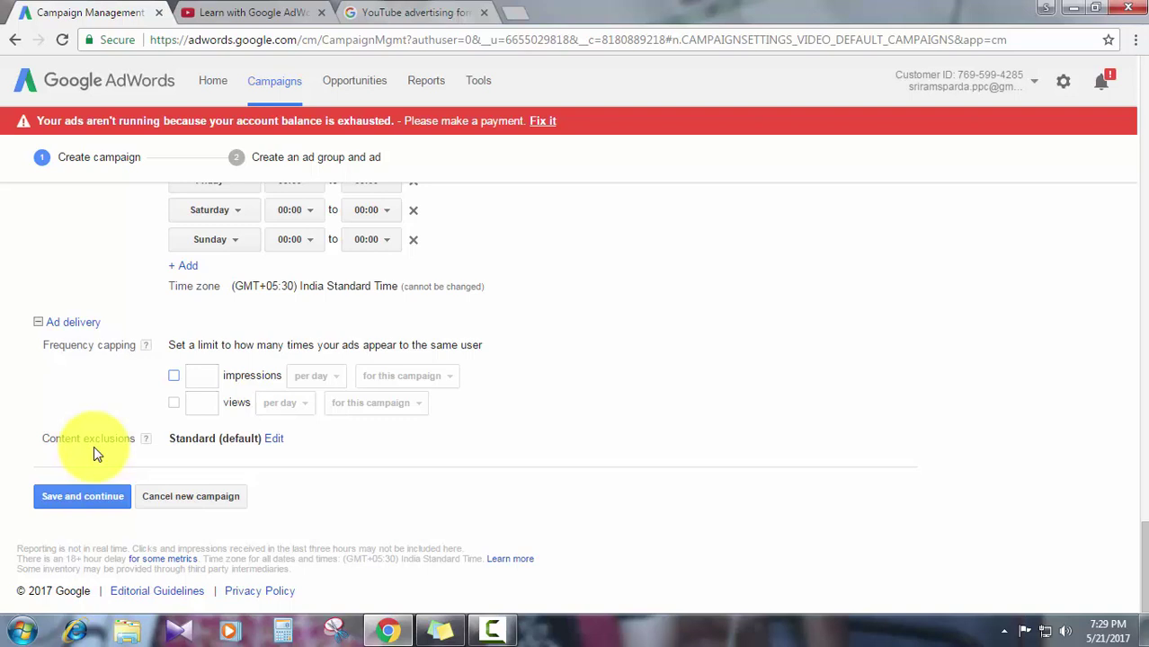
# Review the digital content label, sensitive subject and content type exclusions, and close the content exclusions settings without saving.
pyautogui.click(275, 442)
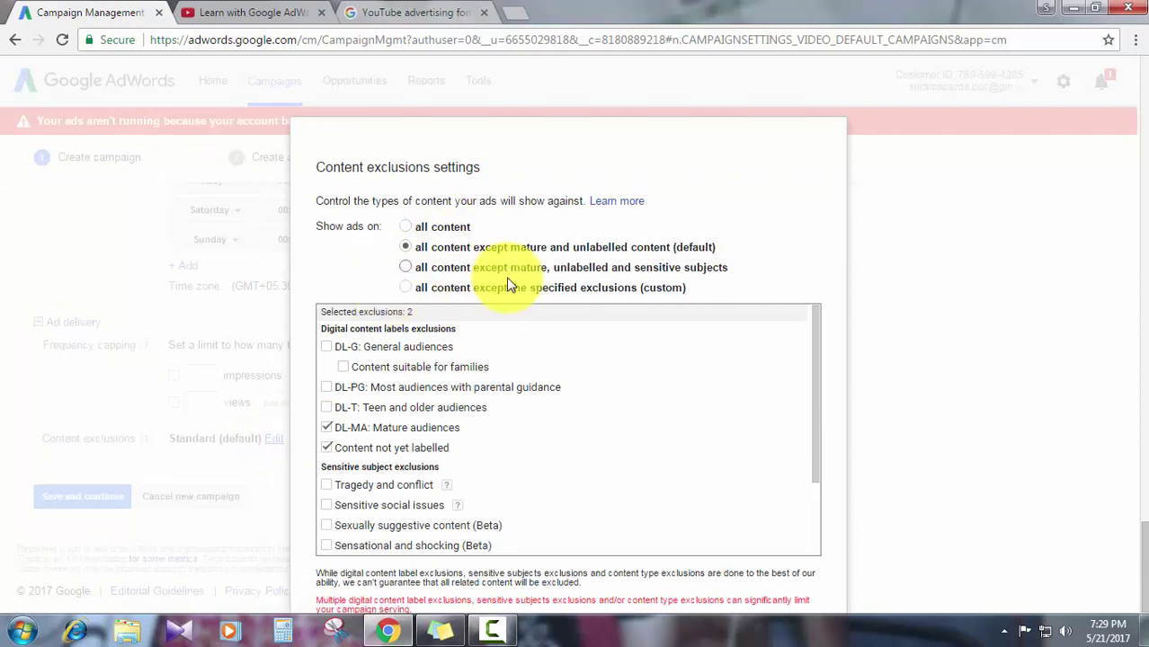
pyautogui.scroll(-2, 436, 423)
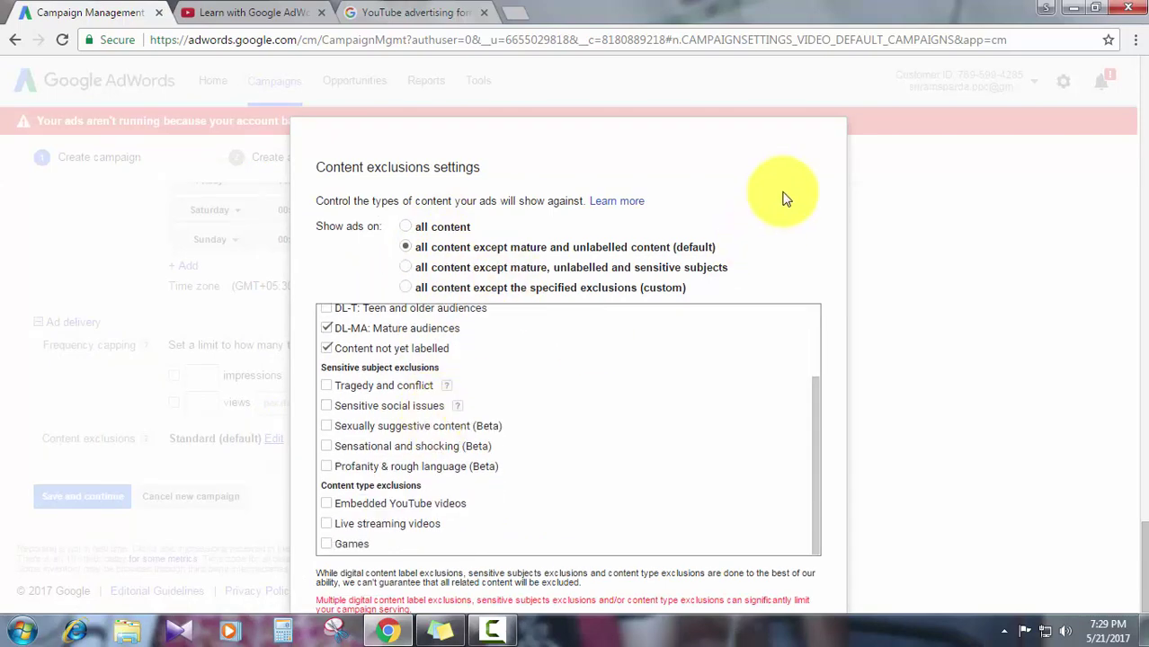
pyautogui.scroll(-5, 778, 267)
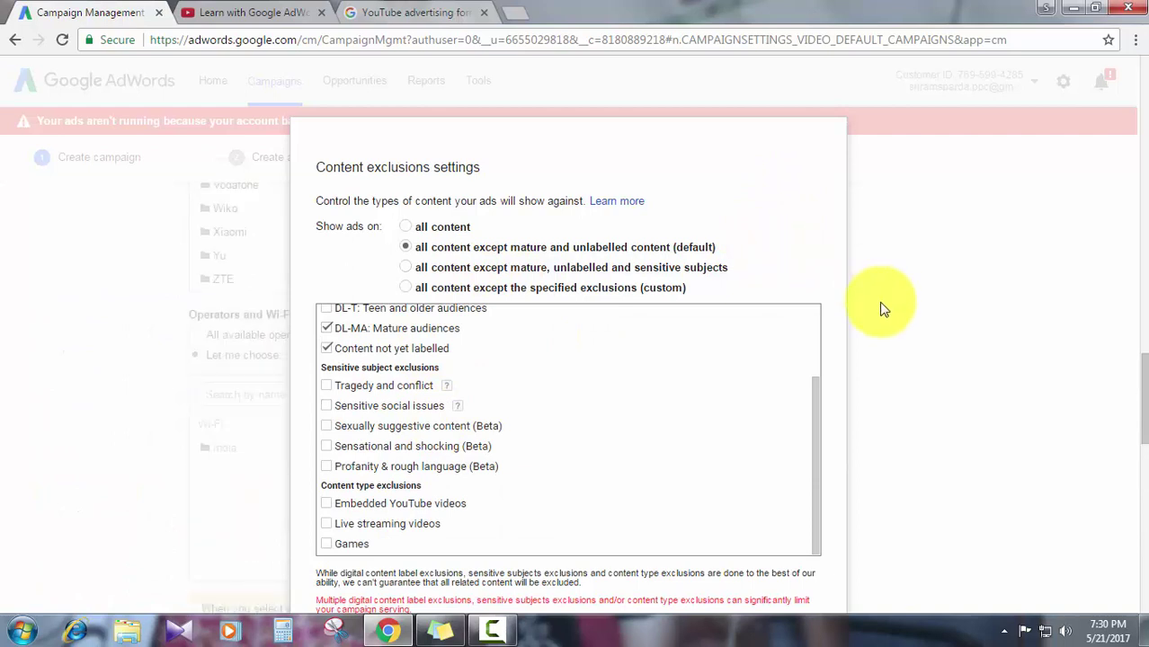
pyautogui.scroll(-3, 1138, 377)
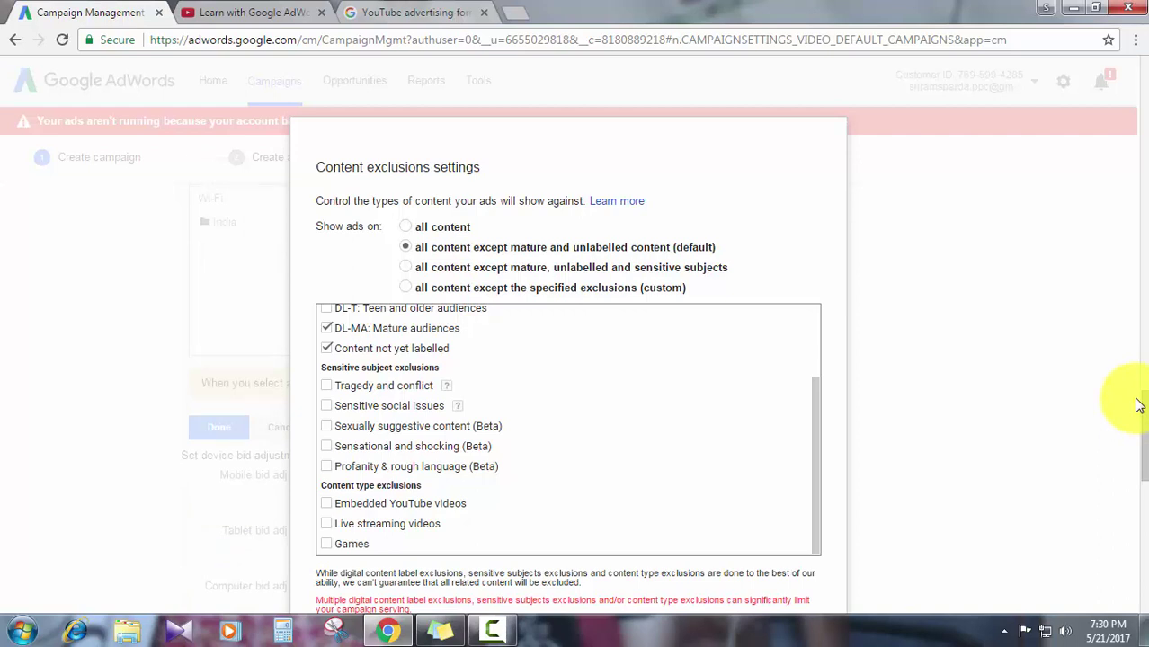
pyautogui.hotkey('ctrl', '-')
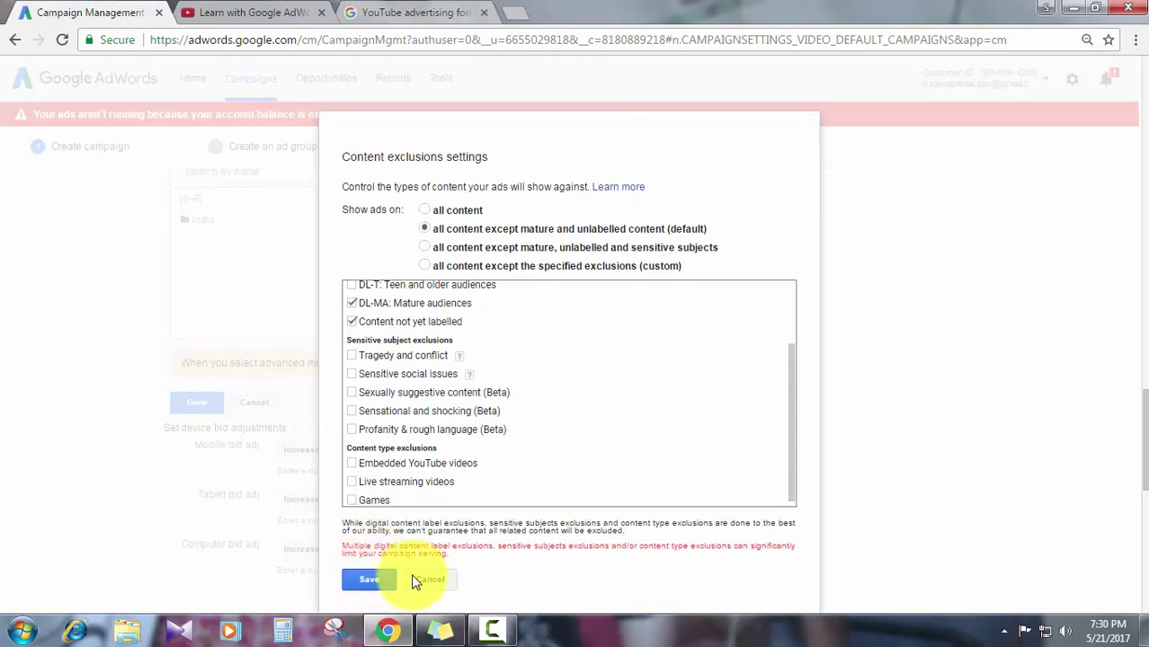
pyautogui.click(435, 580)
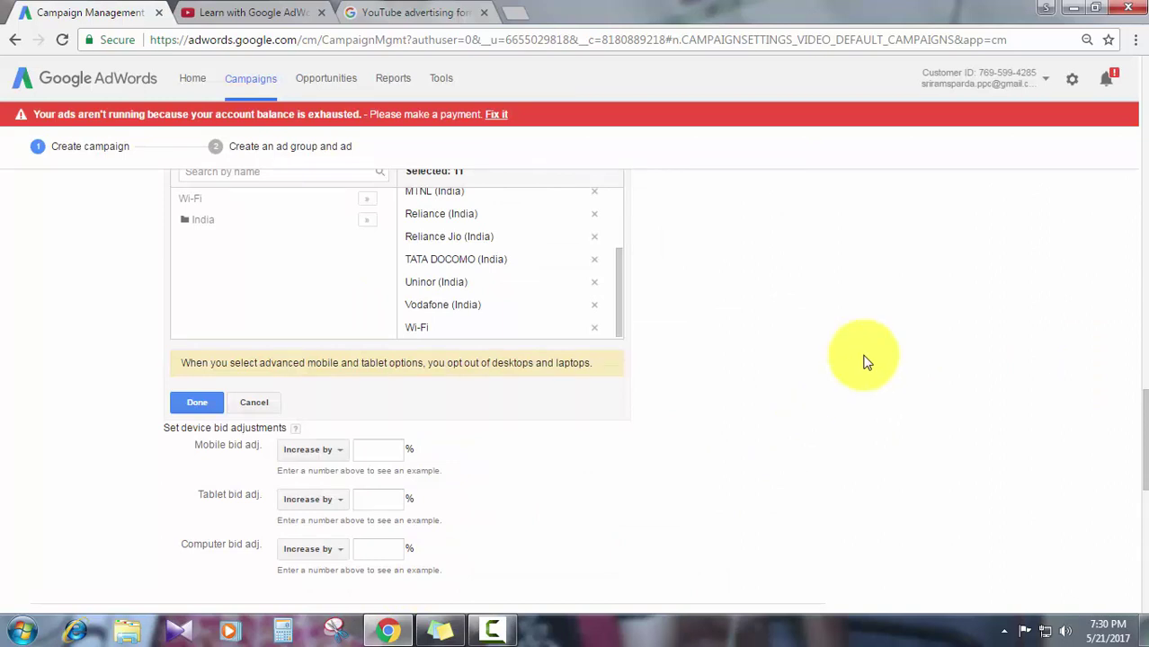
# Restore the page zoom to its default and confirm the advanced mobile and tablet options in the device settings.
pyautogui.hotkey('ctrl', '-')
pyautogui.hotkey('ctrl', '-')
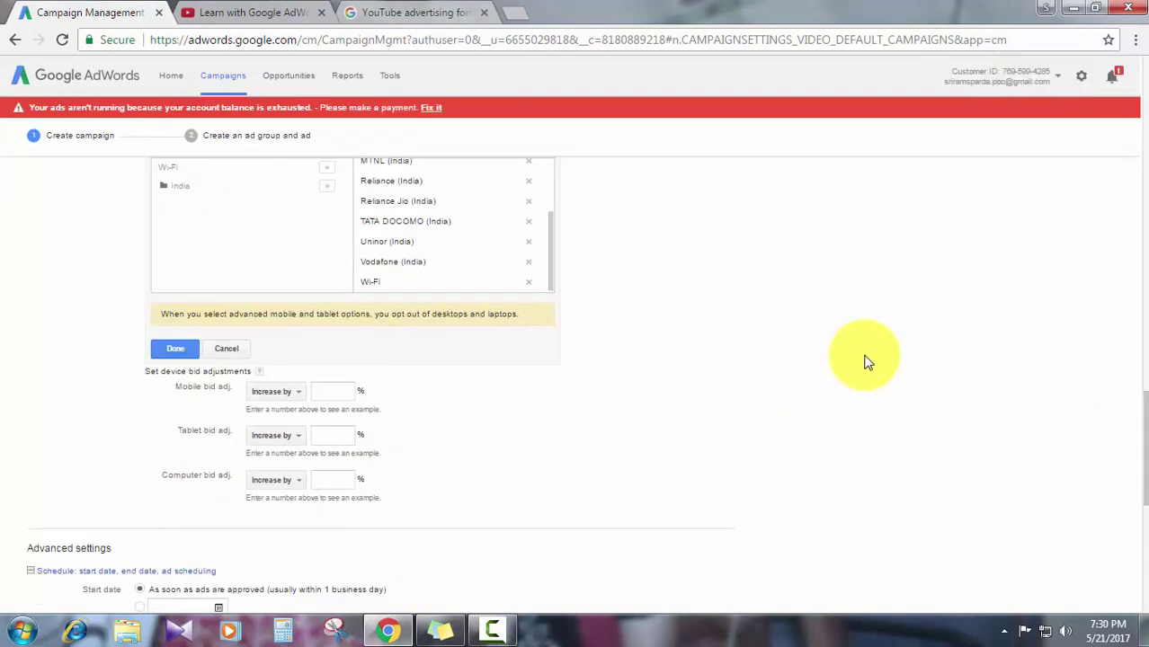
pyautogui.hotkey('ctrl', '0')
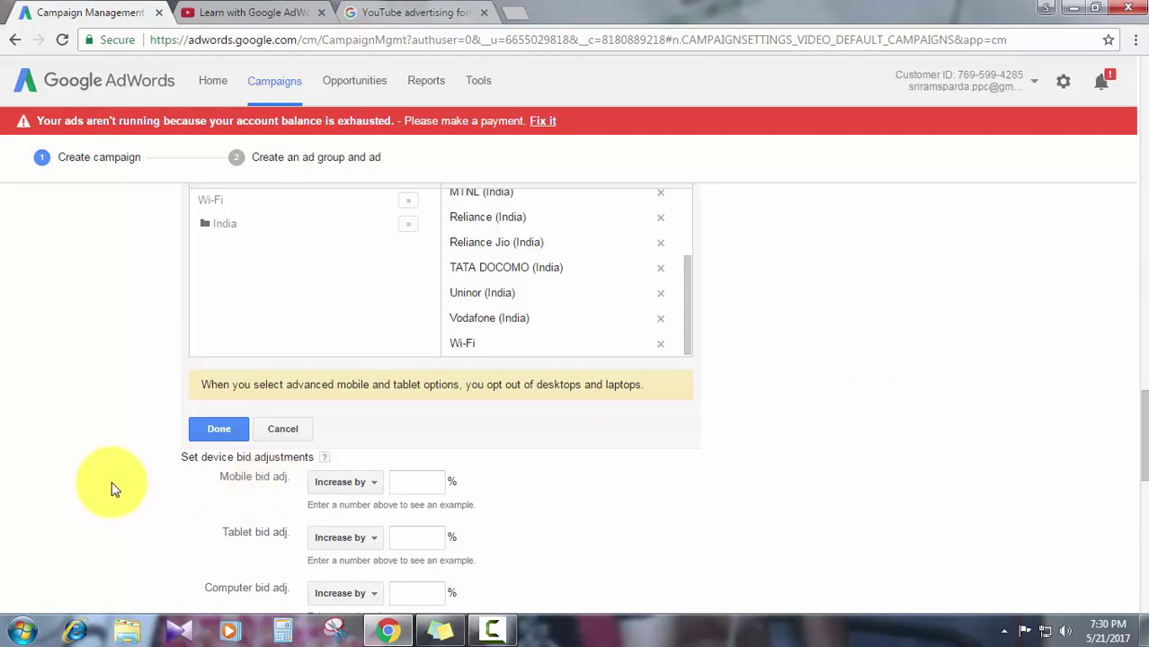
pyautogui.scroll(-1, 113, 488)
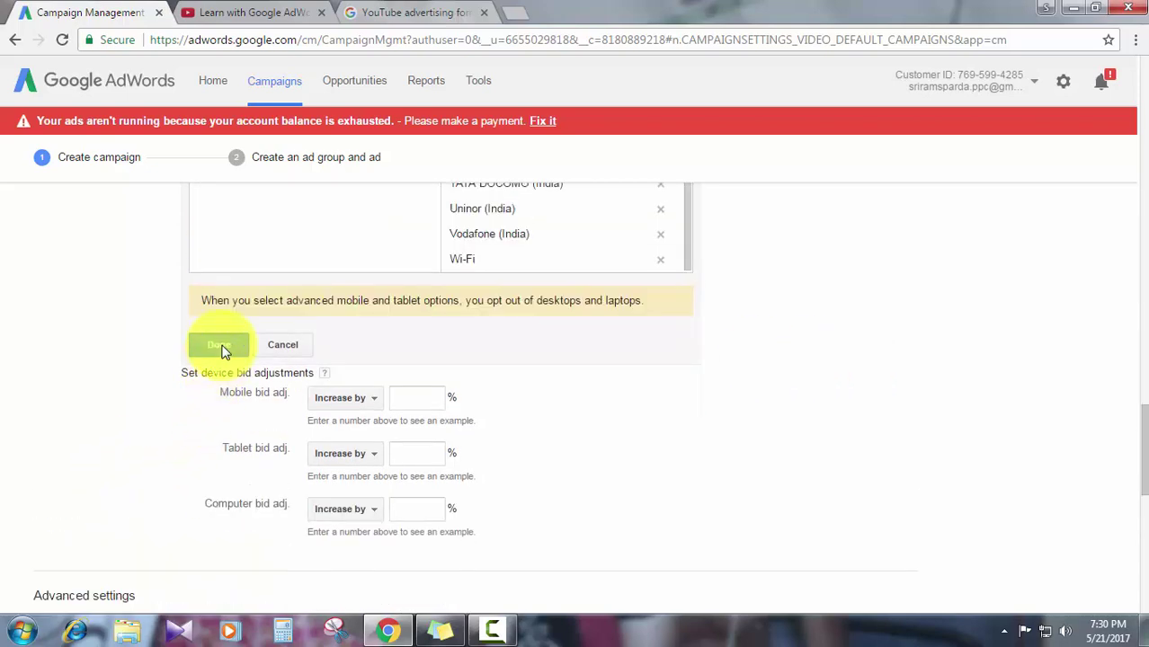
pyautogui.click(223, 347)
pyautogui.scroll(-8, 151, 378)
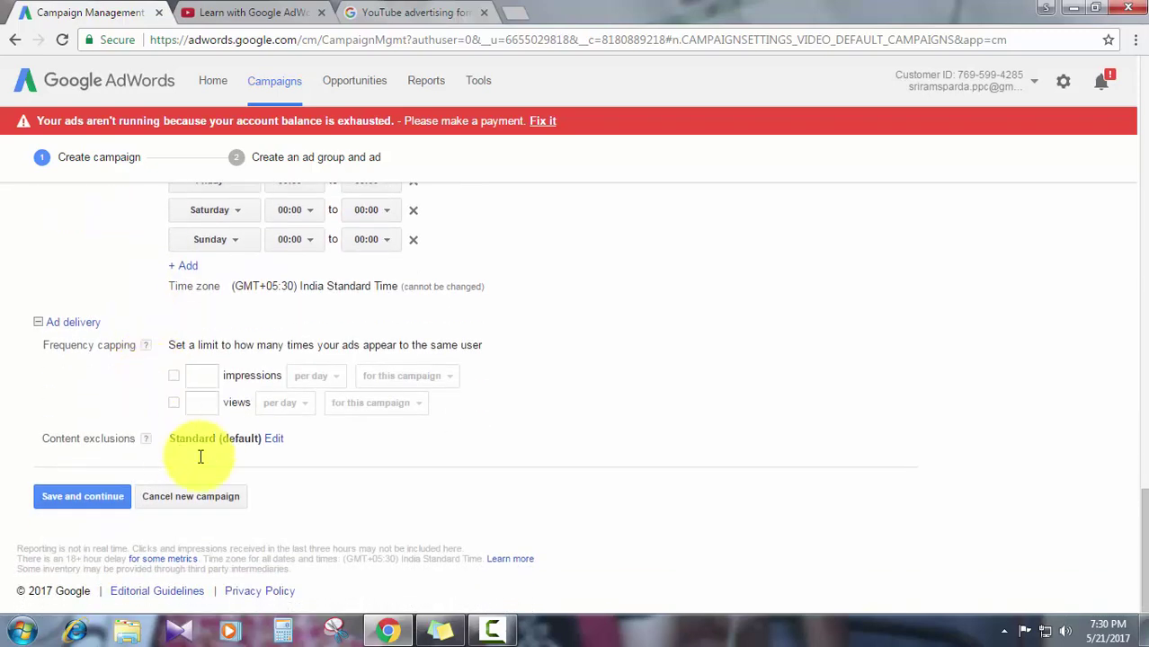
# Save the campaign settings, continue to the ad group stage and name the ad group Tamil.
pyautogui.click(108, 498)
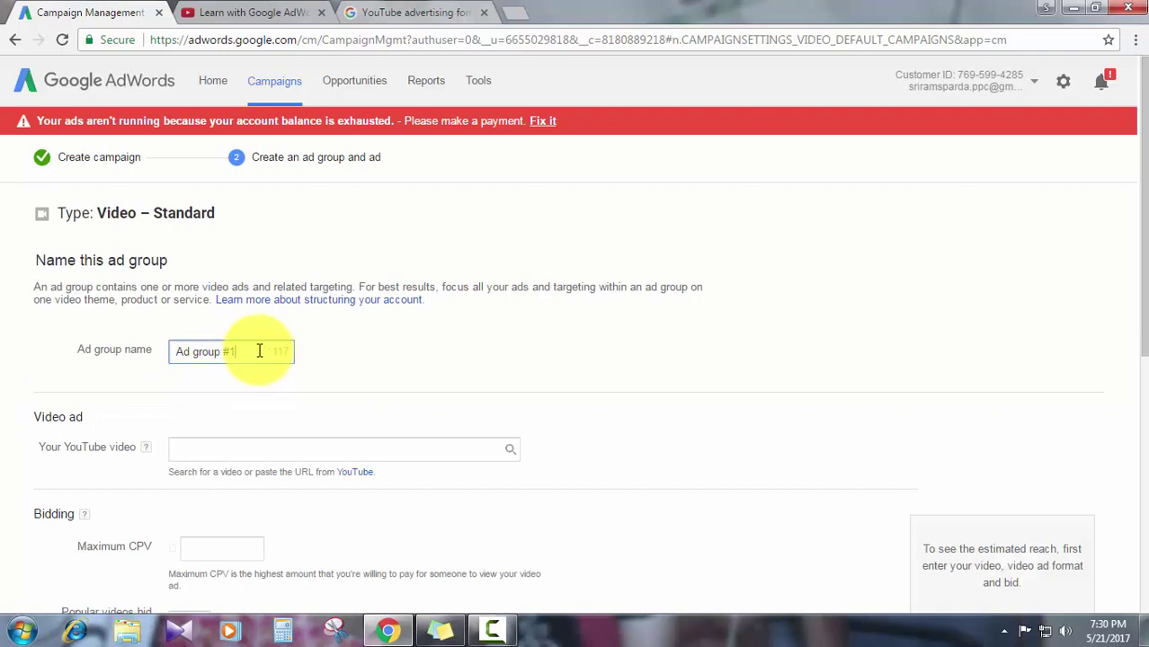
pyautogui.moveTo(259, 351); pyautogui.dragTo(103, 352)
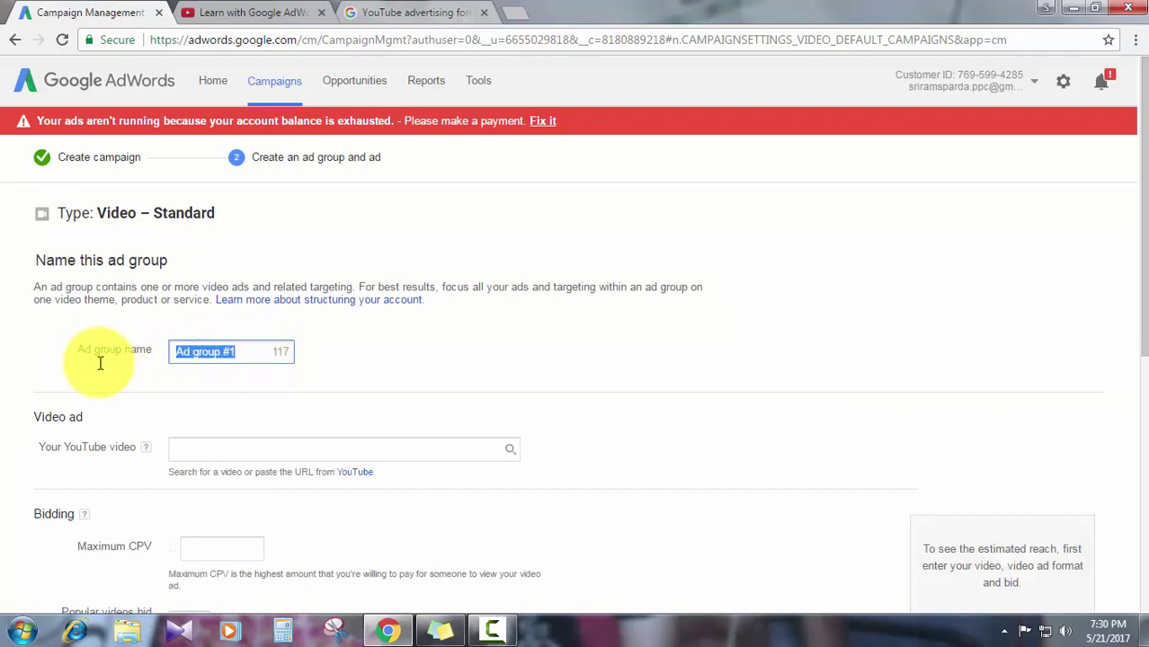
pyautogui.write('Ta')
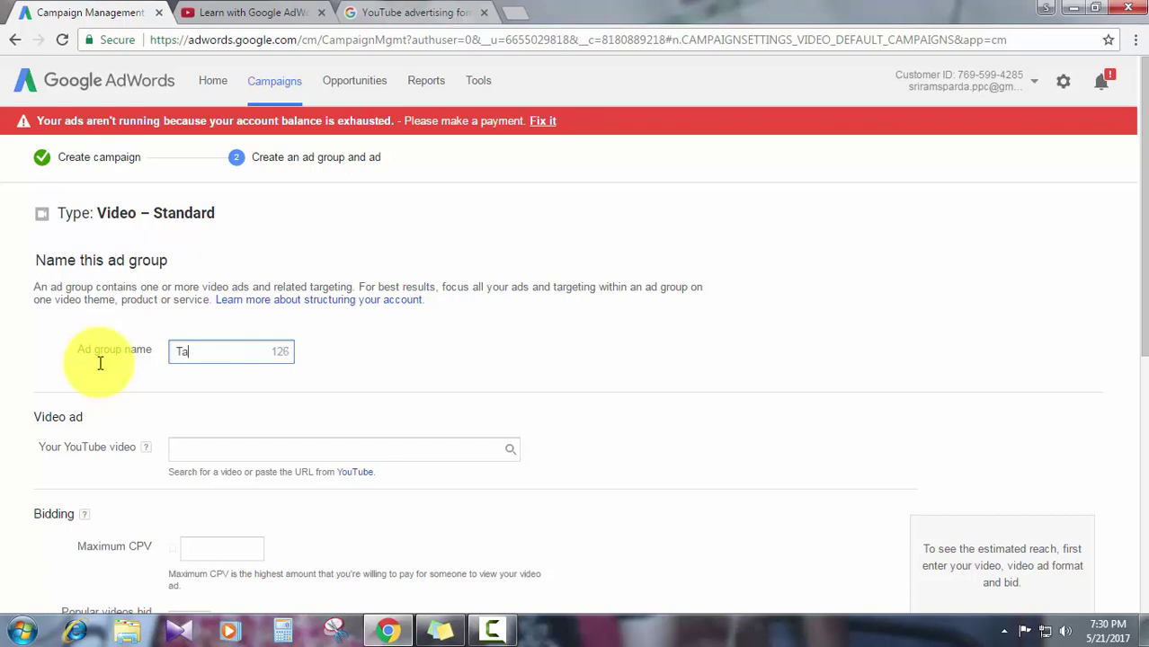
pyautogui.write('mil')
# Search Google for "adwords tamil" and open the YouTube video "How To Create a Adwords Campaign in Tamil Tutorial".
pyautogui.click(234, 448)
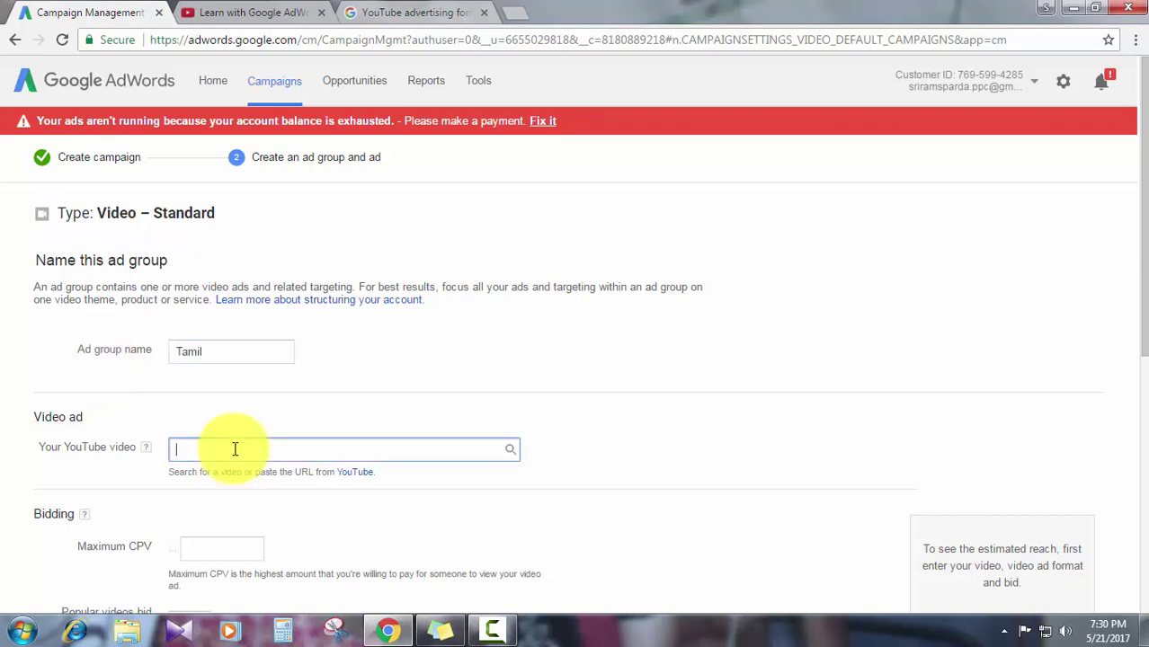
pyautogui.click(255, 10)
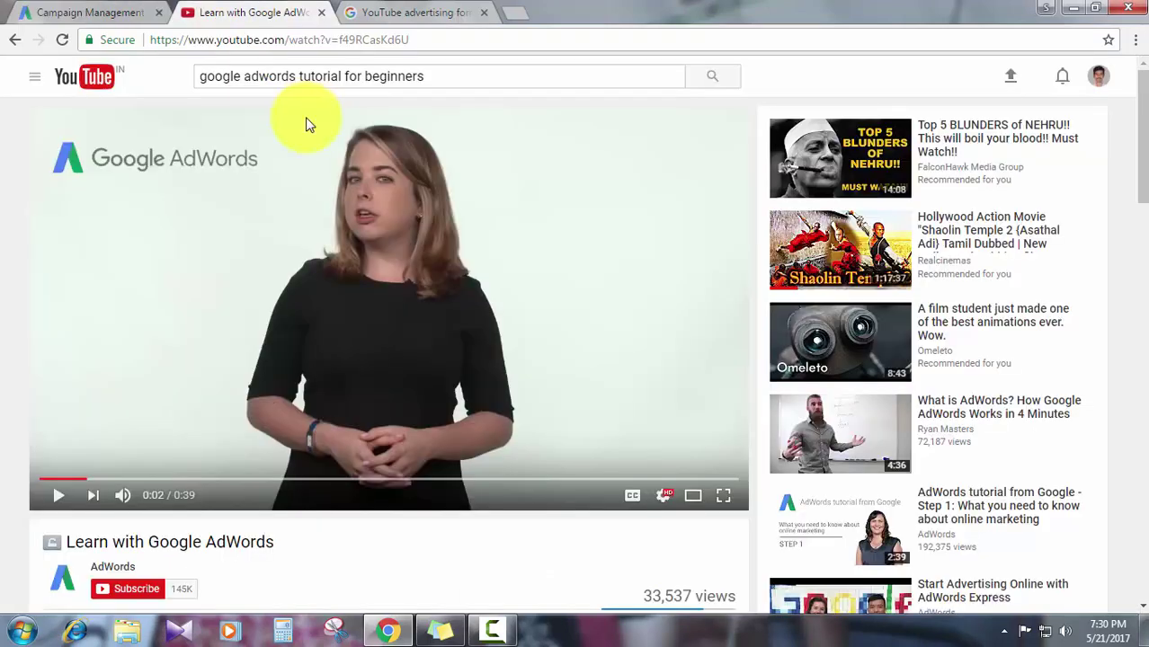
pyautogui.click(294, 39)
pyautogui.write('adwords')
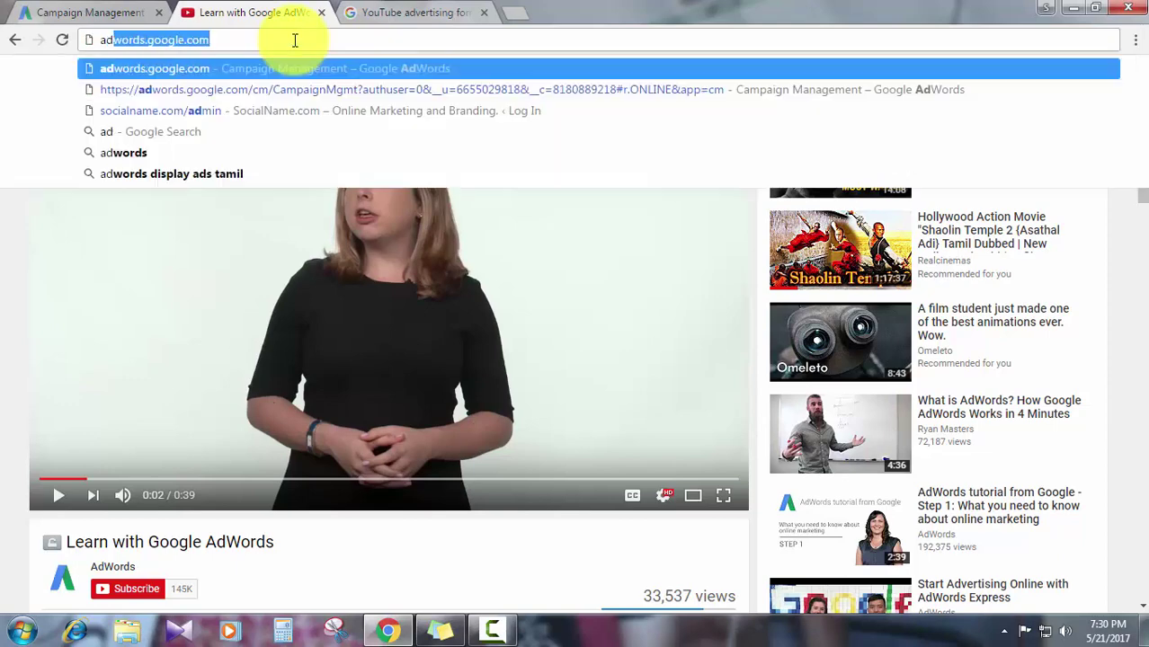
pyautogui.write(' ta')
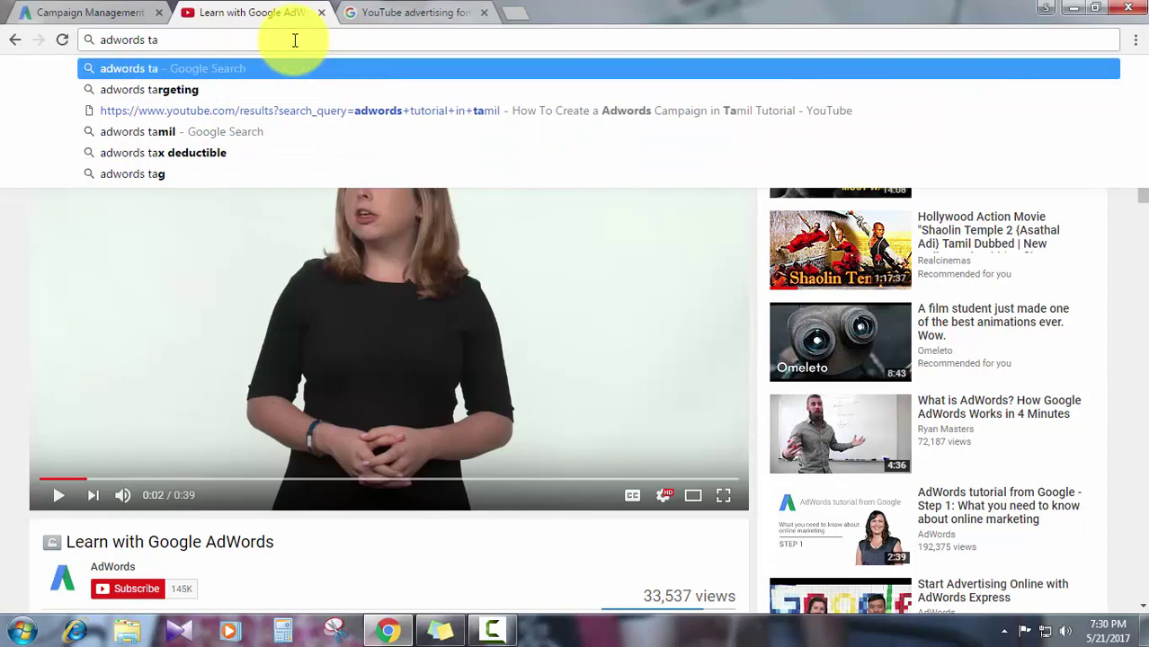
pyautogui.write('mil')
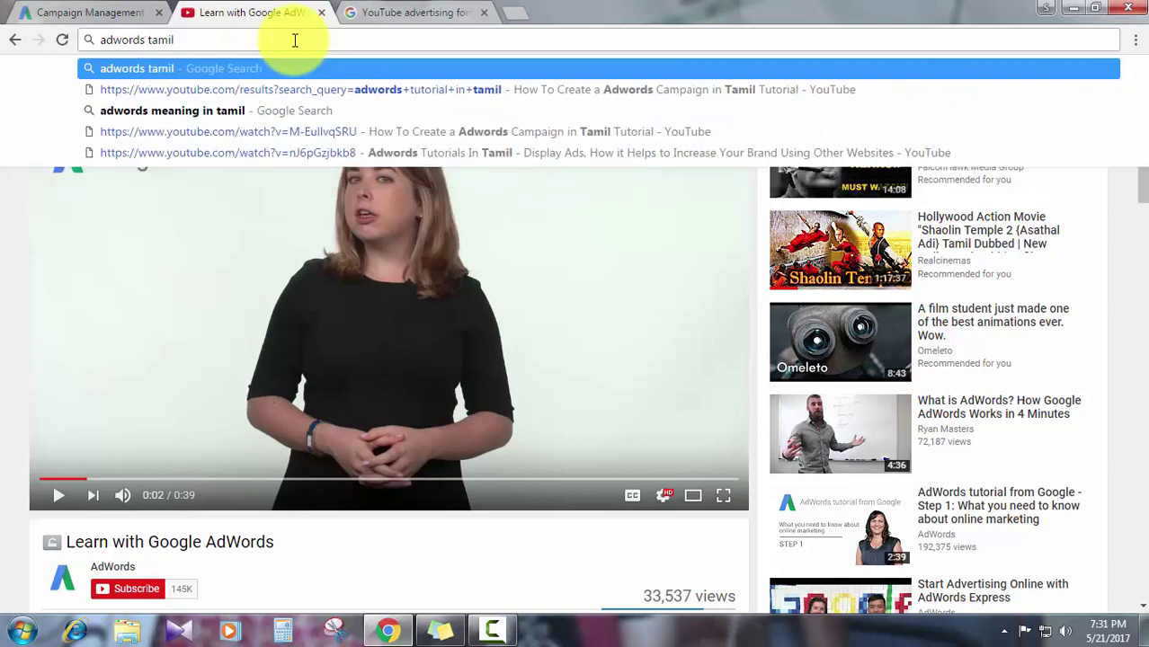
pyautogui.press('Return')
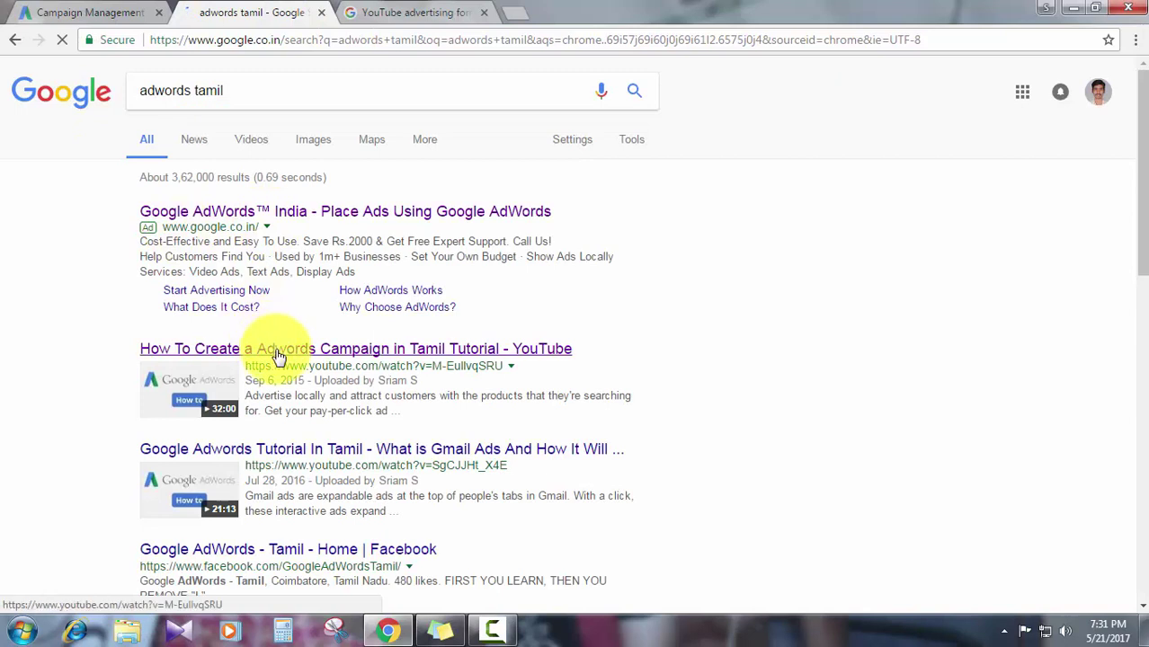
pyautogui.click(277, 355)
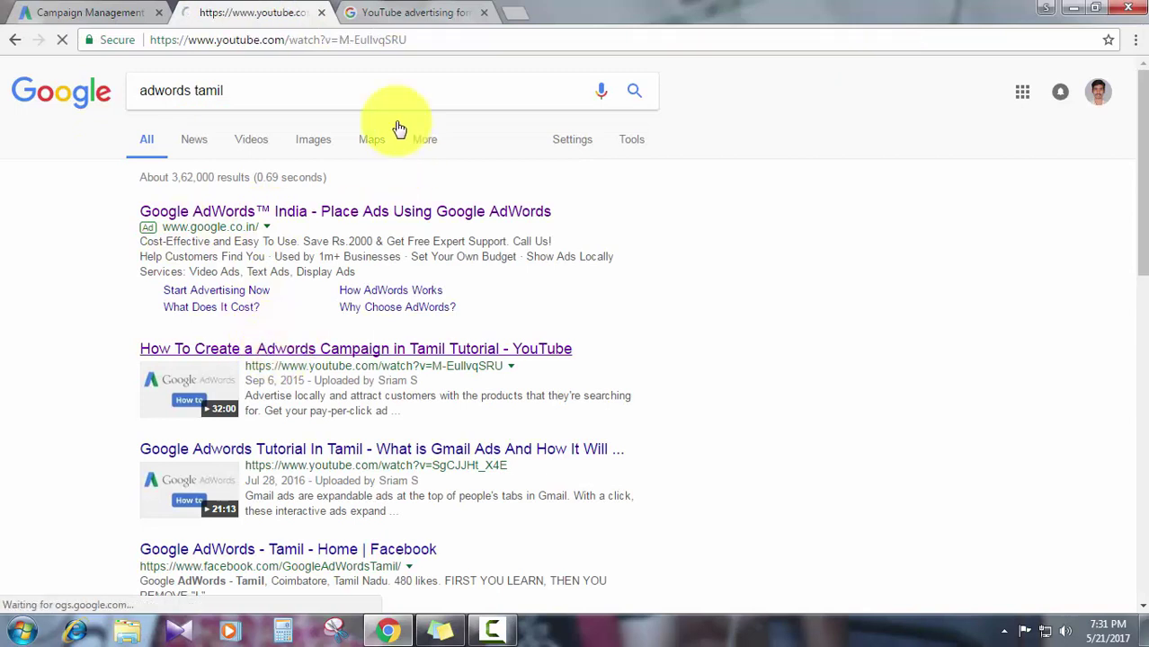
# Copy the tutorial video's URL, pause playback, and paste the URL as the ad group's YouTube video in AdWords.
pyautogui.click(416, 40)
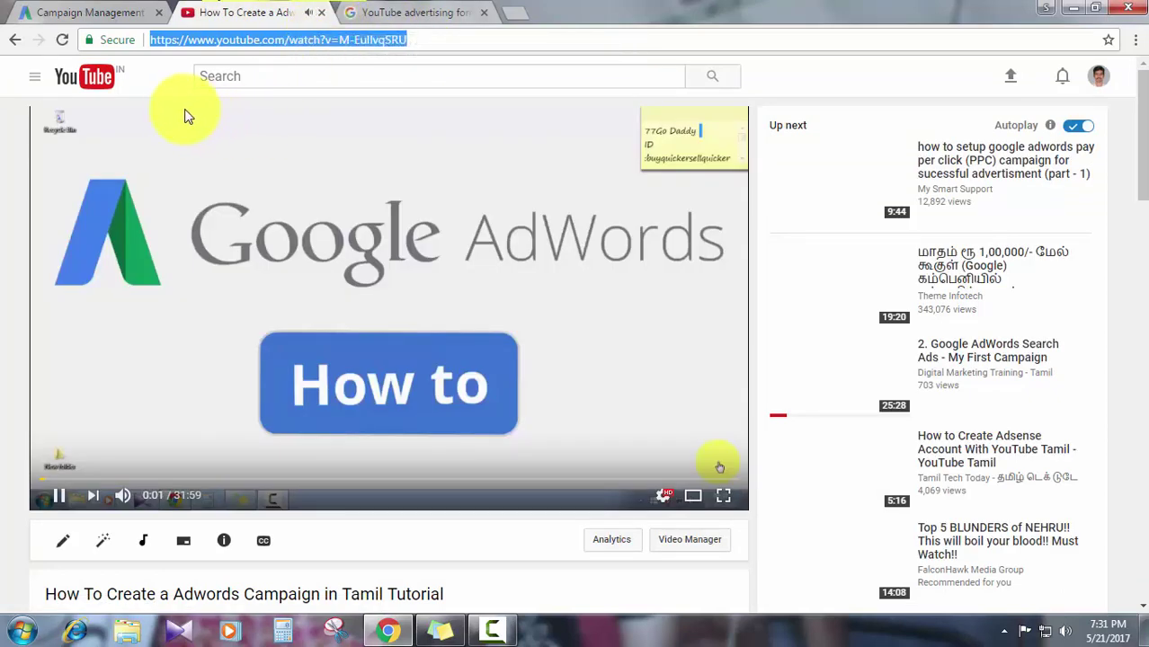
pyautogui.click(59, 497)
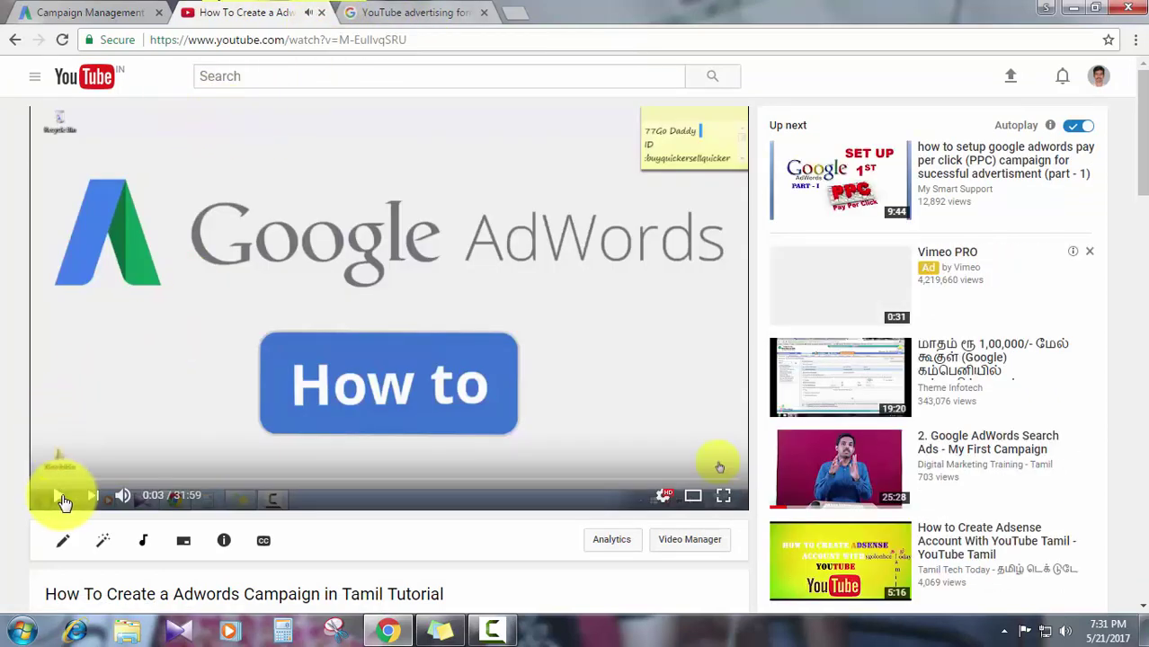
pyautogui.click(103, 9)
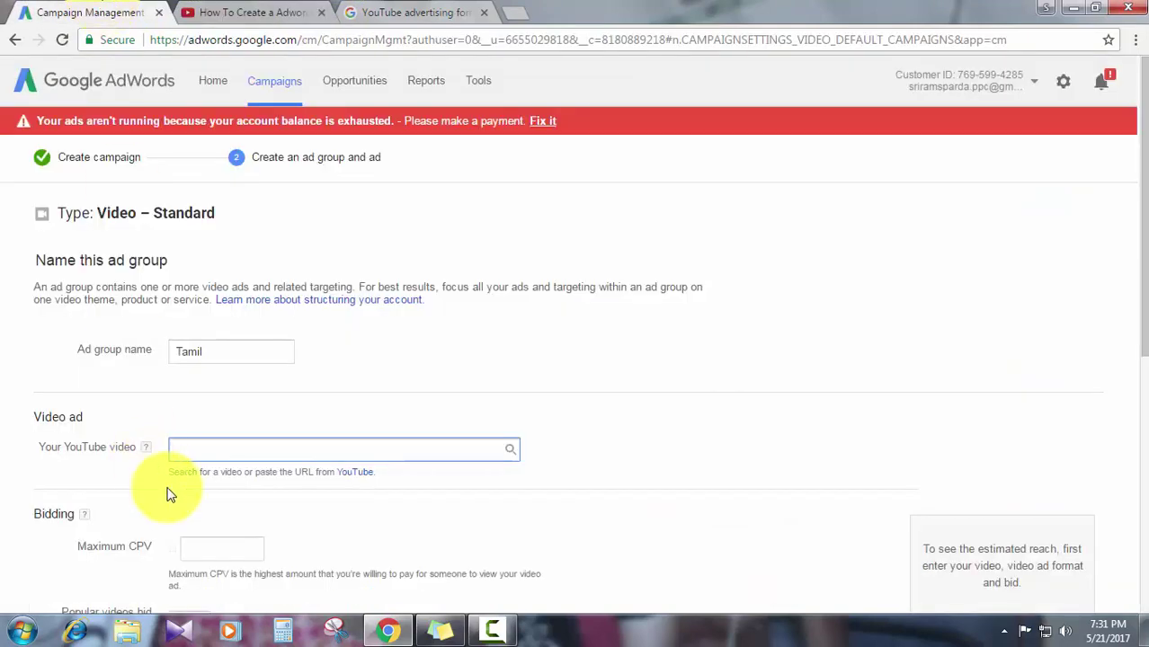
pyautogui.hotkey('ctrl', 'v')
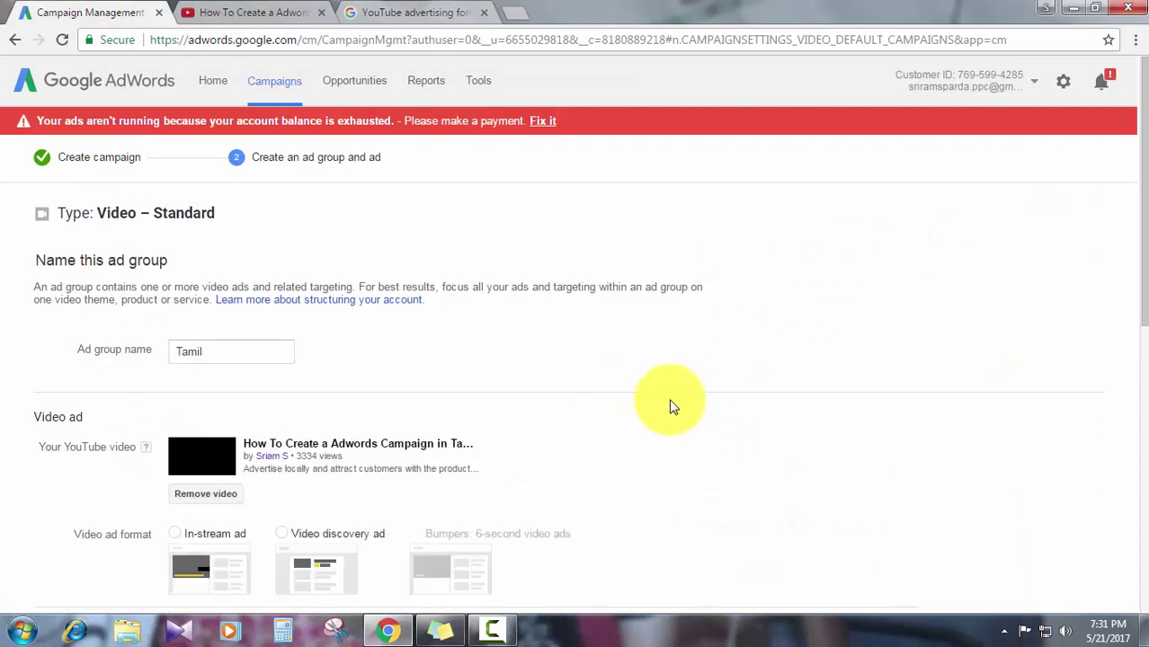
# Examine the video ad format choices, checking why the 6-second bumper format is unavailable and the chosen video's length.
pyautogui.scroll(-2, 670, 408)
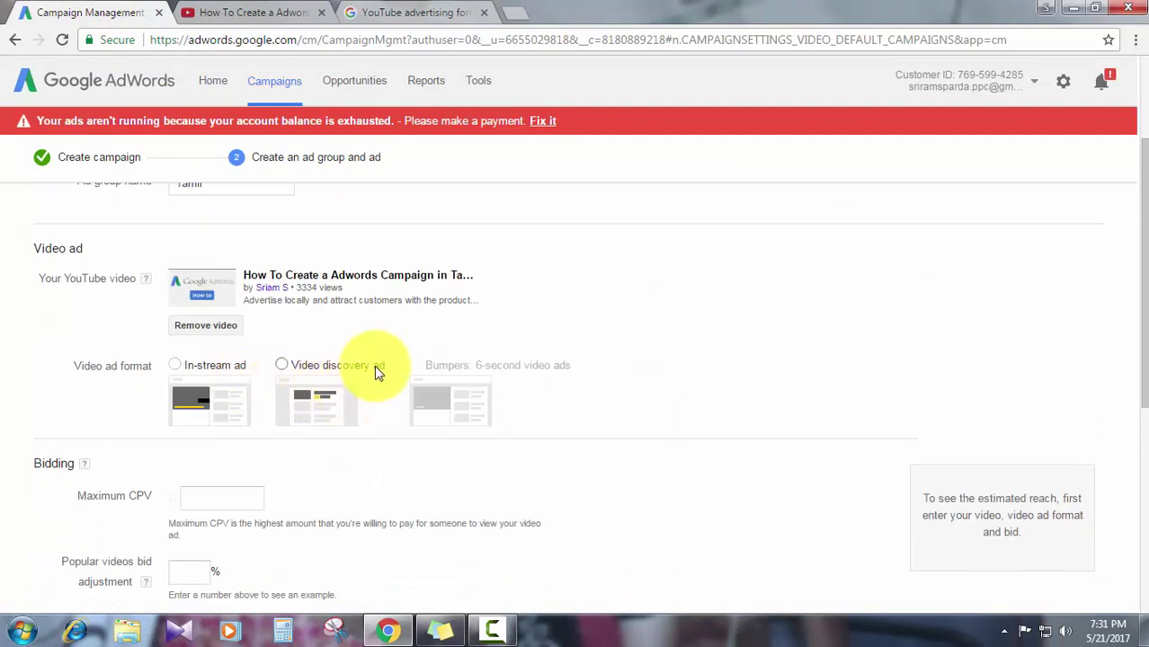
pyautogui.moveTo(456, 369); pyautogui.dragTo(589, 367)
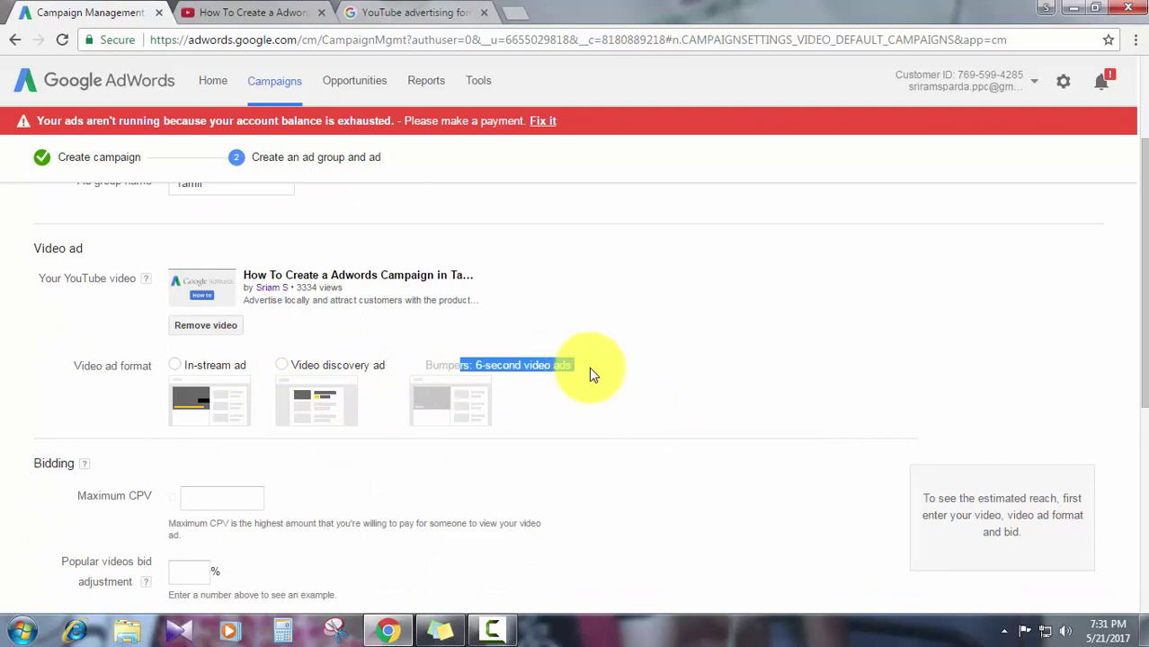
pyautogui.moveTo(423, 370); pyautogui.dragTo(577, 359)
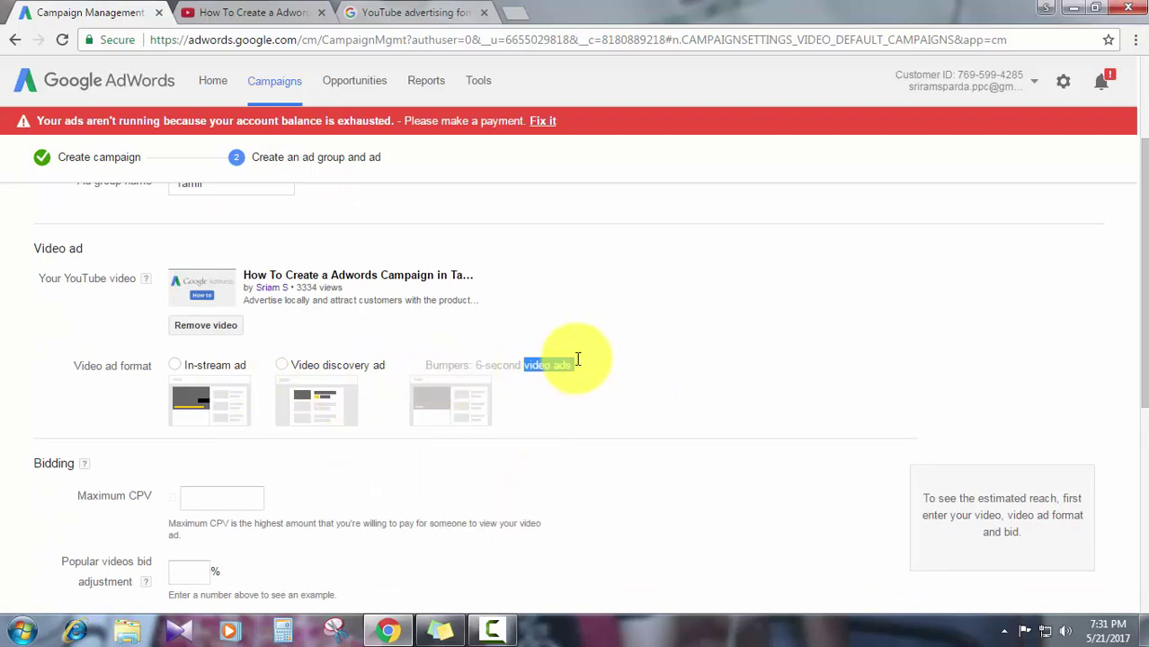
pyautogui.click(260, 11)
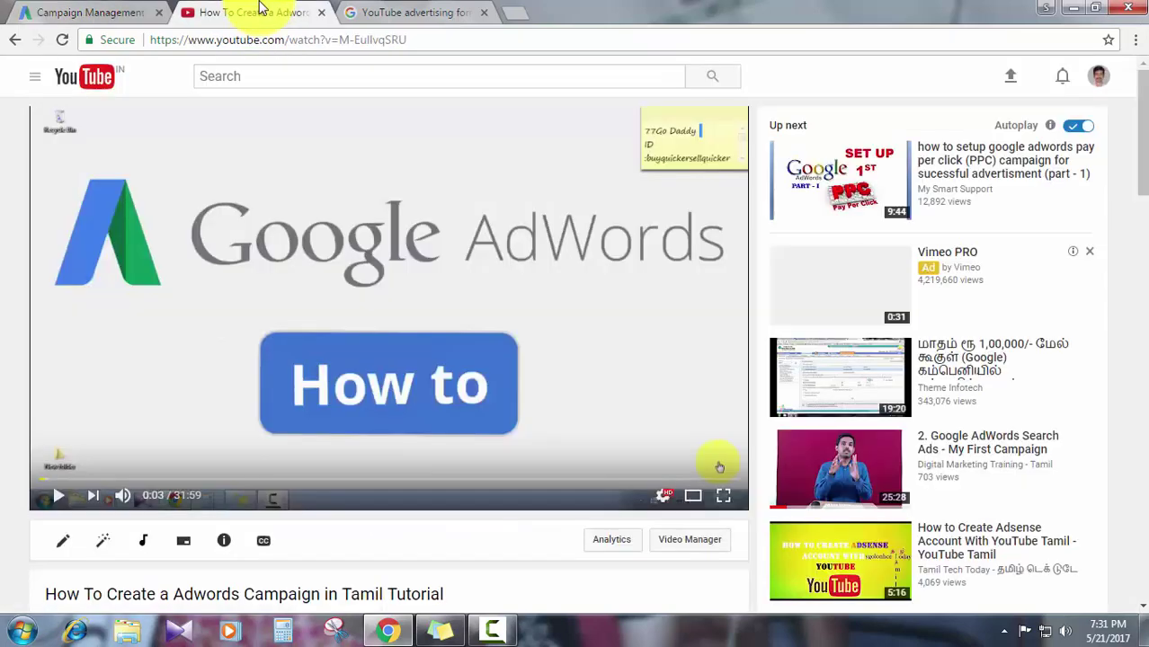
pyautogui.click(79, 11)
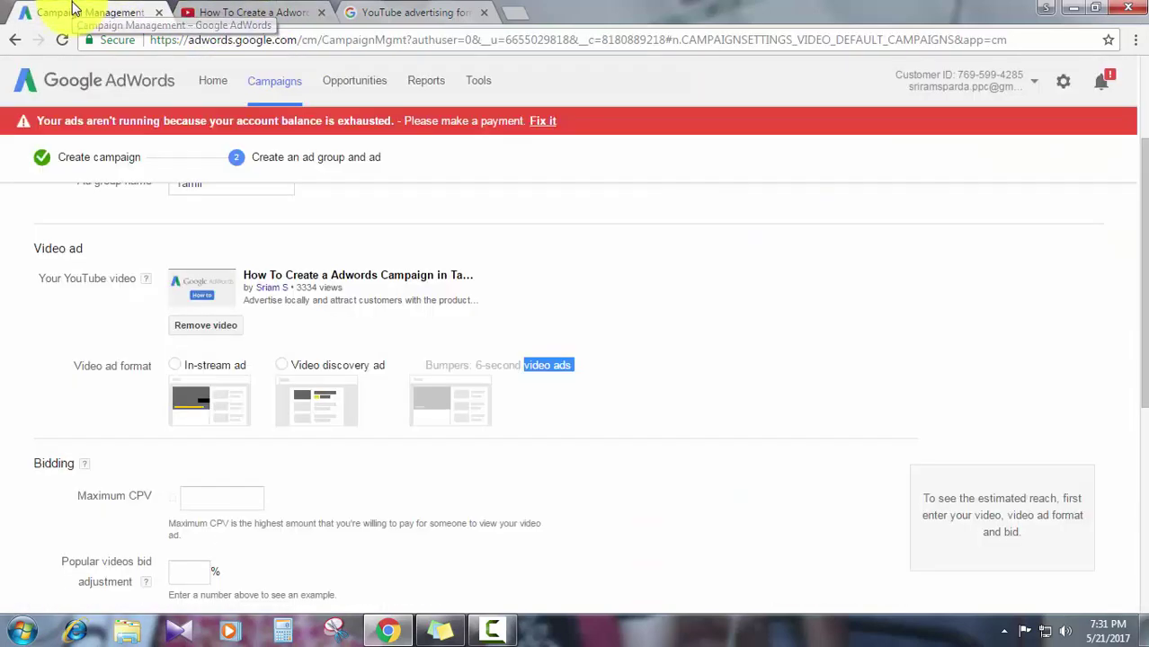
pyautogui.click(449, 377)
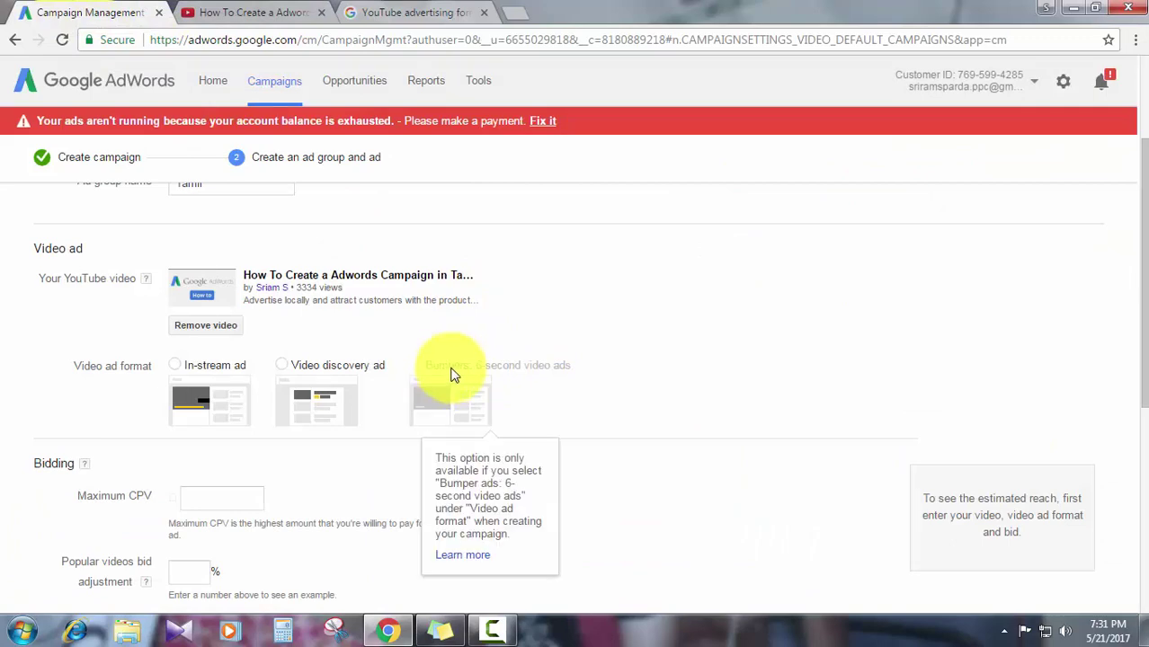
pyautogui.moveTo(433, 369); pyautogui.dragTo(587, 367)
pyautogui.click(557, 392)
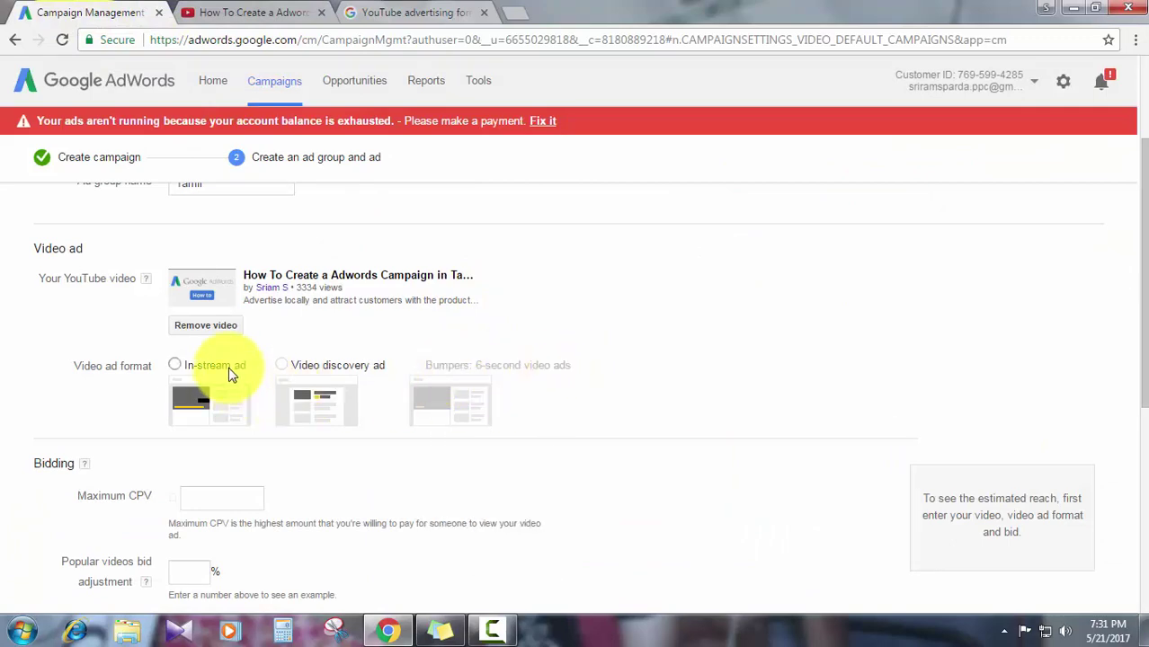
# Compare the descriptions, fields and previews of the In-stream and Video discovery ad formats by switching between them.
pyautogui.click(229, 367)
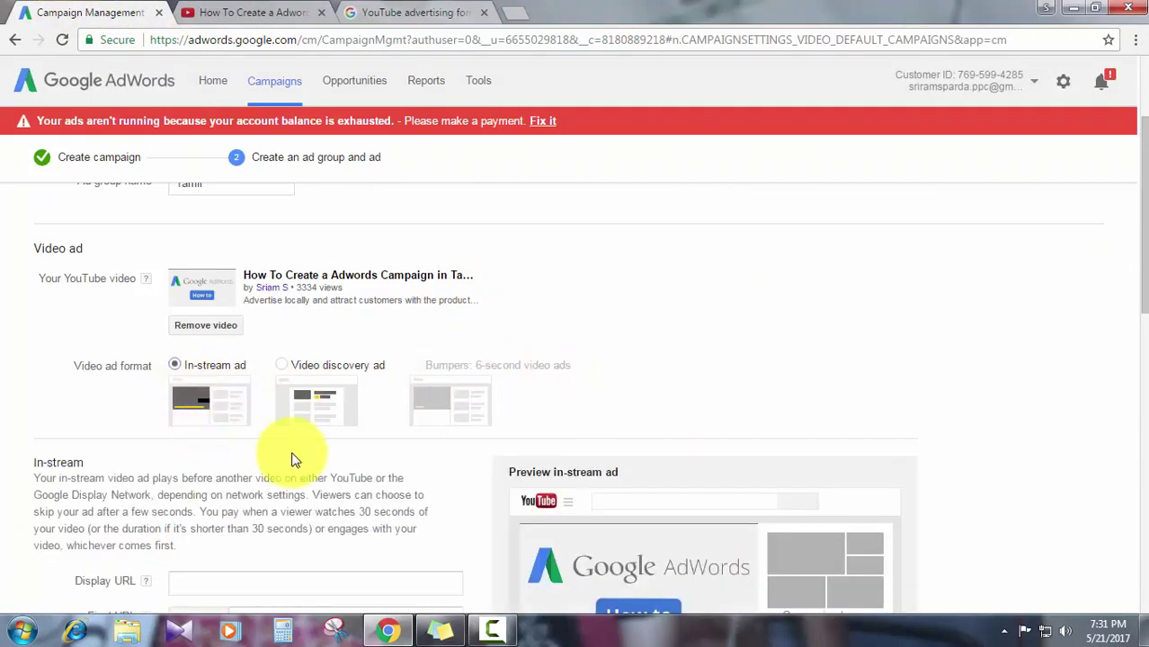
pyautogui.scroll(-2, 290, 457)
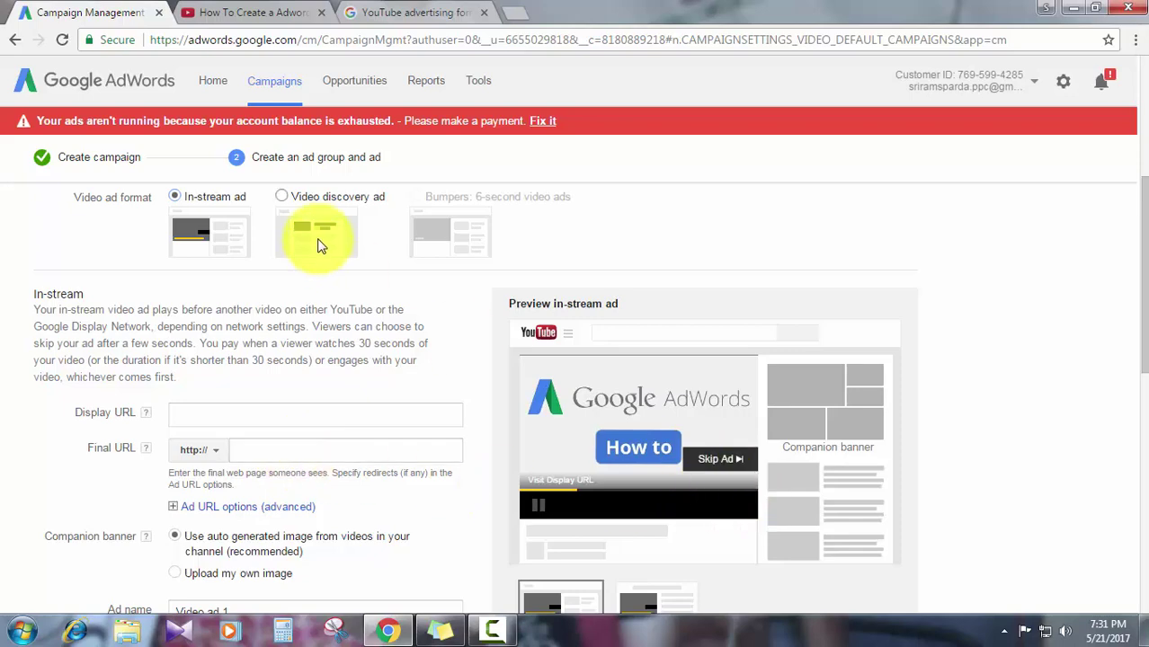
pyautogui.click(338, 203)
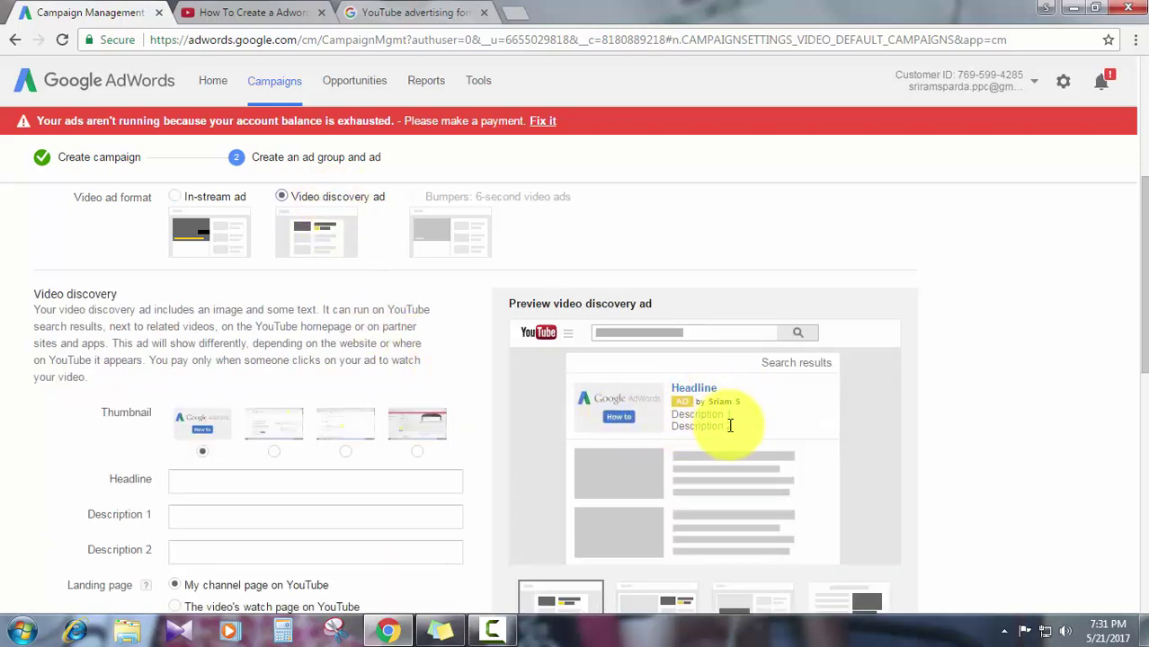
pyautogui.scroll(-1, 734, 478)
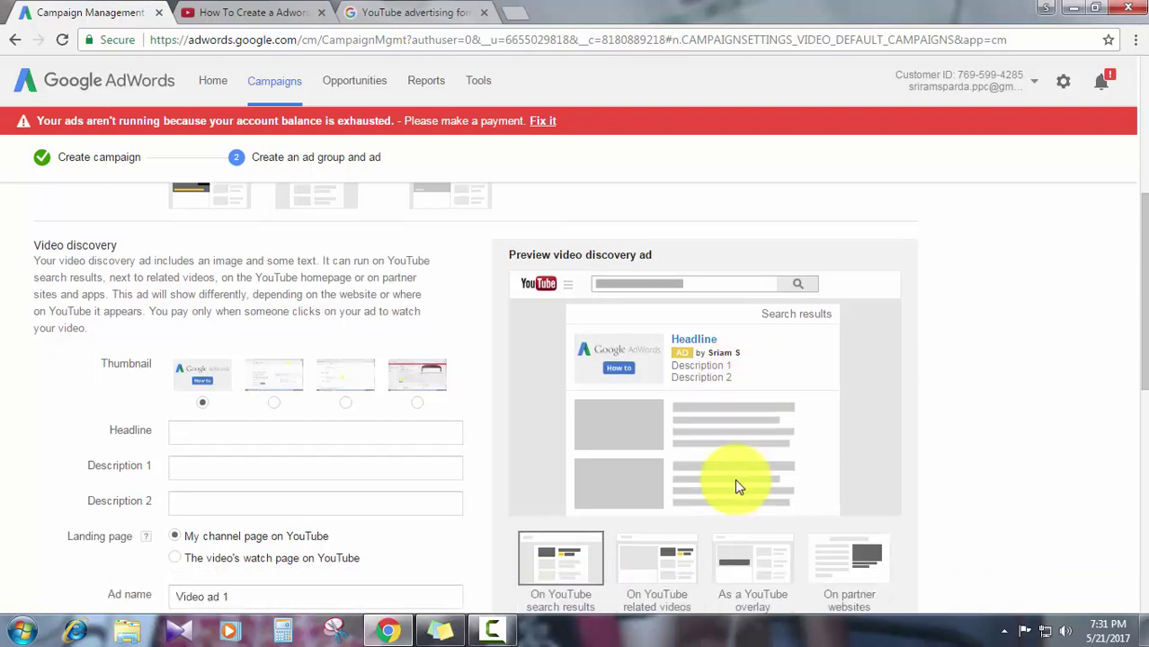
pyautogui.scroll(1, 734, 487)
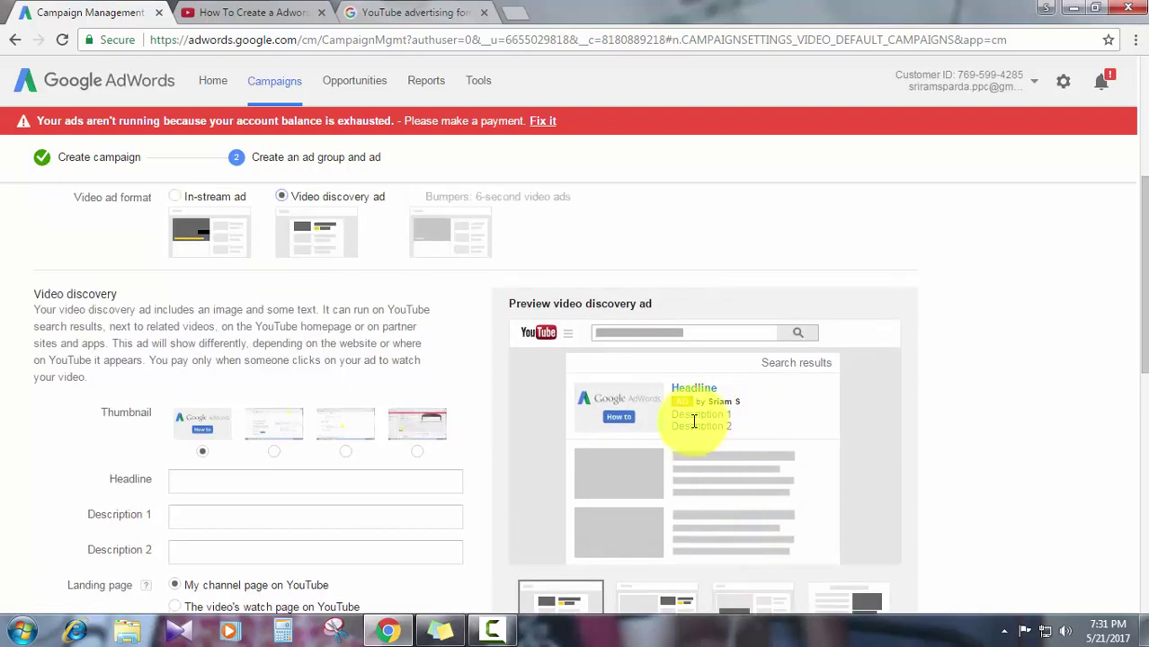
pyautogui.click(211, 203)
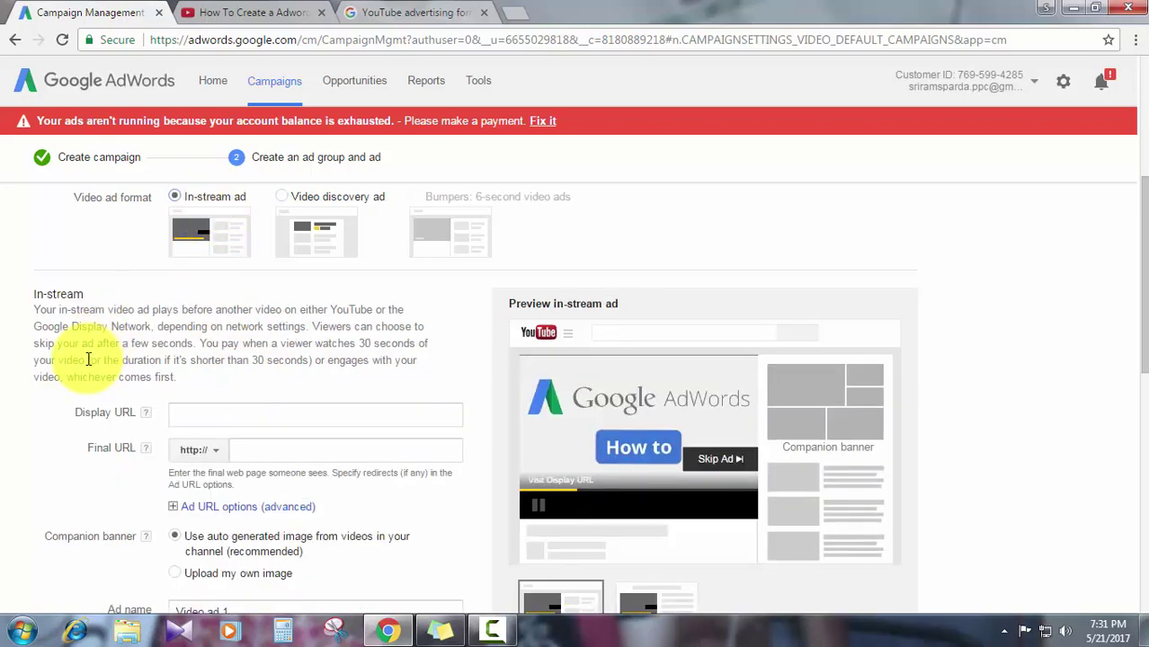
pyautogui.scroll(1, 180, 333)
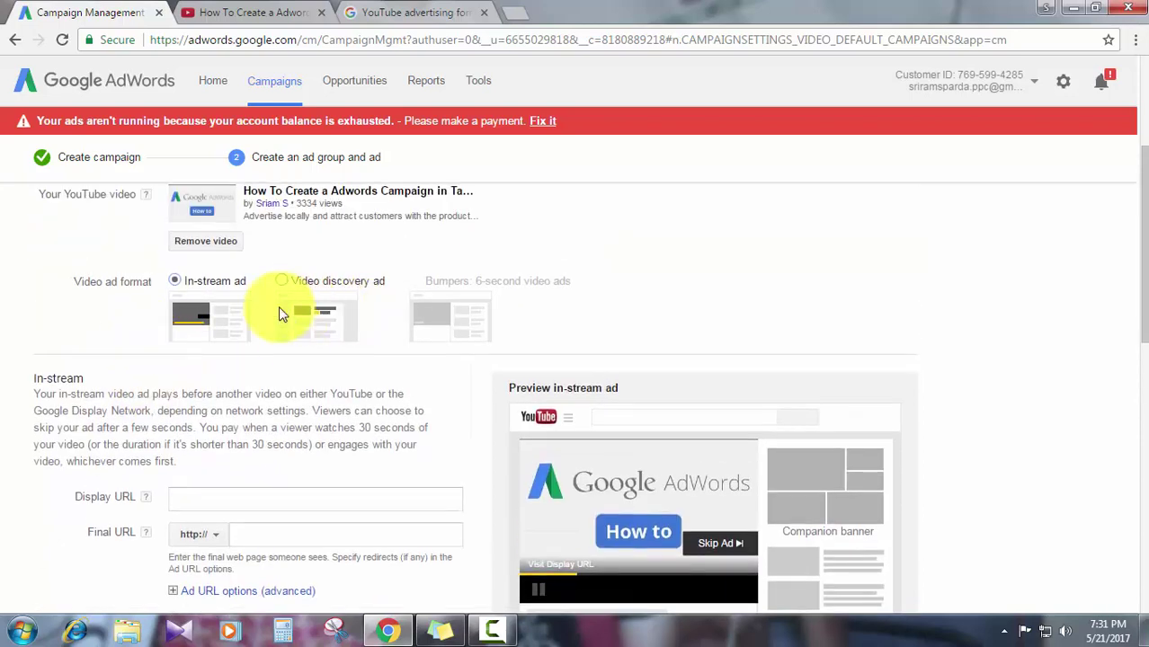
pyautogui.scroll(1, 109, 309)
pyautogui.scroll(-2, 110, 308)
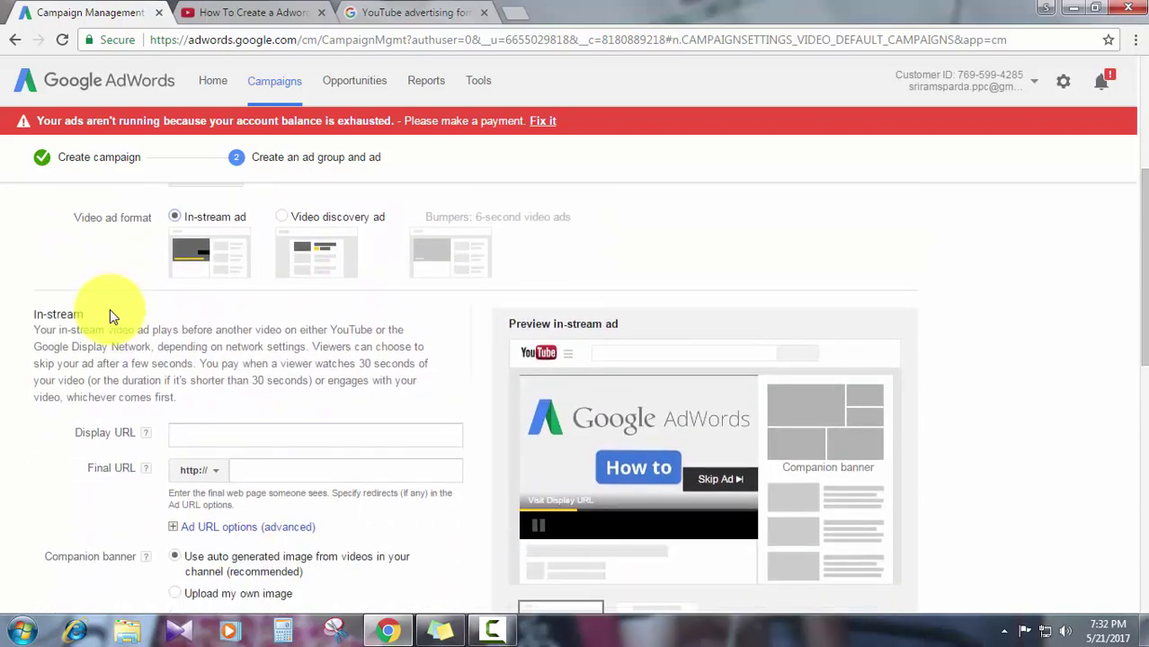
pyautogui.scroll(-1, 110, 310)
pyautogui.scroll(2, 109, 310)
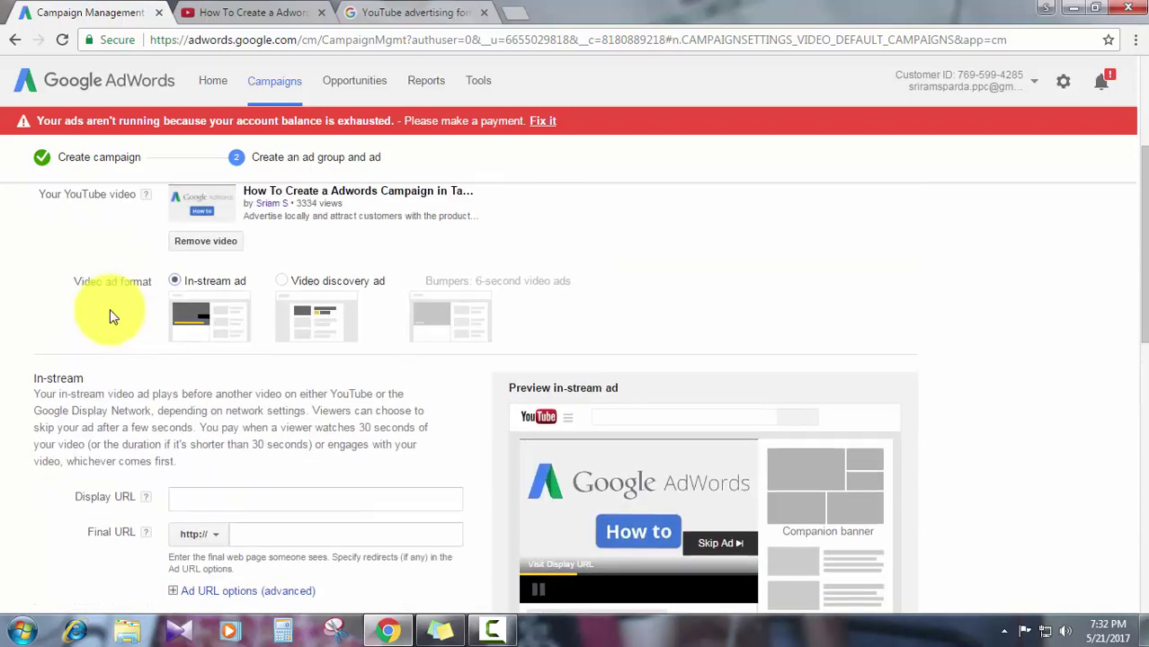
# Choose Video discovery ad as the video ad format and review its thumbnail, headline and description fields.
pyautogui.click(331, 286)
pyautogui.scroll(-2, 4, 449)
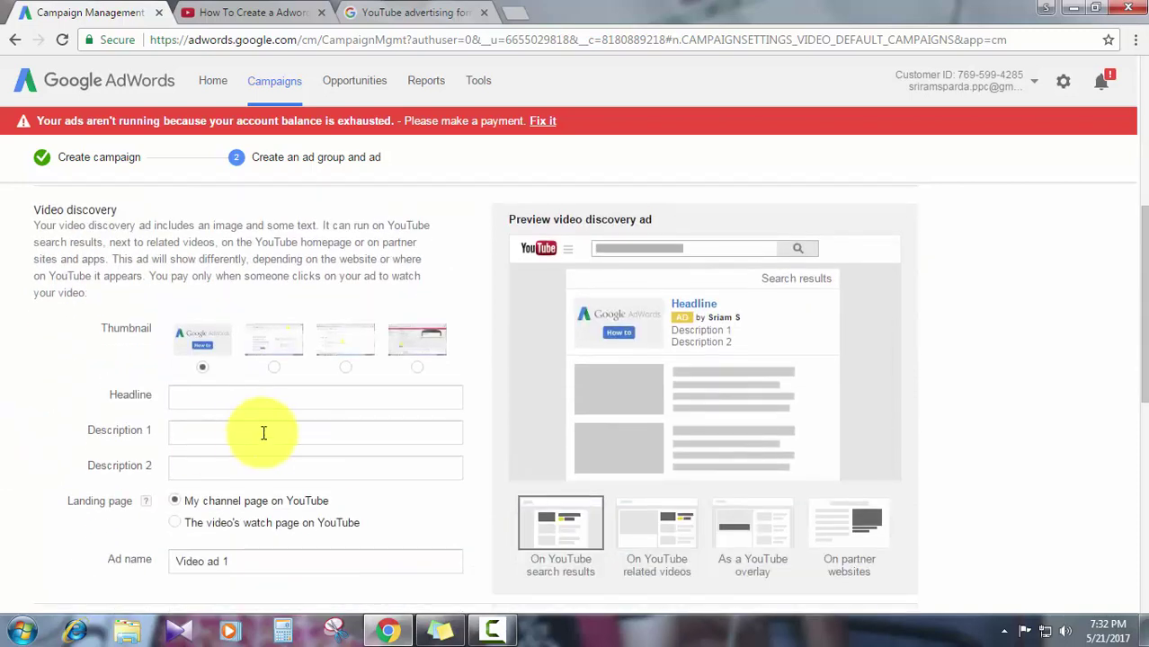
pyautogui.click(254, 396)
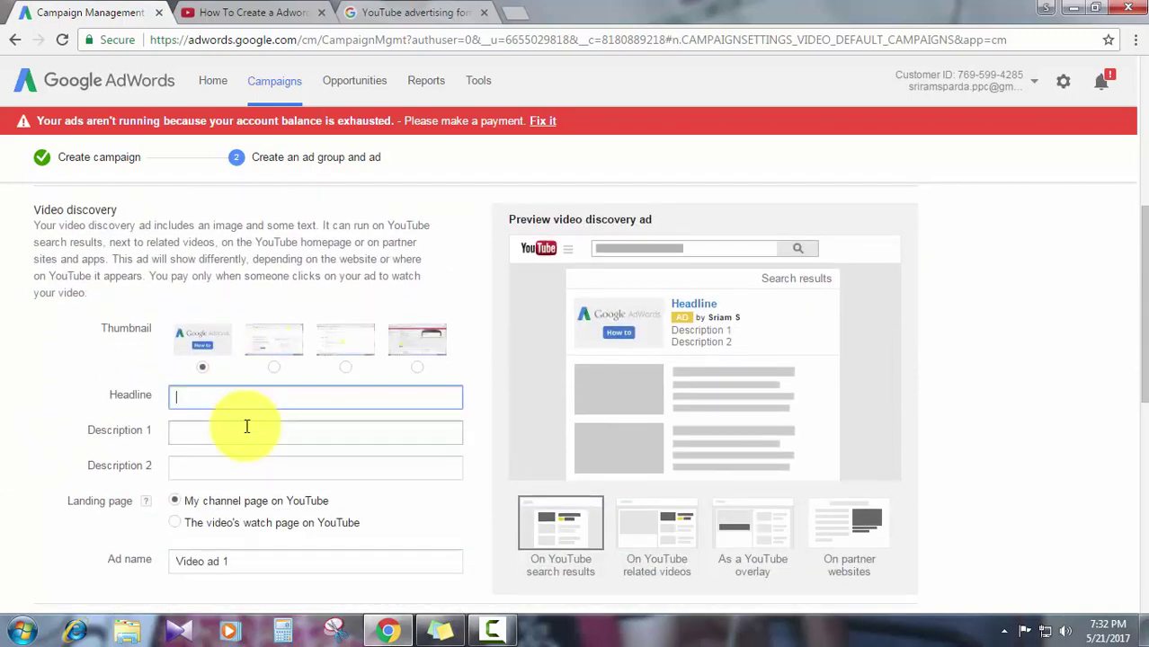
pyautogui.click(247, 430)
pyautogui.click(246, 465)
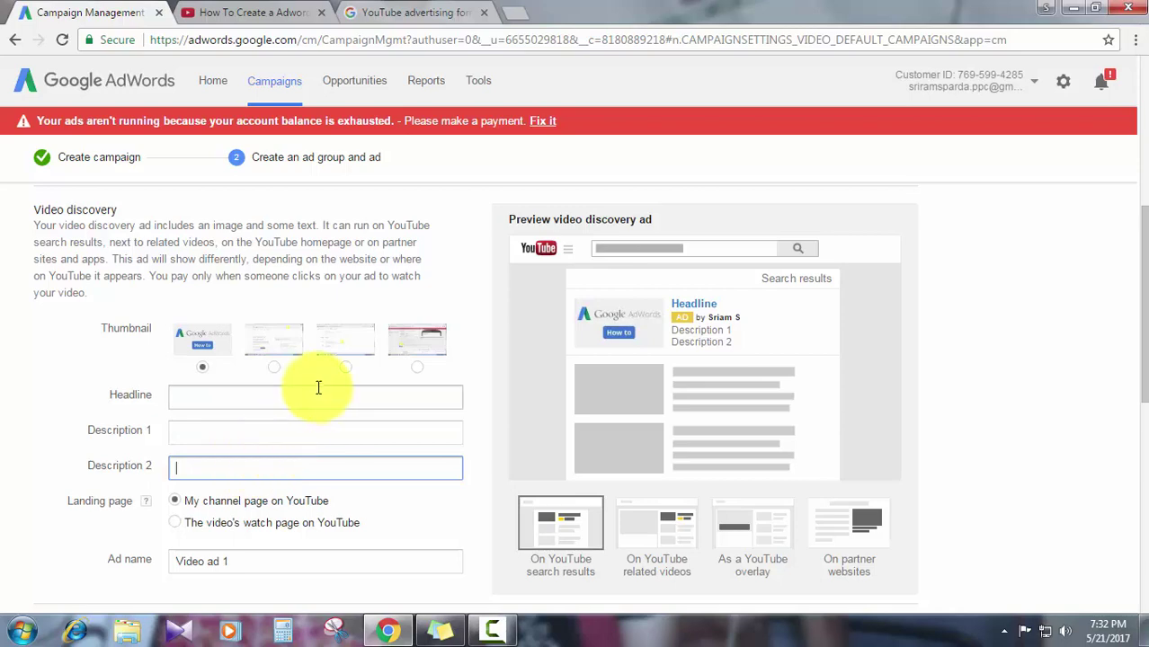
pyautogui.scroll(2, 318, 386)
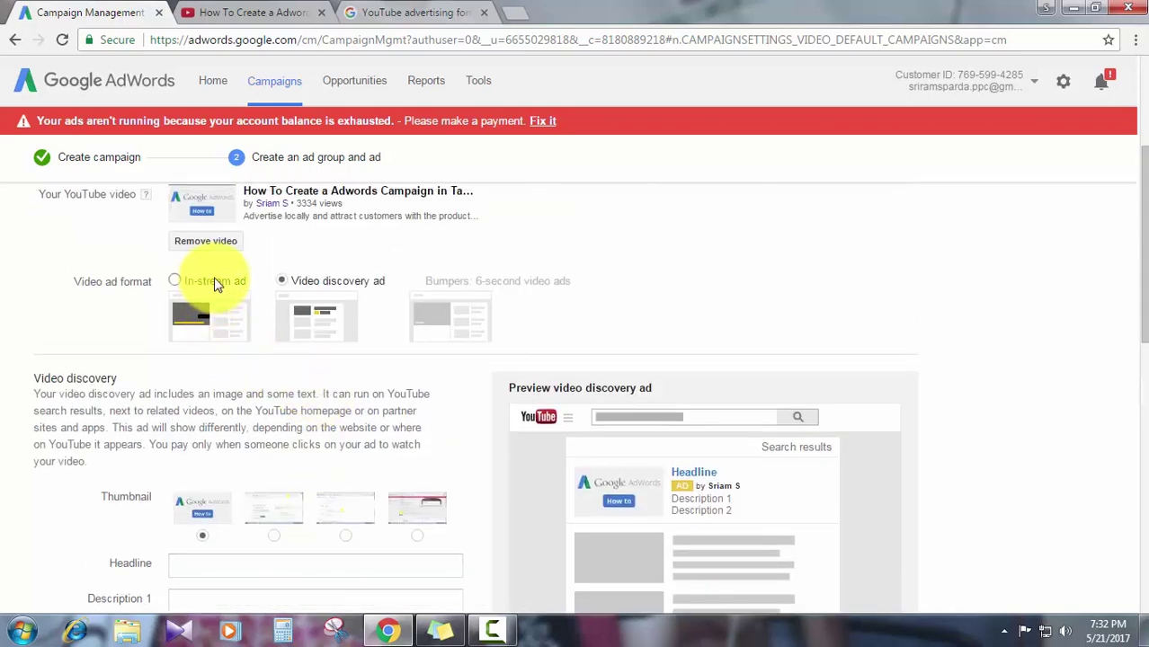
pyautogui.scroll(-2, 235, 376)
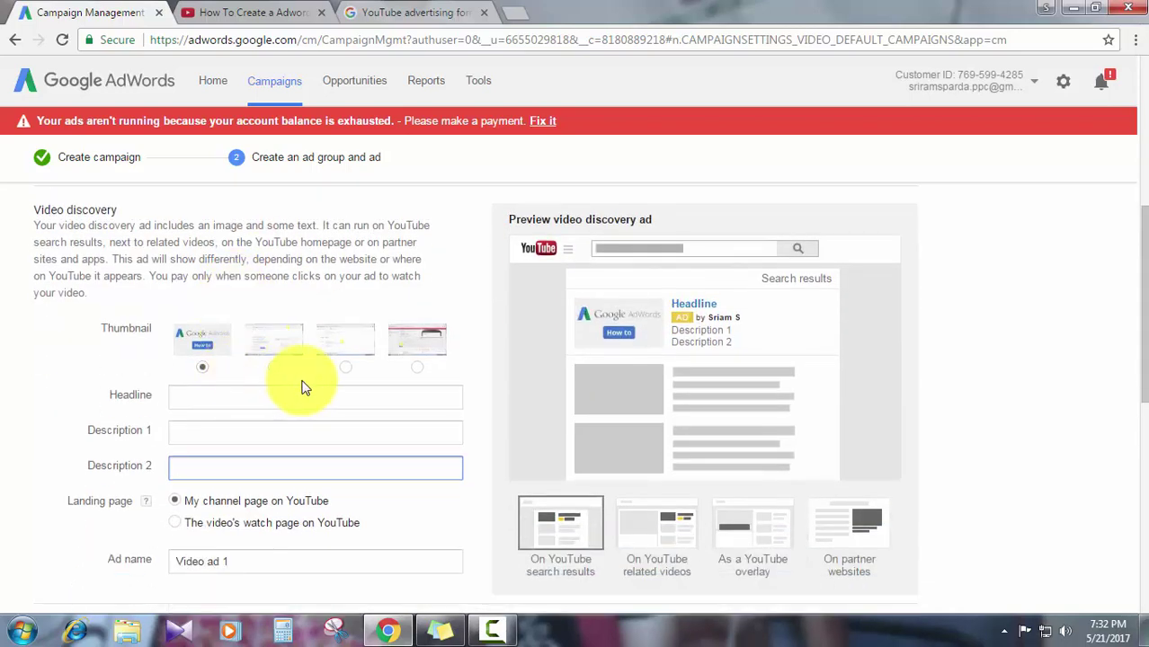
# Compare the four thumbnail options in the video discovery ad preview, ending on the first one, the Google AdWords "How to" image.
pyautogui.click(276, 370)
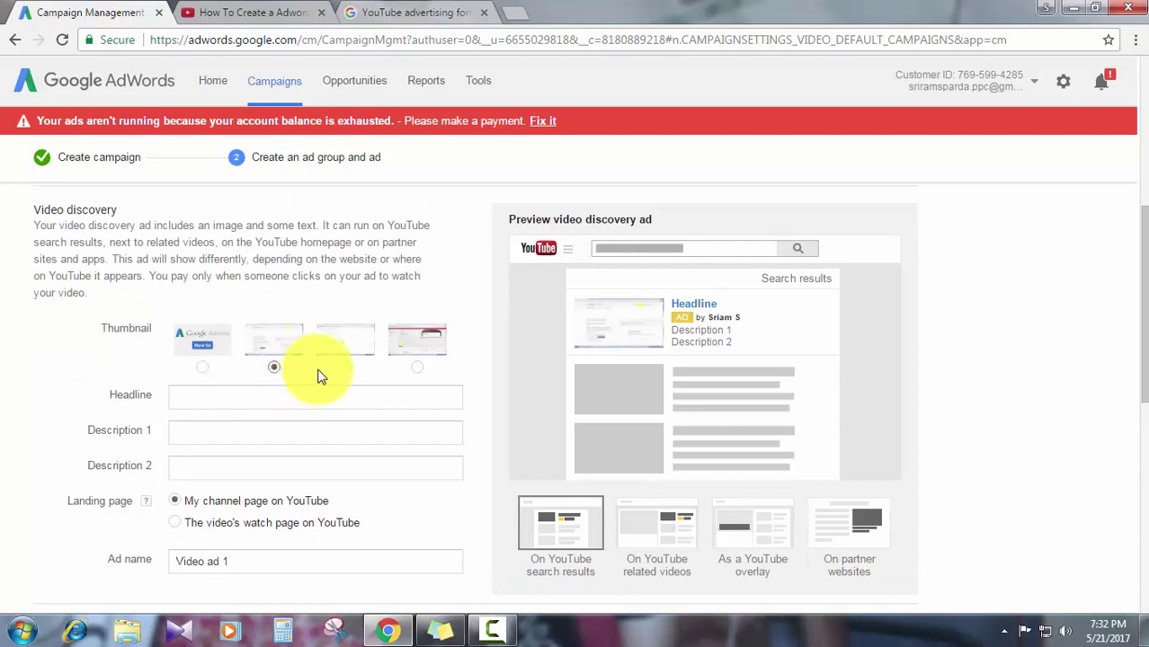
pyautogui.click(348, 368)
pyautogui.click(418, 367)
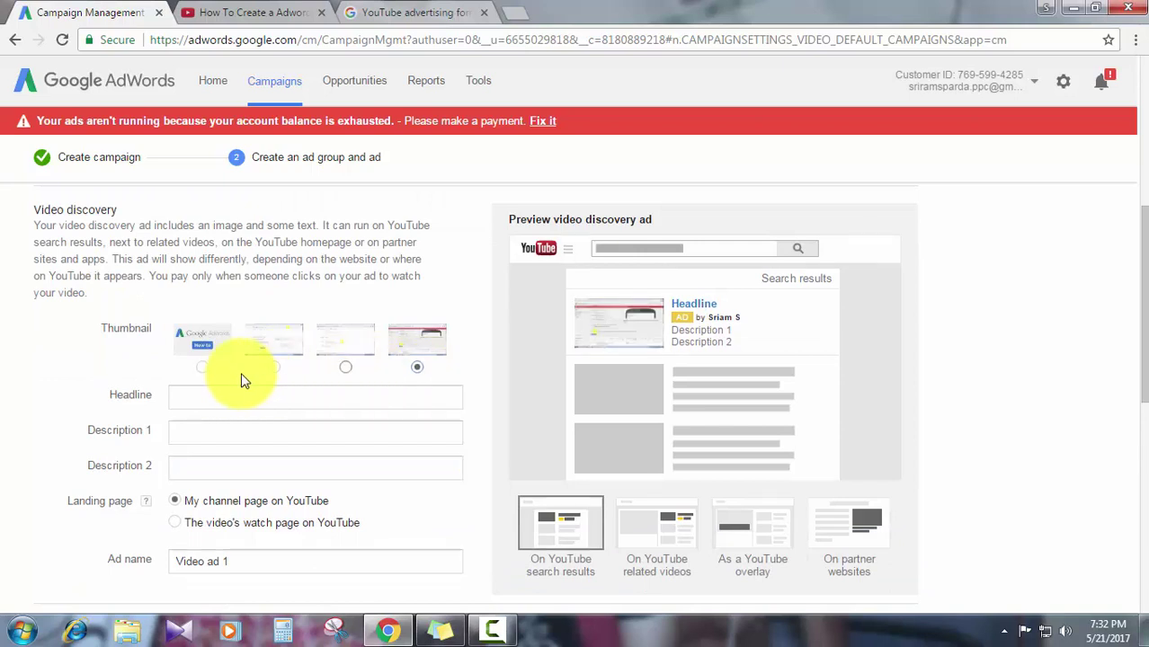
pyautogui.click(202, 367)
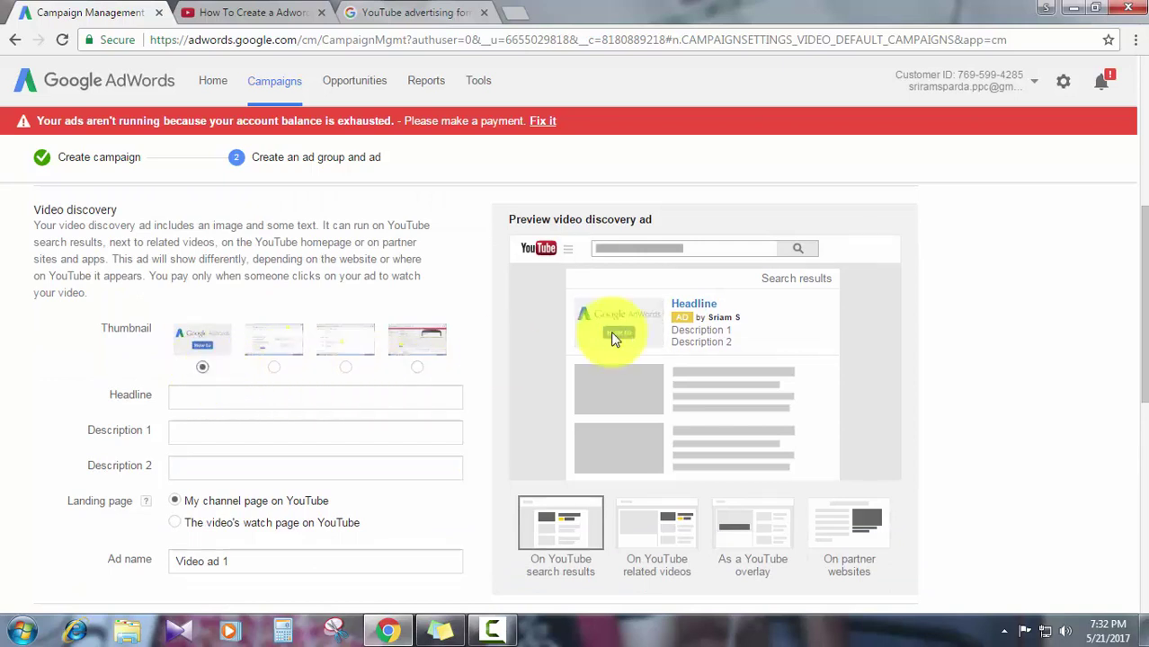
# Fill the discovery ad with placeholder text: headline "fghfhg", description 1 "njnkjnk" and description 2 "bjhblkj".
pyautogui.click(216, 396)
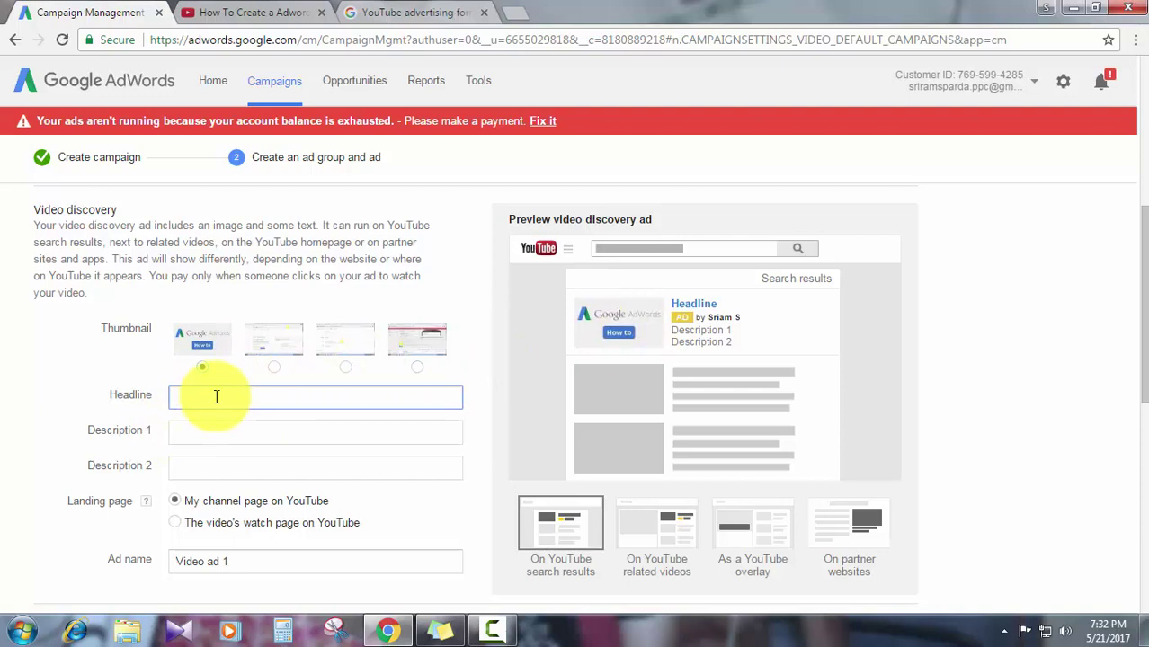
pyautogui.write('fghfhg')
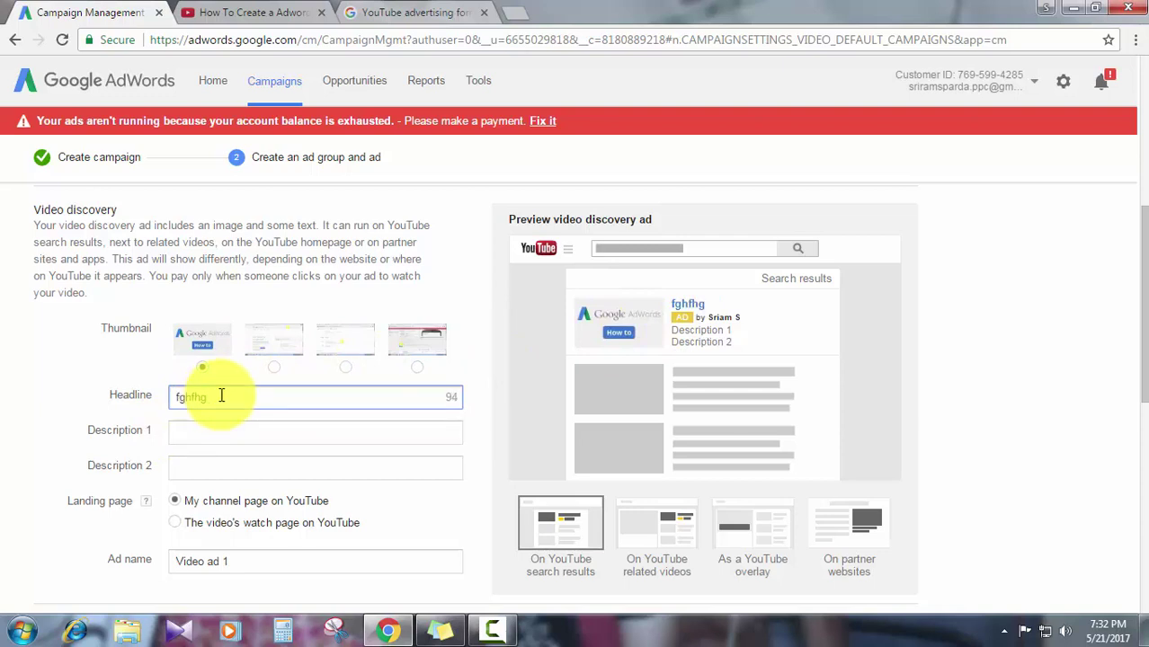
pyautogui.click(231, 429)
pyautogui.write('njnkjnk')
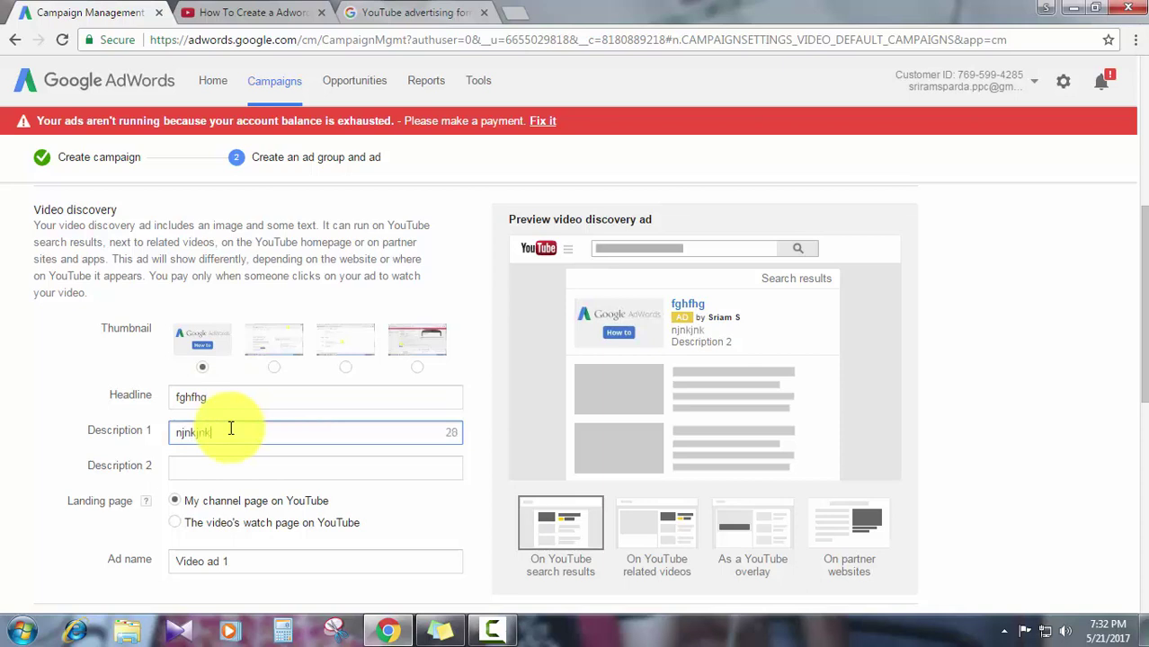
pyautogui.click(274, 466)
pyautogui.write('bjhblkj')
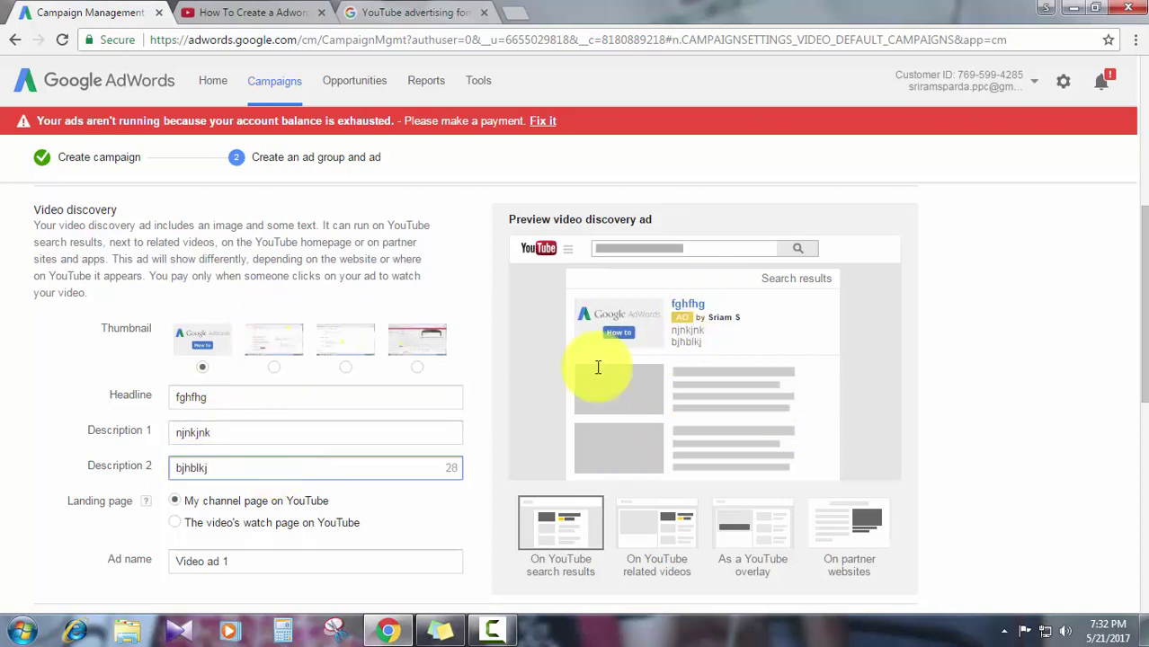
# Clear the placeholder text from both description fields and the headline of the discovery ad.
pyautogui.moveTo(238, 465); pyautogui.dragTo(122, 465)
pyautogui.press('BackSpace')
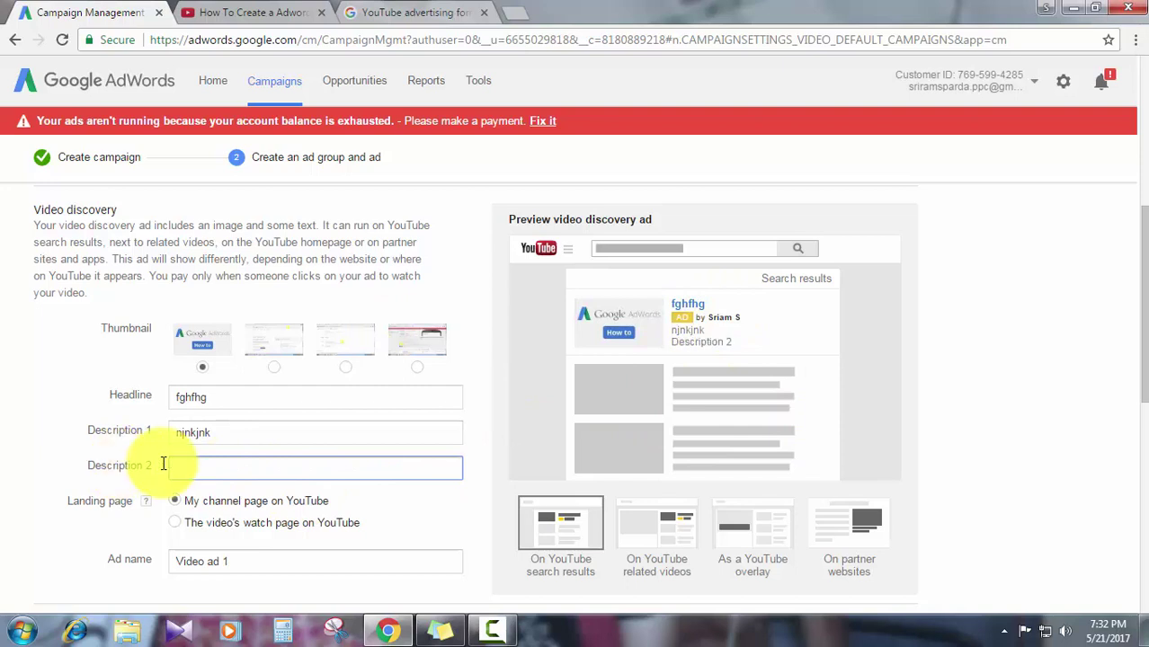
pyautogui.moveTo(226, 433); pyautogui.dragTo(72, 430)
pyautogui.press('BackSpace')
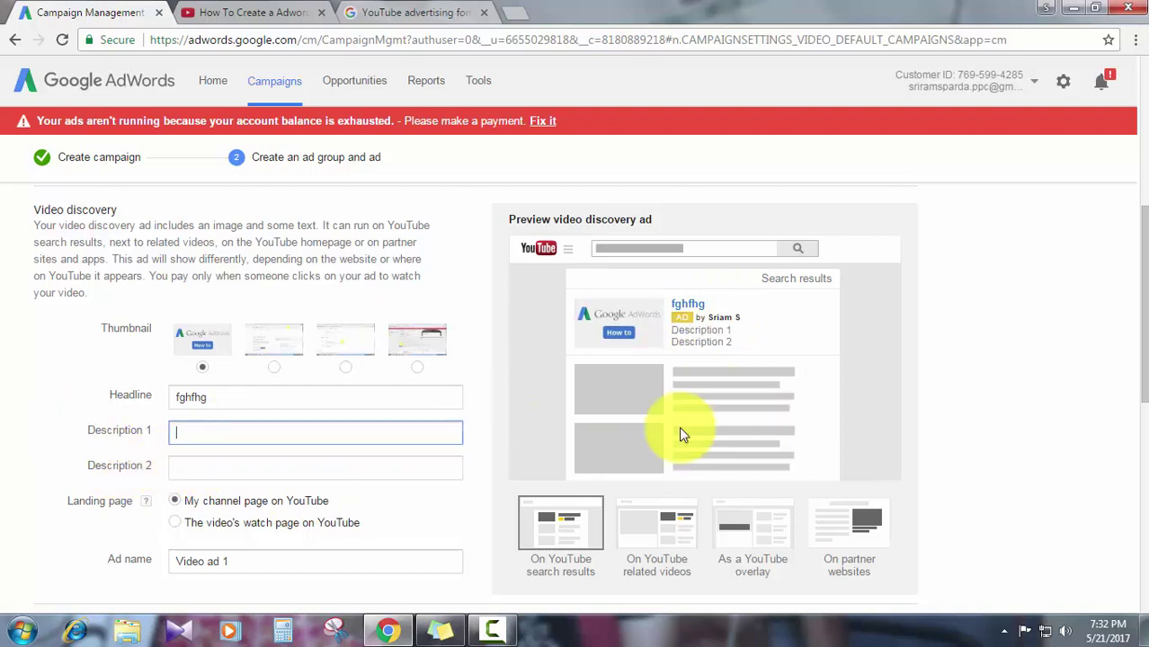
pyautogui.moveTo(396, 396); pyautogui.dragTo(76, 397)
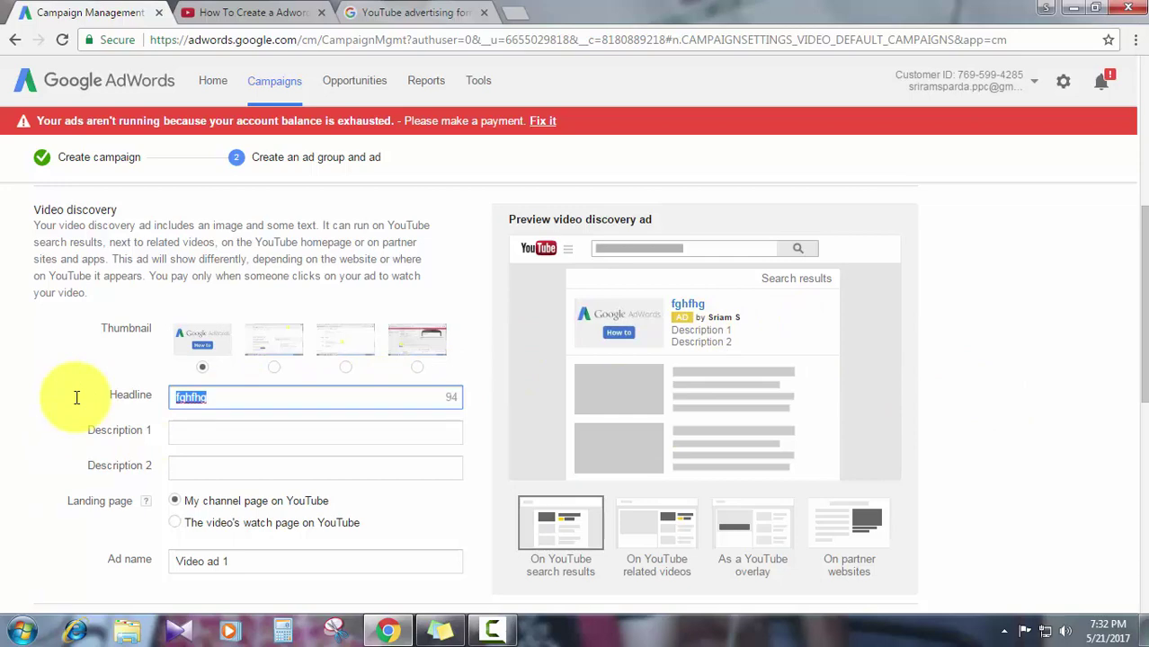
pyautogui.press('BackSpace')
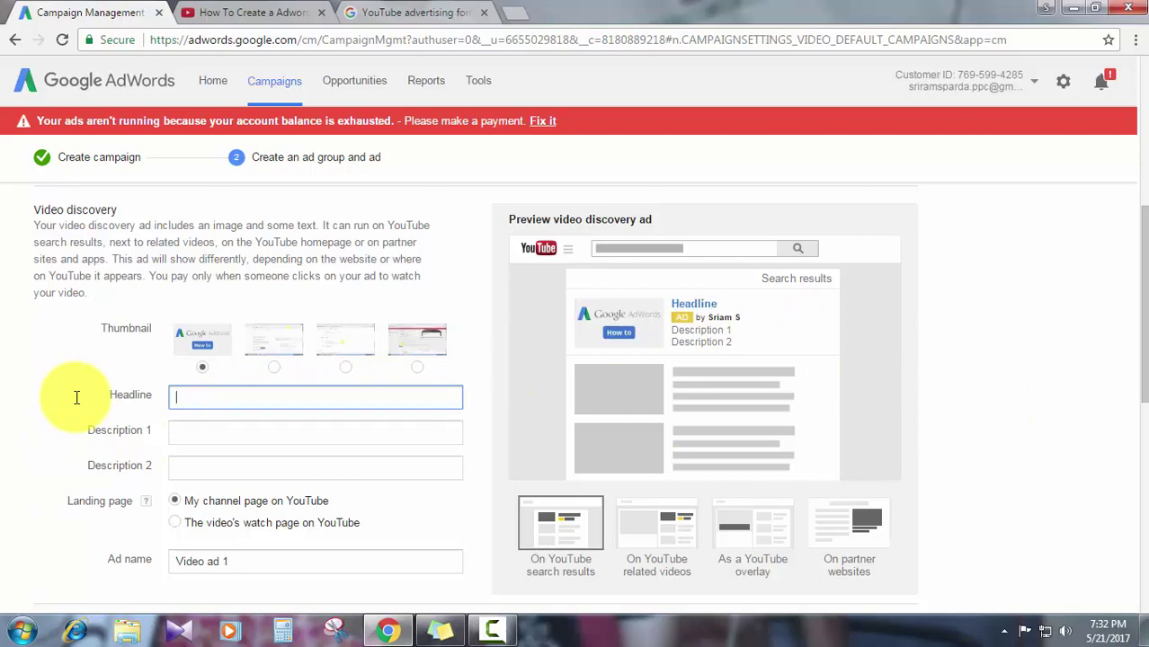
# Compare the channel page and video watch page choices for the ad's landing page and read the landing page help.
pyautogui.scroll(-2, 77, 401)
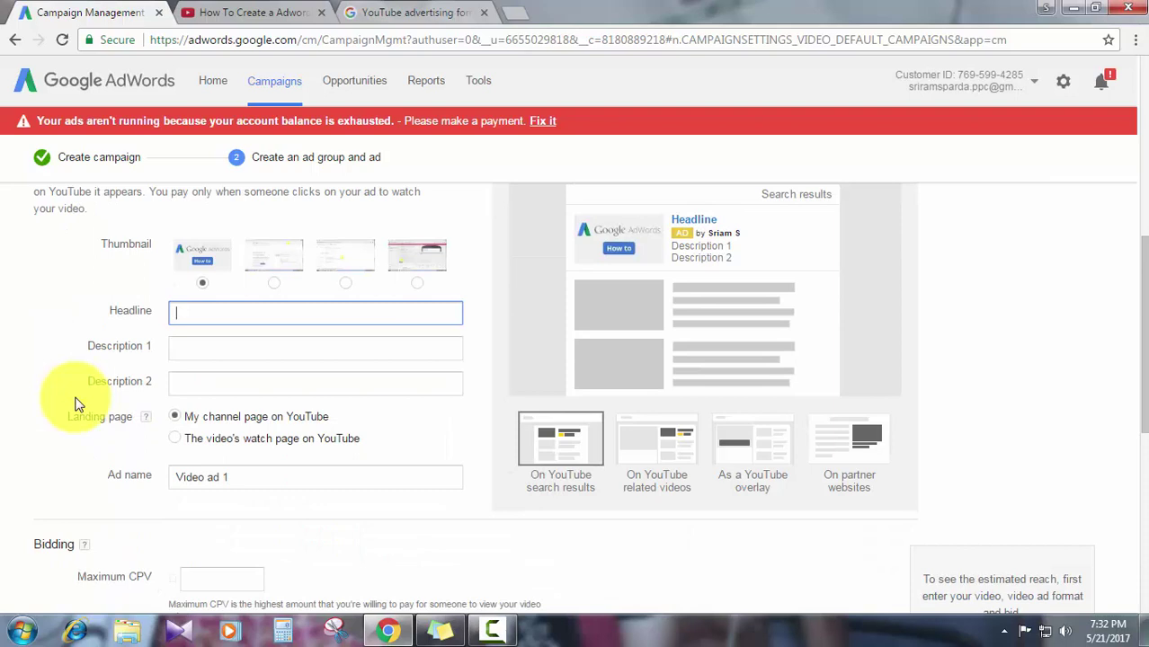
pyautogui.click(250, 451)
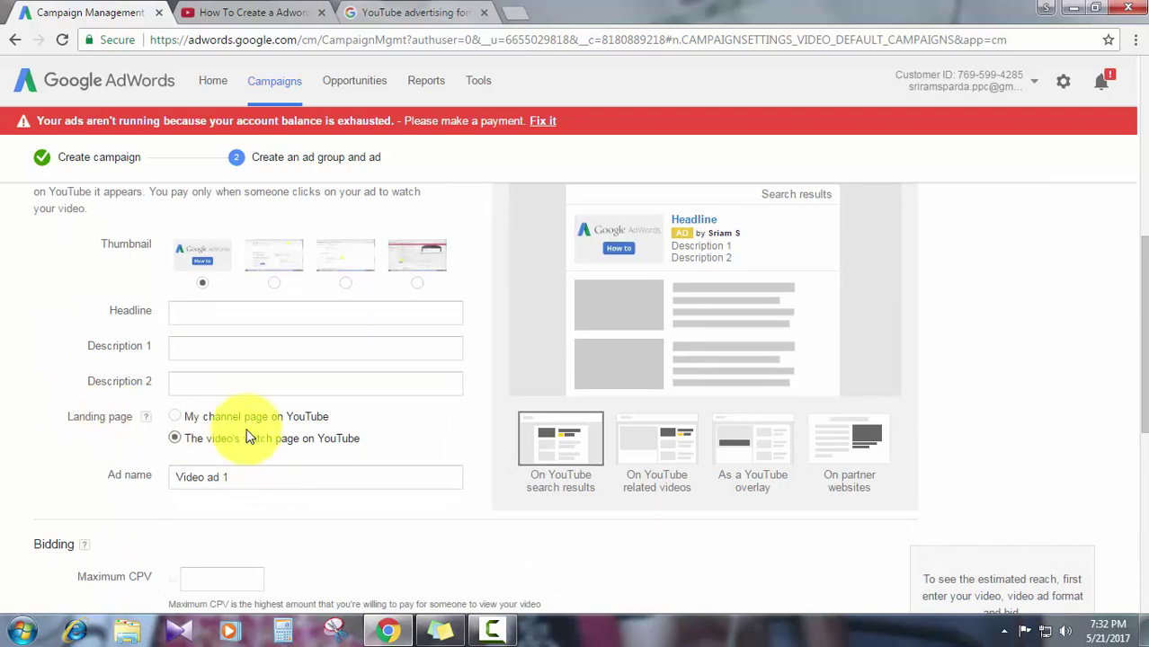
pyautogui.click(247, 421)
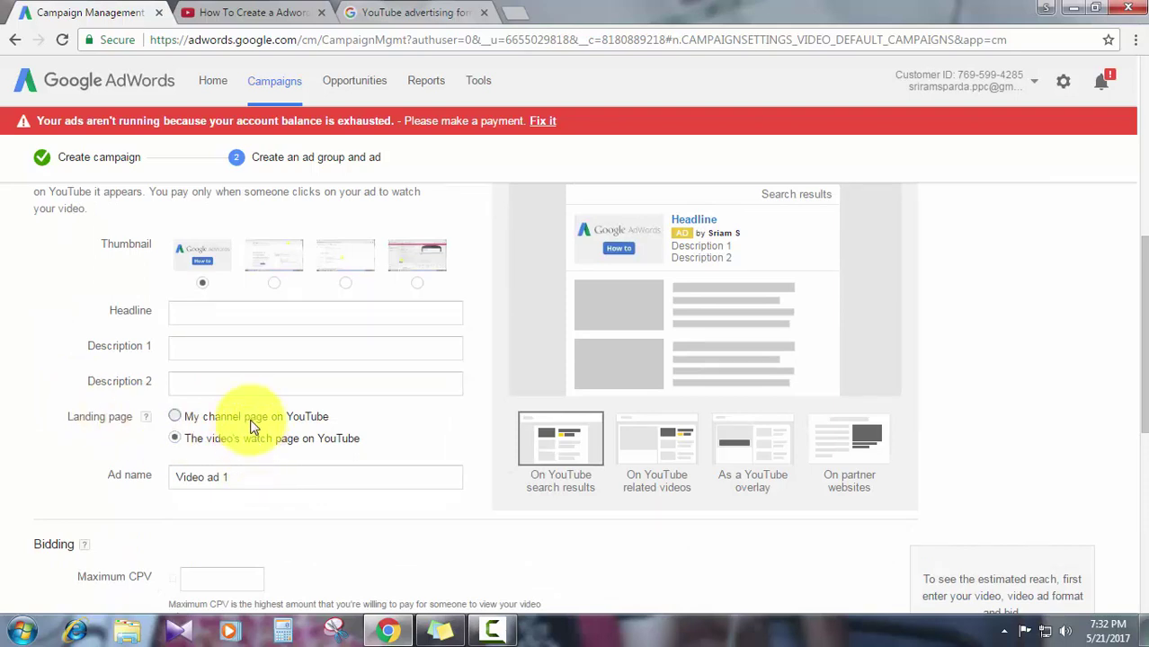
pyautogui.click(258, 435)
pyautogui.click(253, 420)
pyautogui.click(253, 441)
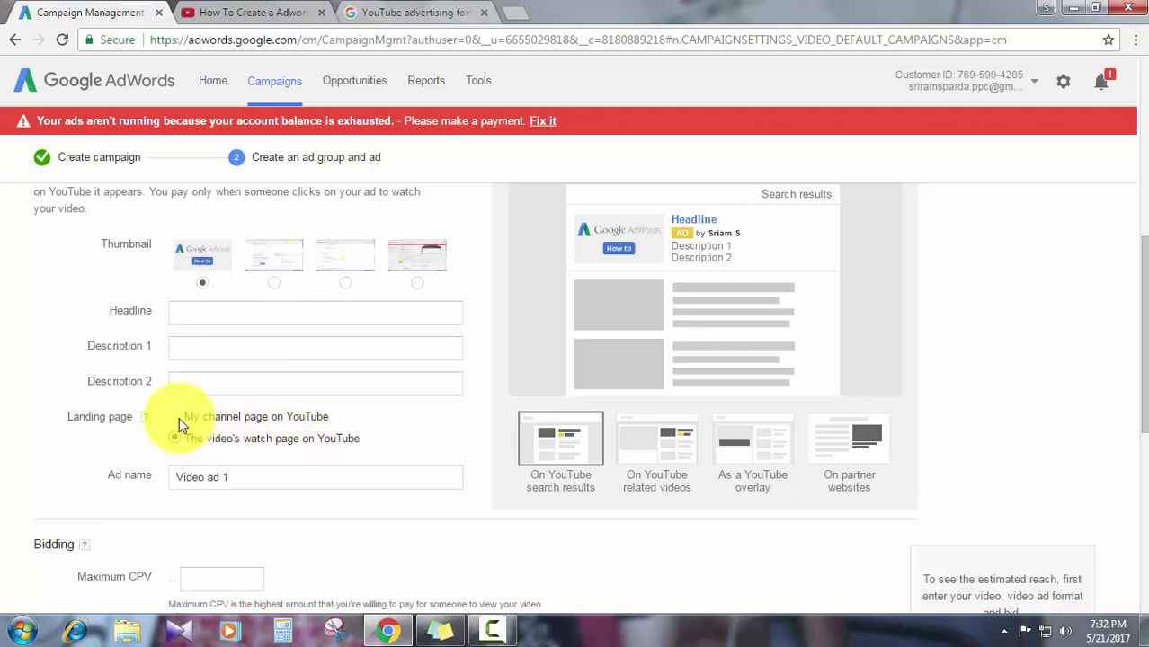
pyautogui.moveTo(149, 425)
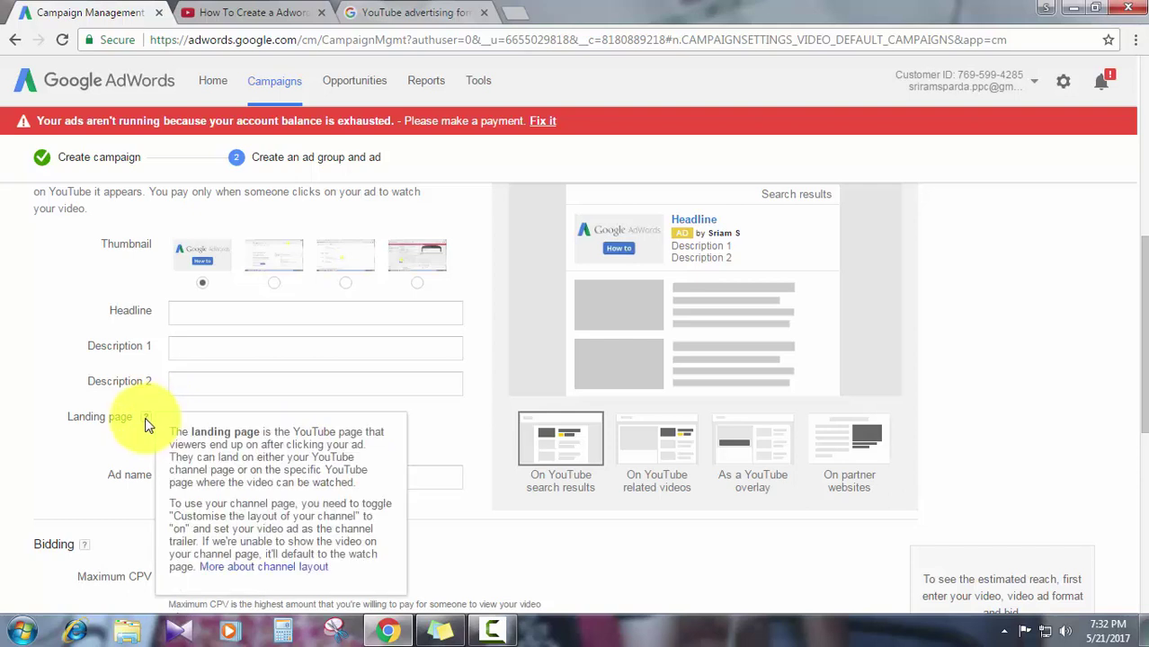
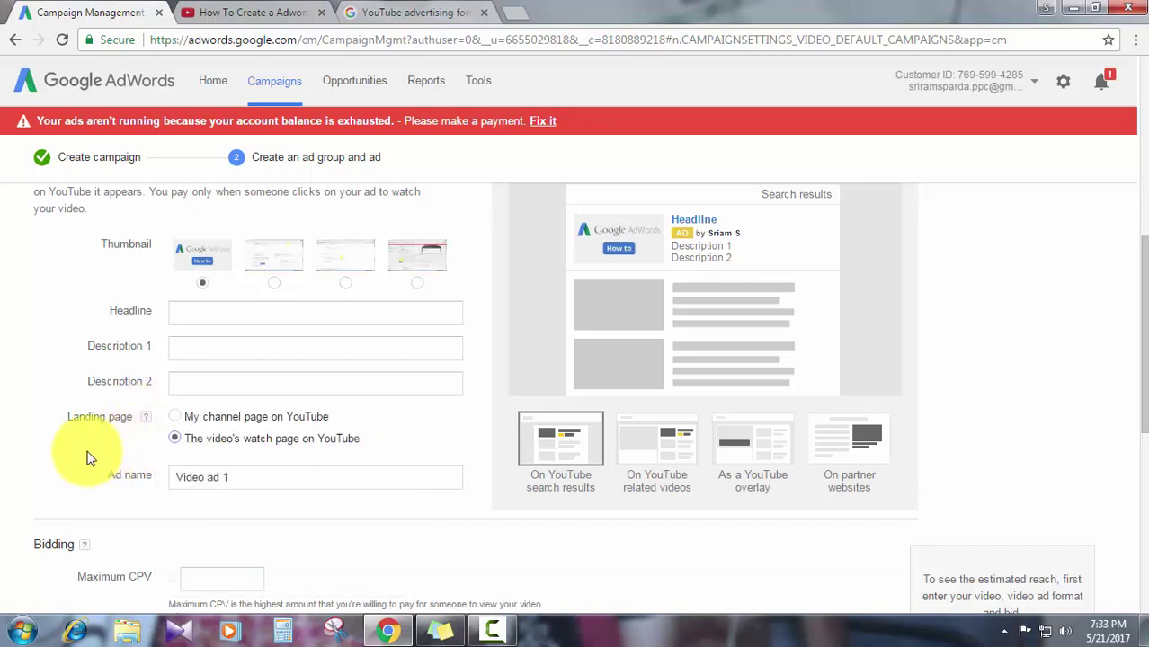
# Review the wording of both landing page options and the help again, ending with My channel page on YouTube selected.
pyautogui.click(306, 418)
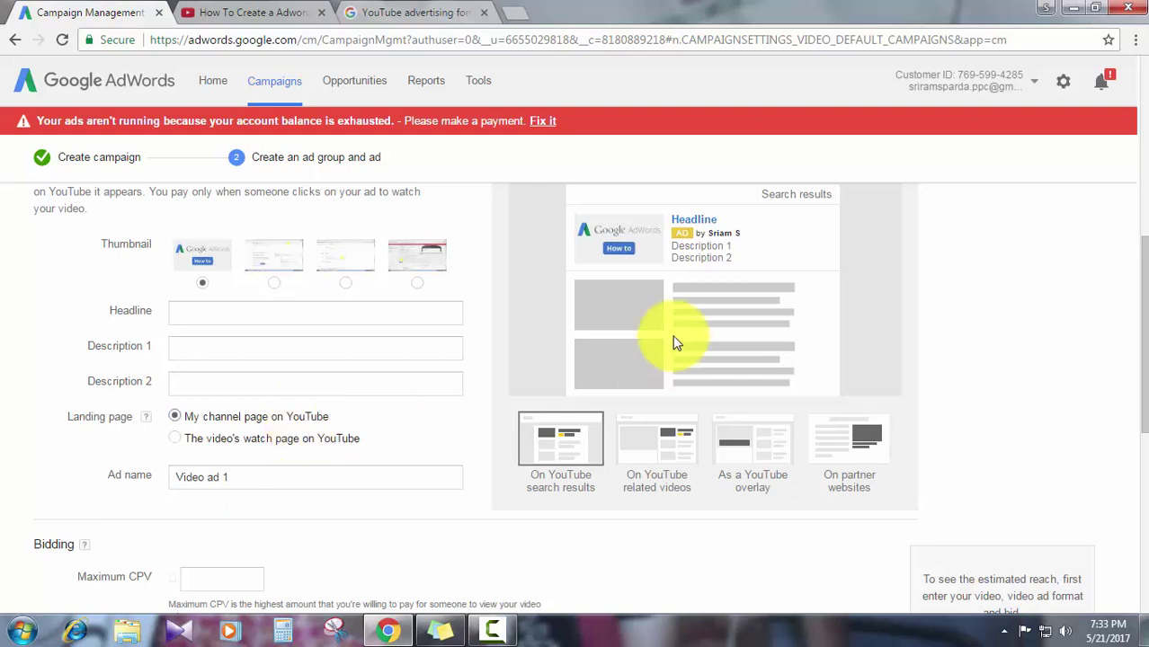
pyautogui.doubleClick(323, 419)
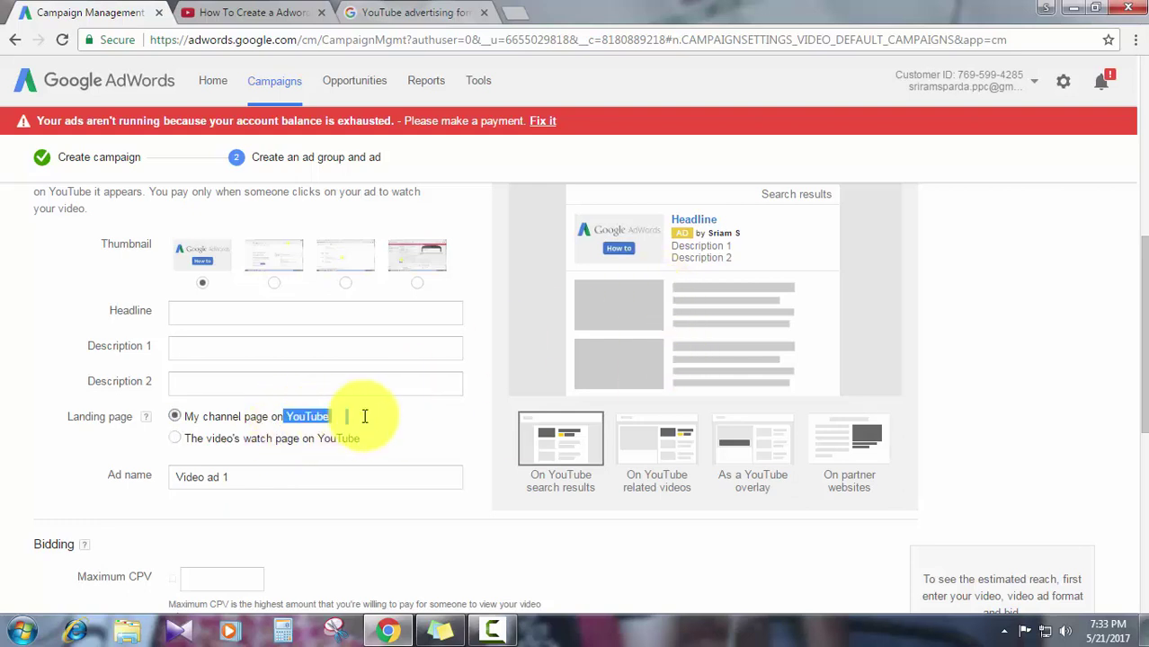
pyautogui.click(252, 443)
pyautogui.moveTo(250, 441); pyautogui.dragTo(364, 438)
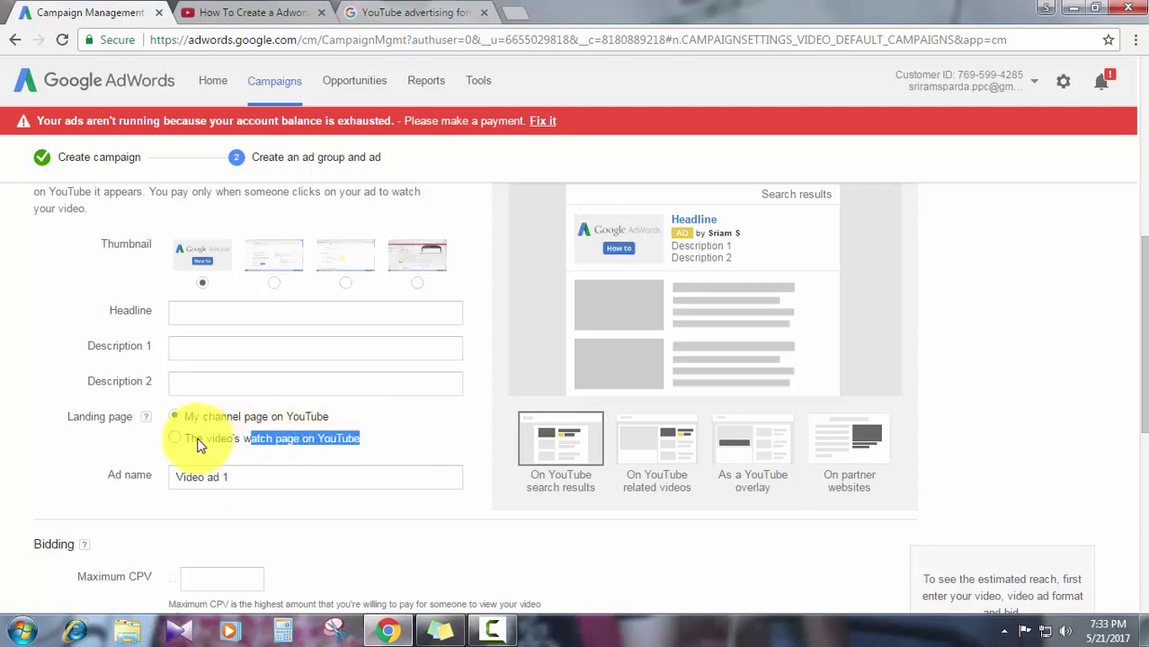
pyautogui.click(174, 438)
pyautogui.moveTo(148, 416)
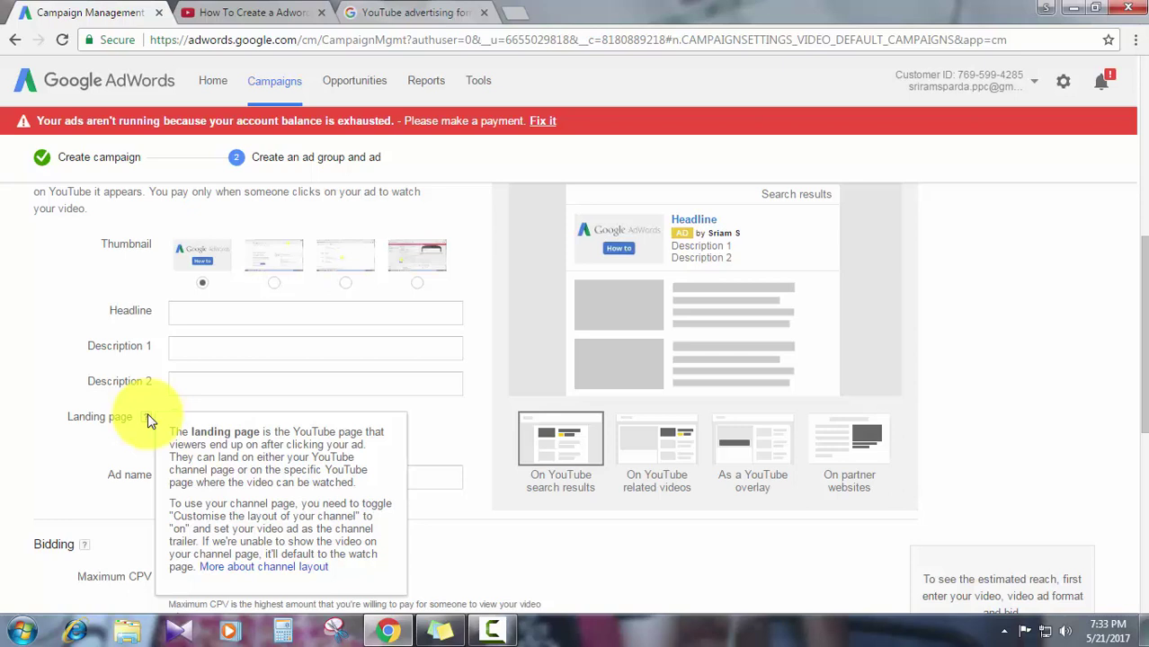
pyautogui.click(295, 418)
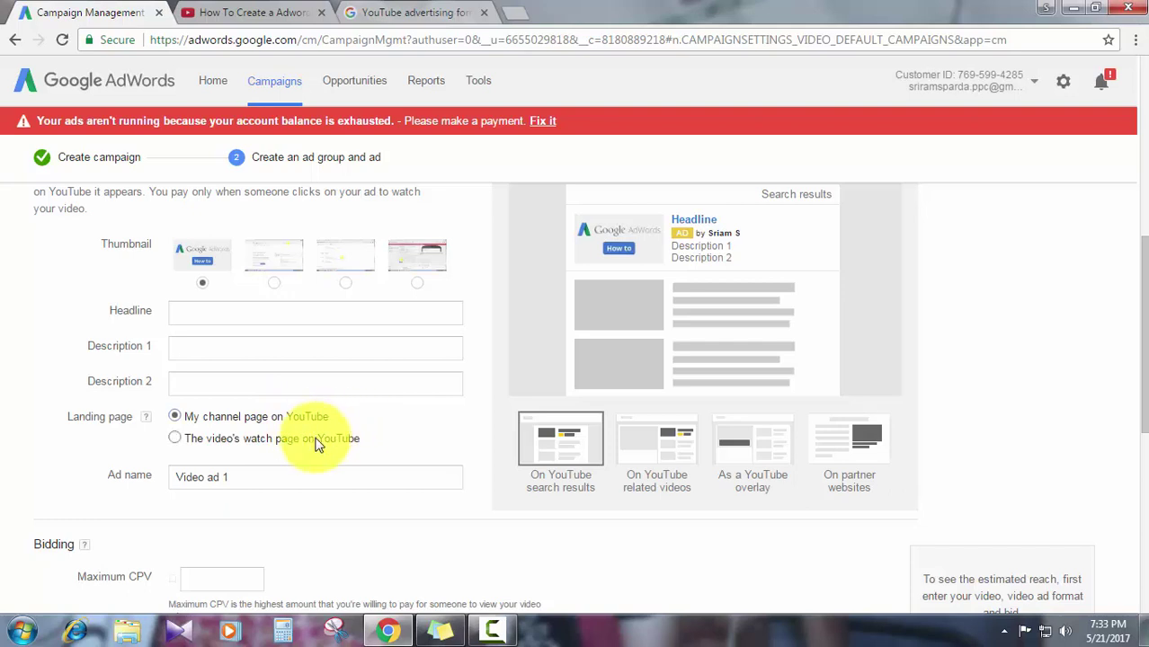
pyautogui.click(317, 437)
pyautogui.click(313, 421)
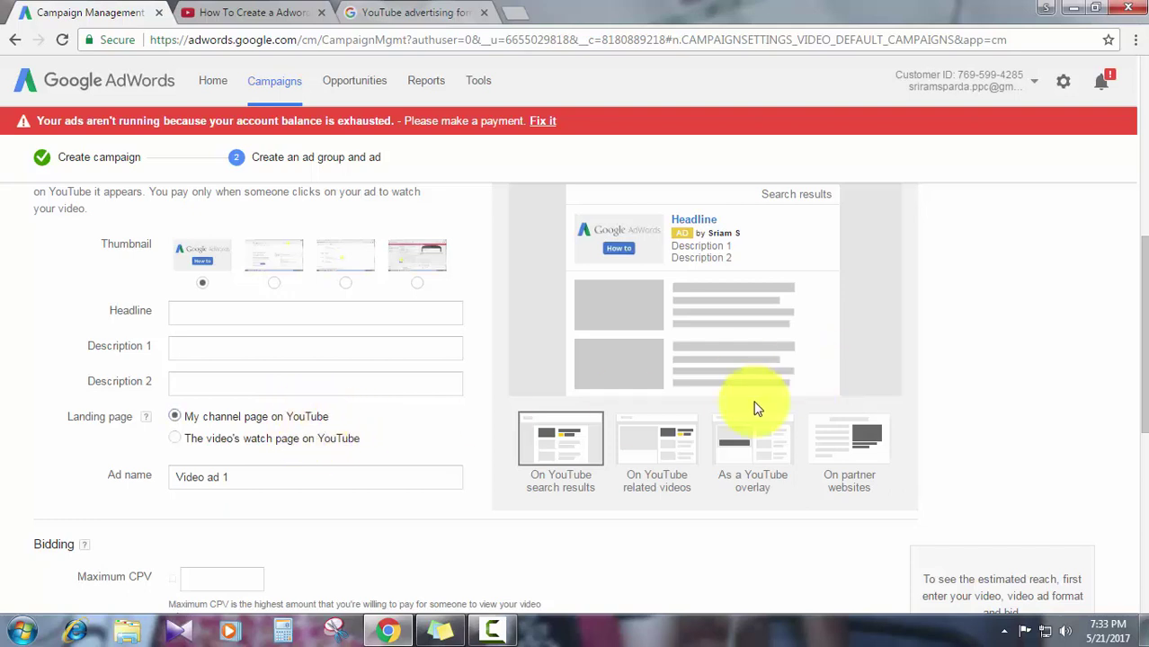
# Preview the video discovery ad on YouTube related videos and as a YouTube overlay.
pyautogui.click(680, 445)
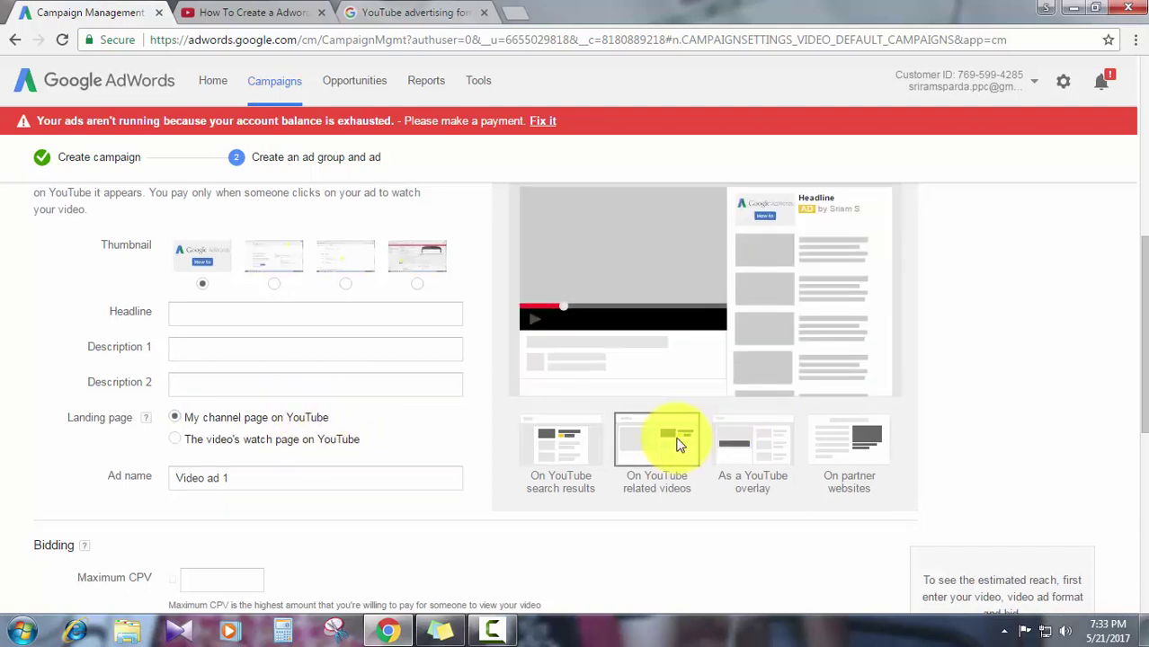
pyautogui.scroll(1, 683, 431)
pyautogui.click(763, 525)
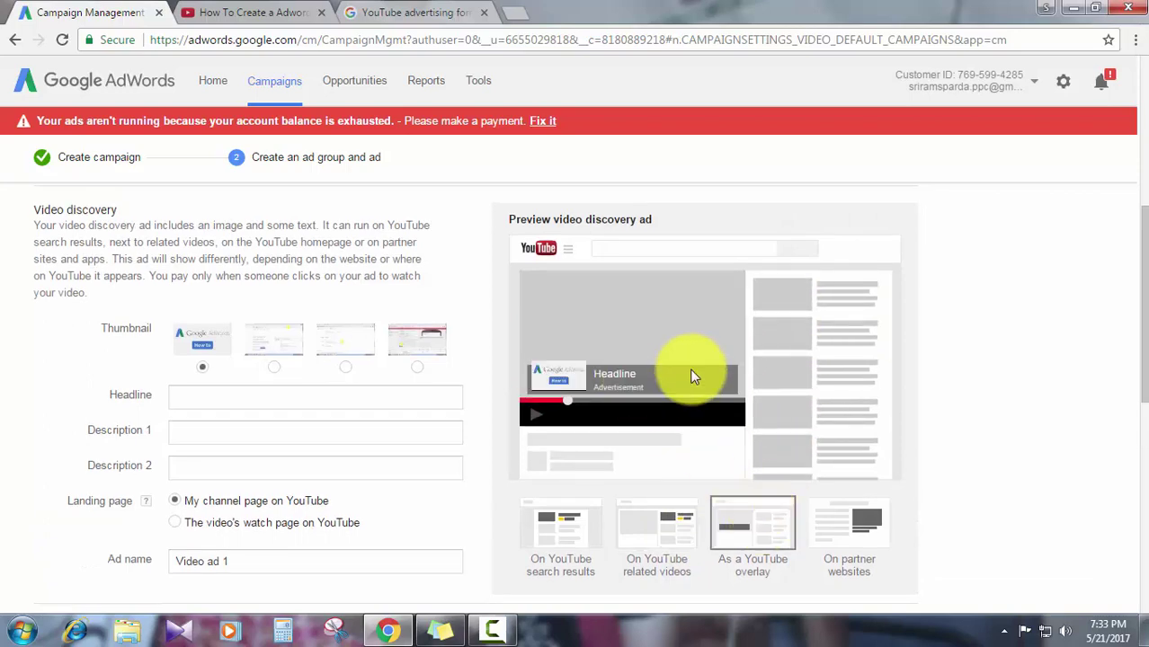
# Look through the YouTube advertising formats help page and the tutorial video page, and return to the AdWords ad setup.
pyautogui.click(229, 12)
pyautogui.click(457, 11)
pyautogui.scroll(4, 133, 360)
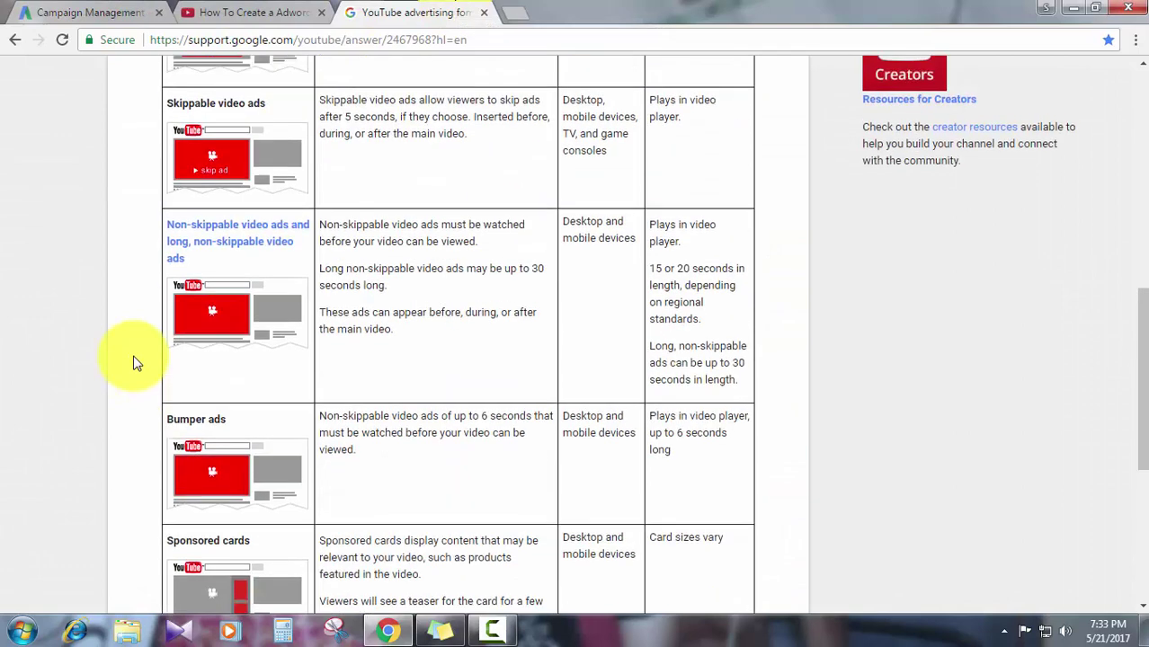
pyautogui.click(205, 12)
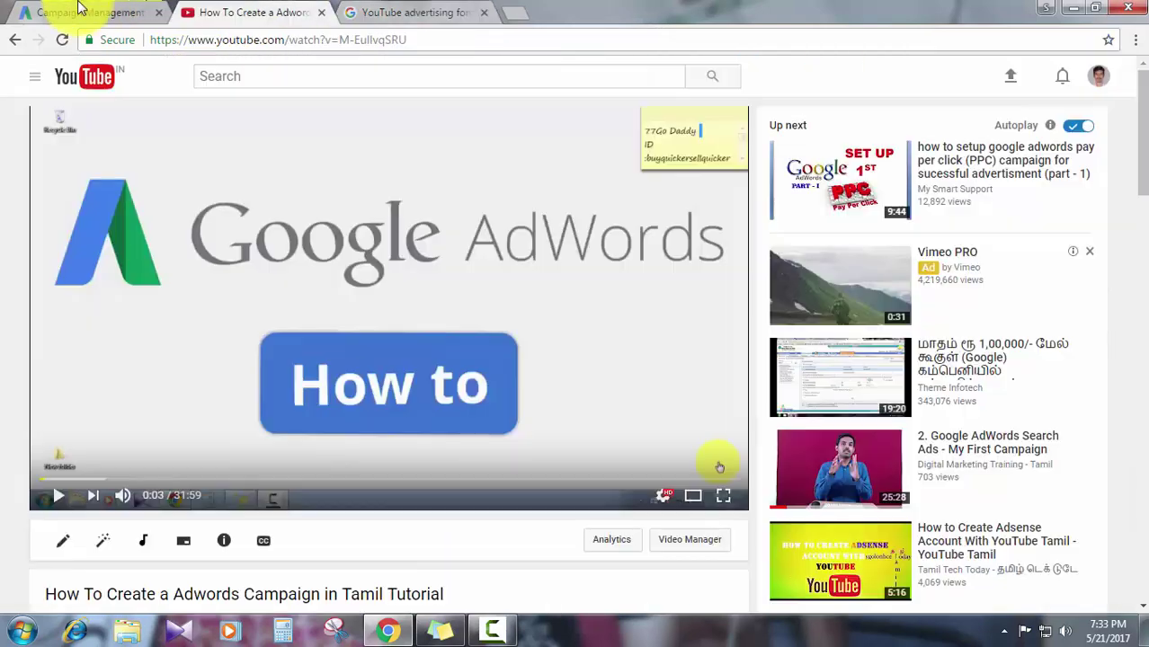
pyautogui.click(80, 11)
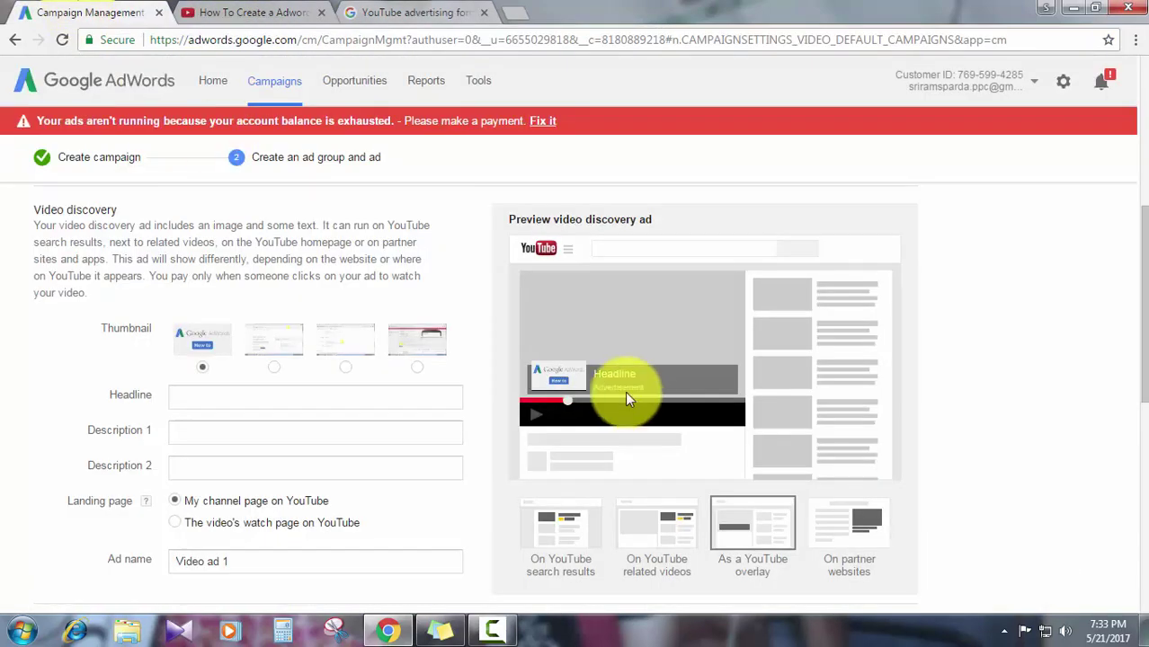
# Preview the video discovery ad on partner websites and on YouTube search results.
pyautogui.click(850, 525)
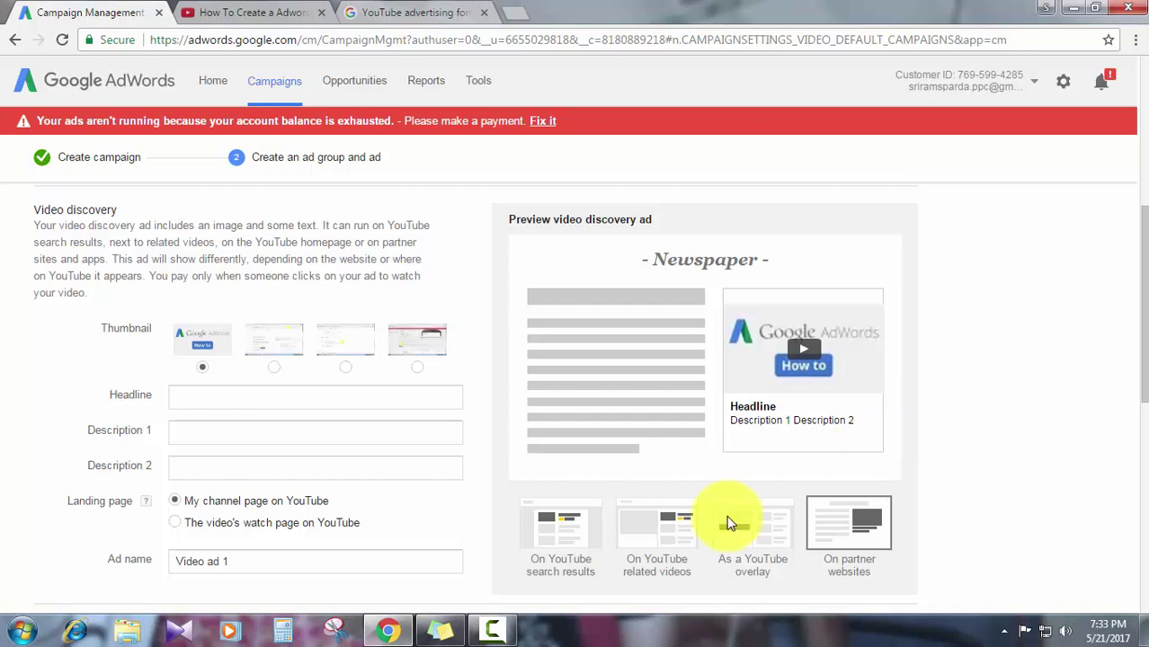
pyautogui.click(569, 545)
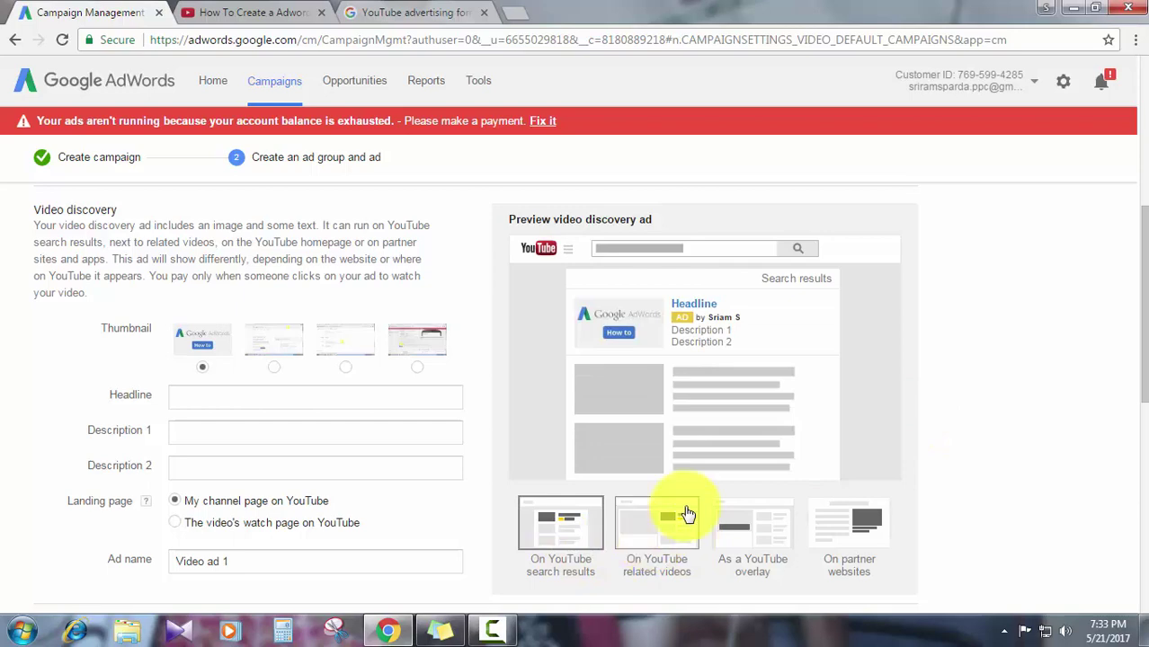
# Change the video ad format to In-stream ad.
pyautogui.scroll(2, 149, 373)
pyautogui.scroll(1, 149, 373)
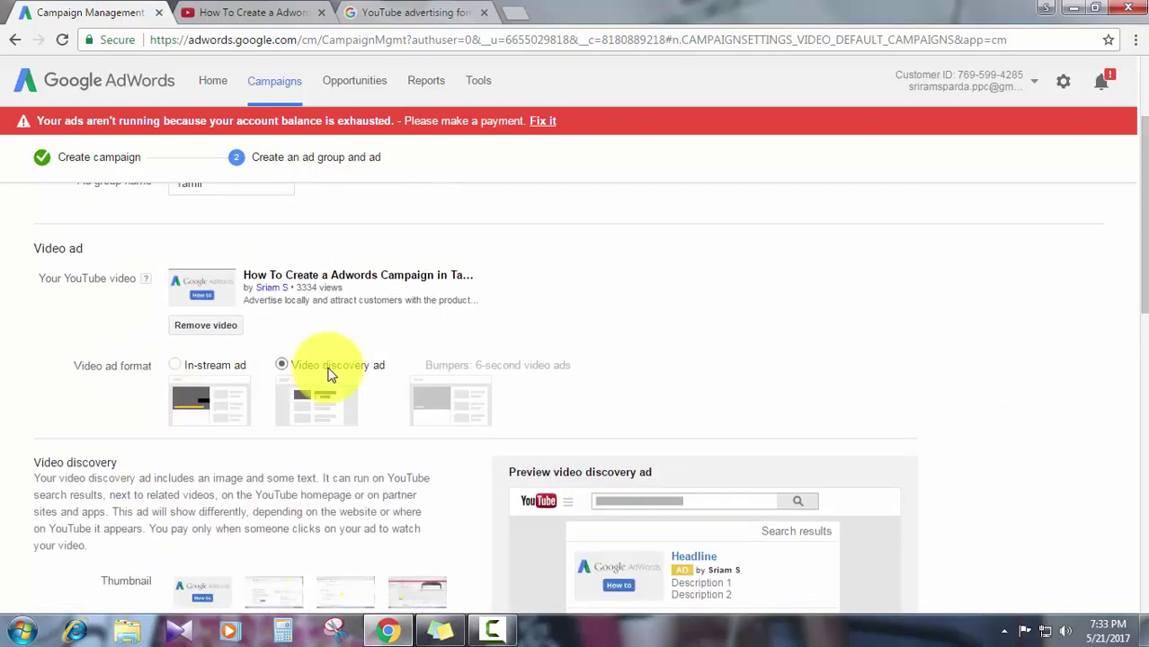
pyautogui.click(174, 365)
pyautogui.scroll(-2, 102, 397)
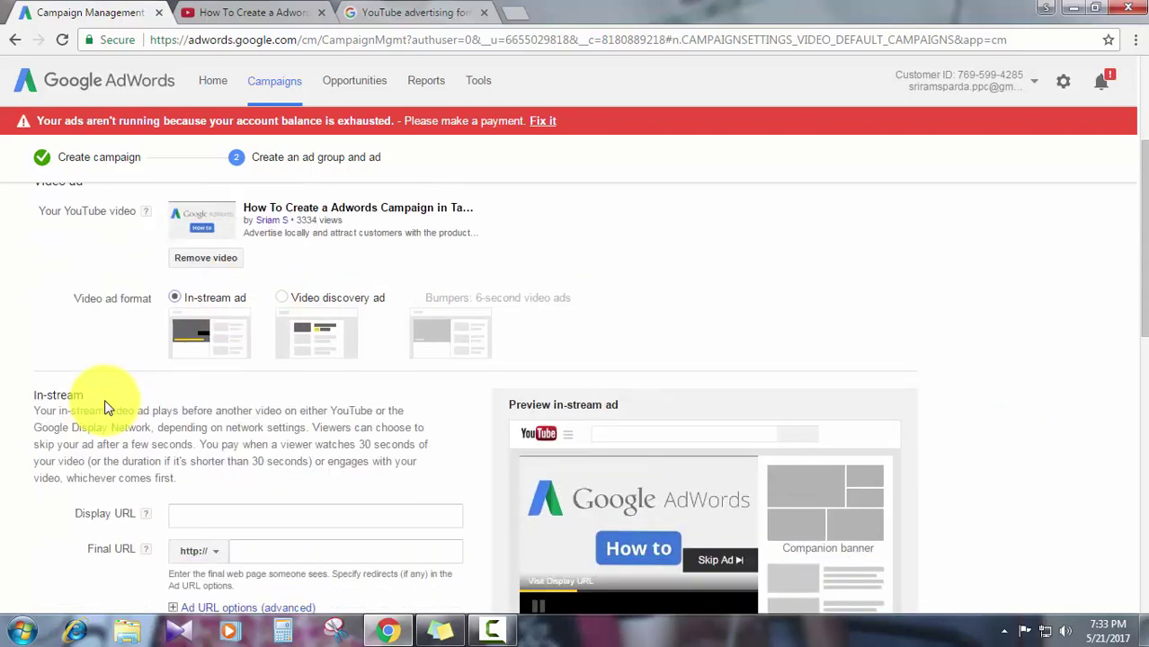
# Set the in-stream ad's display URL and final URL to example.com.
pyautogui.click(235, 416)
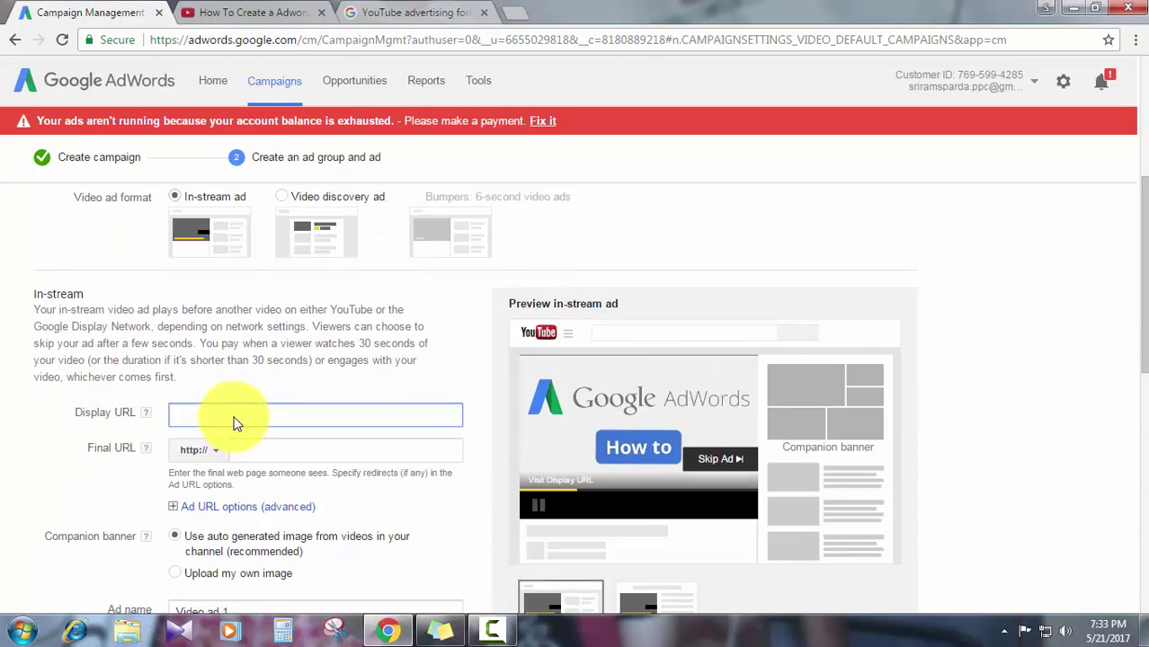
pyautogui.write('example.com')
pyautogui.press('Tab')
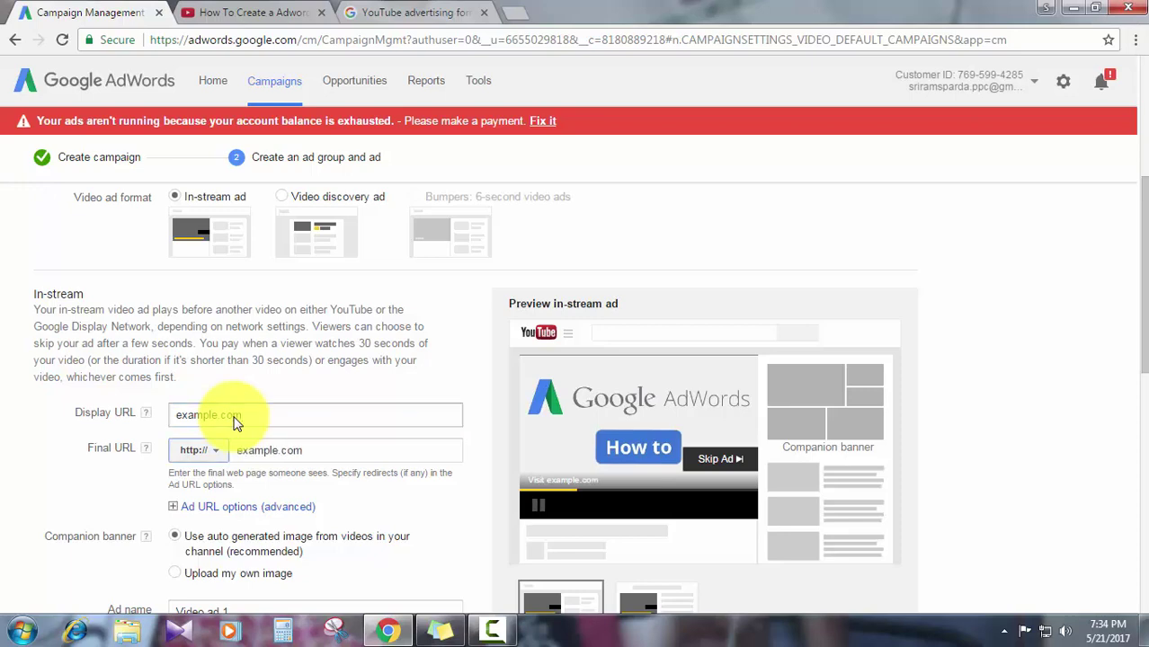
pyautogui.scroll(-1, 279, 476)
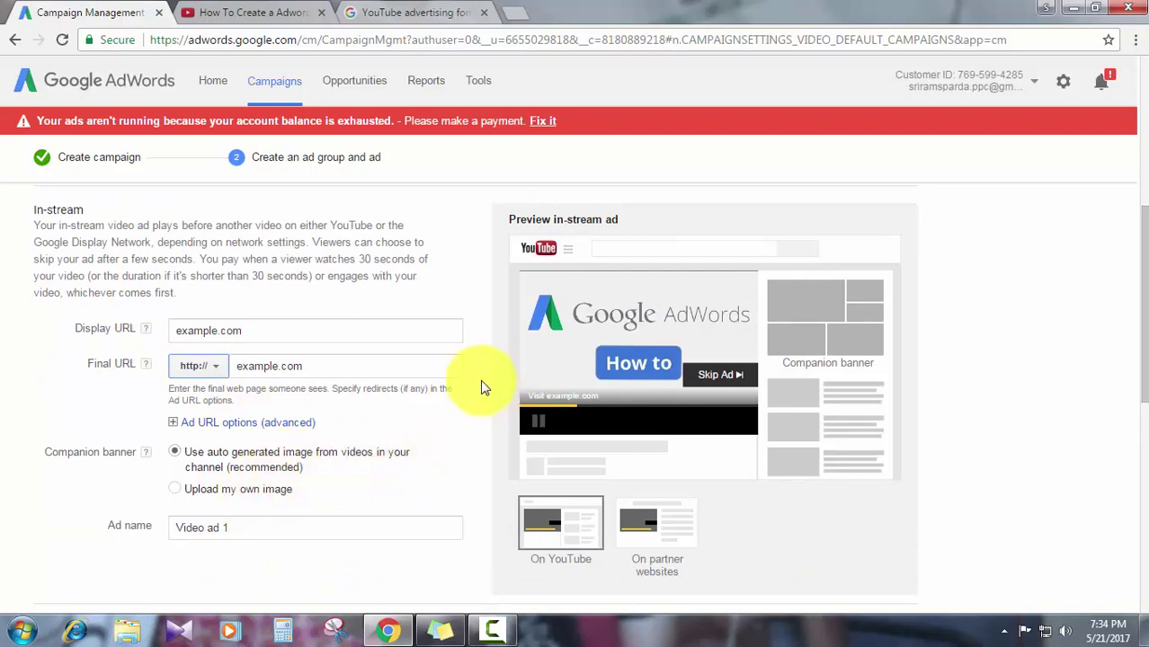
# Set the companion banner to Upload my own image and check its required dimensions and maximum file size.
pyautogui.scroll(4, 370, 423)
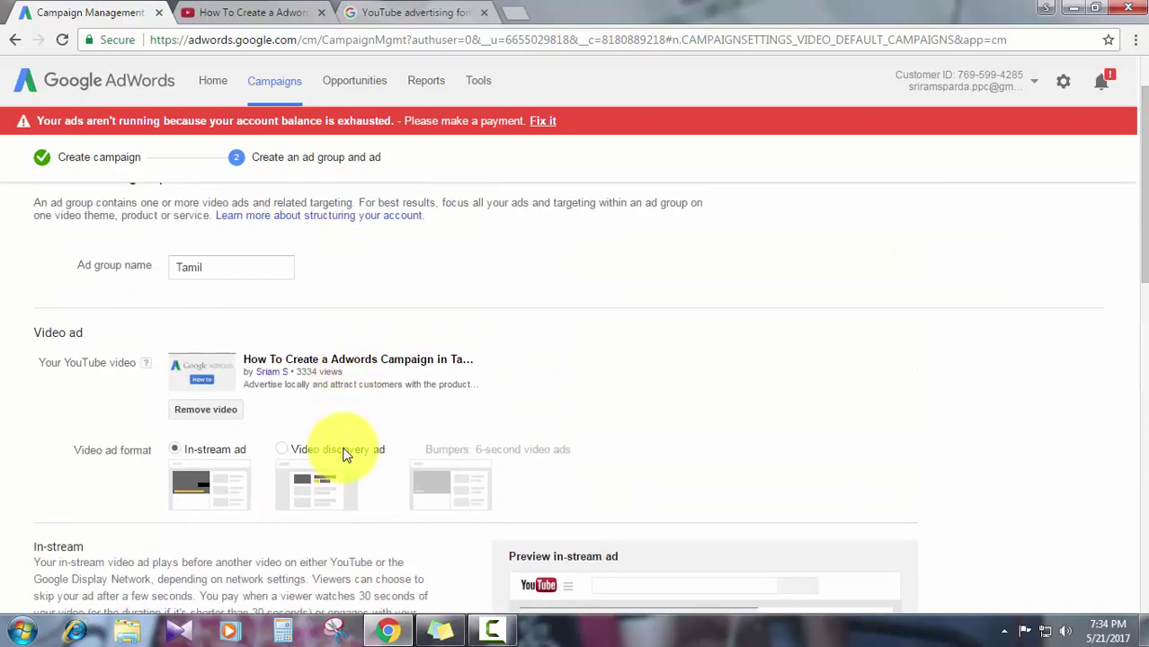
pyautogui.scroll(-3, 540, 504)
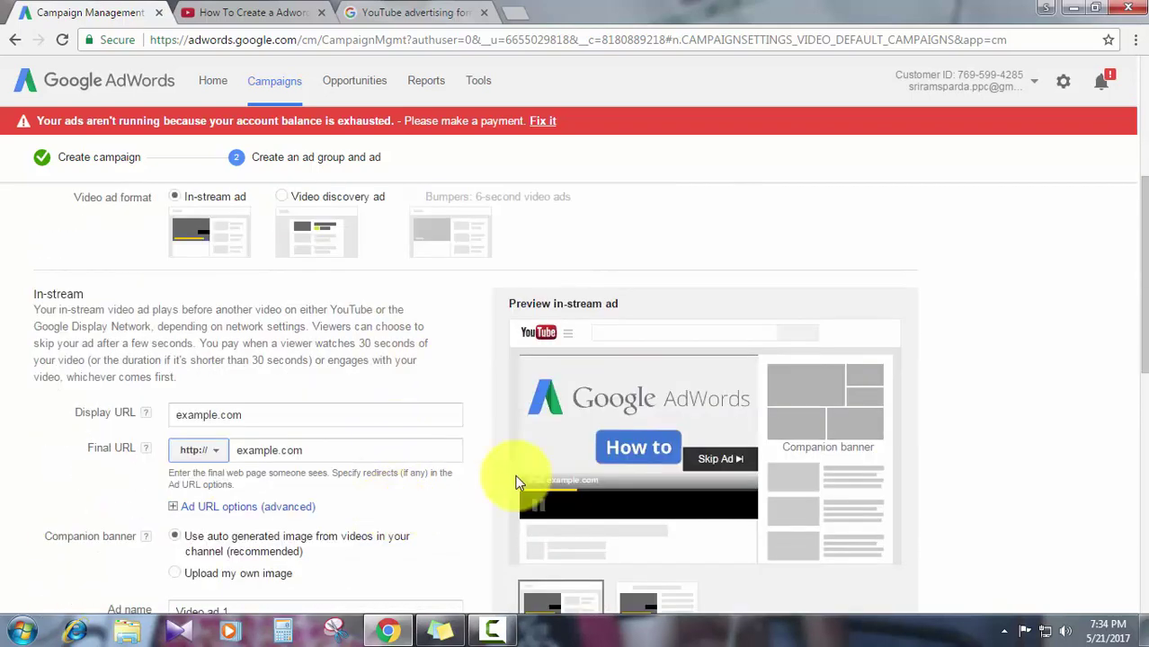
pyautogui.scroll(-1, 360, 469)
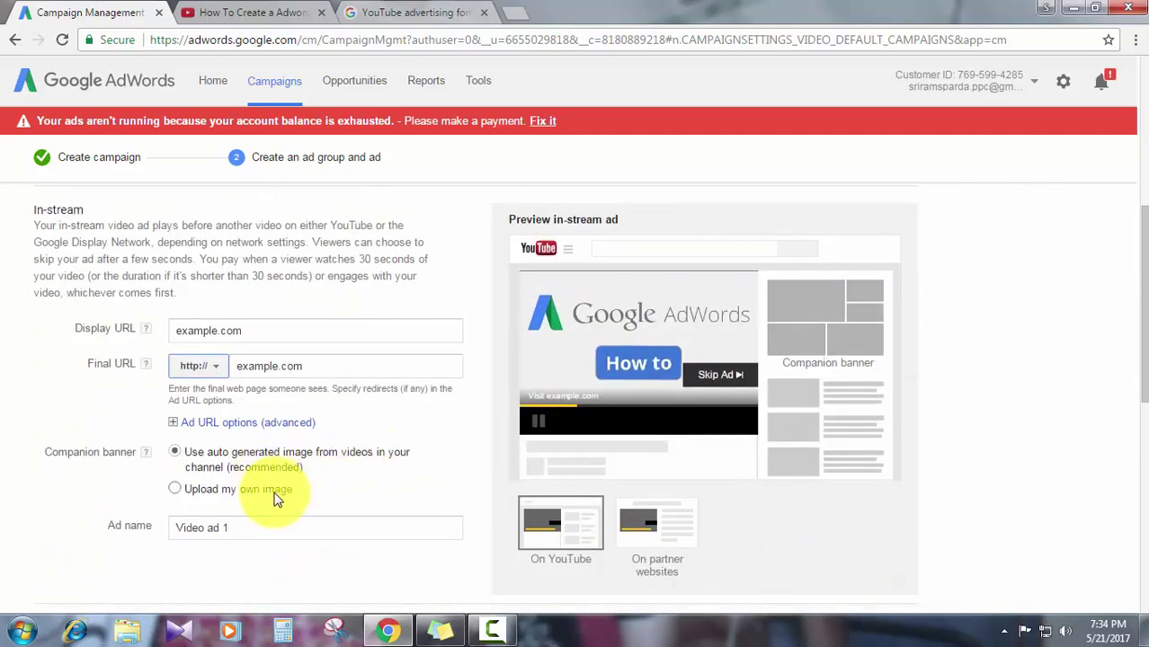
pyautogui.click(277, 495)
pyautogui.scroll(-1, 334, 490)
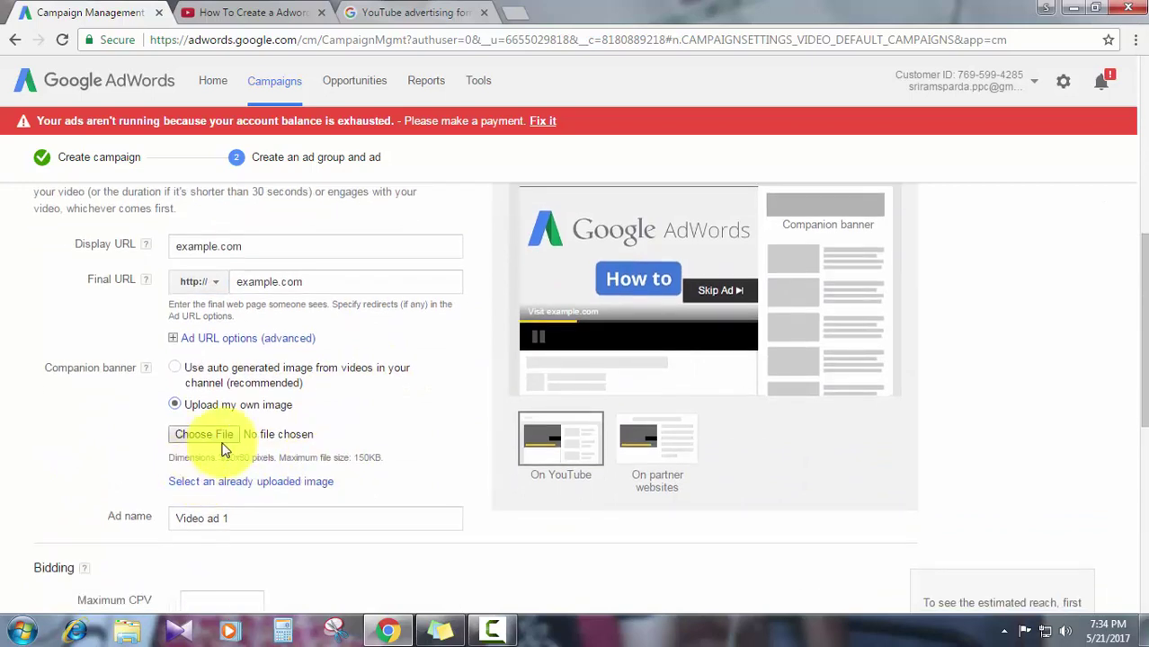
pyautogui.moveTo(222, 459); pyautogui.dragTo(254, 458)
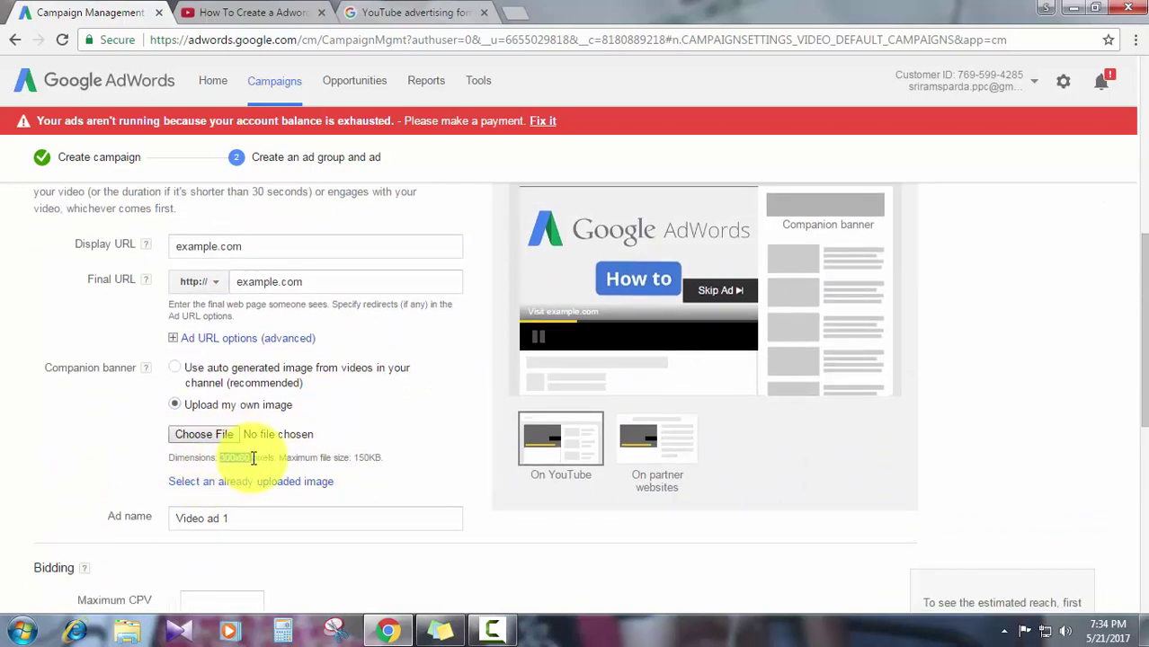
pyautogui.moveTo(384, 460); pyautogui.dragTo(355, 461)
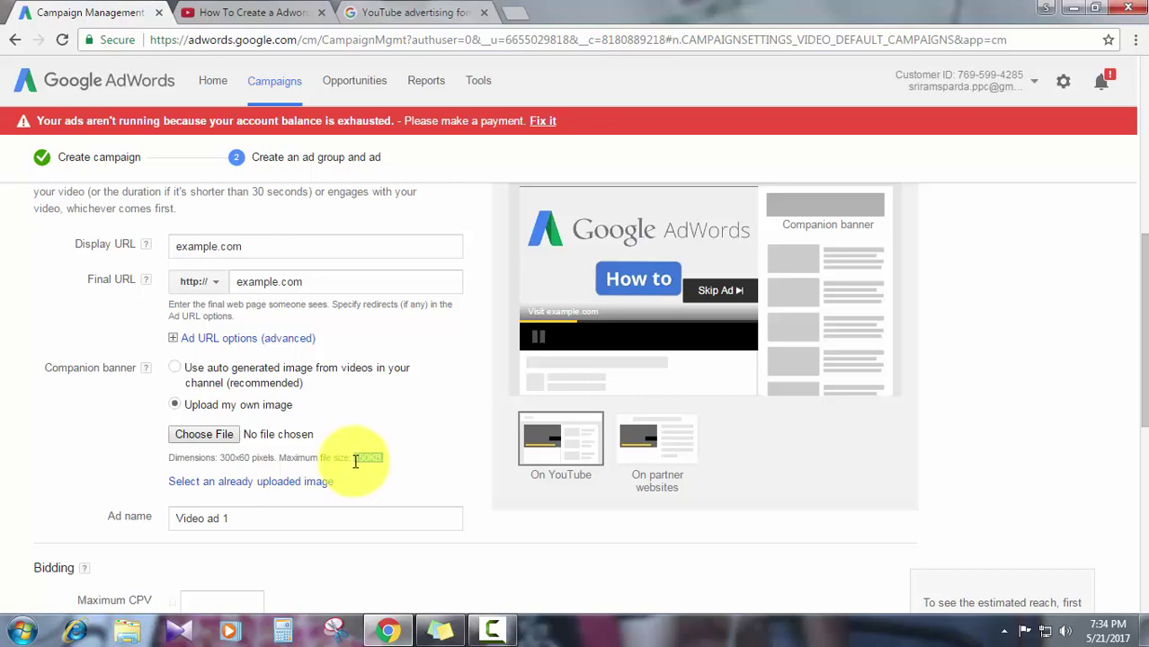
# Compare the in-stream ad previews for partner websites and YouTube.
pyautogui.click(688, 447)
pyautogui.click(562, 441)
pyautogui.click(681, 449)
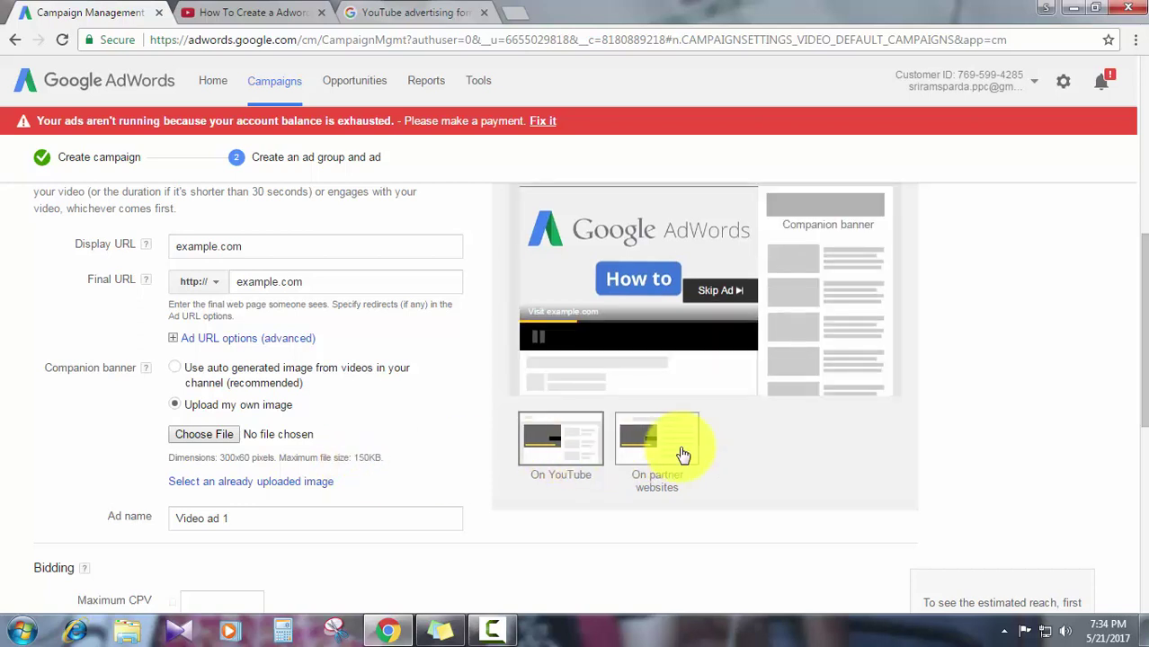
pyautogui.click(574, 455)
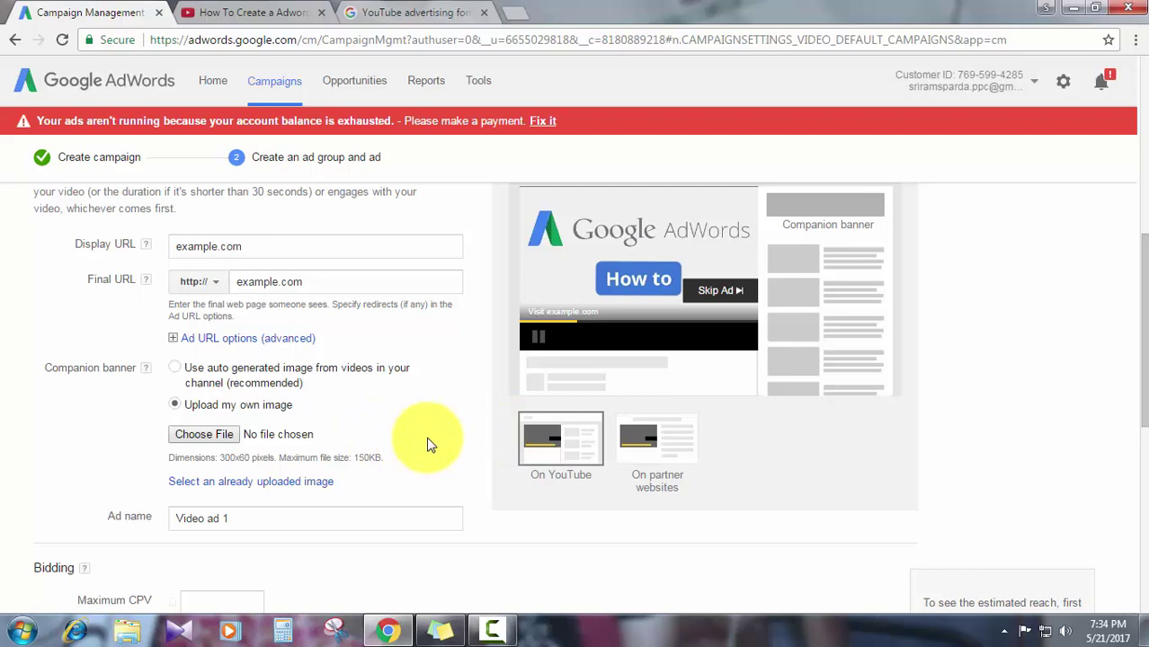
# Replace the ad name with the title copied from the YouTube video page, "How To Create a Adwords Campaign in Tamil Tutorial".
pyautogui.moveTo(267, 521); pyautogui.dragTo(158, 526)
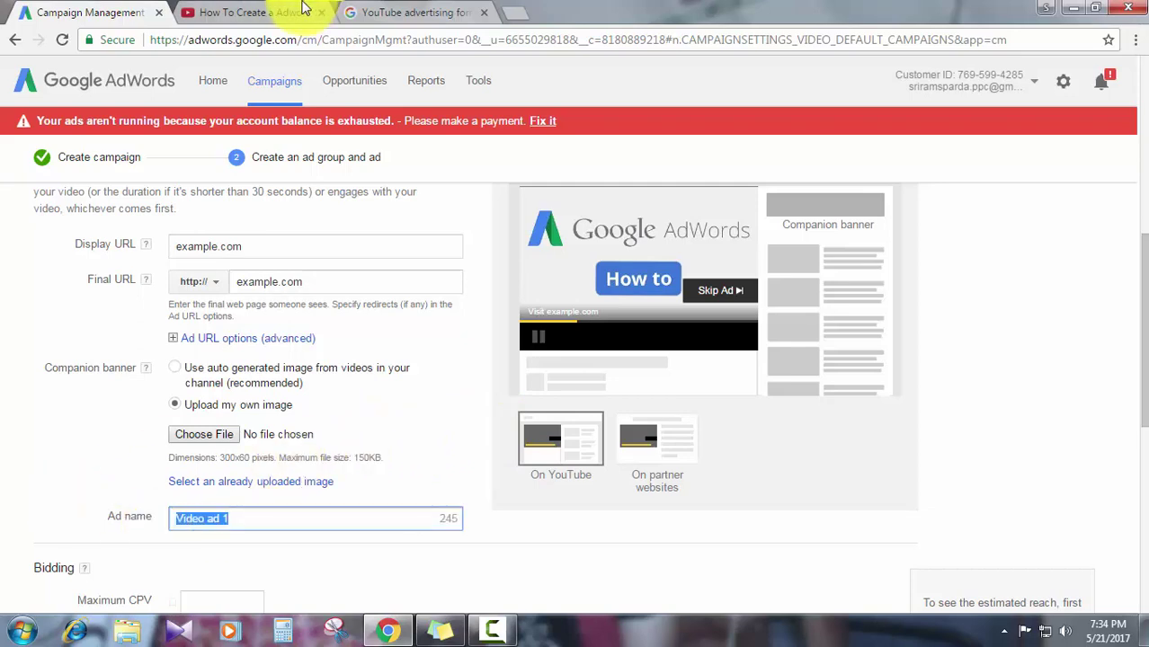
pyautogui.click(259, 13)
pyautogui.scroll(-2, 201, 544)
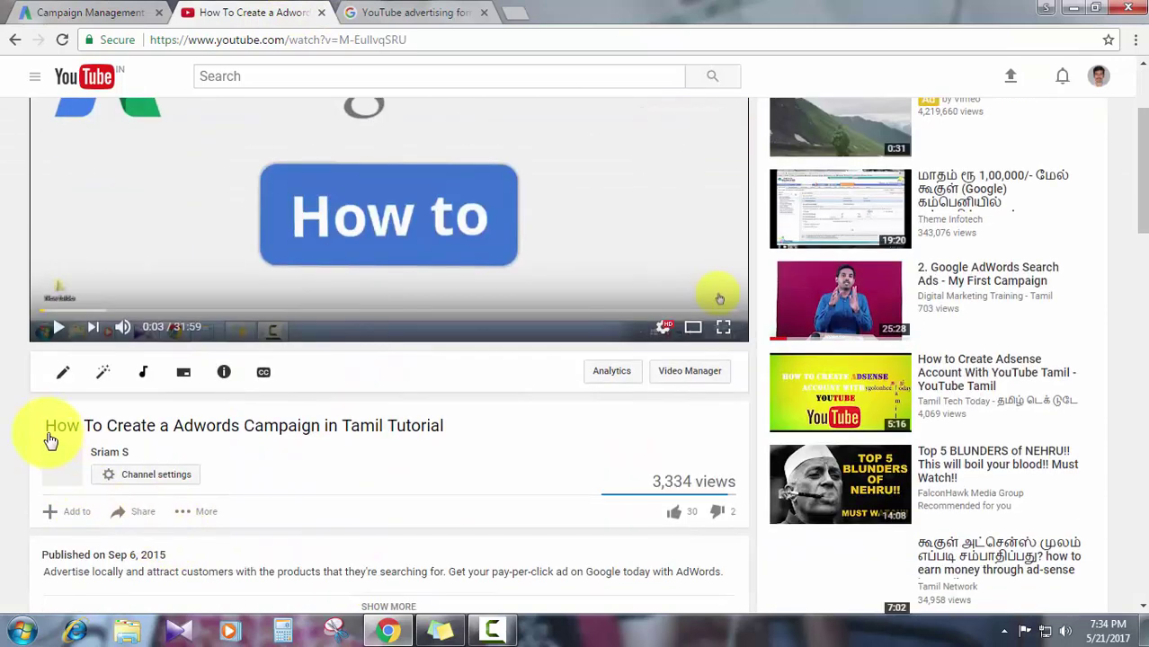
pyautogui.moveTo(47, 428); pyautogui.dragTo(445, 431)
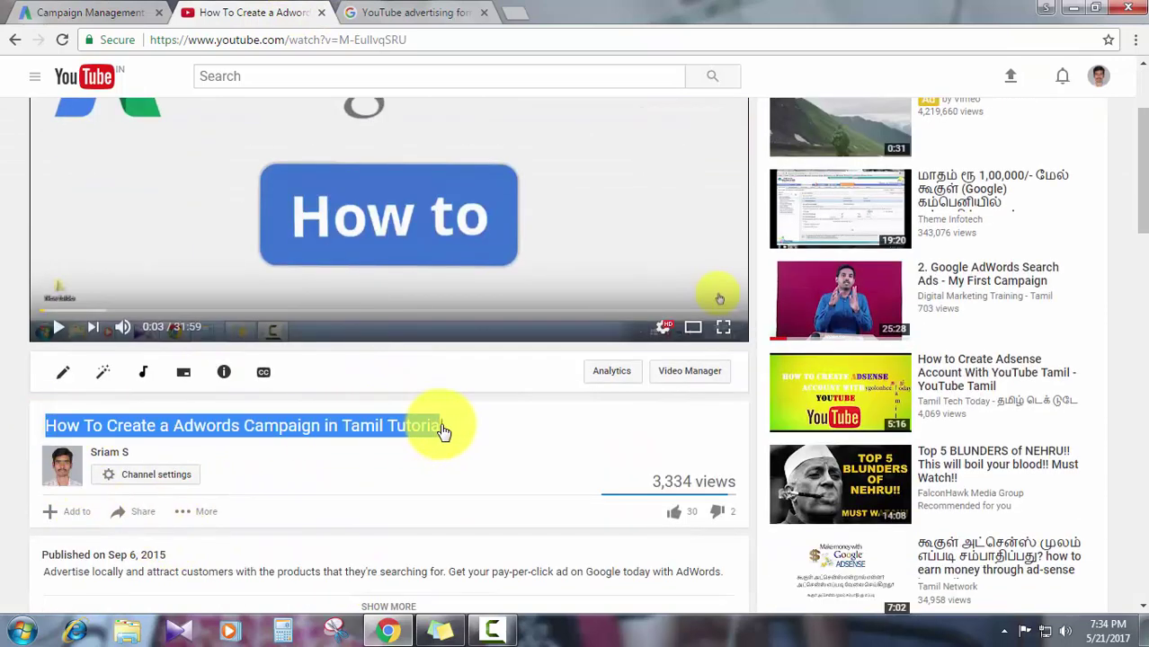
pyautogui.rightClick(445, 431)
pyautogui.click(472, 444)
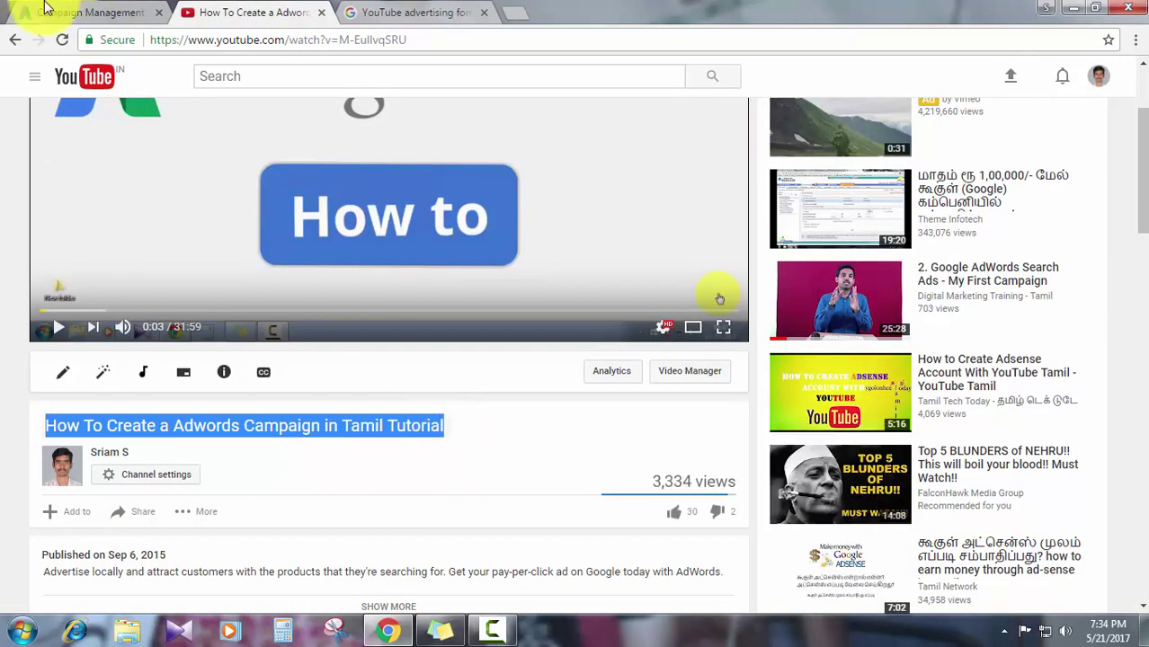
pyautogui.click(54, 12)
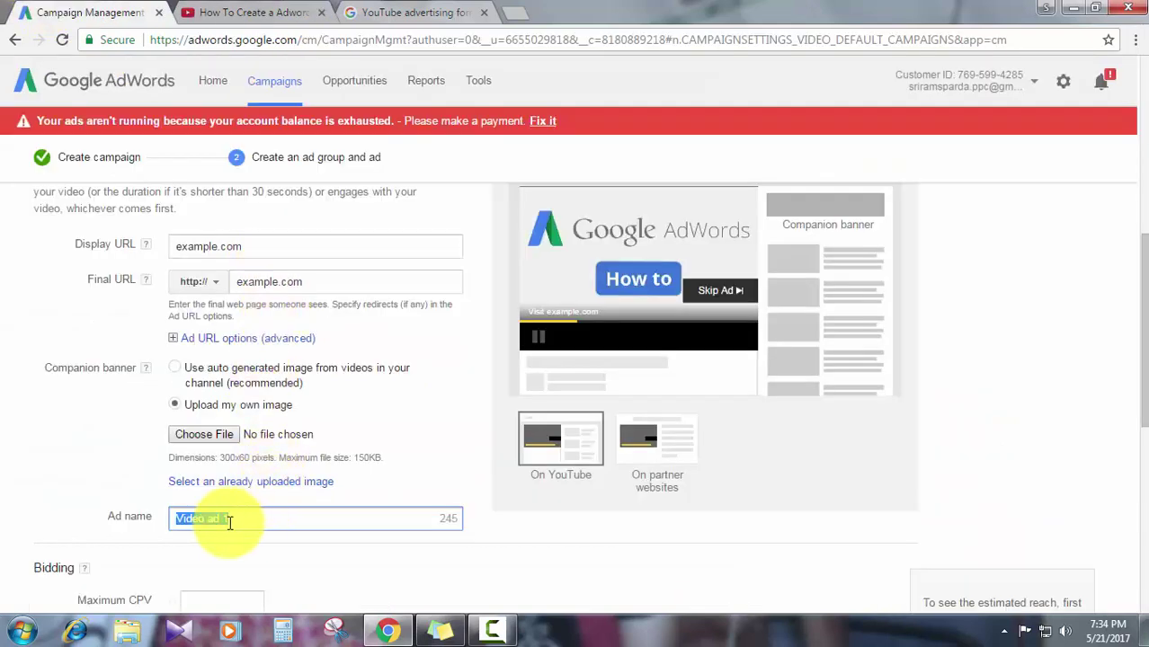
pyautogui.hotkey('ctrl', 'v')
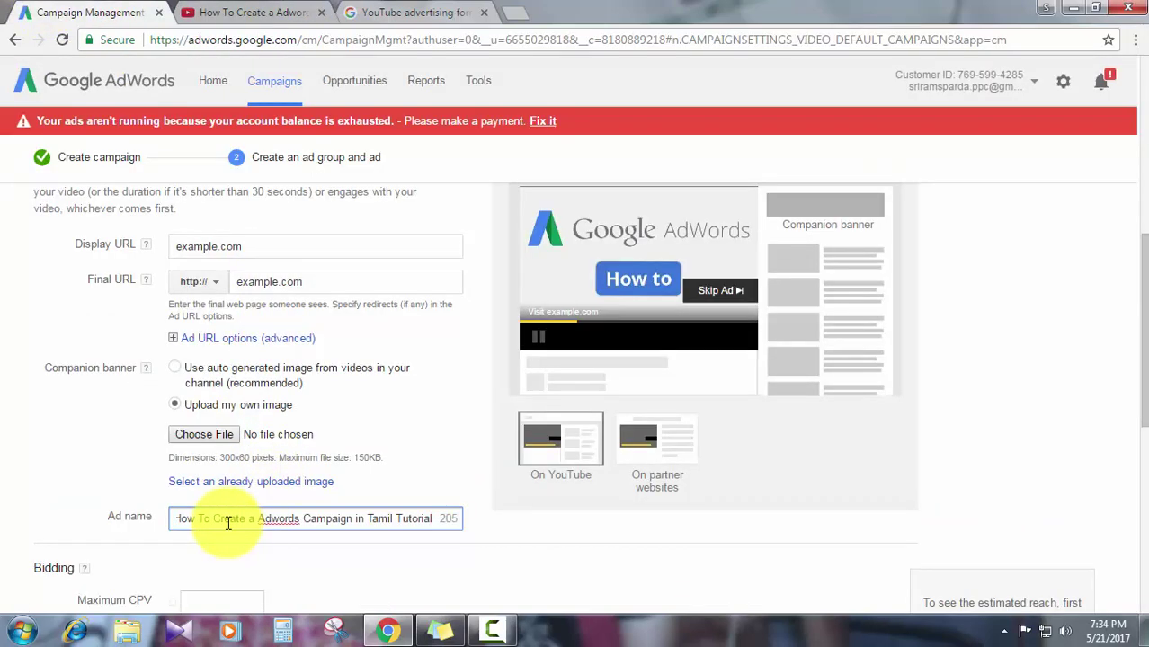
pyautogui.click(36, 480)
# Set the maximum CPV to 20.00 and the popular videos bid adjustment to 50%.
pyautogui.scroll(-1, 36, 480)
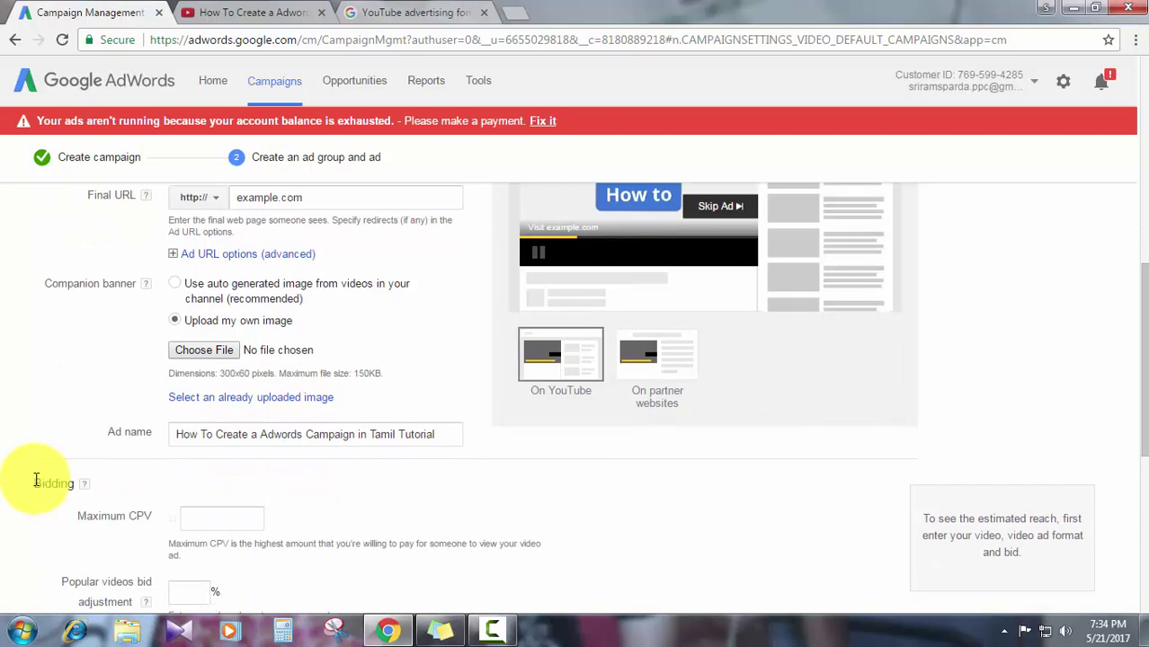
pyautogui.scroll(-1, 36, 480)
pyautogui.click(210, 435)
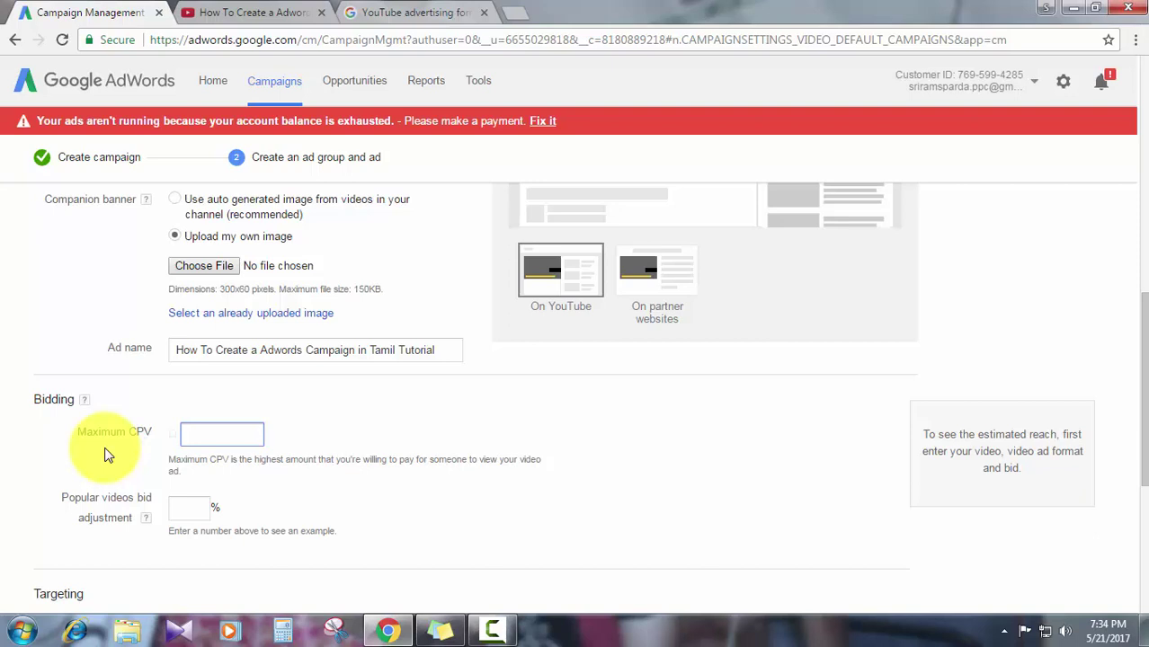
pyautogui.write('20')
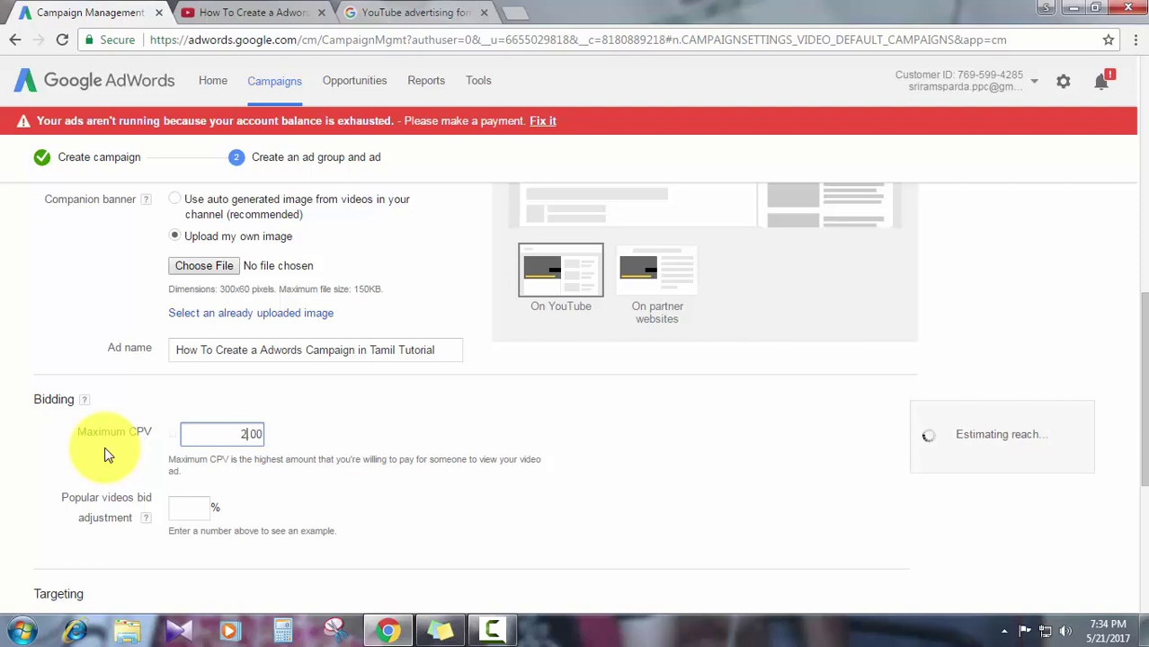
pyautogui.scroll(-1, 10, 493)
pyautogui.scroll(-1, 10, 493)
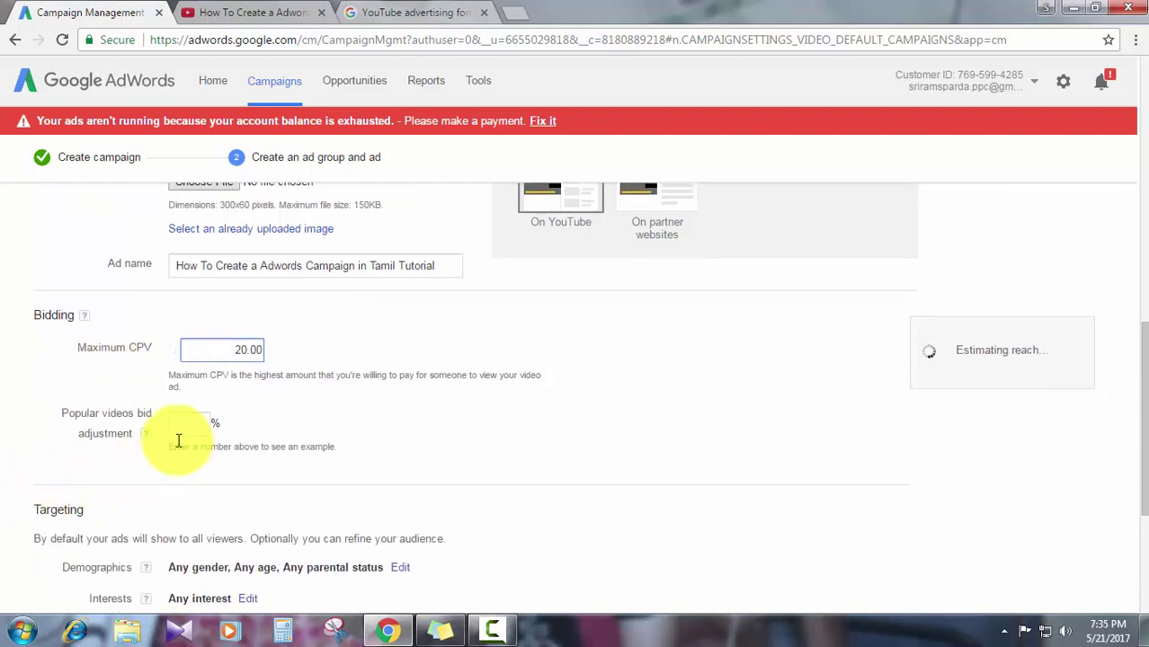
pyautogui.click(192, 428)
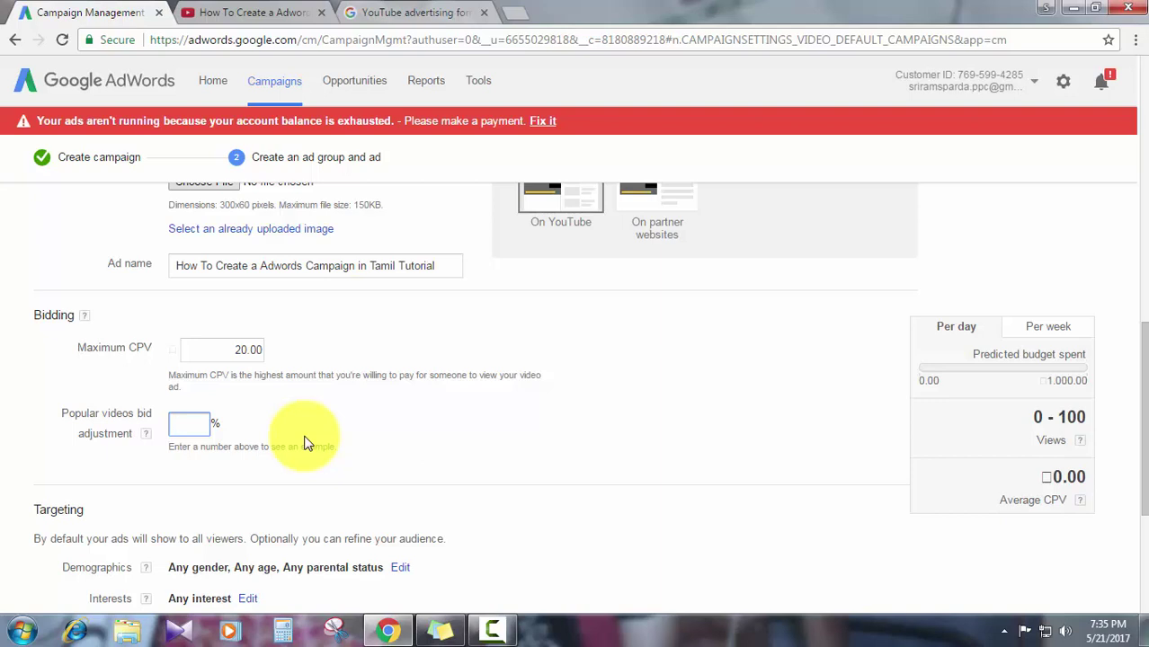
pyautogui.write('50')
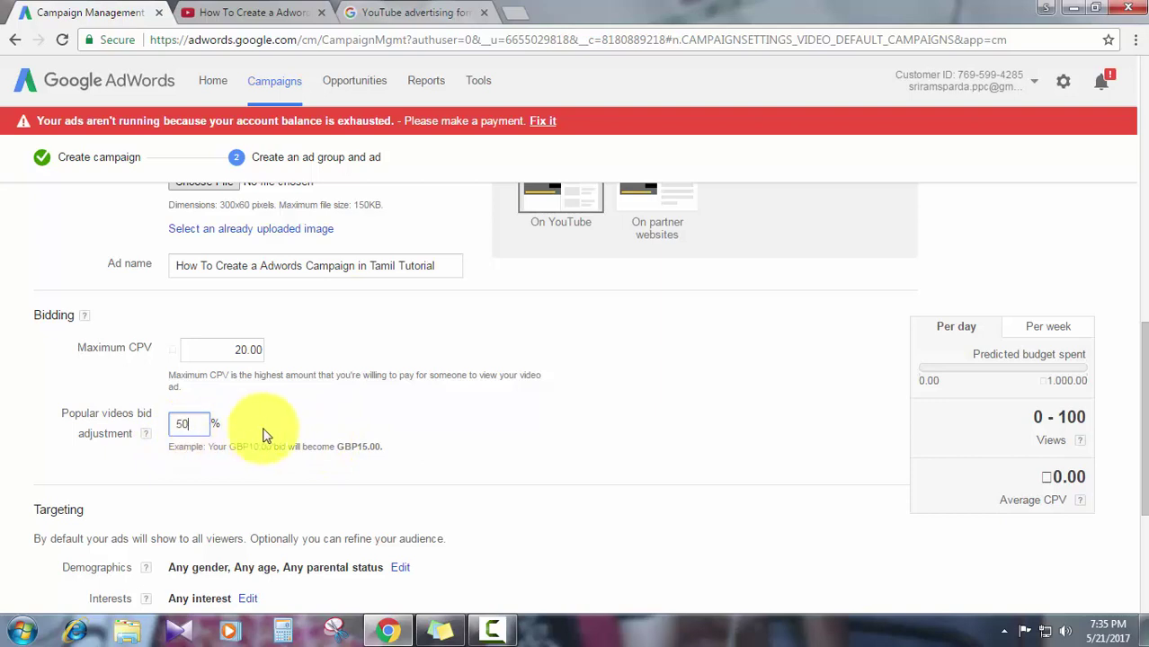
# Open the demographics targeting for editing and review the age and household income options alongside the bidding settings.
pyautogui.scroll(-2, 264, 435)
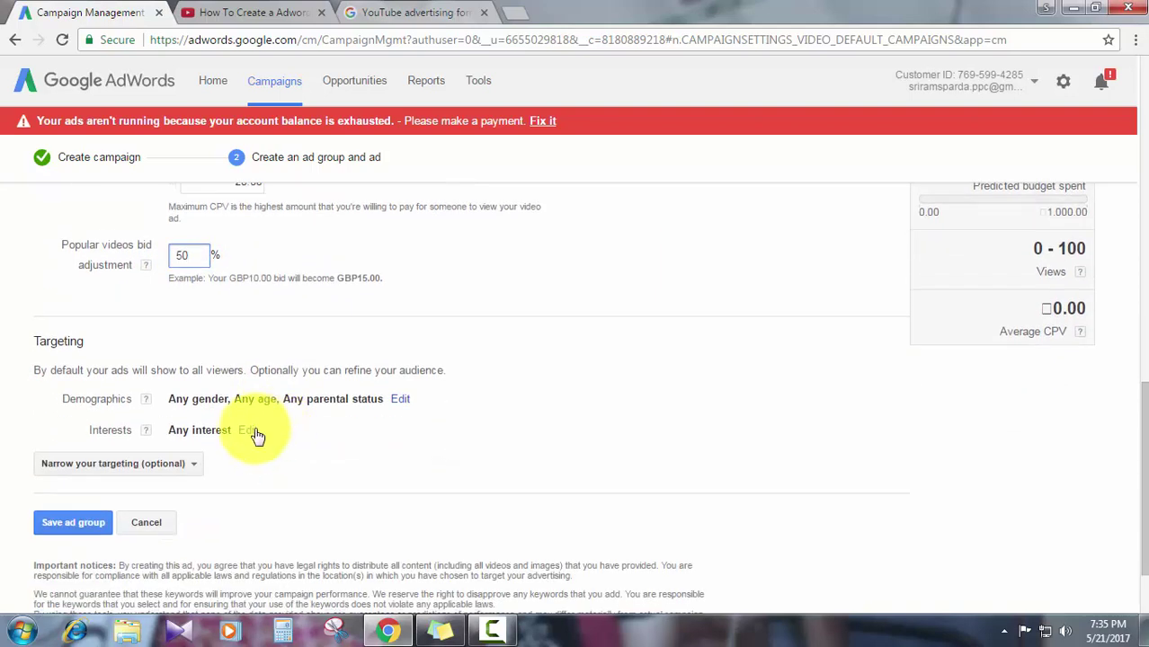
pyautogui.click(400, 402)
pyautogui.scroll(-1, 72, 468)
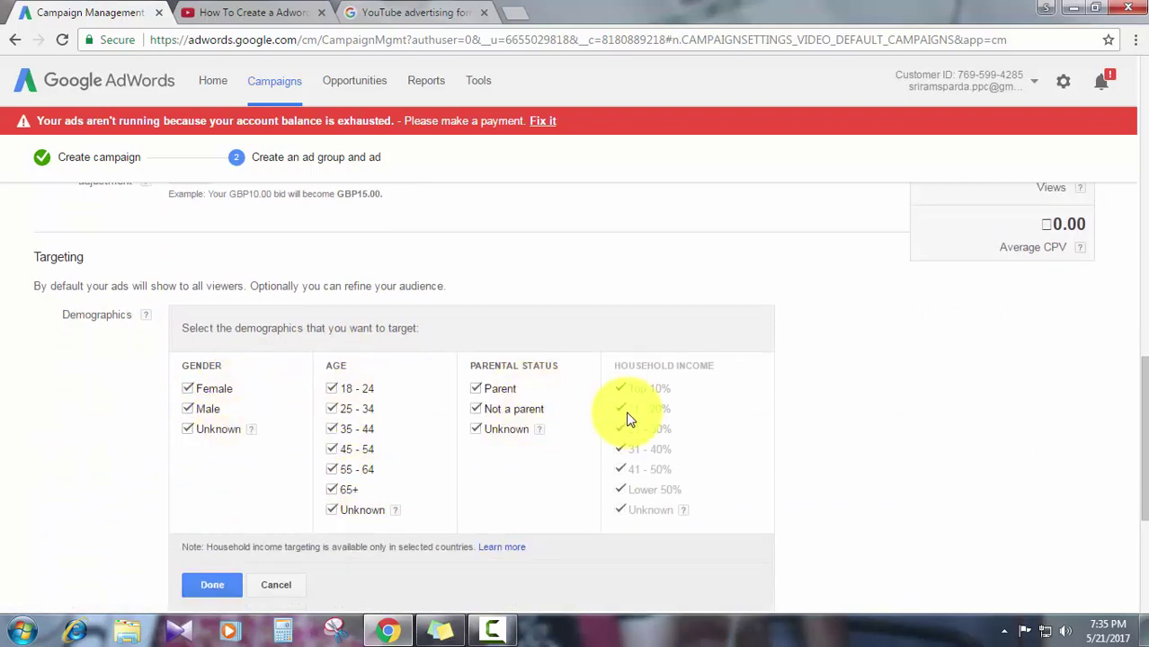
pyautogui.click(333, 510)
pyautogui.click(333, 510)
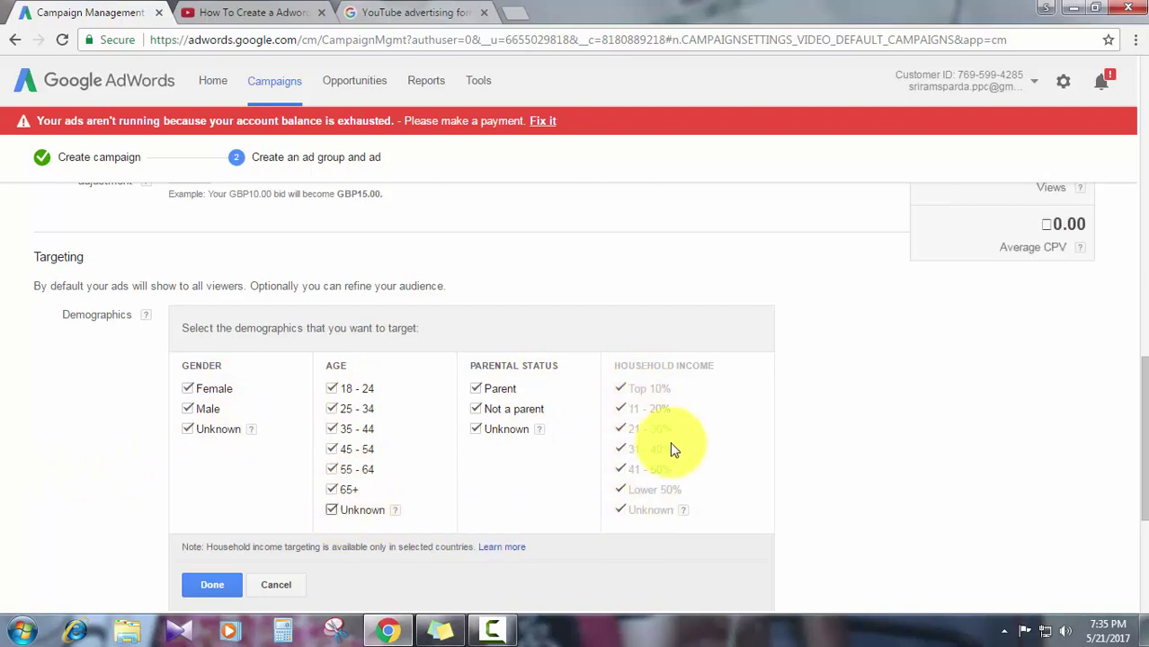
pyautogui.moveTo(692, 378); pyautogui.dragTo(699, 509)
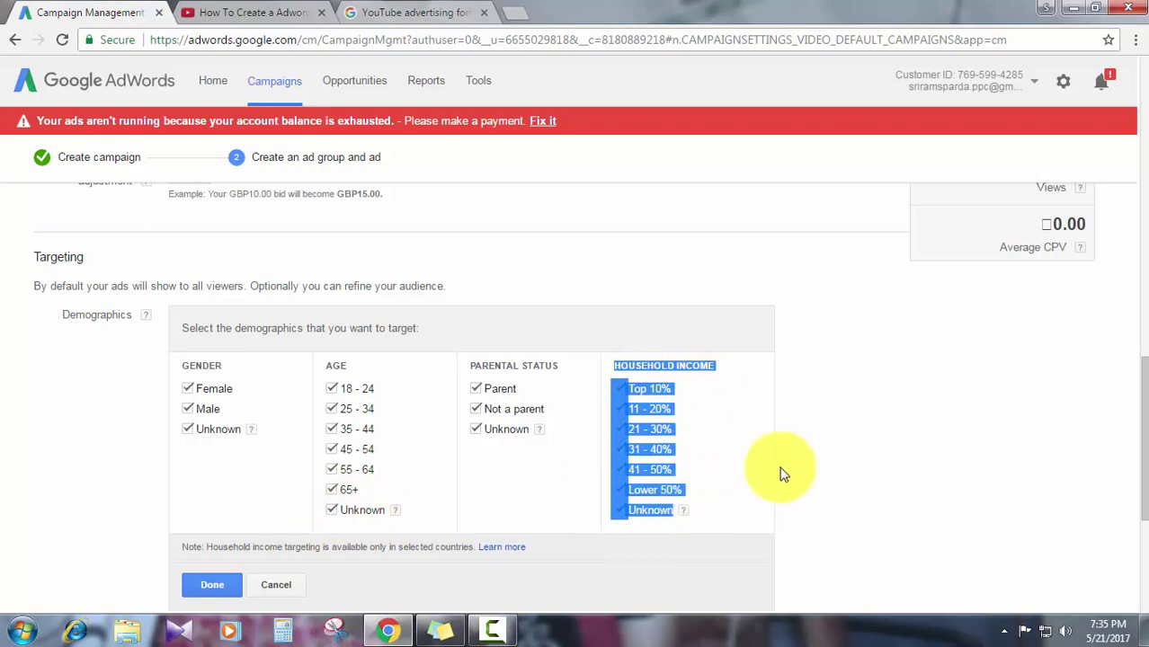
pyautogui.click(890, 449)
pyautogui.scroll(3, 890, 449)
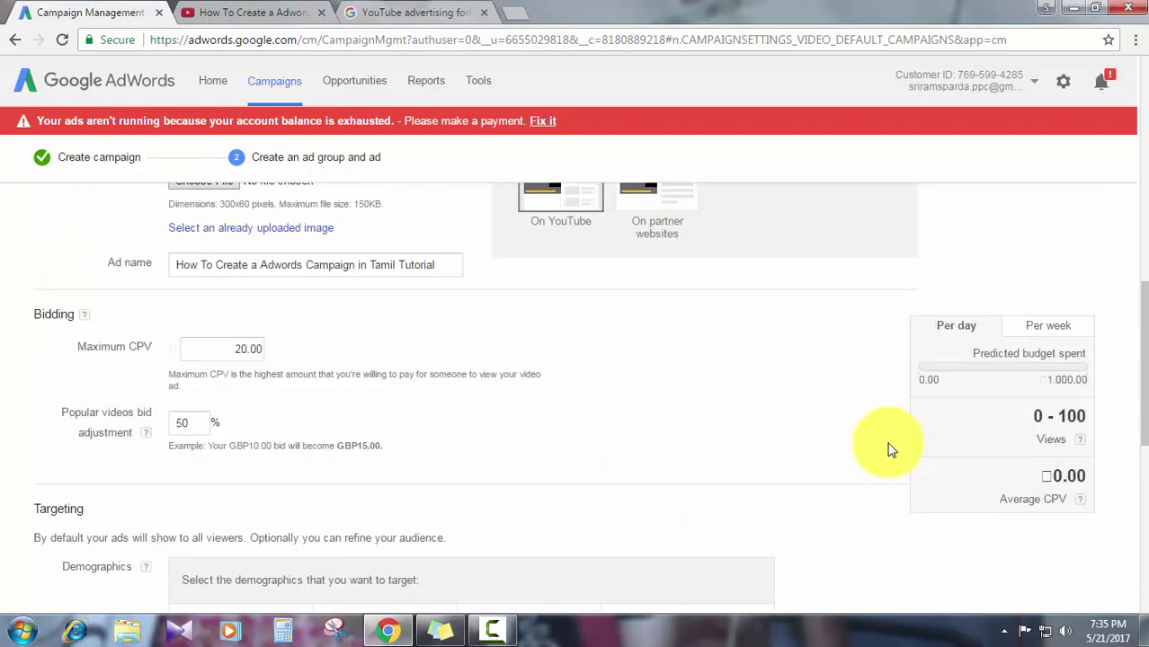
pyautogui.scroll(-2, 890, 448)
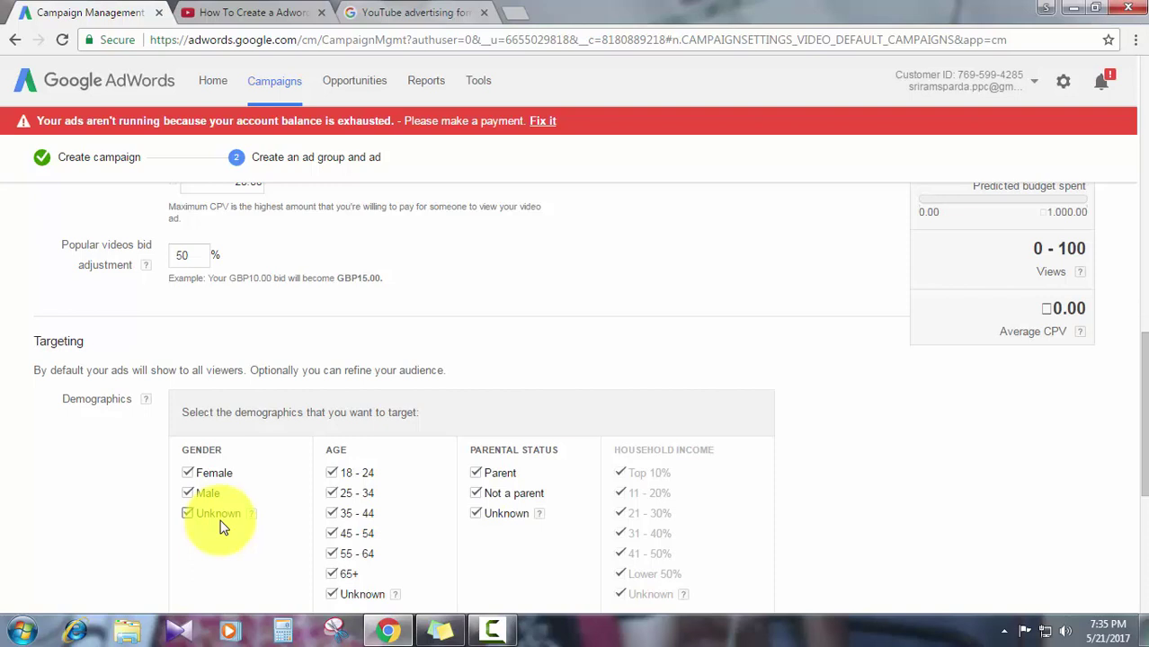
# Exclude Female, ages 18 - 24 and 25 - 34, and Not a parent from the targeted demographics.
pyautogui.click(332, 474)
pyautogui.click(335, 493)
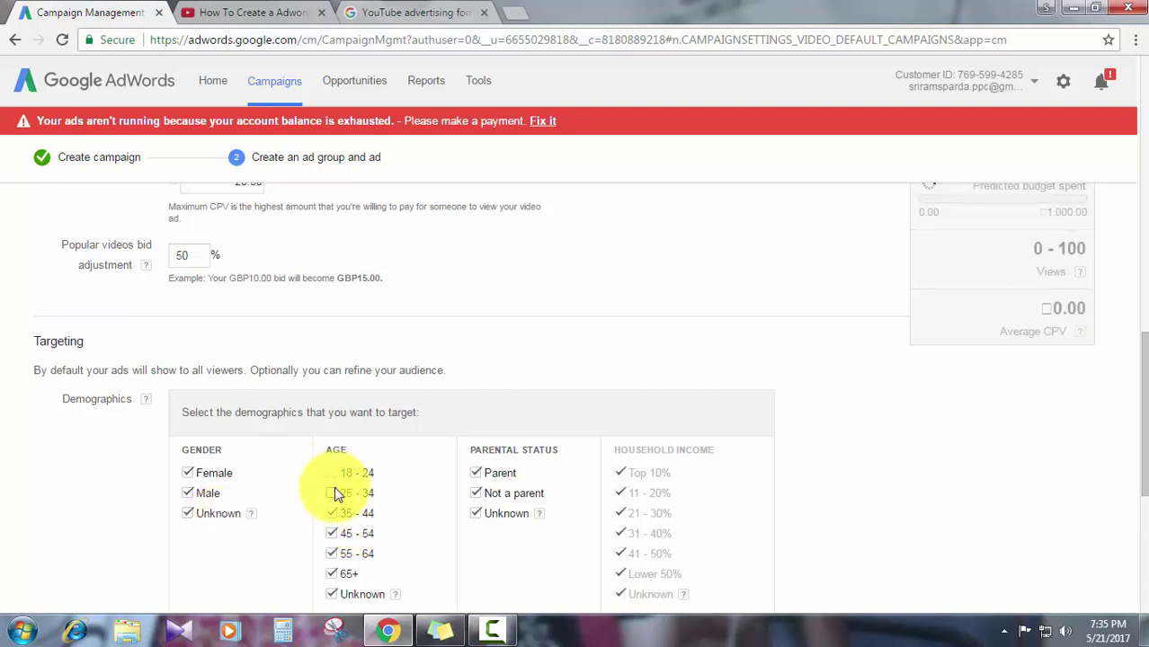
pyautogui.click(187, 474)
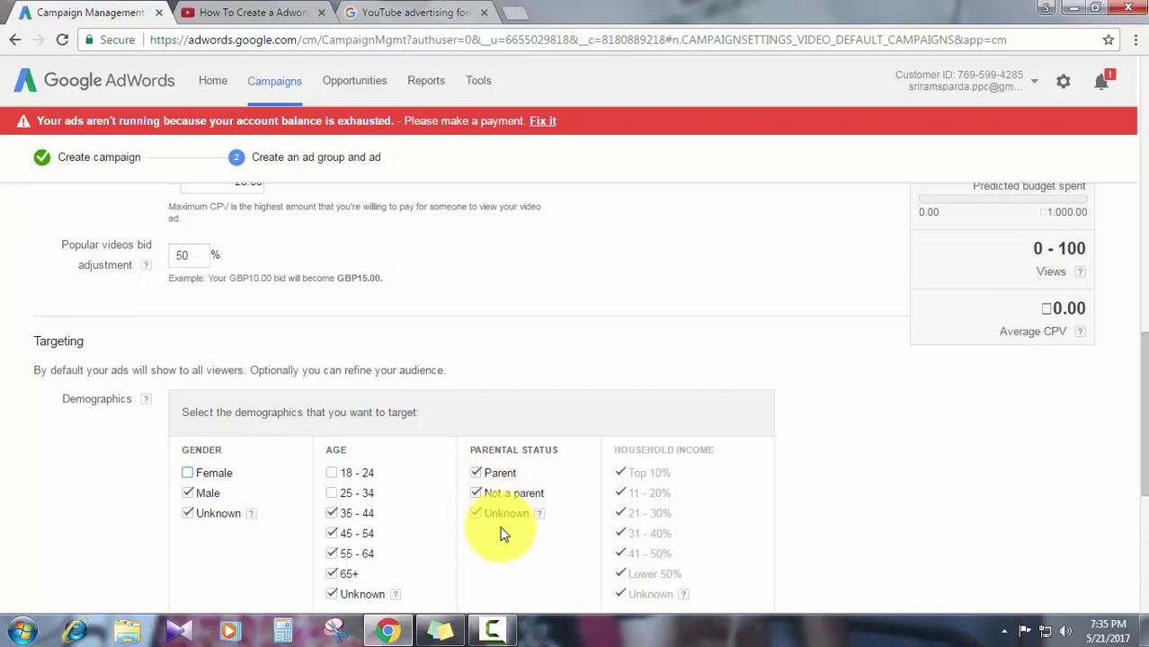
pyautogui.click(494, 495)
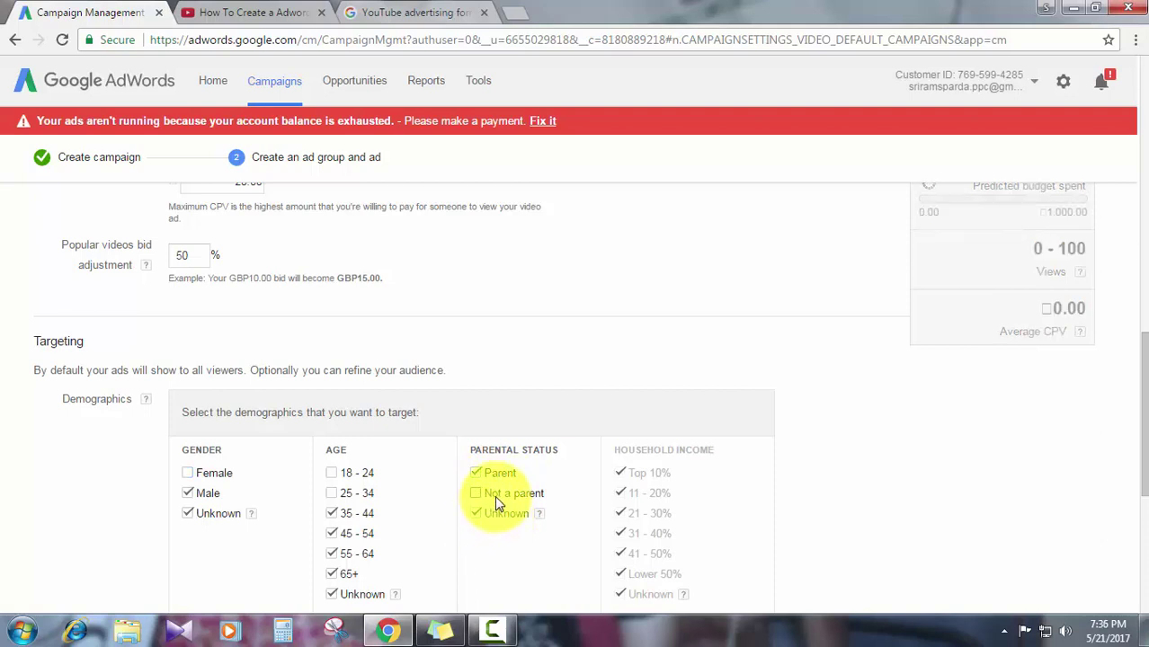
pyautogui.scroll(-1, 497, 500)
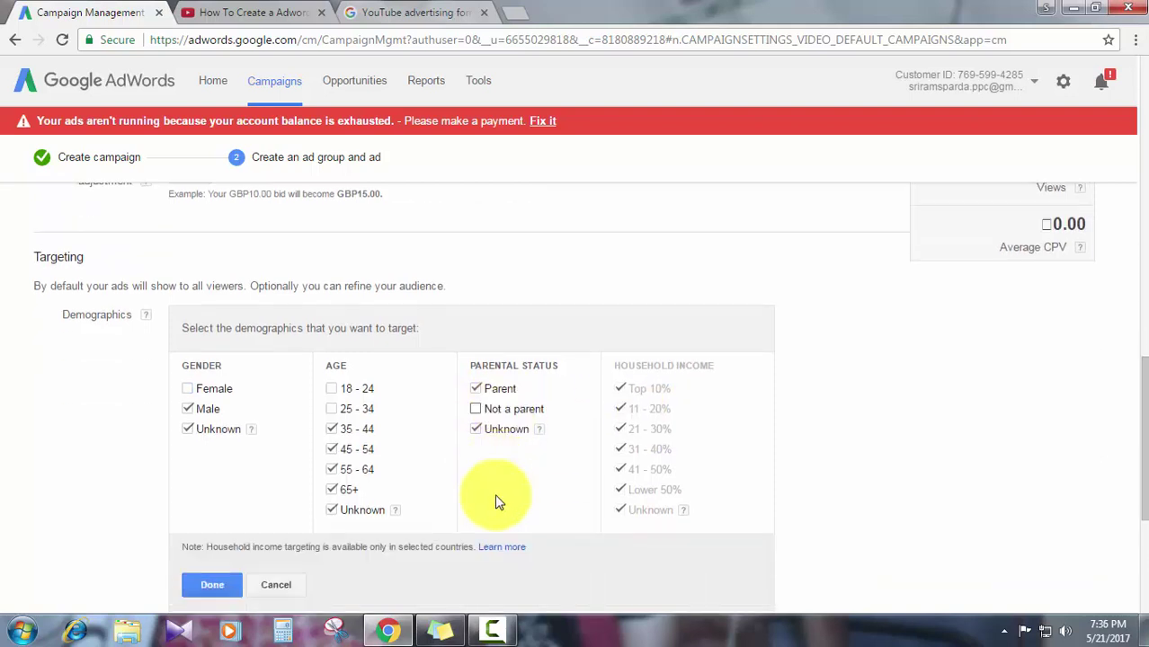
# Include Female, ages 18 - 24 and 25 - 34, and Not a parent in the targeted demographics again.
pyautogui.click(212, 389)
pyautogui.click(363, 409)
pyautogui.click(363, 392)
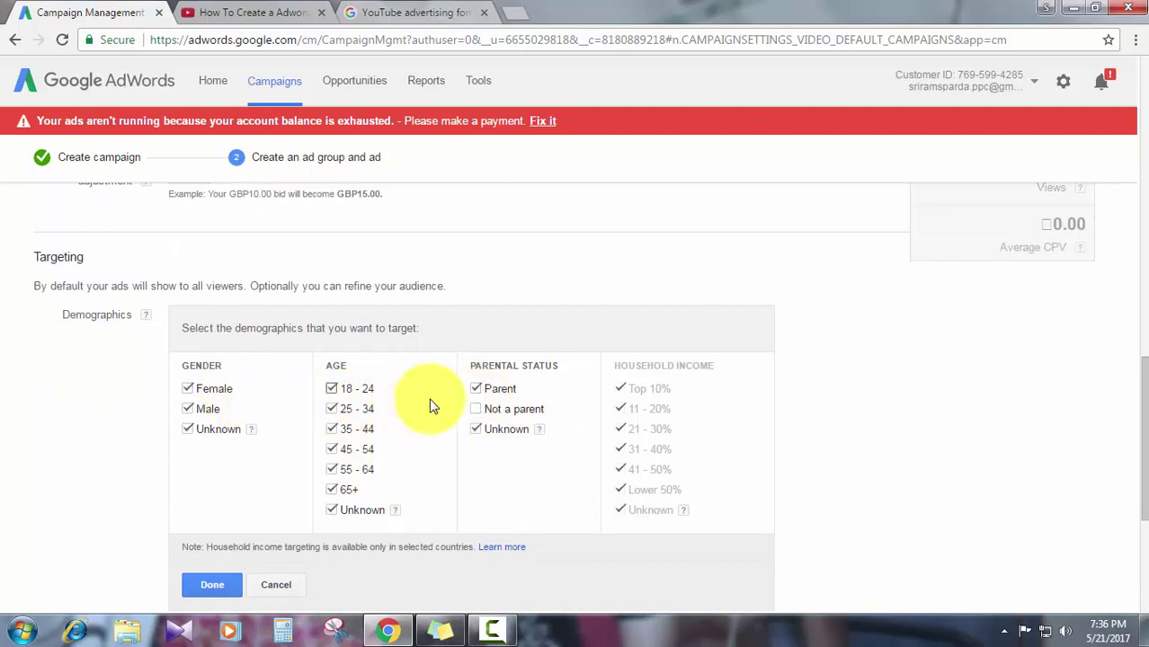
pyautogui.click(486, 407)
# Apply the demographics targeting with every gender, age and parental status group included.
pyautogui.scroll(1, 911, 431)
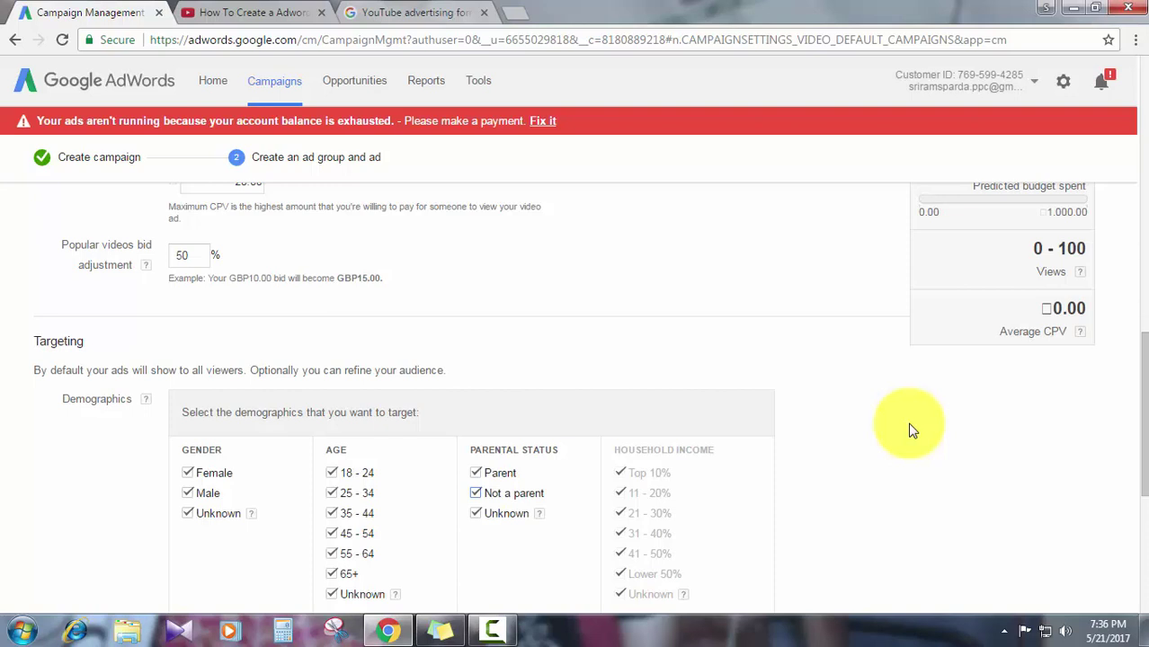
pyautogui.scroll(-1, 910, 430)
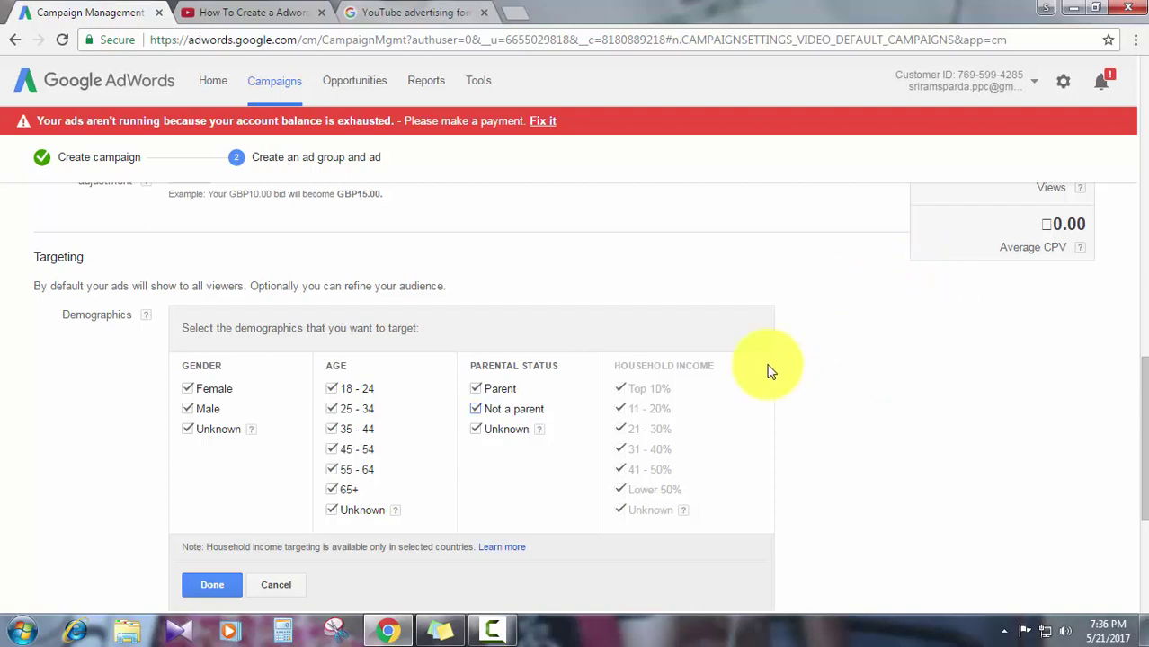
pyautogui.scroll(-1, 769, 372)
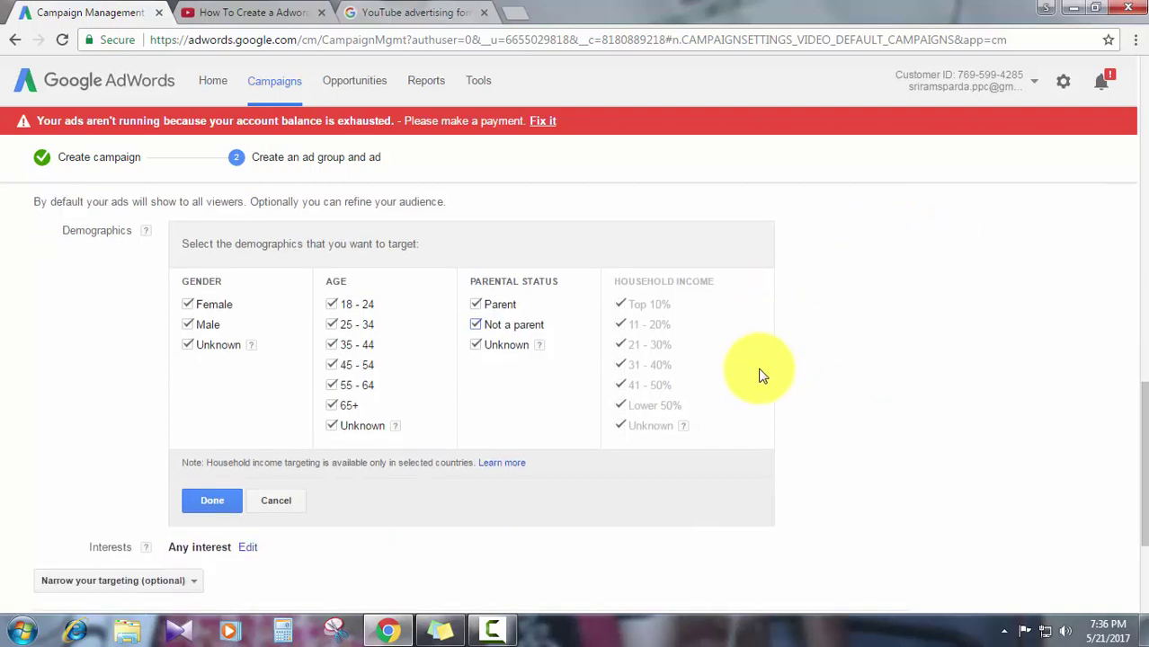
pyautogui.click(219, 502)
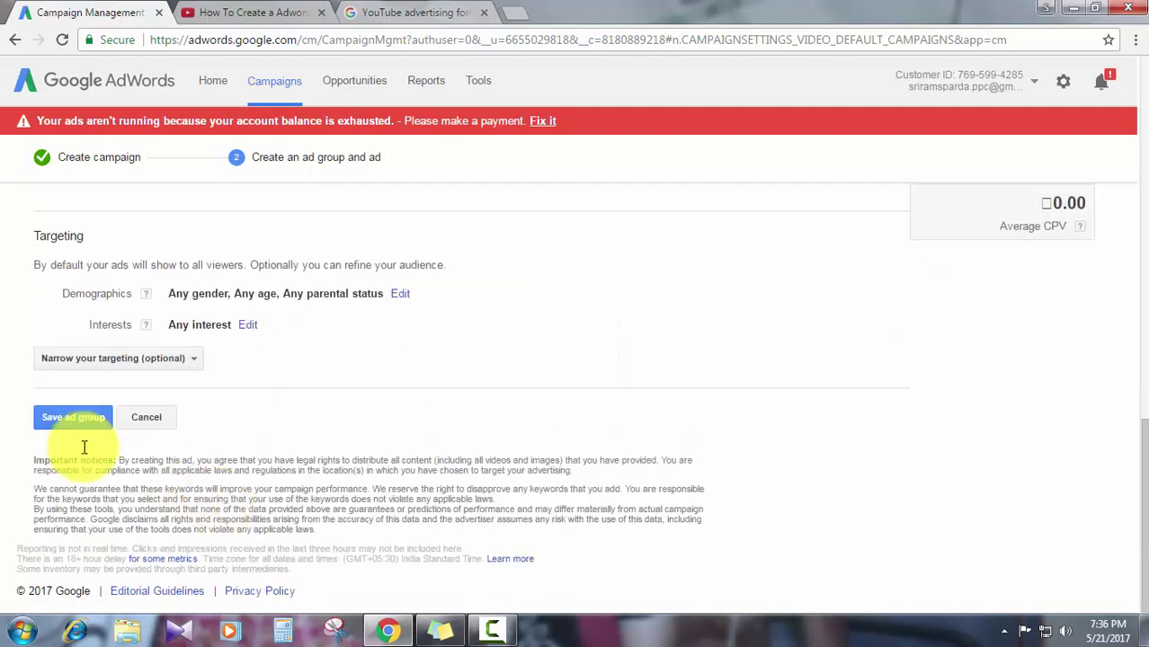
# Open the interests targeting for editing and look through the affinity (reach) and in-market (ROI) audience lists.
pyautogui.click(248, 326)
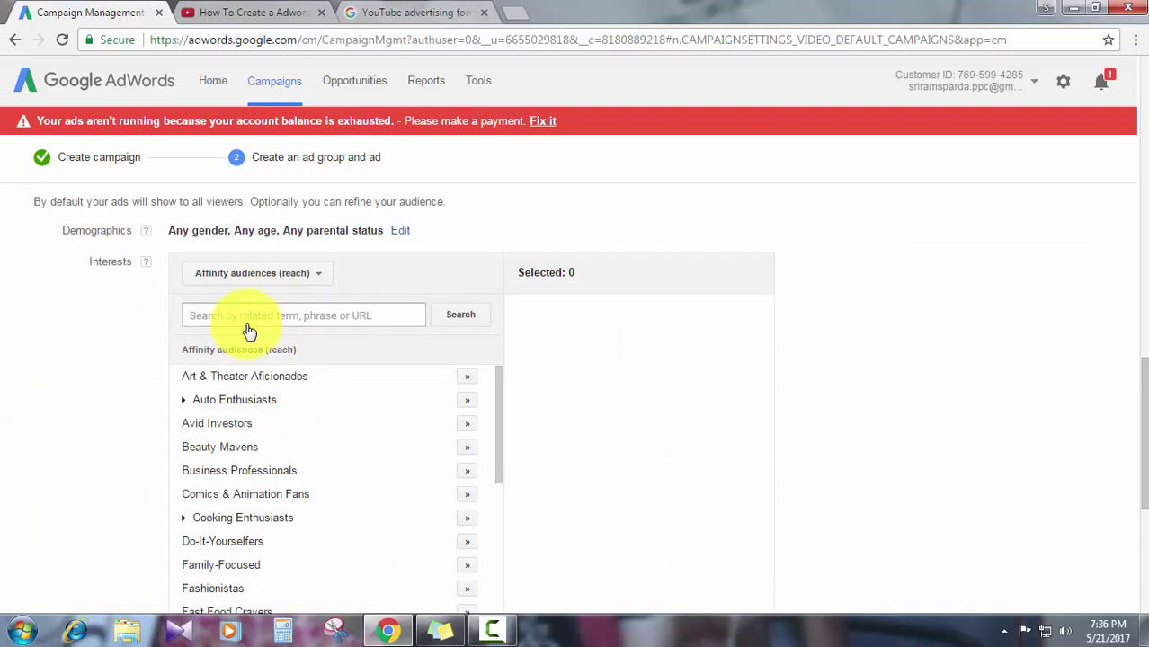
pyautogui.scroll(-3, 103, 377)
pyautogui.scroll(2, 102, 377)
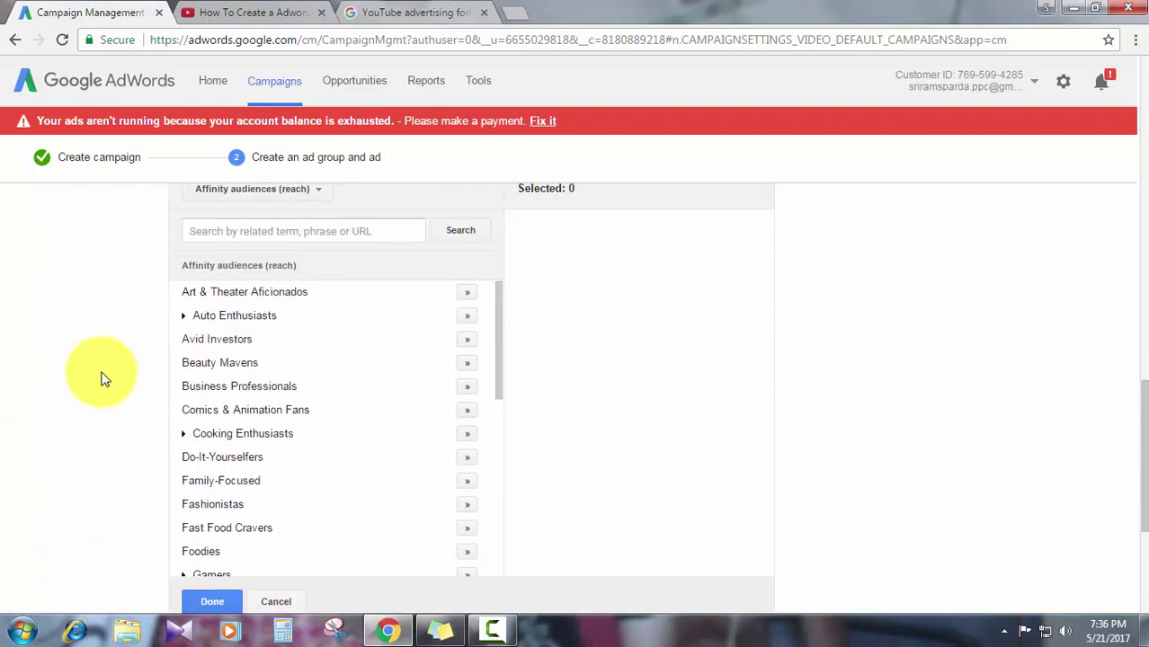
pyautogui.scroll(1, 102, 377)
pyautogui.click(288, 314)
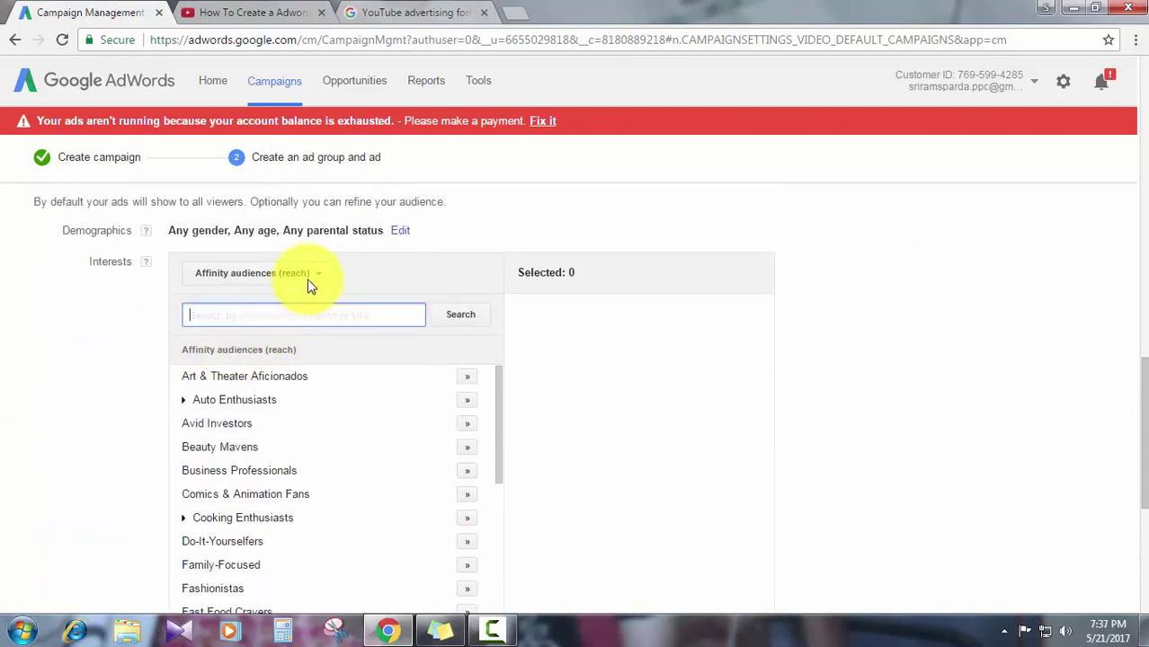
pyautogui.click(308, 275)
pyautogui.click(299, 321)
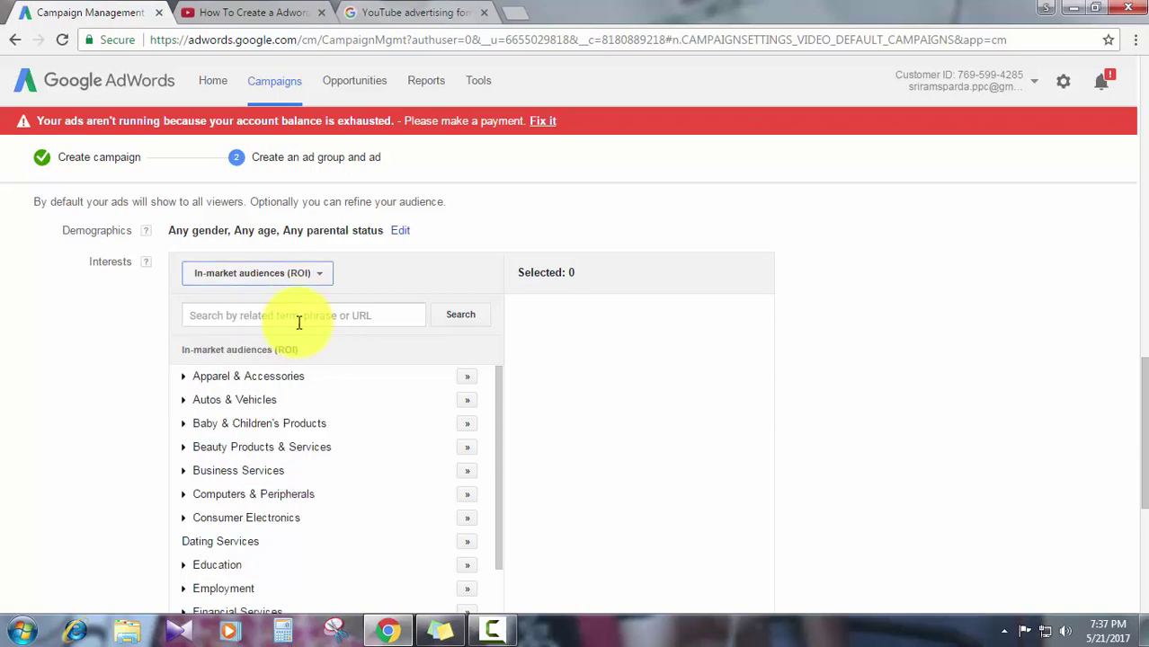
pyautogui.click(308, 276)
pyautogui.click(310, 299)
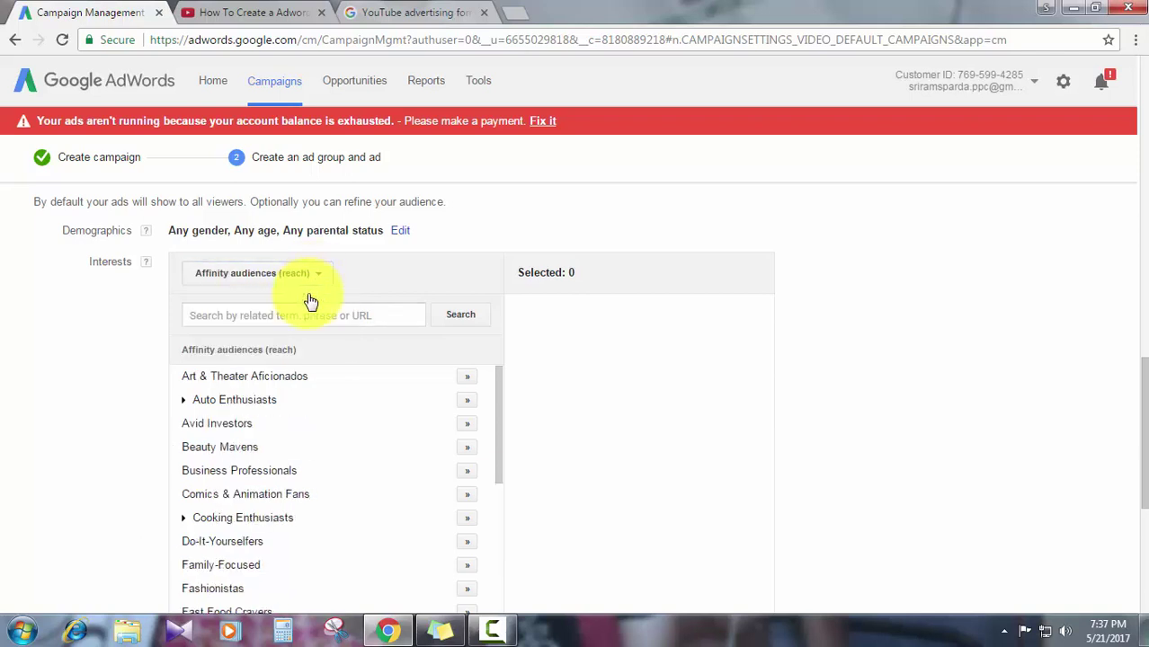
# Check the Auto Enthusiasts and Cooking Enthusiasts subcategories and add Cooking Enthusiasts to the selected affinity audiences.
pyautogui.click(184, 401)
pyautogui.click(185, 400)
pyautogui.scroll(-1, 170, 430)
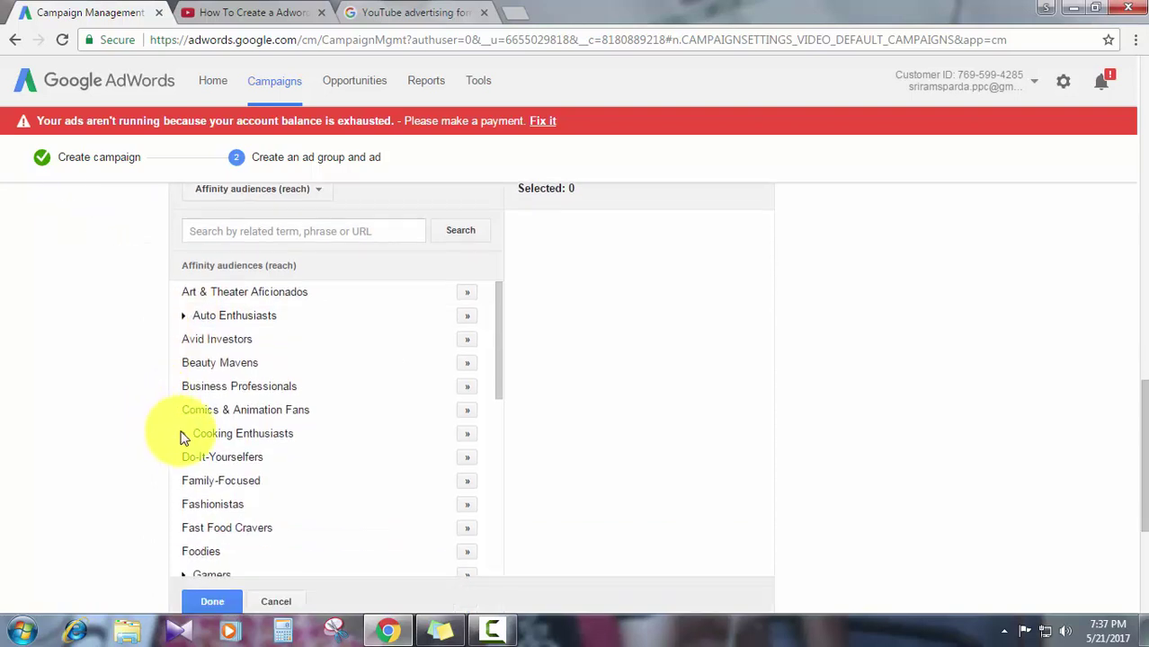
pyautogui.click(184, 435)
pyautogui.click(184, 437)
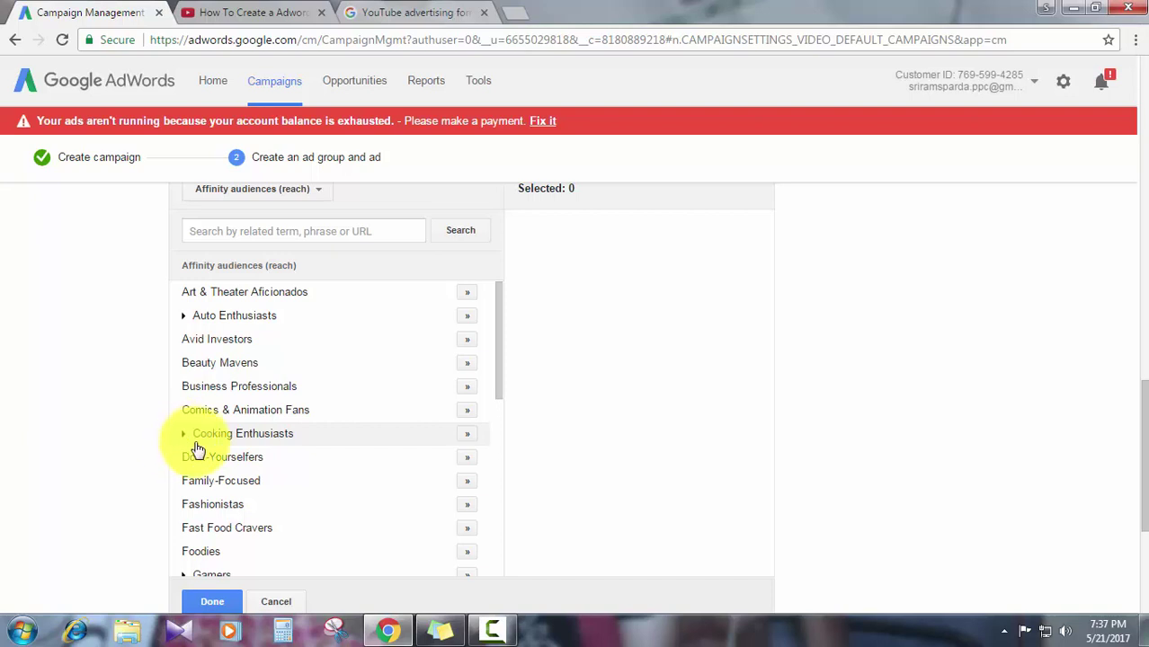
pyautogui.click(186, 436)
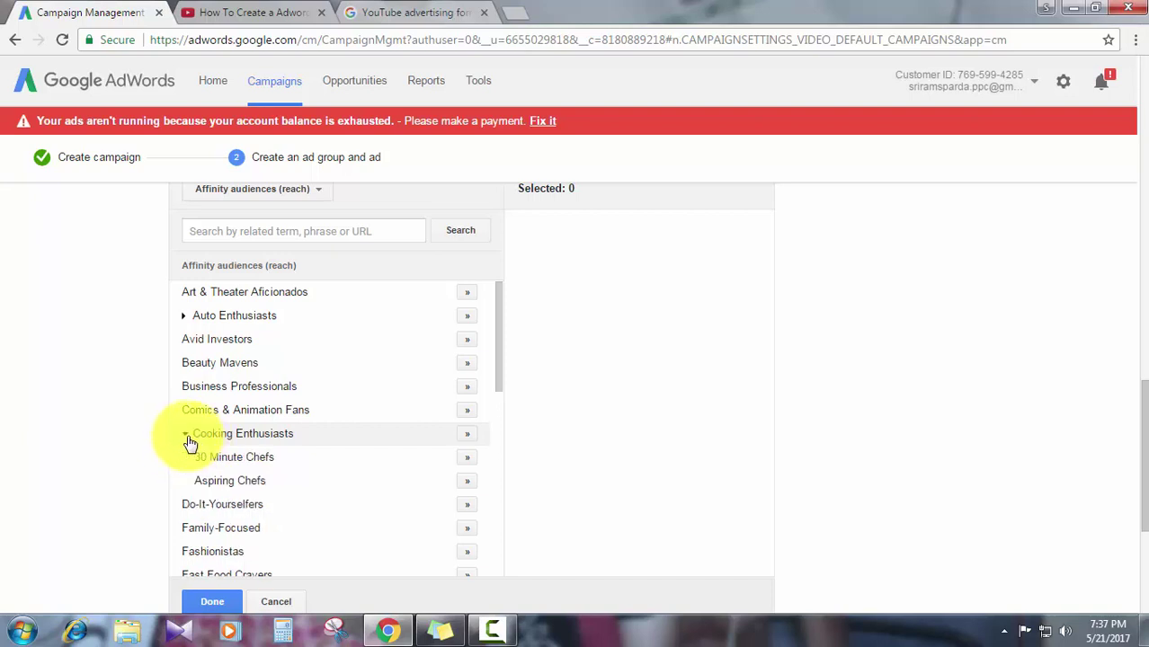
pyautogui.click(471, 437)
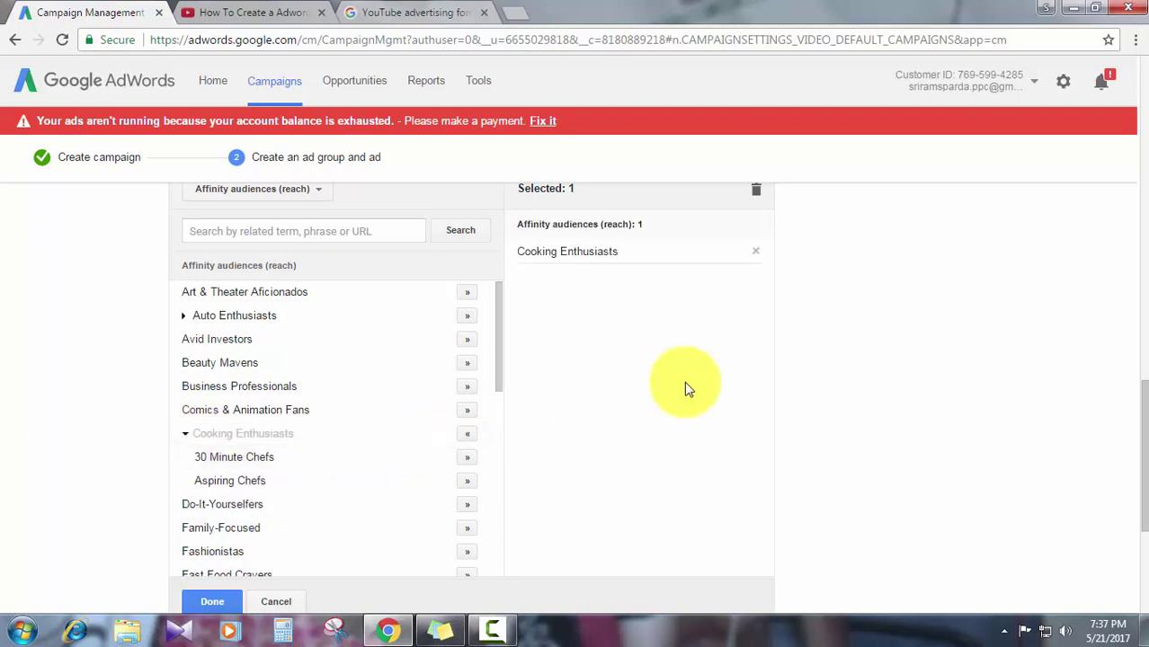
# Add Gamers to the selected affinity audiences, checking its subcategories.
pyautogui.scroll(3, 684, 387)
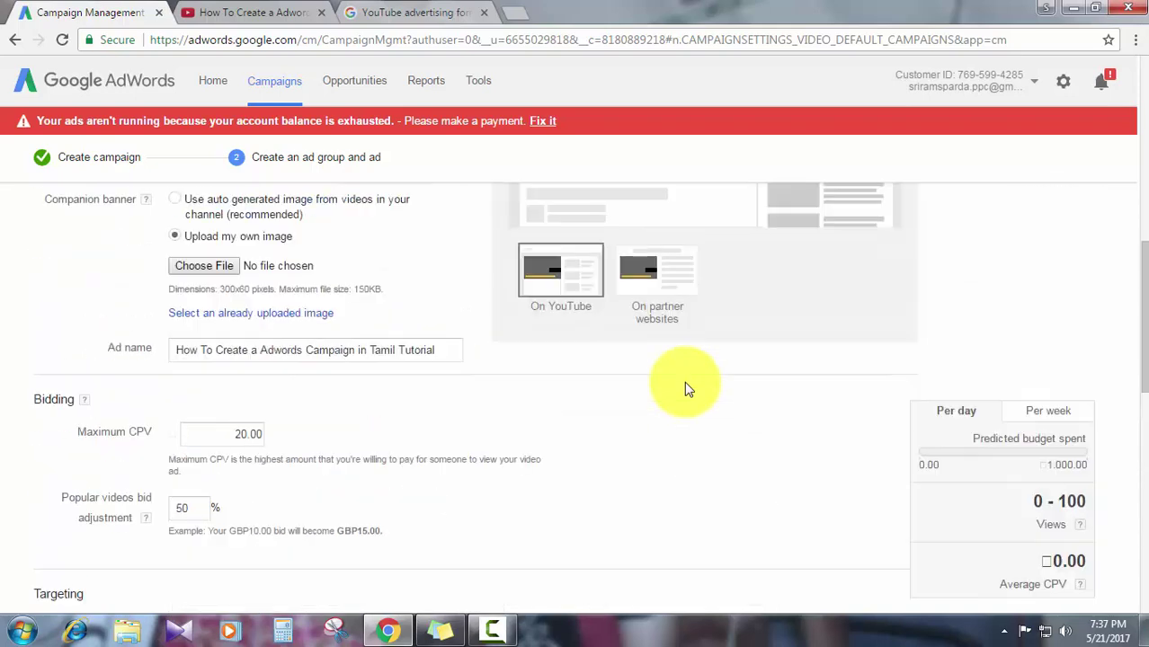
pyautogui.scroll(-3, 684, 389)
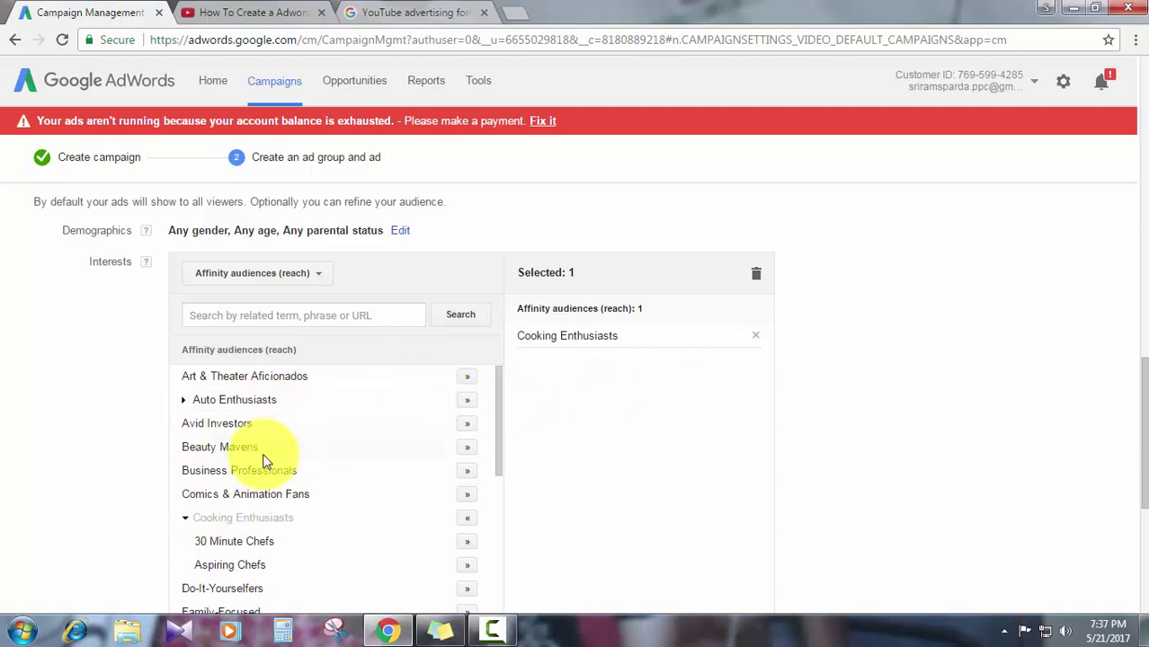
pyautogui.scroll(-3, 266, 460)
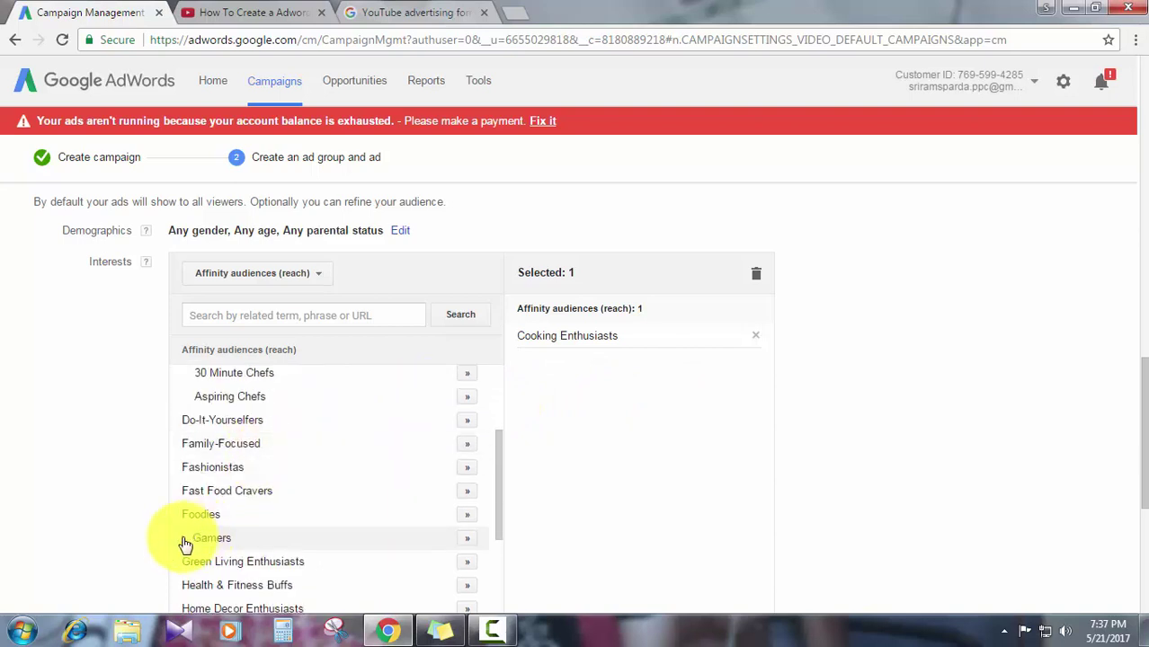
pyautogui.click(186, 539)
pyautogui.click(467, 538)
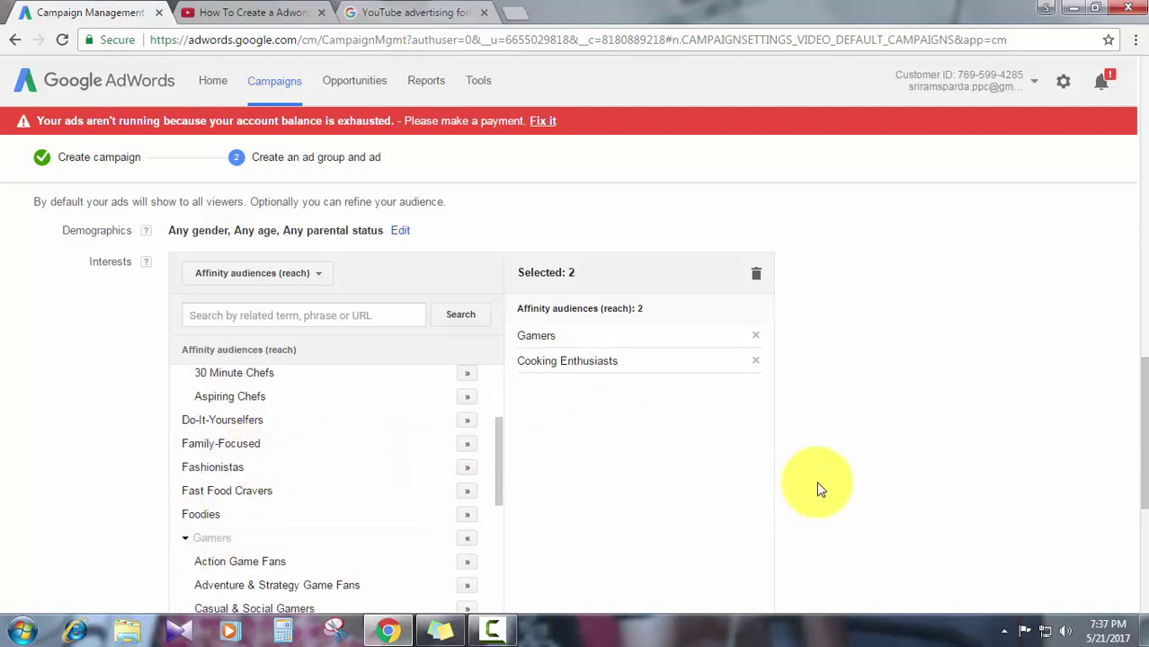
# Examine the weekly and daily forecasts beside the bidding settings and look through the rest of the affinity audiences.
pyautogui.scroll(3, 818, 490)
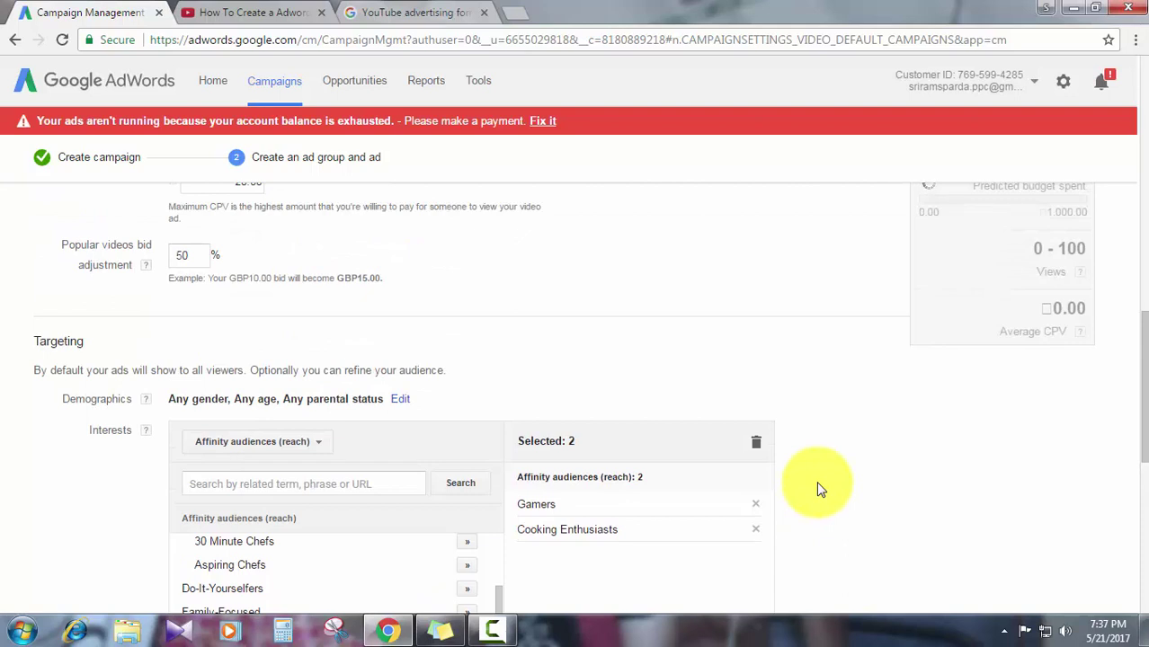
pyautogui.scroll(1, 818, 490)
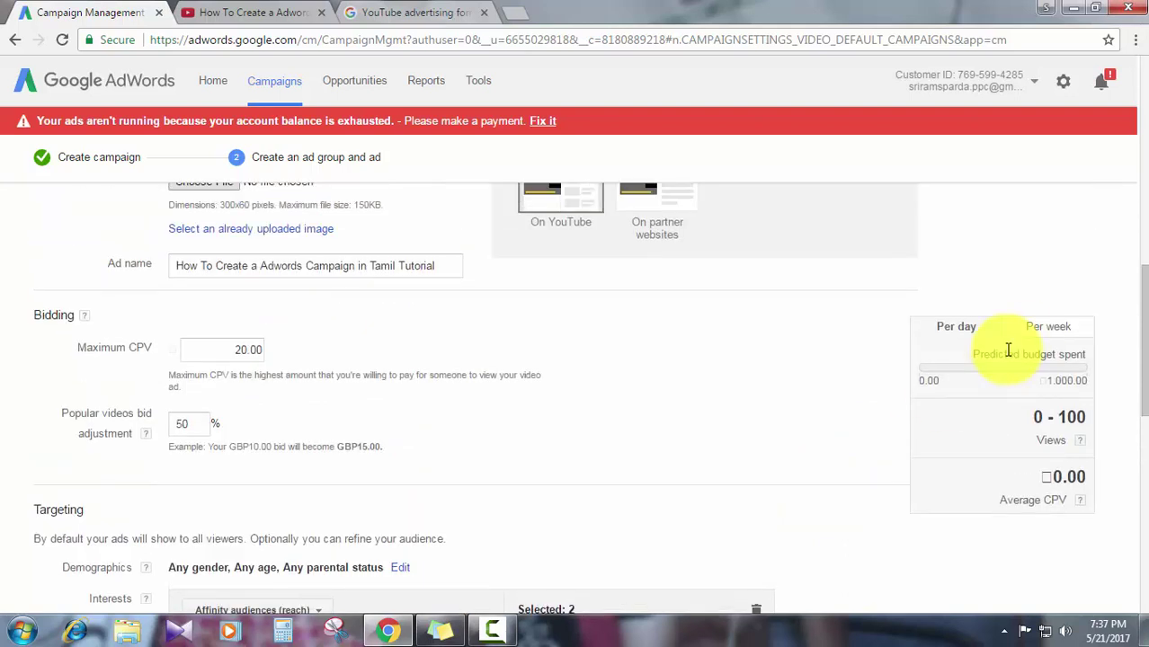
pyautogui.click(1031, 332)
pyautogui.click(960, 330)
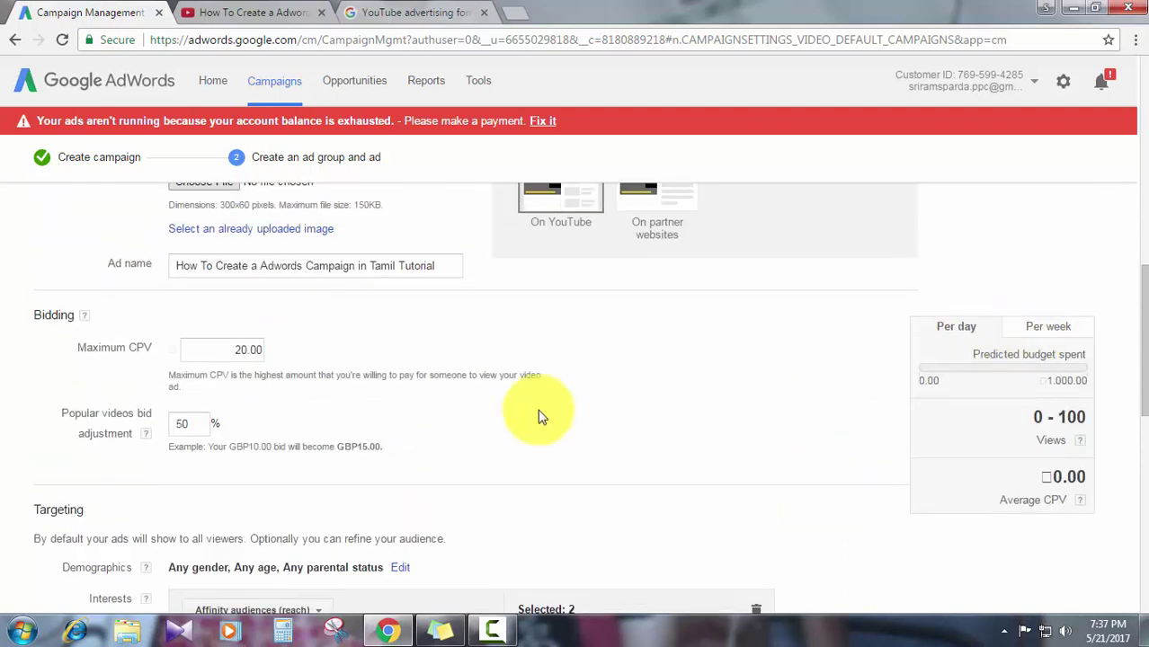
pyautogui.scroll(-10, 536, 409)
pyautogui.scroll(-4, 494, 393)
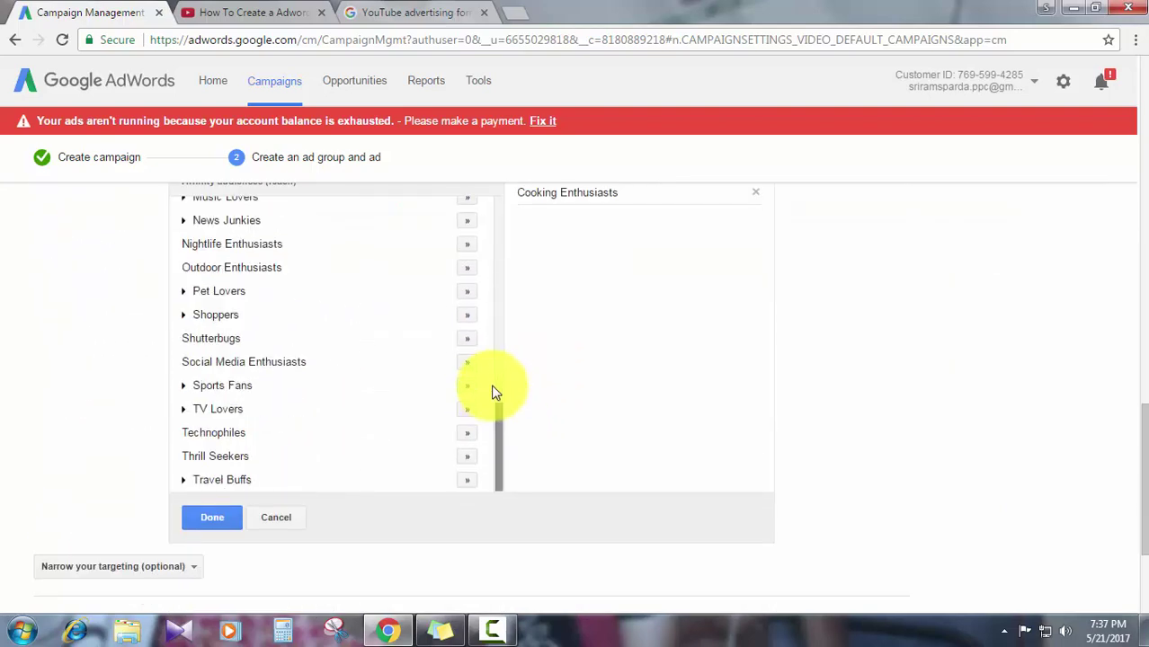
pyautogui.scroll(8, 494, 392)
pyautogui.scroll(6, 493, 393)
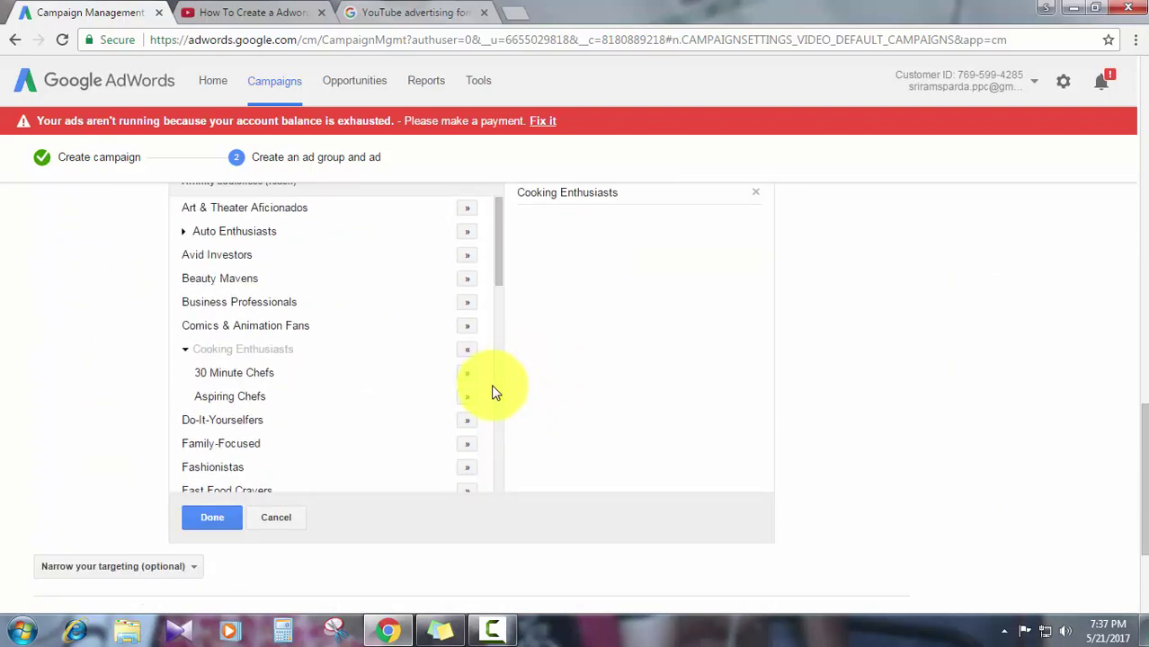
pyautogui.scroll(1, 388, 270)
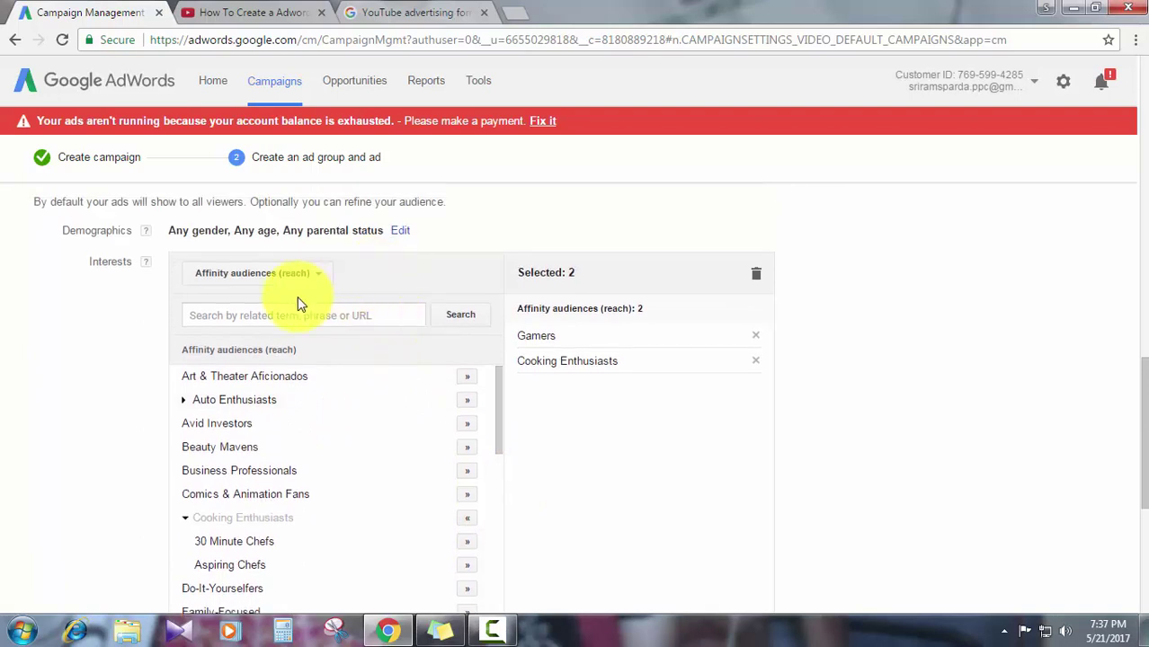
# Add the in-market audiences Computer Accessories & Components, Computers, and Printers, Scanners & Faxes from Computers & Peripherals.
pyautogui.click(321, 271)
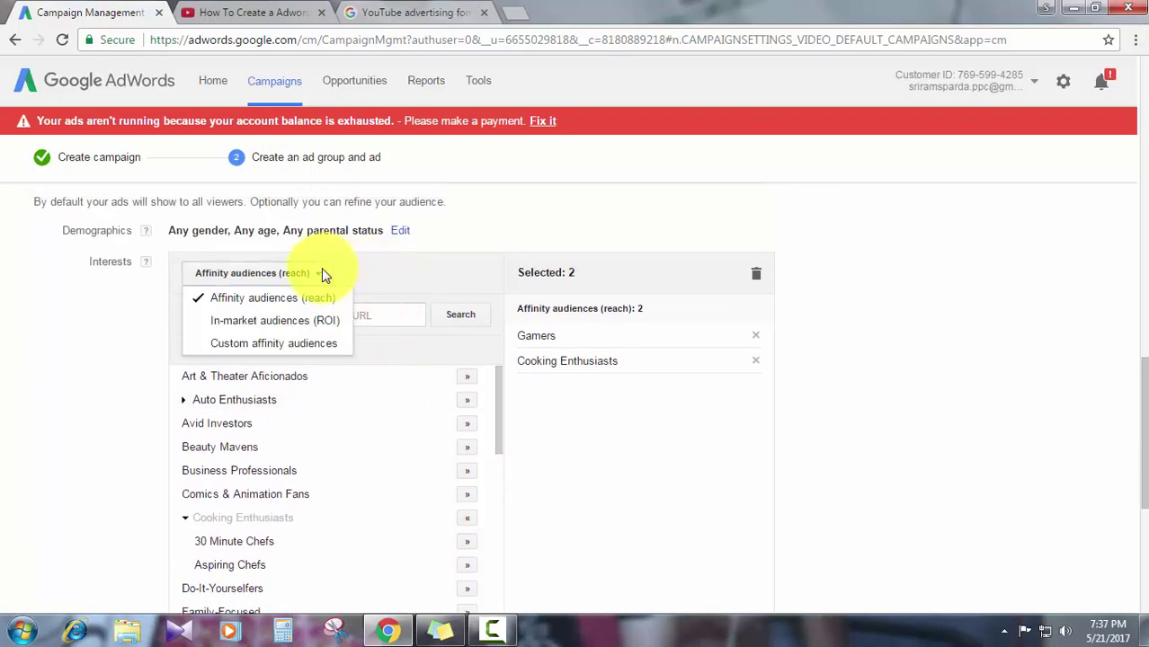
pyautogui.click(313, 324)
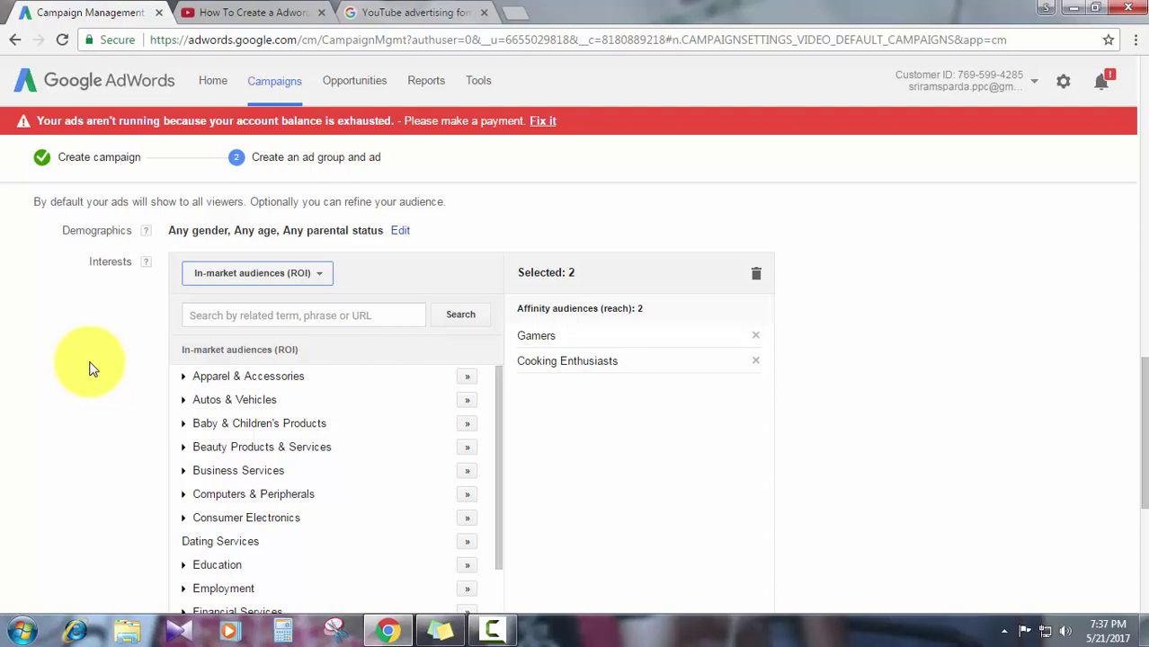
pyautogui.click(186, 494)
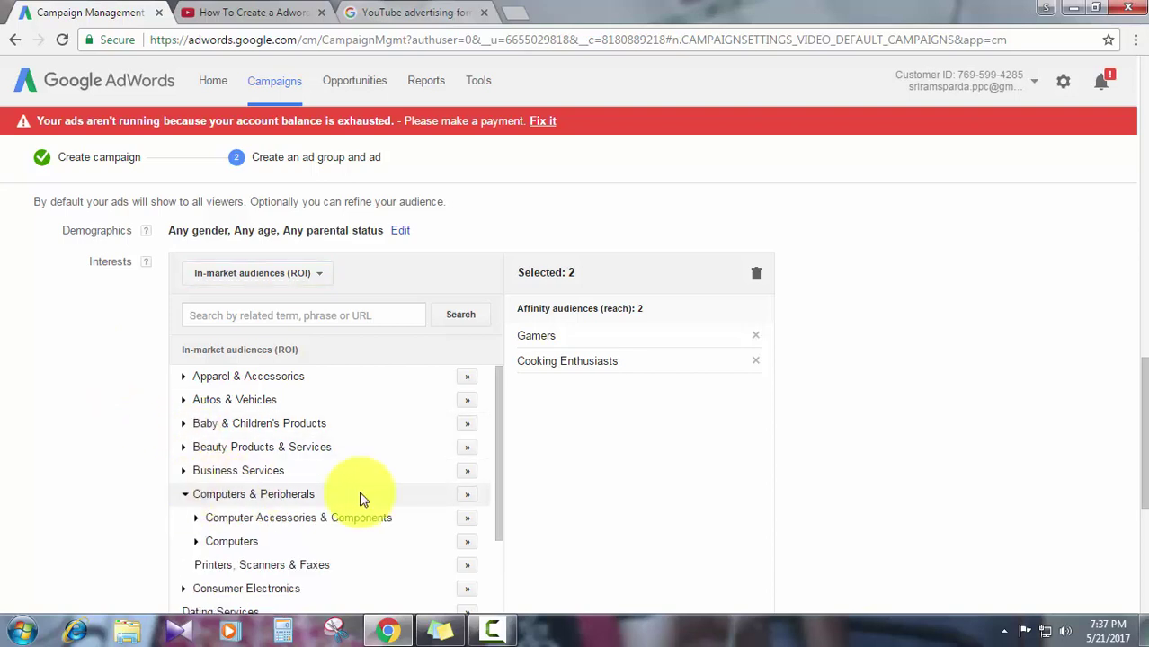
pyautogui.click(467, 520)
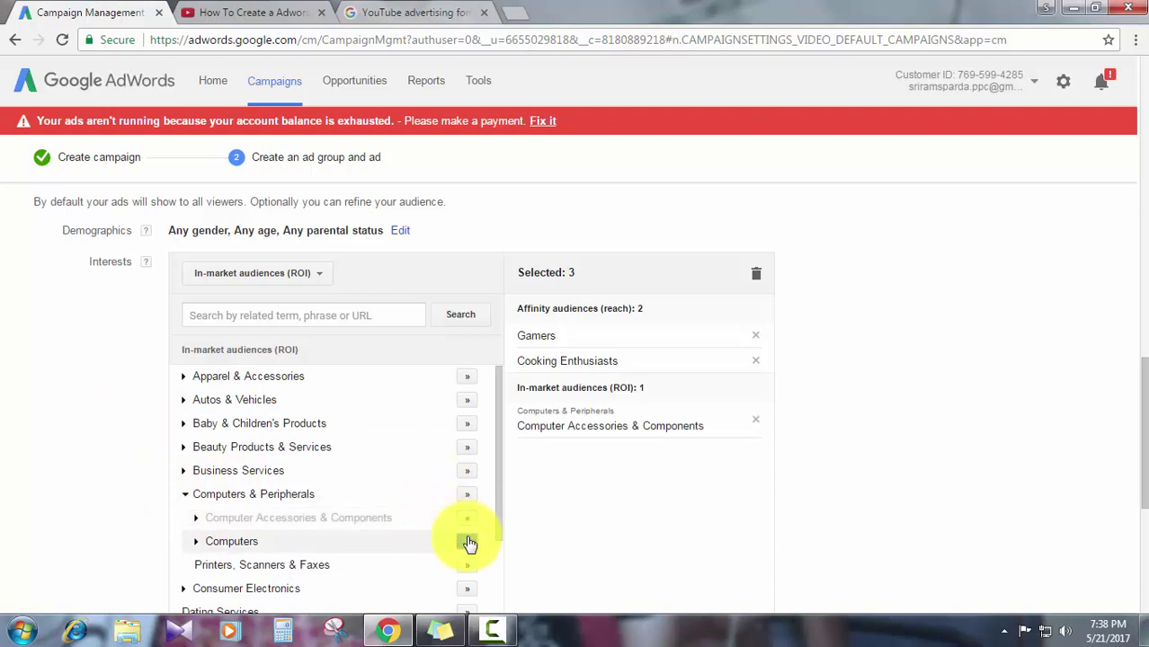
pyautogui.click(467, 543)
pyautogui.click(467, 564)
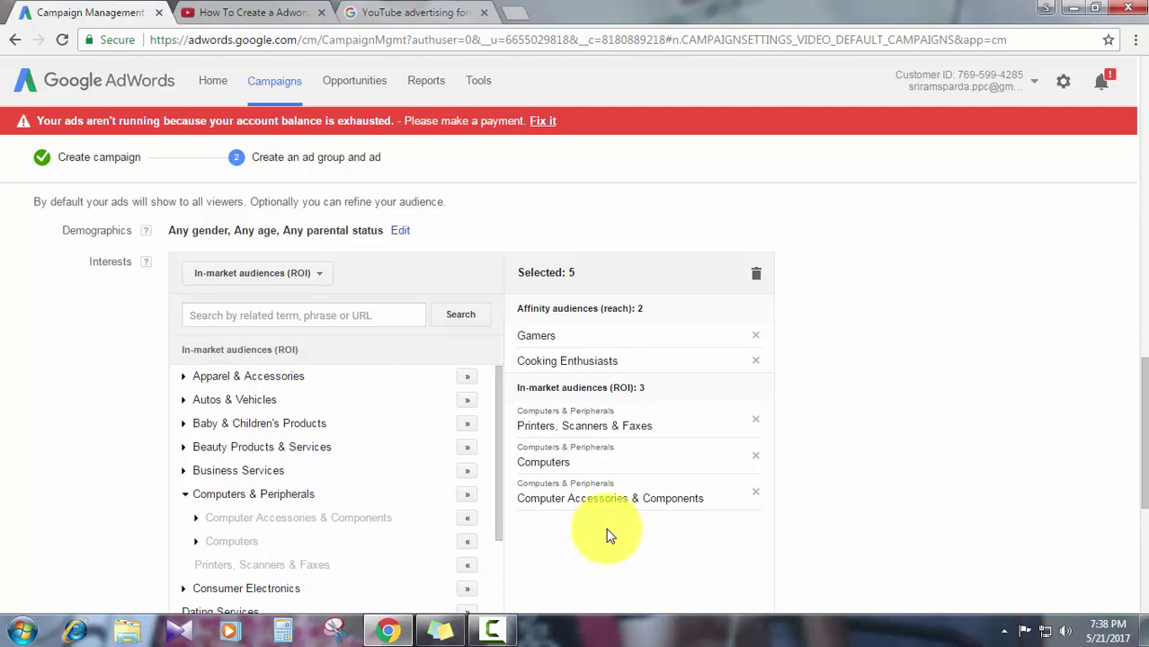
# Look at the custom affinity audiences and review the selected interests alongside the bidding settings and daily forecast.
pyautogui.click(320, 274)
pyautogui.click(315, 344)
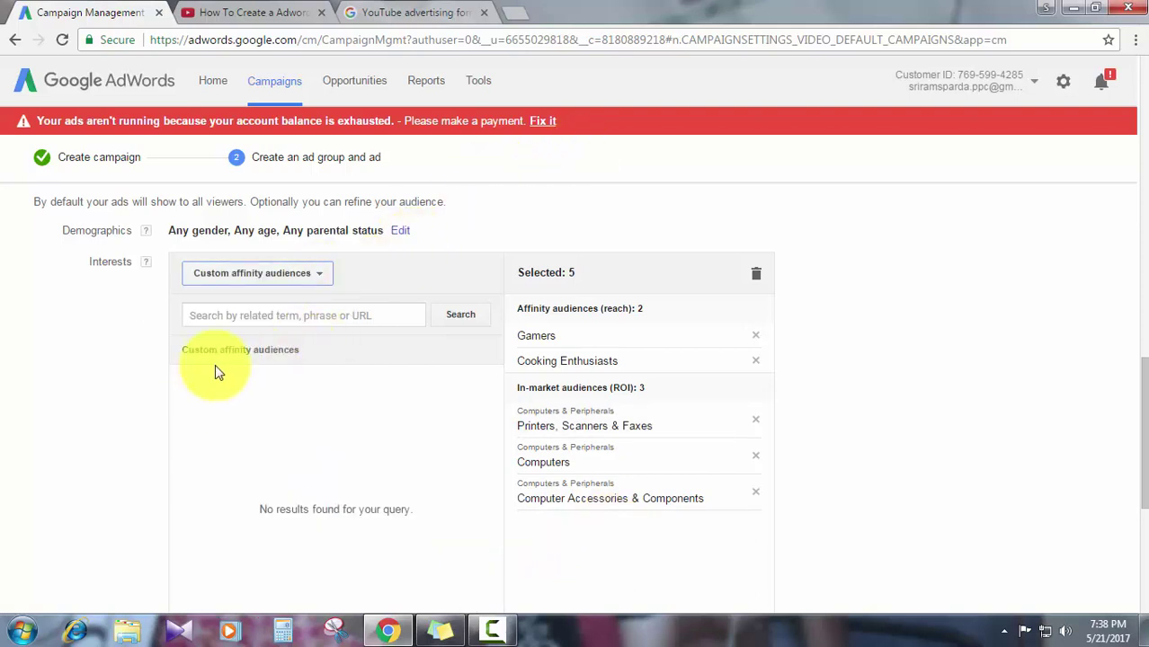
pyautogui.click(247, 317)
pyautogui.scroll(-3, 215, 367)
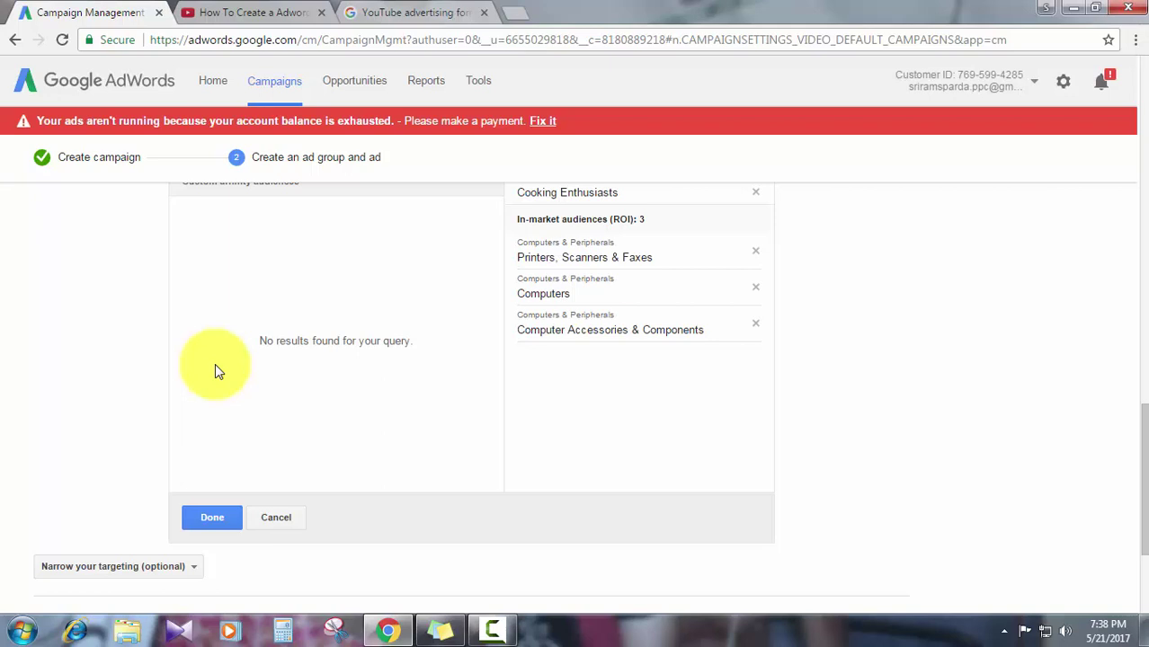
pyautogui.scroll(2, 215, 363)
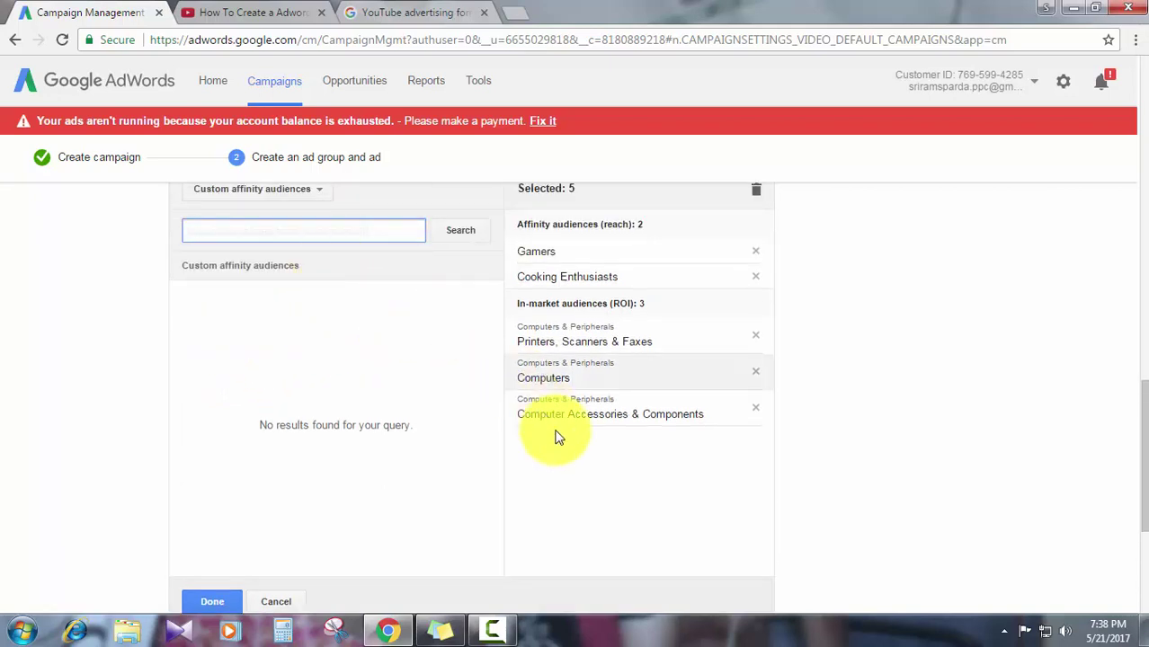
pyautogui.scroll(2, 638, 481)
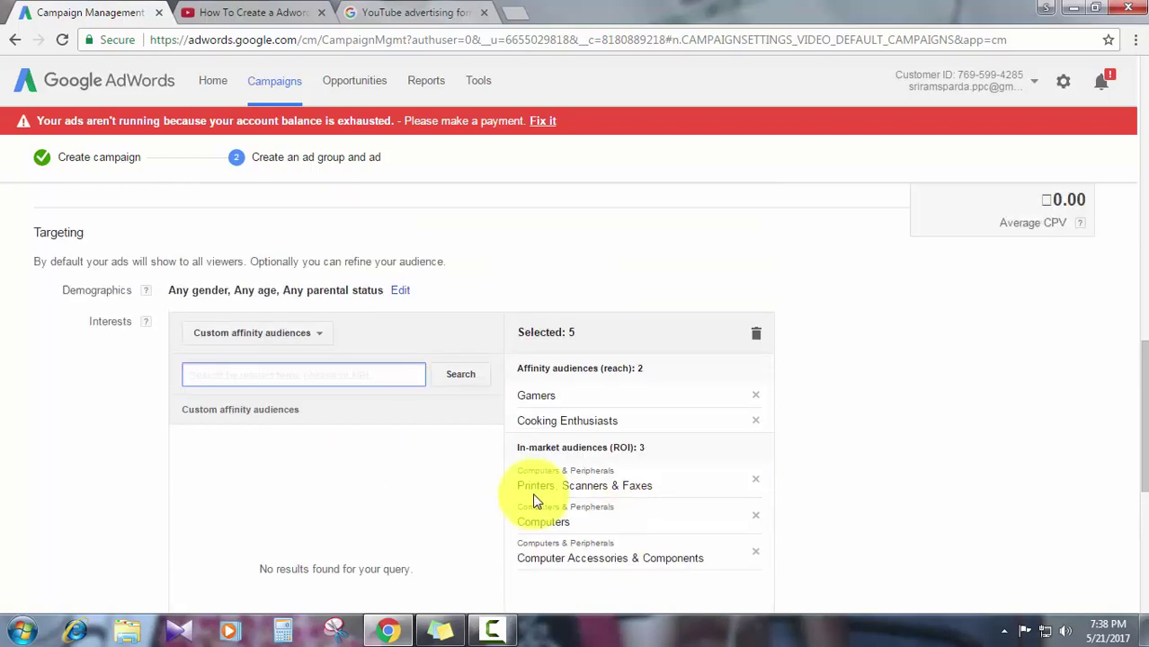
pyautogui.scroll(-2, 469, 494)
pyautogui.scroll(-2, 645, 505)
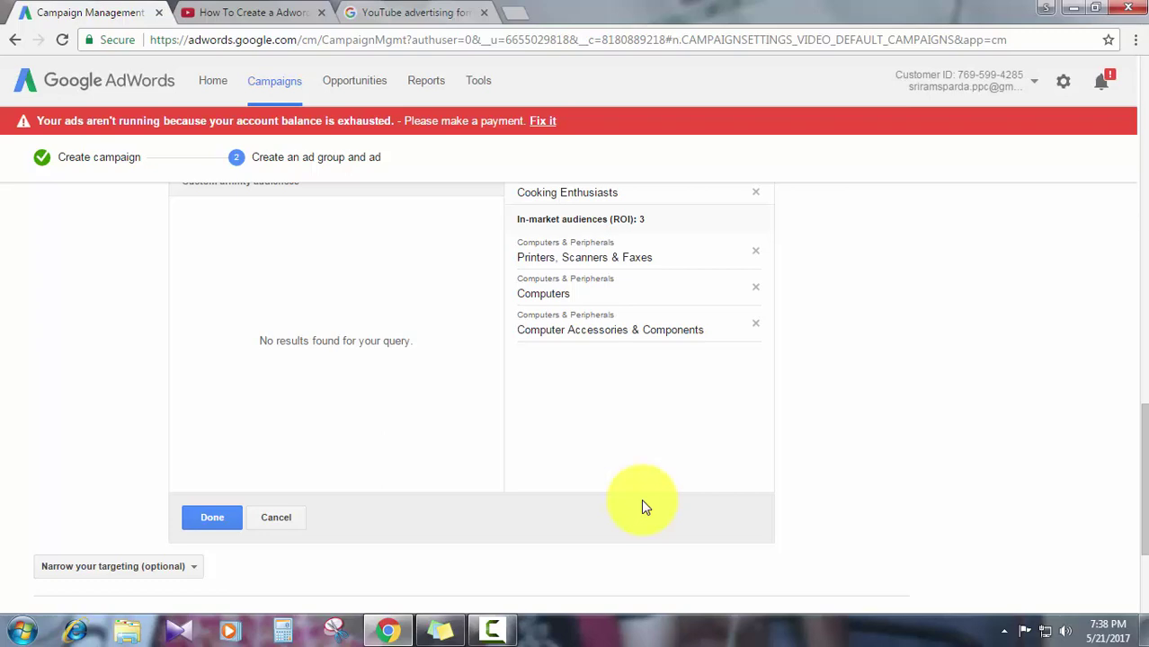
pyautogui.scroll(6, 641, 499)
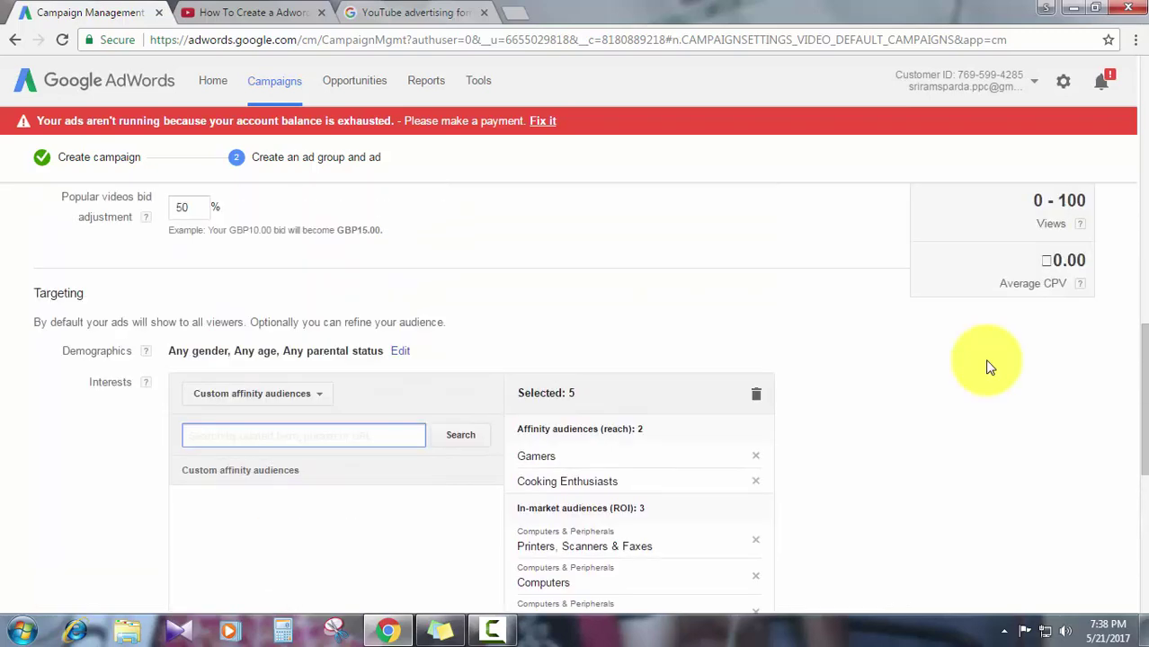
pyautogui.scroll(3, 899, 394)
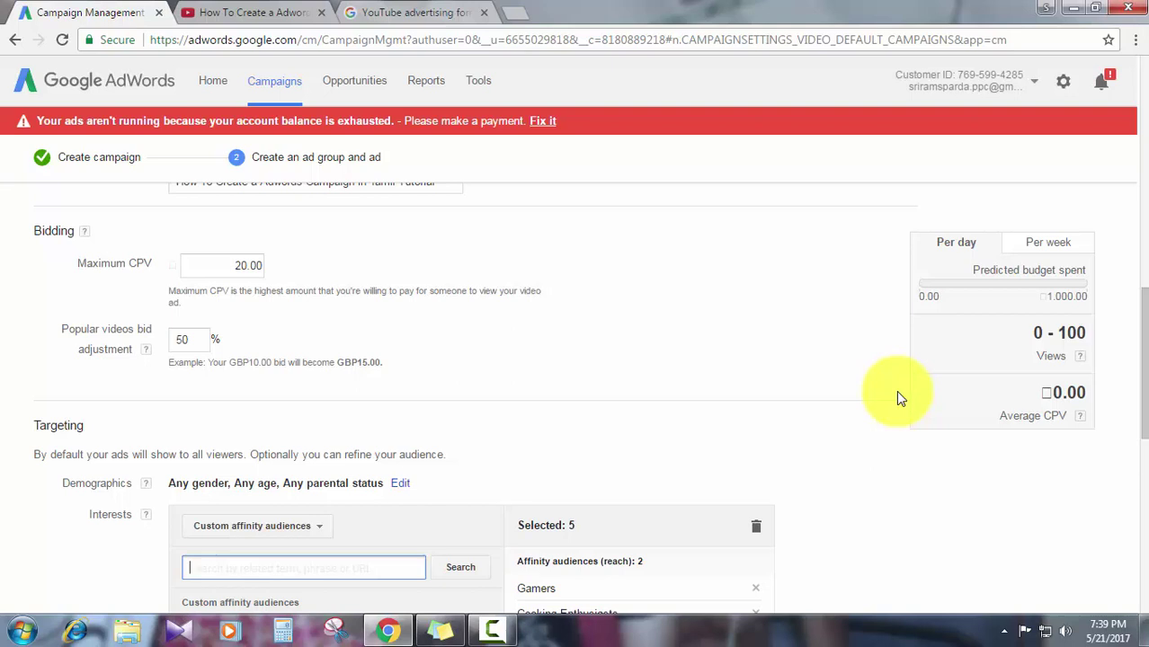
pyautogui.scroll(-3, 895, 390)
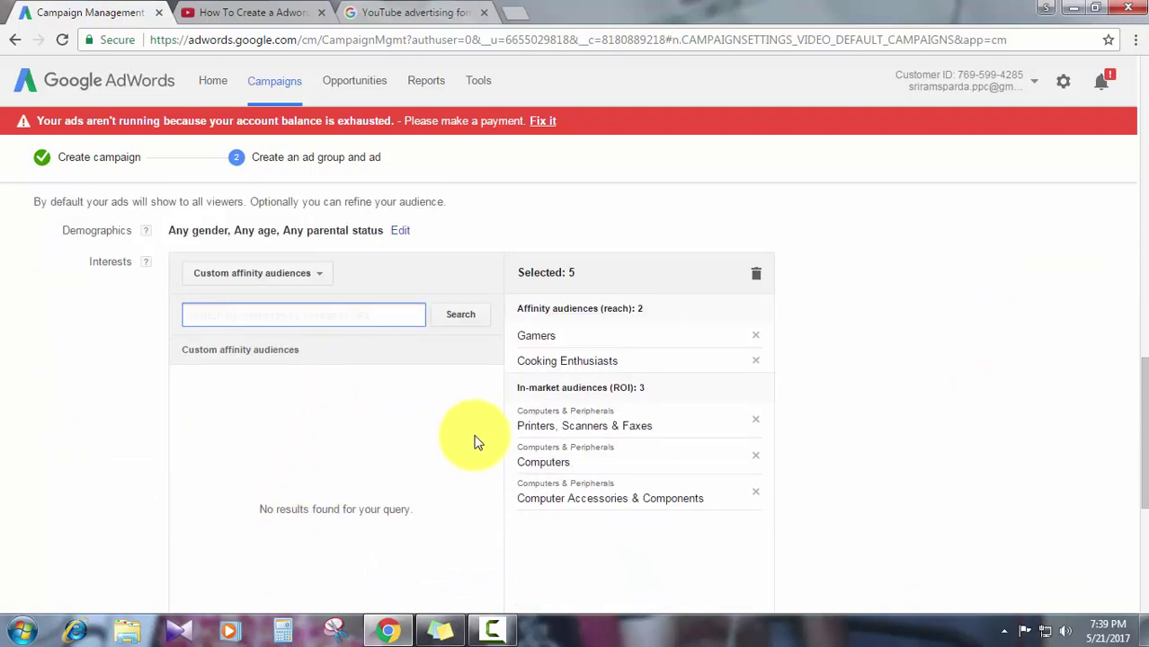
# Apply the interests targeting with the selected affinity and in-market audiences.
pyautogui.scroll(-3, 636, 488)
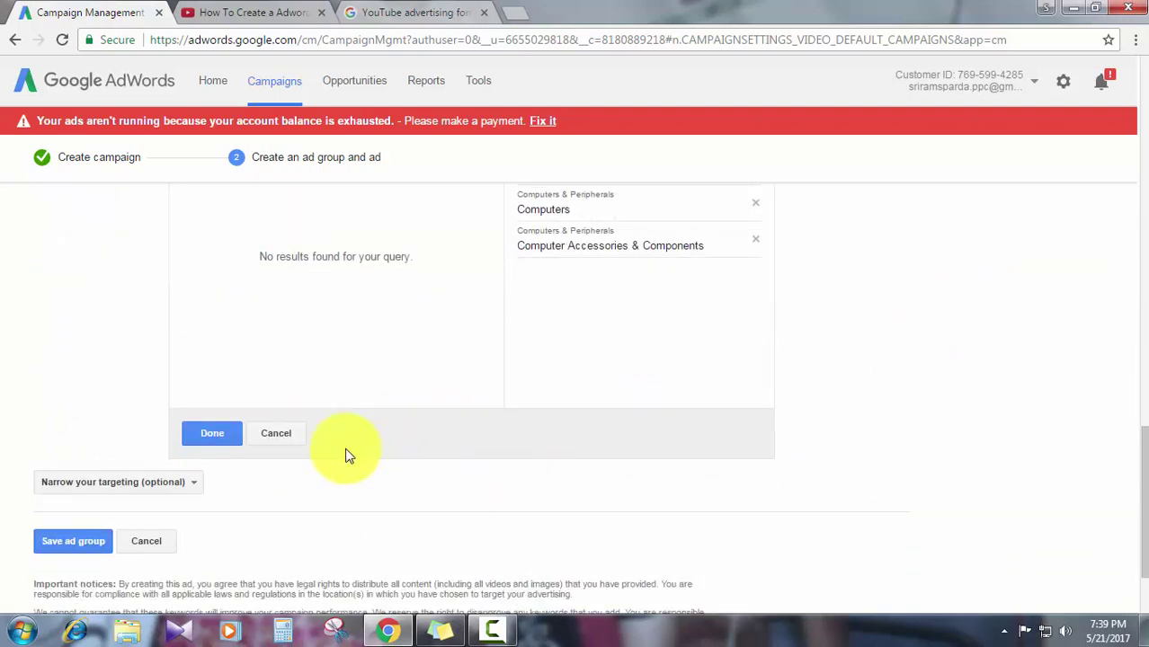
pyautogui.click(231, 436)
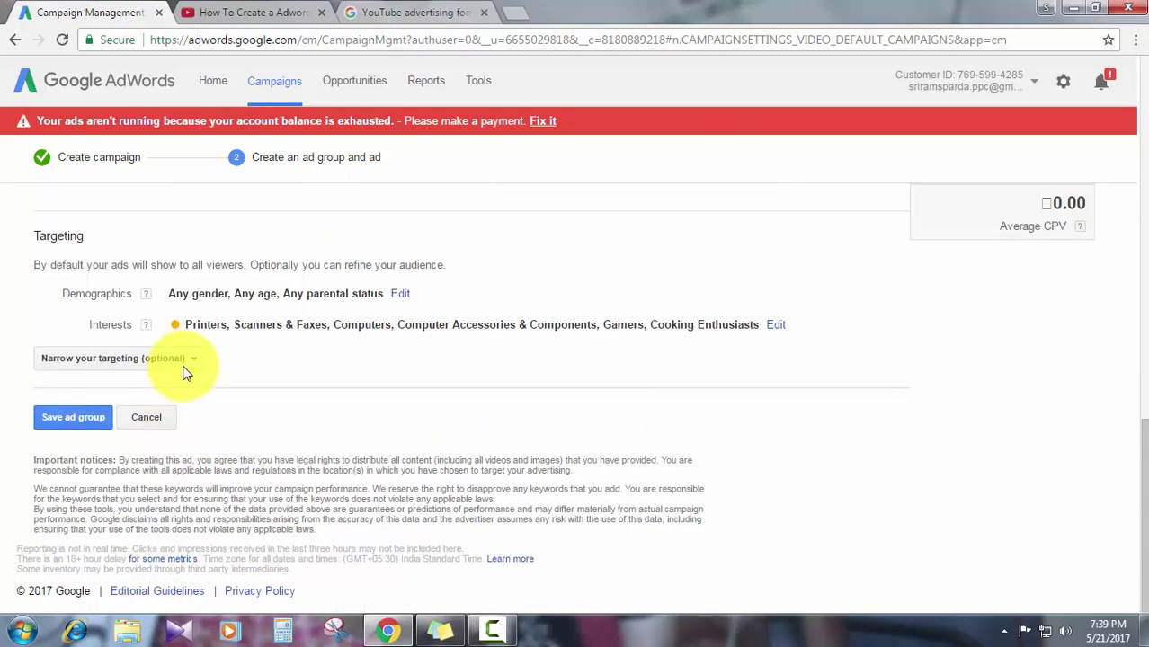
pyautogui.scroll(3, 466, 411)
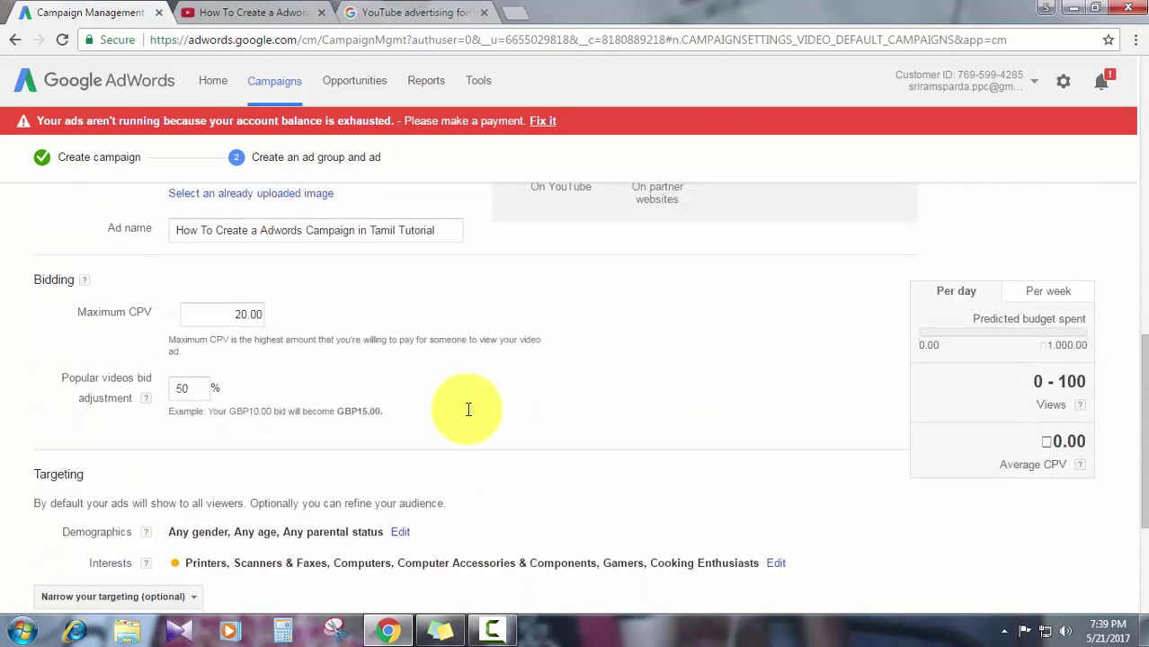
# Save the ad group with its ad and look over the Tamil ad group's demographic targeting.
pyautogui.scroll(-3, 468, 410)
pyautogui.click(67, 419)
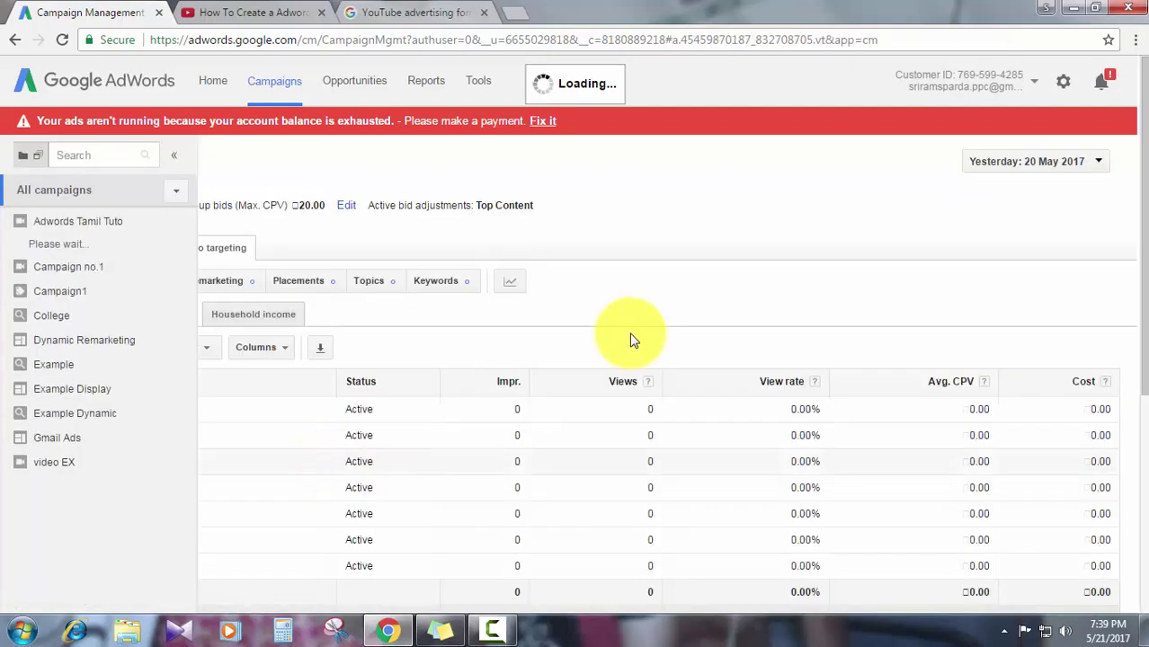
pyautogui.scroll(-2, 633, 340)
pyautogui.scroll(-2, 633, 340)
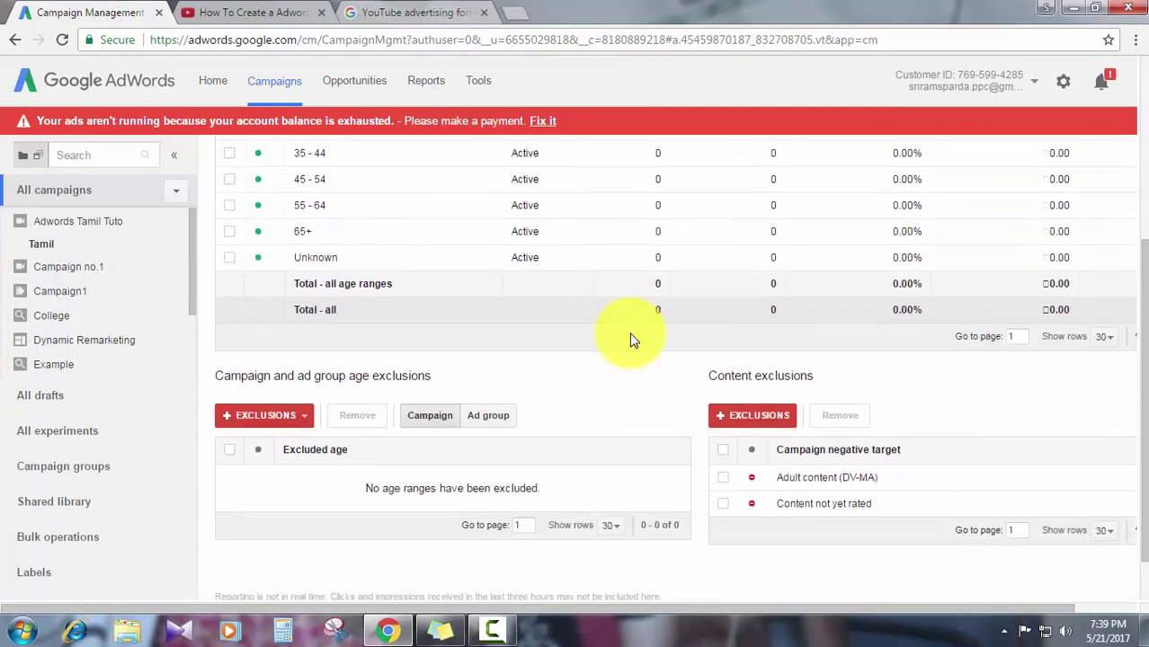
pyautogui.scroll(3, 633, 339)
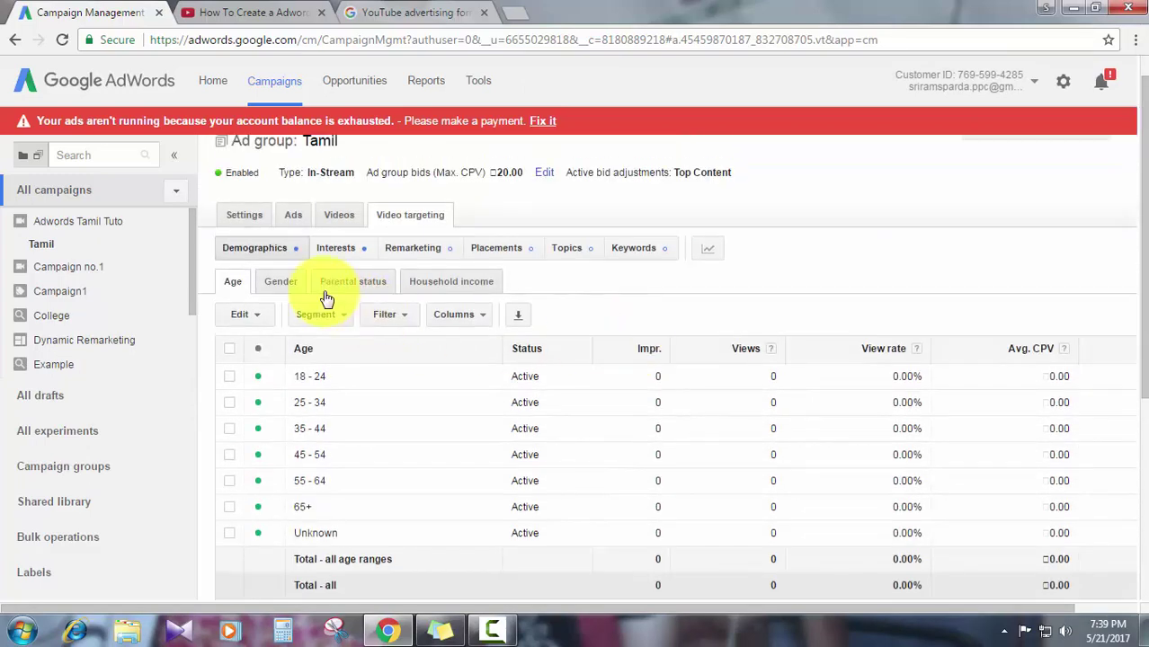
pyautogui.click(485, 254)
pyautogui.click(246, 253)
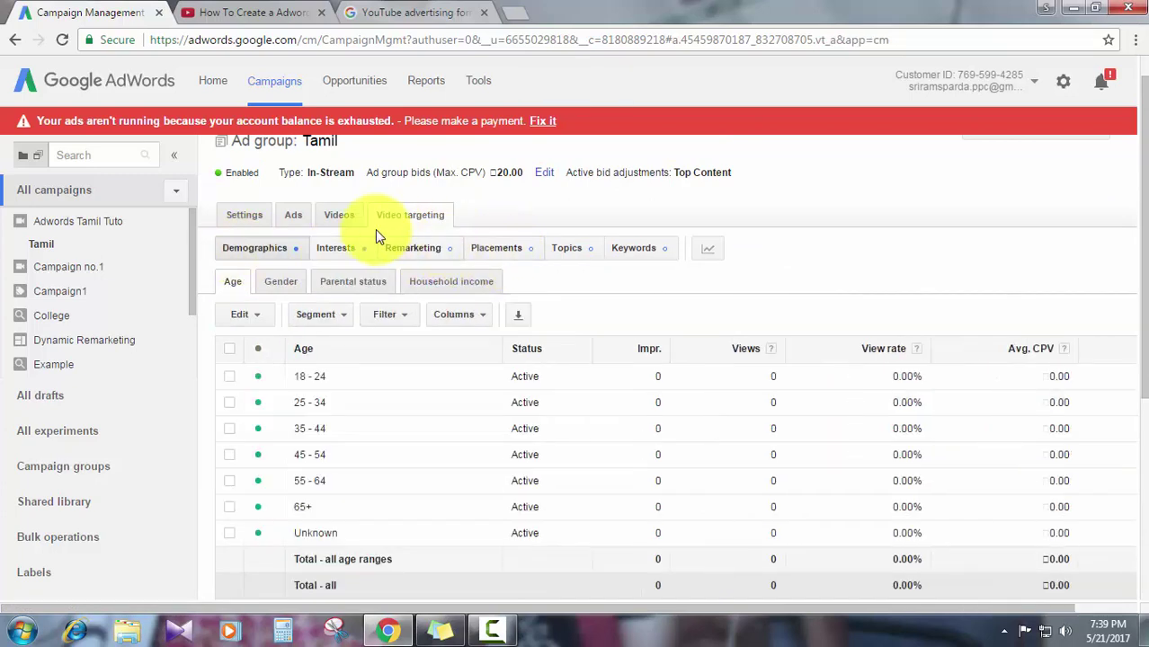
pyautogui.scroll(1, 382, 225)
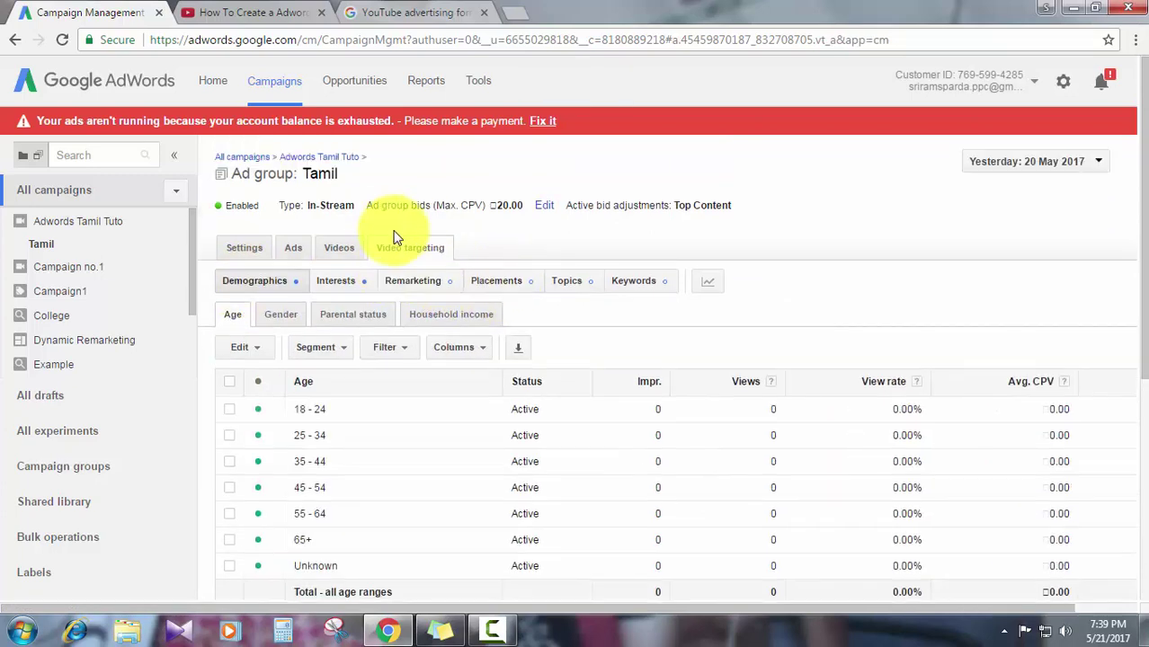
# Start adding managed placements to the Tamil ad group's video targeting and look over the manual entry form.
pyautogui.click(493, 282)
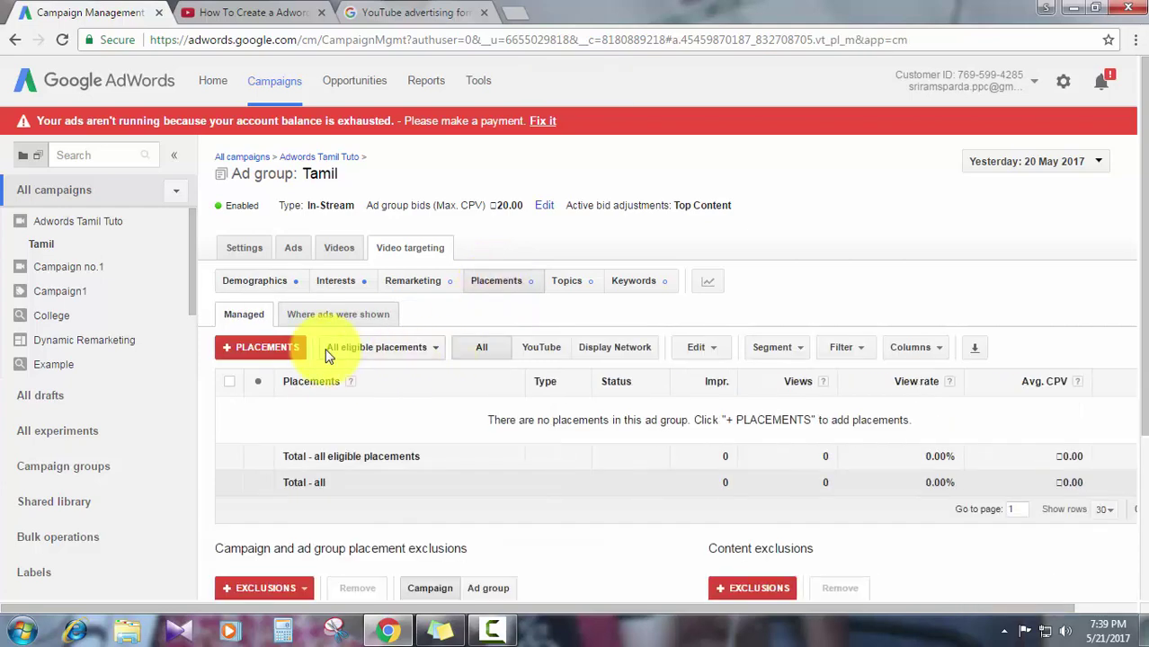
pyautogui.click(289, 349)
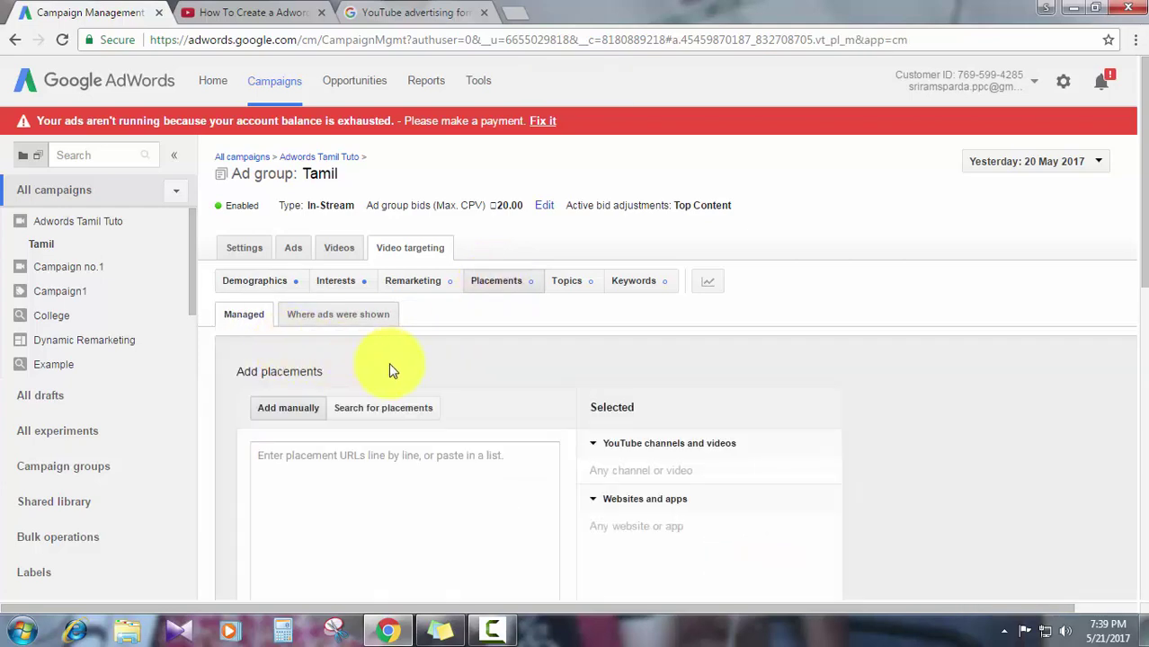
pyautogui.scroll(-1, 388, 369)
pyautogui.scroll(-3, 388, 370)
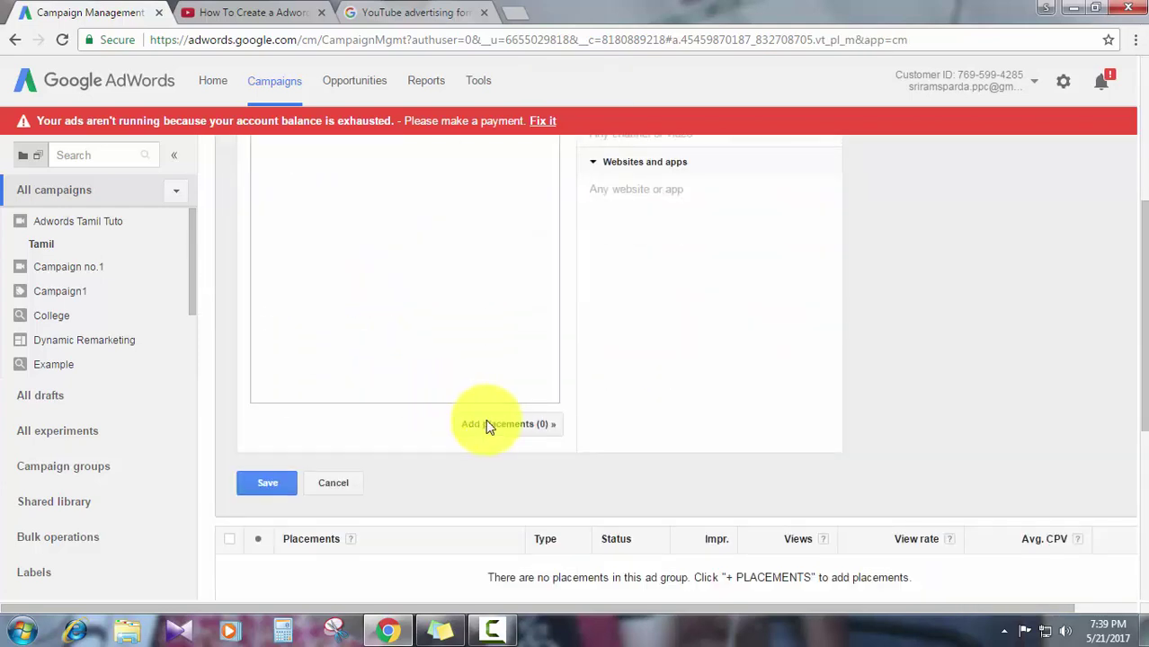
pyautogui.scroll(1, 386, 413)
pyautogui.click(385, 371)
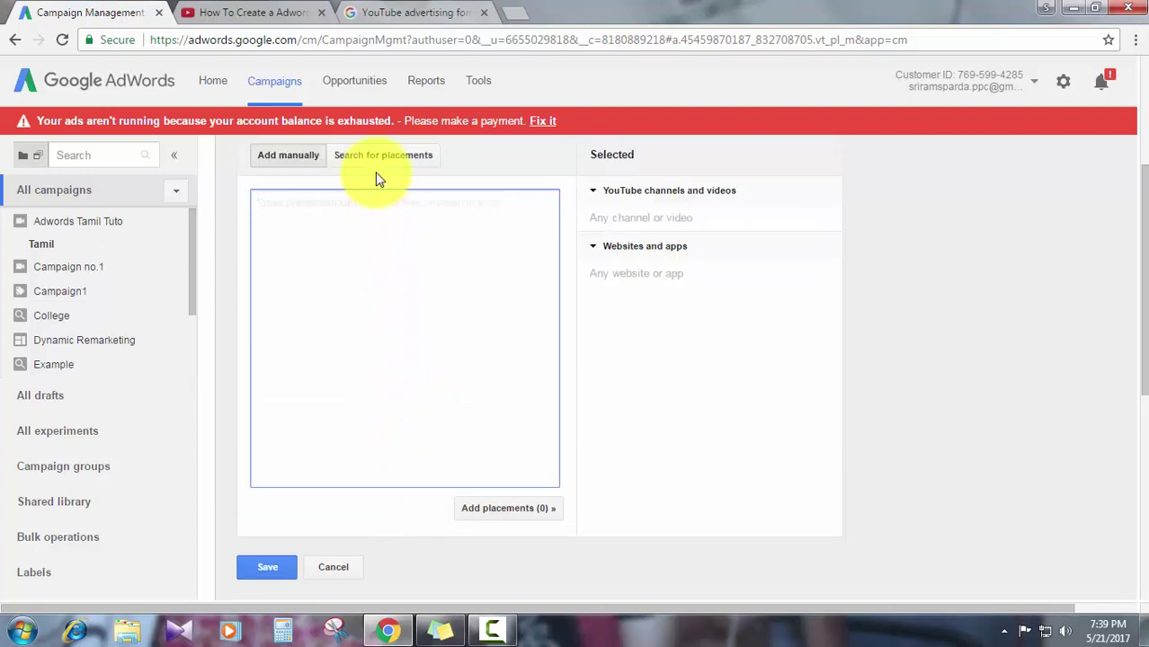
pyautogui.scroll(1, 339, 216)
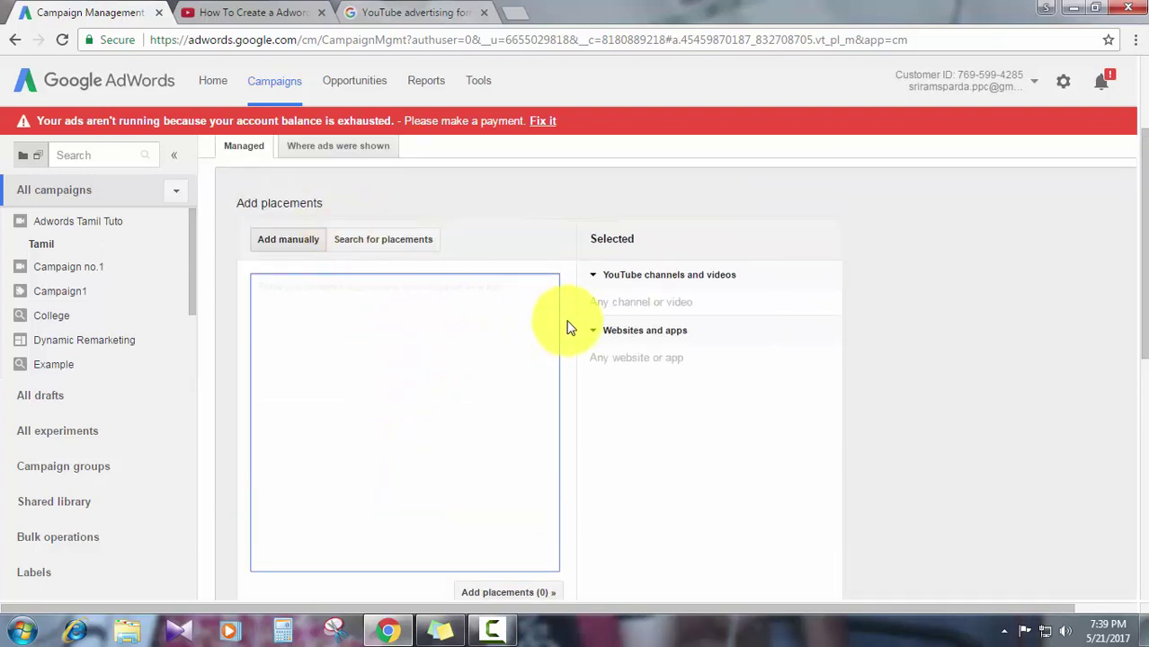
# Examine the selected placement categories for YouTube channels and videos and for websites and apps.
pyautogui.click(627, 304)
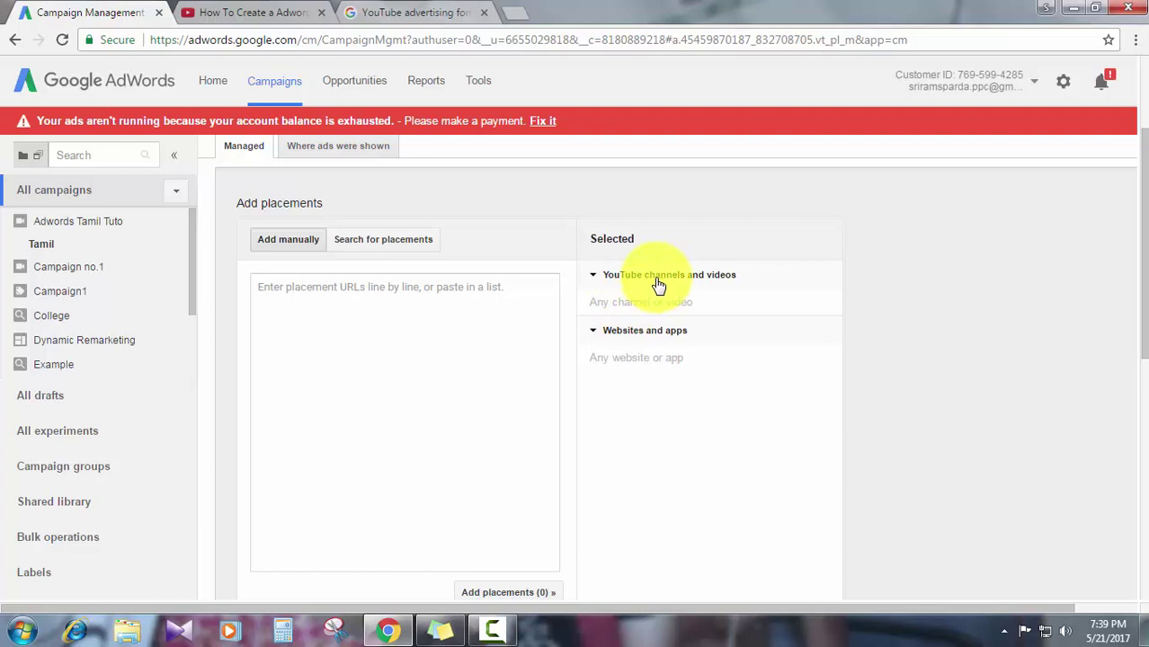
pyautogui.click(657, 282)
pyautogui.click(659, 284)
pyautogui.moveTo(626, 303); pyautogui.dragTo(708, 300)
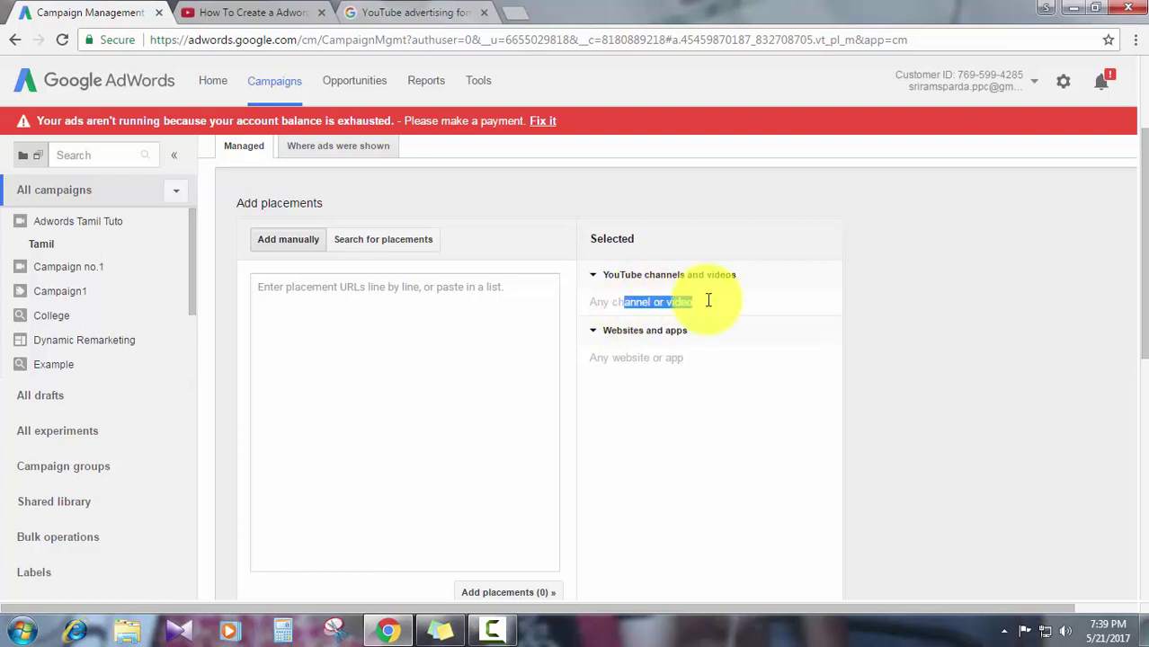
pyautogui.moveTo(626, 358); pyautogui.dragTo(706, 359)
pyautogui.click(467, 405)
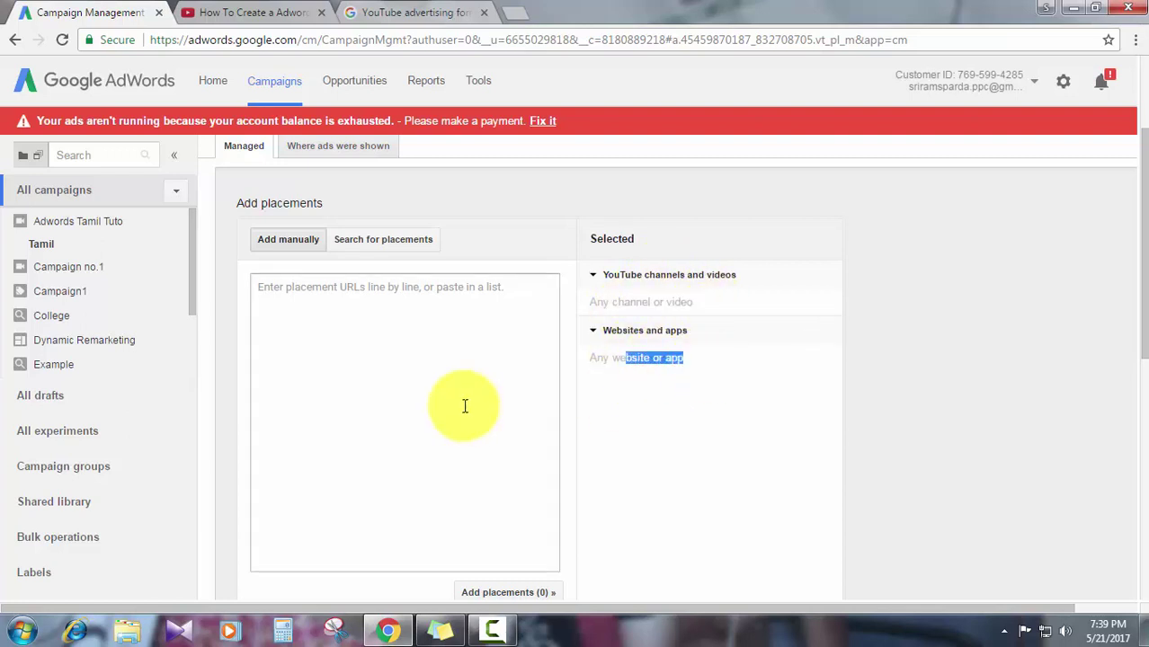
# Search the placement suggestions for "adwords" and add the AdWords YouTube channel.
pyautogui.click(392, 241)
pyautogui.click(360, 282)
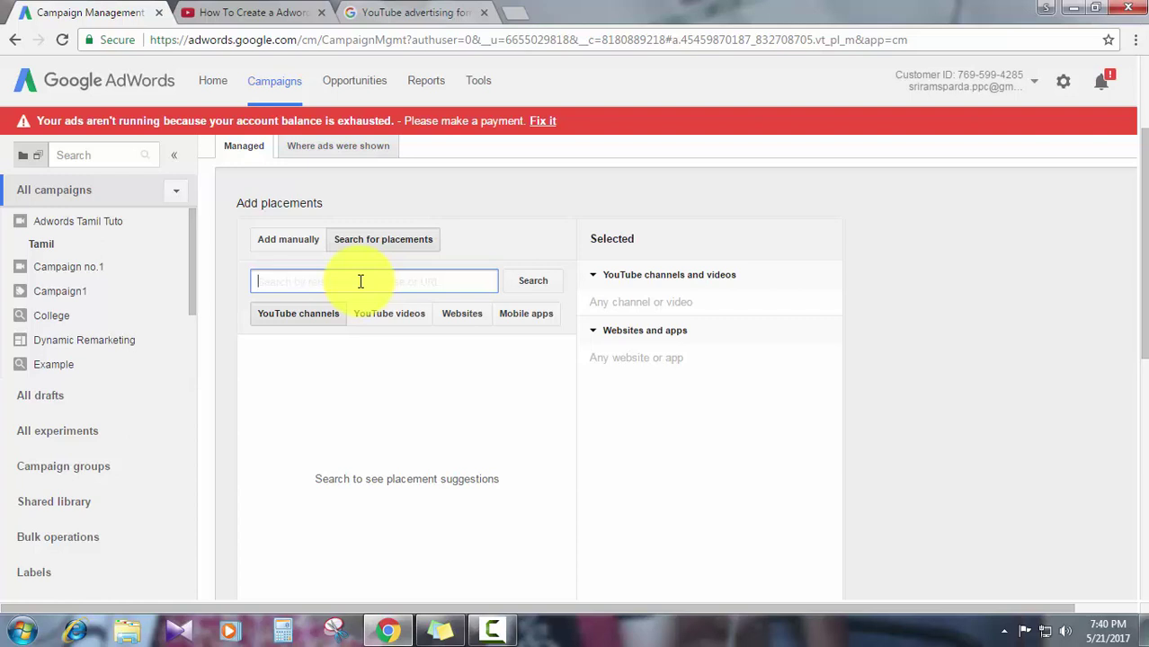
pyautogui.write('adwords')
pyautogui.click(532, 282)
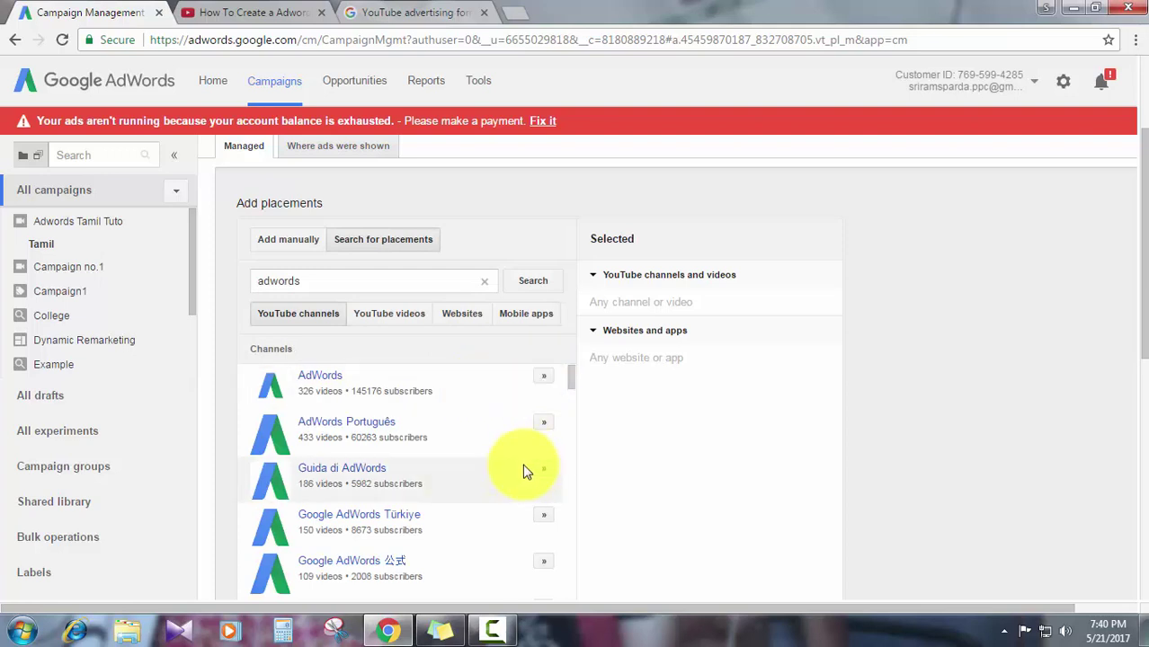
pyautogui.scroll(-1, 526, 469)
pyautogui.scroll(-1, 522, 468)
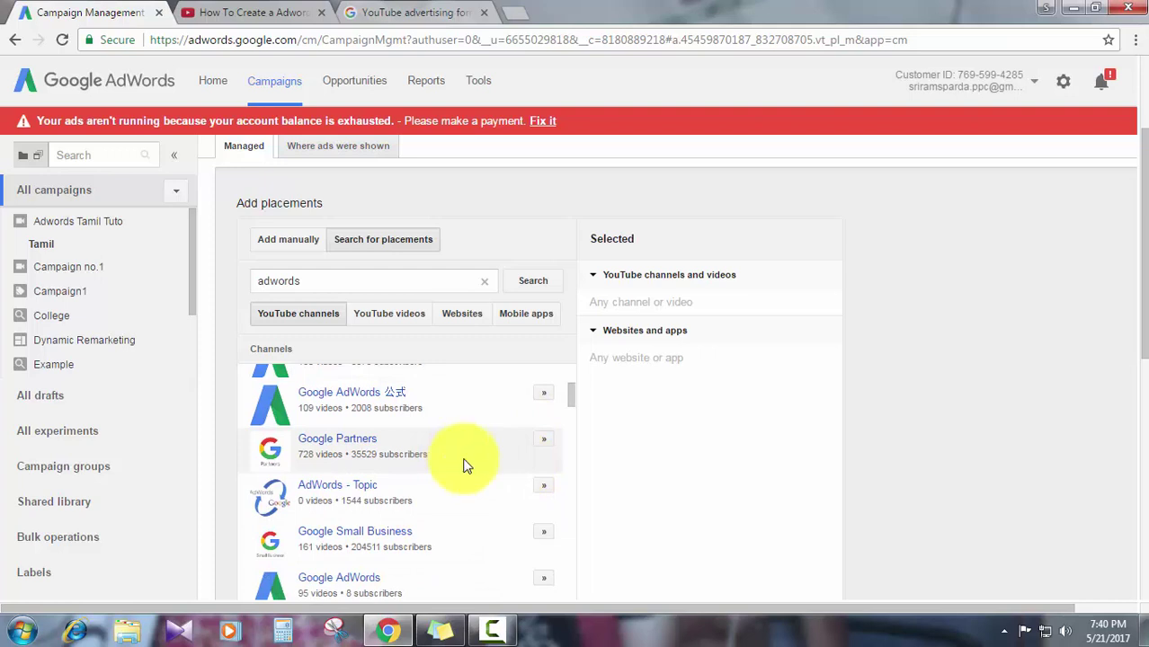
pyautogui.scroll(3, 462, 462)
pyautogui.scroll(2, 551, 412)
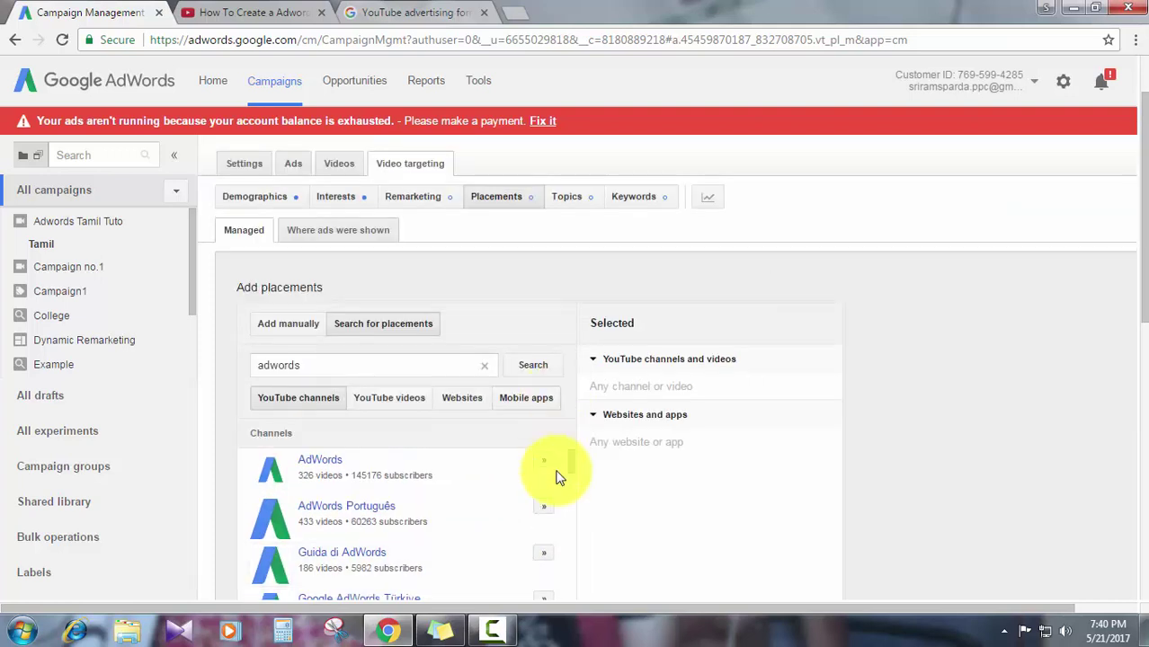
pyautogui.click(545, 462)
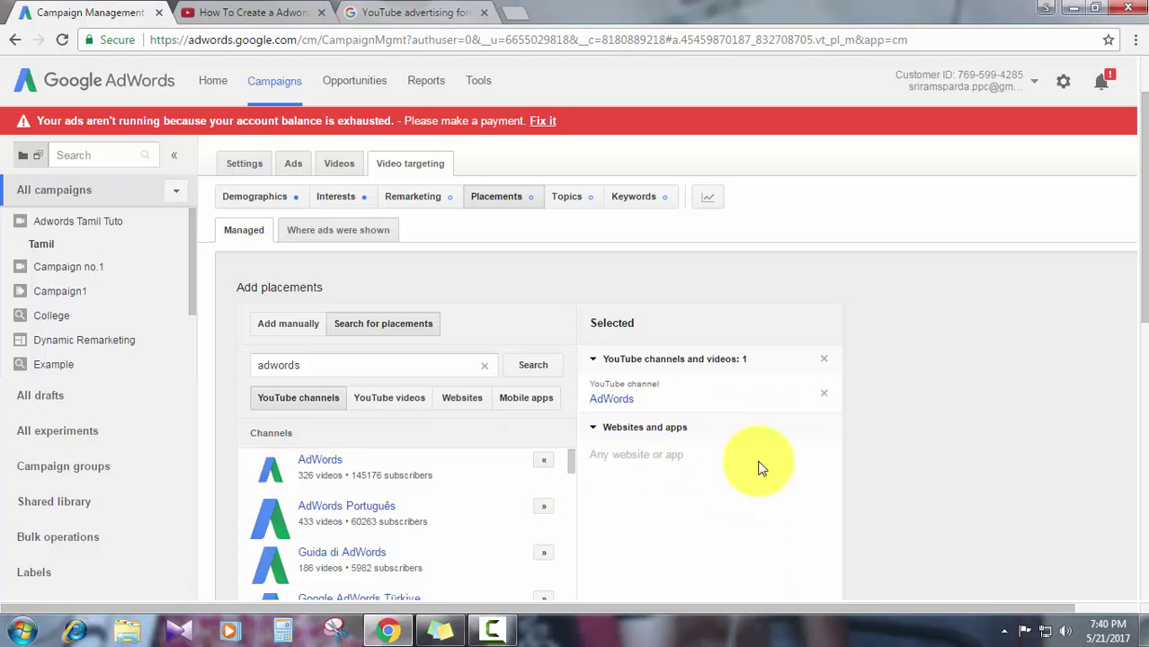
# Search for "adwords tamil" among the YouTube video placements and look through the suggested videos.
pyautogui.click(402, 398)
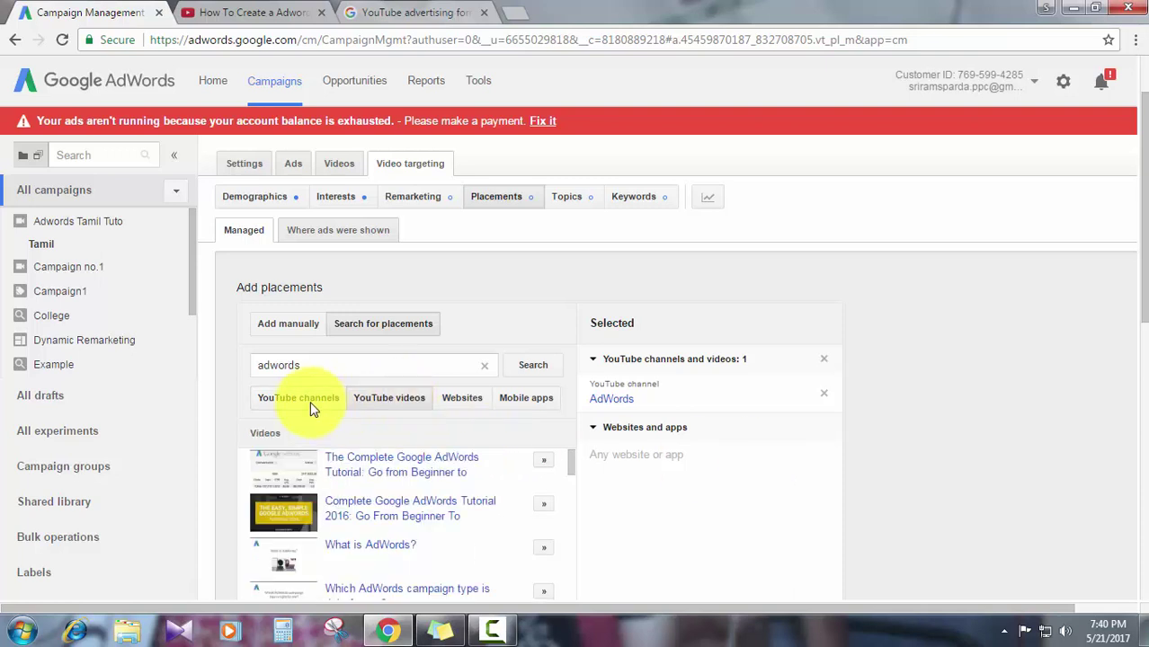
pyautogui.click(310, 401)
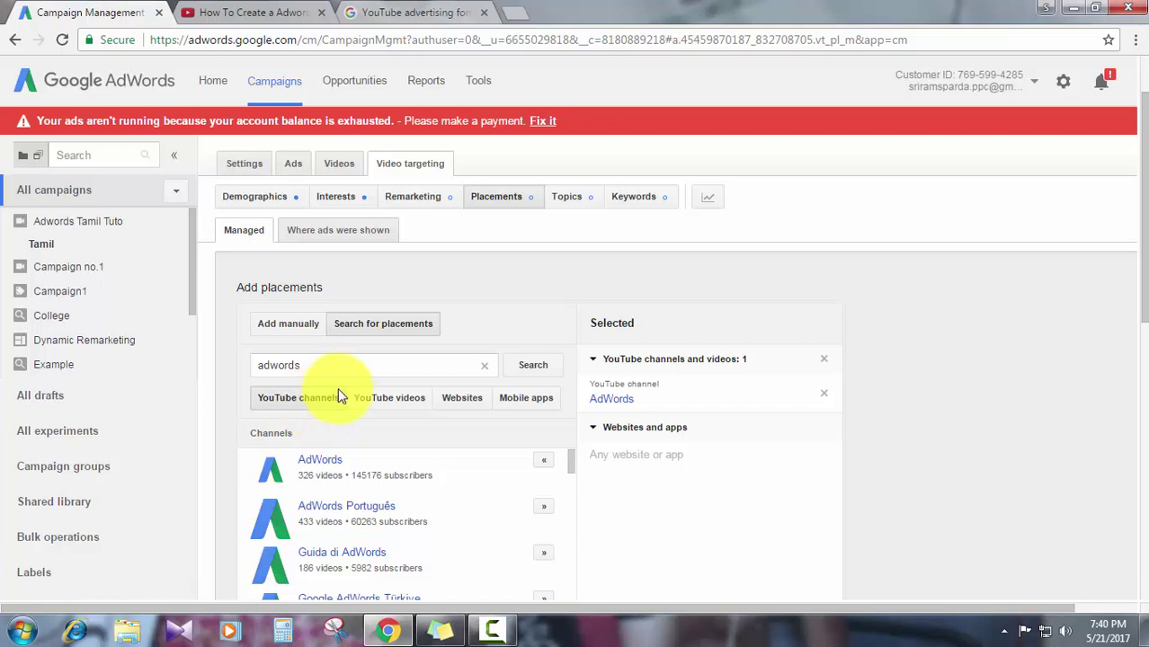
pyautogui.click(384, 398)
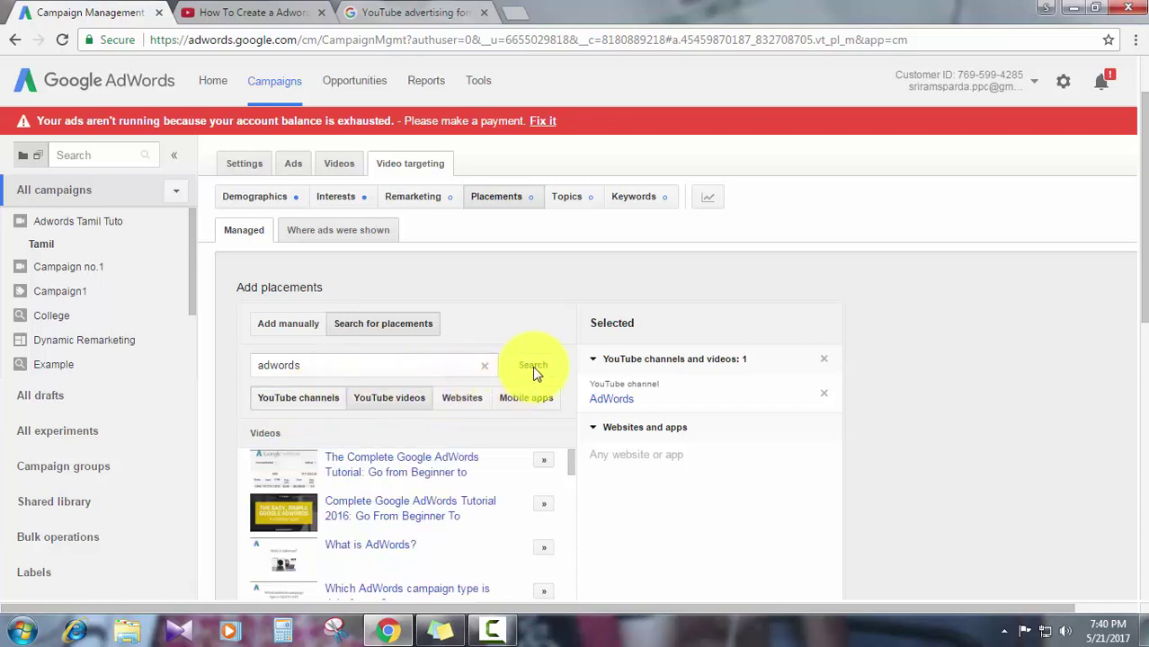
pyautogui.click(533, 369)
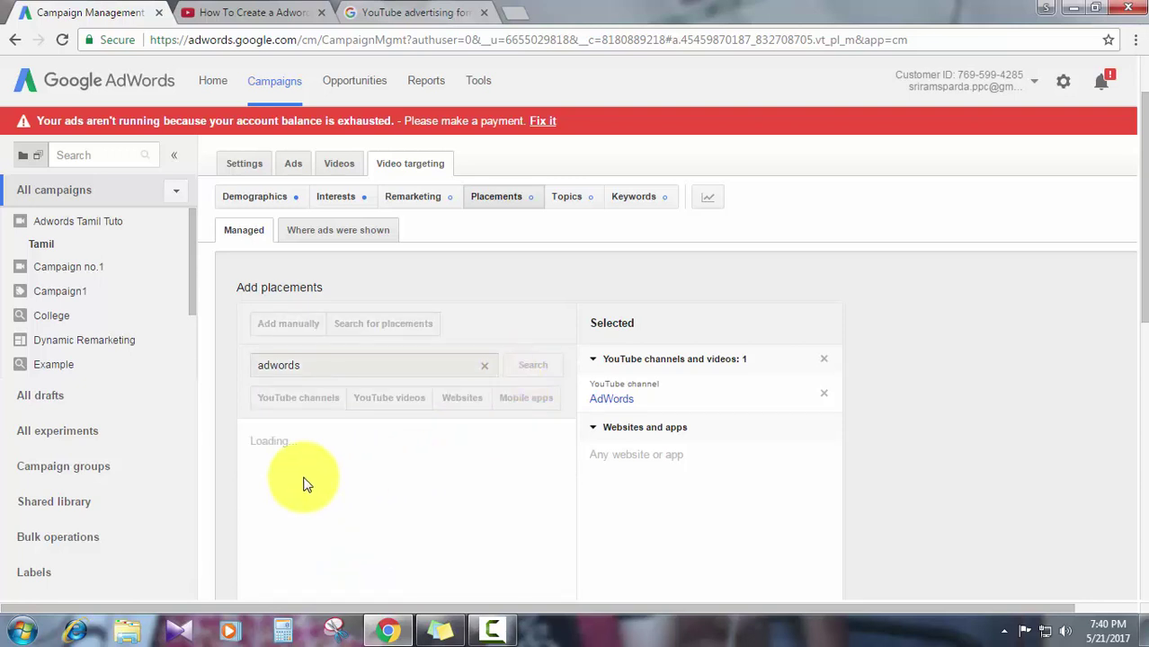
pyautogui.click(355, 365)
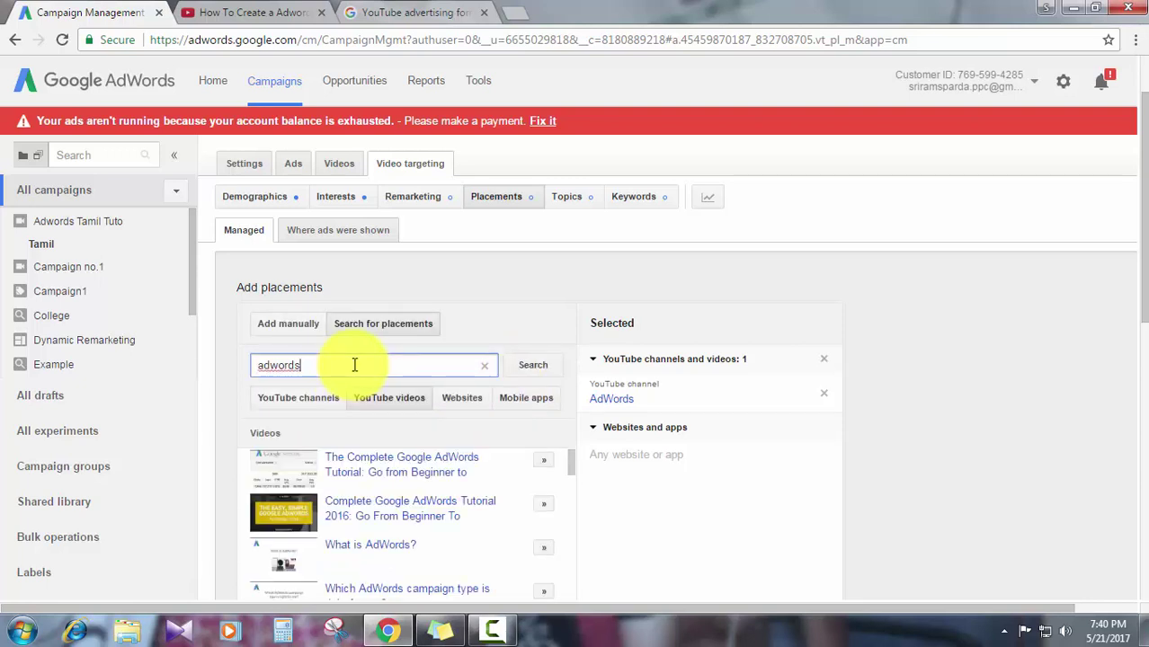
pyautogui.write('tamil')
pyautogui.press('Return')
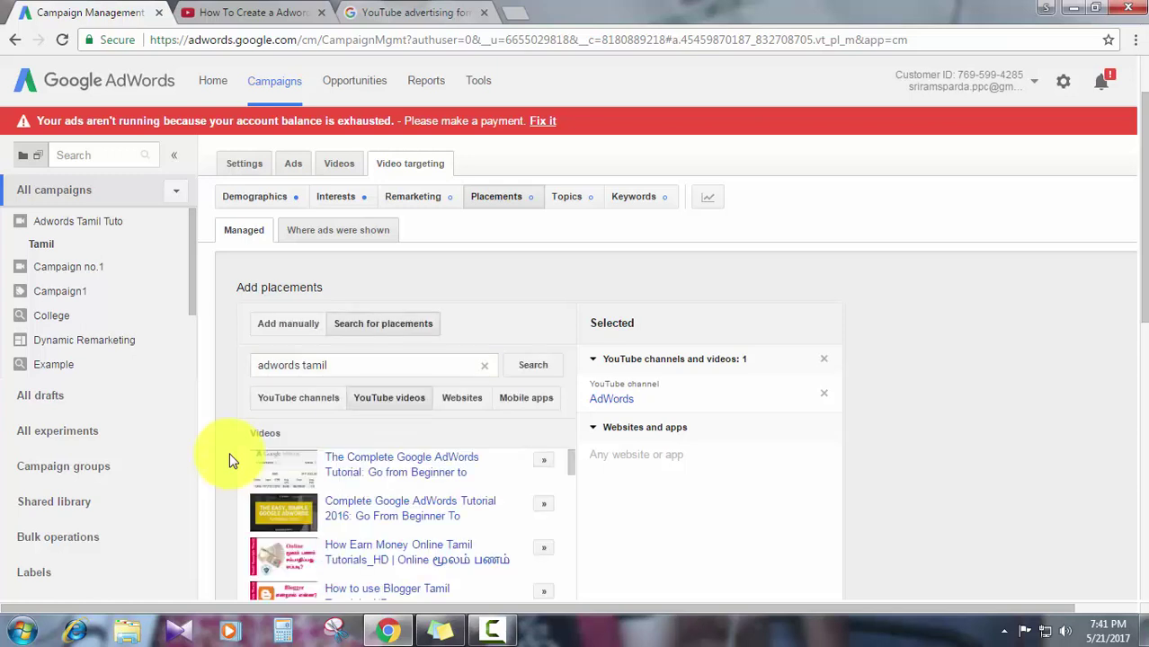
pyautogui.scroll(-1, 231, 462)
pyautogui.scroll(1, 372, 481)
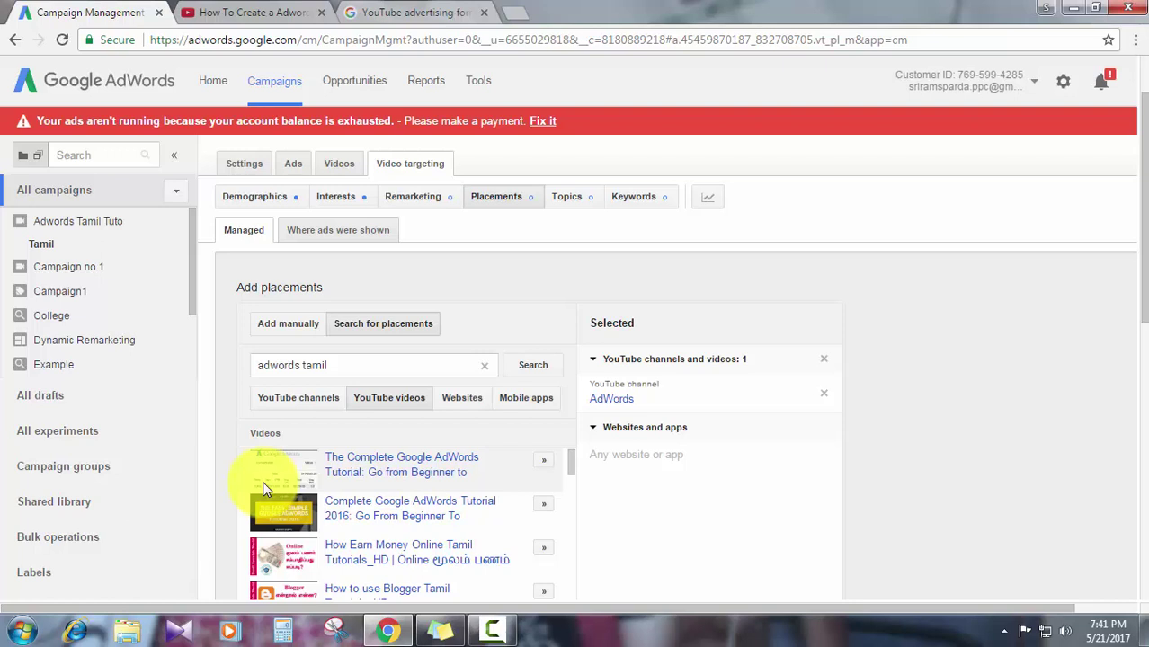
pyautogui.scroll(-1, 263, 481)
pyautogui.scroll(1, 263, 481)
pyautogui.click(497, 637)
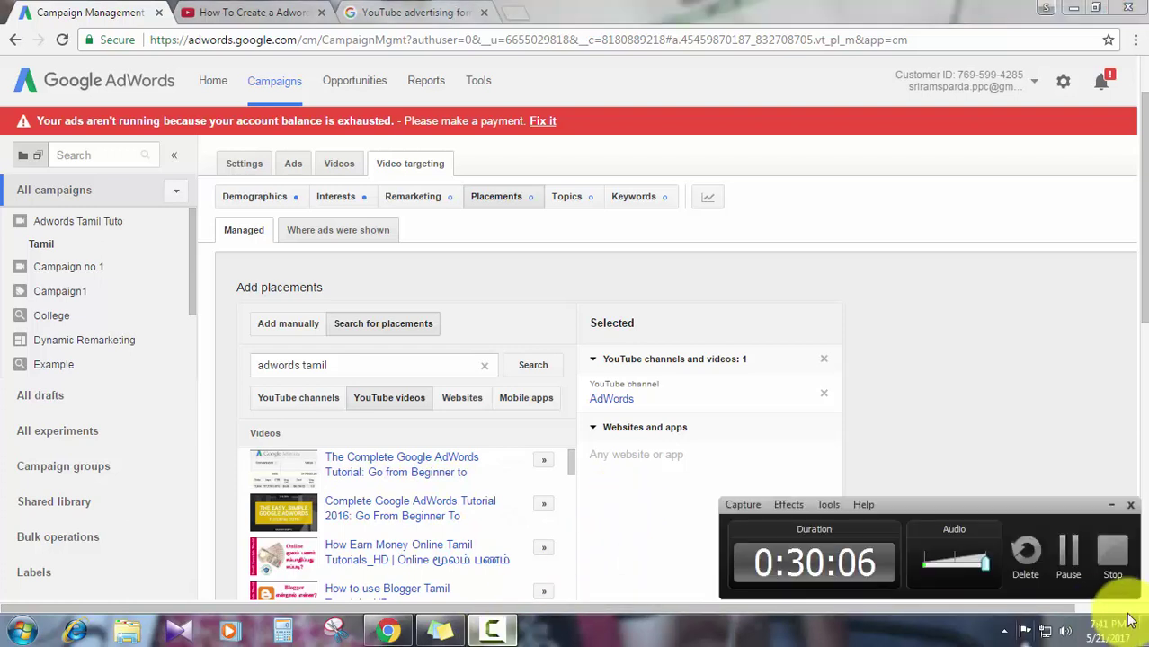
pyautogui.click(1072, 576)
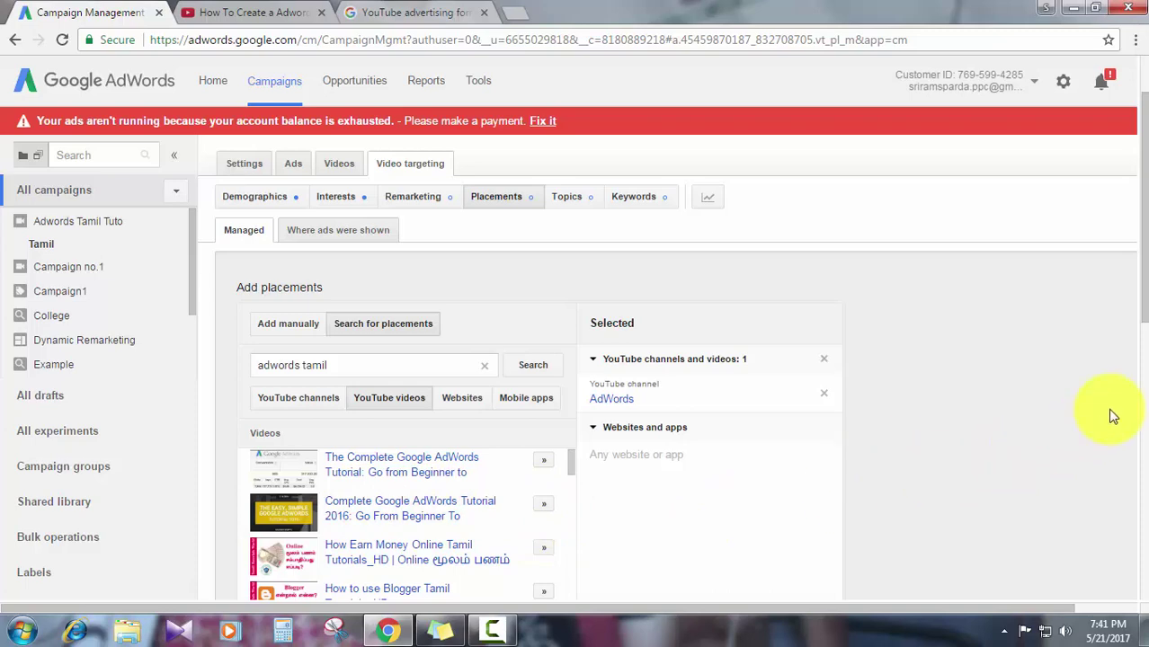
# Add the videos How To Create a Adwords Campaign in Tamil Tutorial and How to Promote Your App in AdMob Tutorial In Tamil as placements.
pyautogui.scroll(1, 1095, 439)
pyautogui.scroll(-2, 1095, 438)
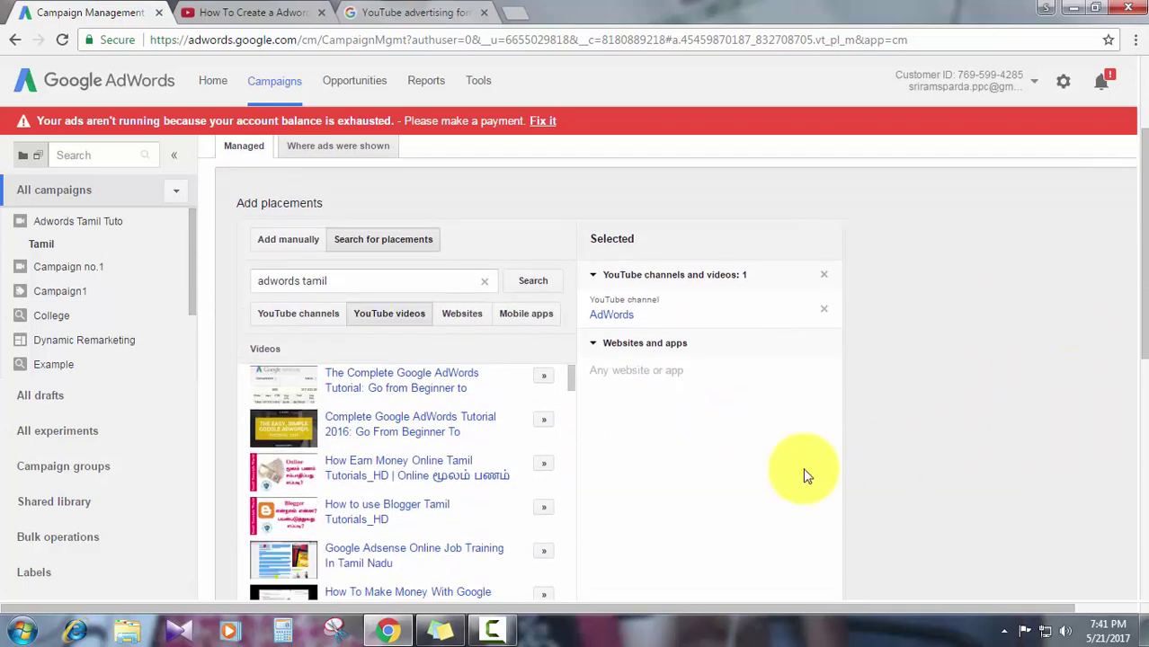
pyautogui.scroll(-2, 419, 478)
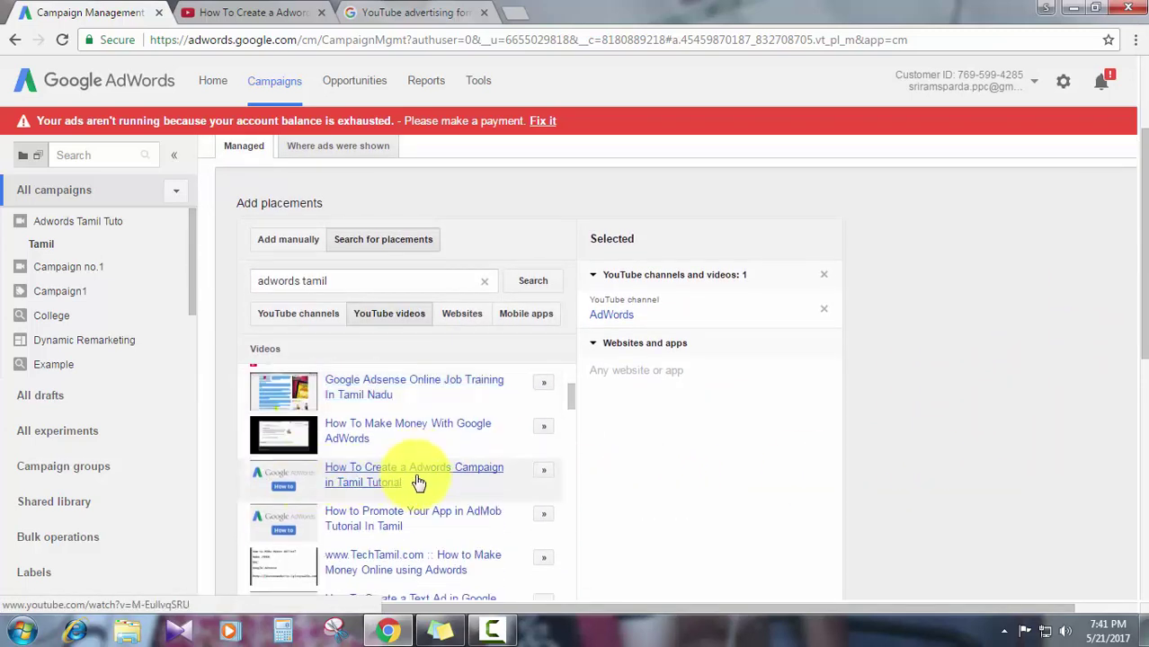
pyautogui.click(544, 472)
pyautogui.click(544, 514)
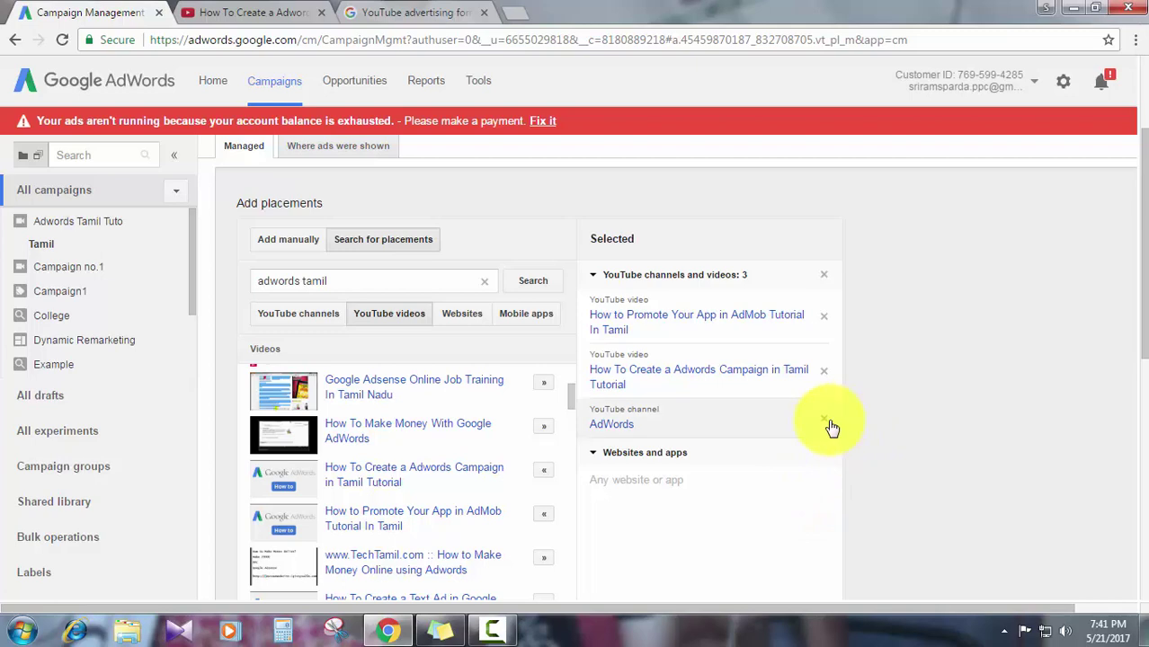
# Add the Tamil tutorial videos on Google Adwords billing setting, different types of search ads, and conversion tracking and setup, and review the selected placements.
pyautogui.scroll(-3, 499, 530)
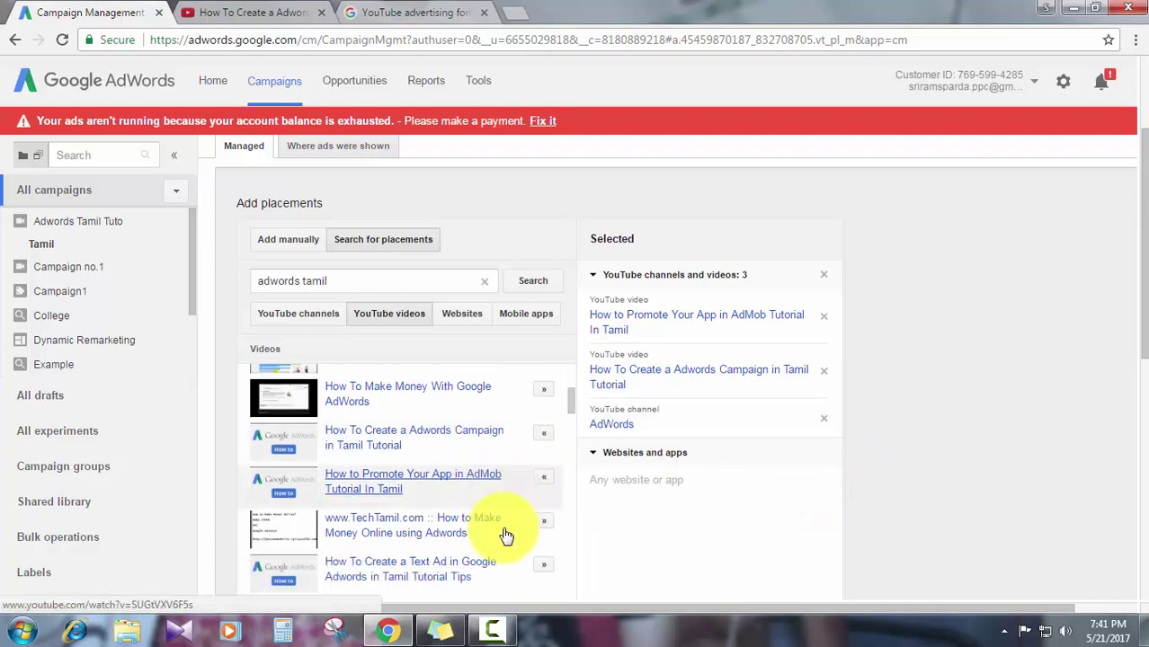
pyautogui.scroll(-1, 506, 535)
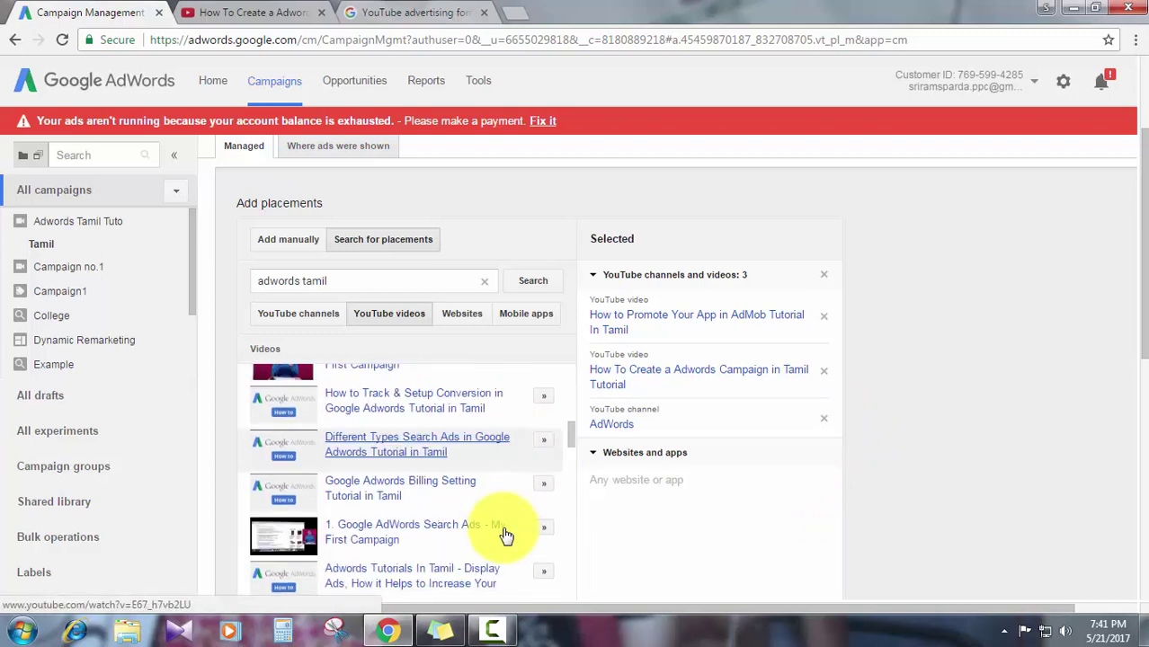
pyautogui.click(543, 483)
pyautogui.click(544, 447)
pyautogui.click(543, 396)
pyautogui.scroll(-1, 522, 481)
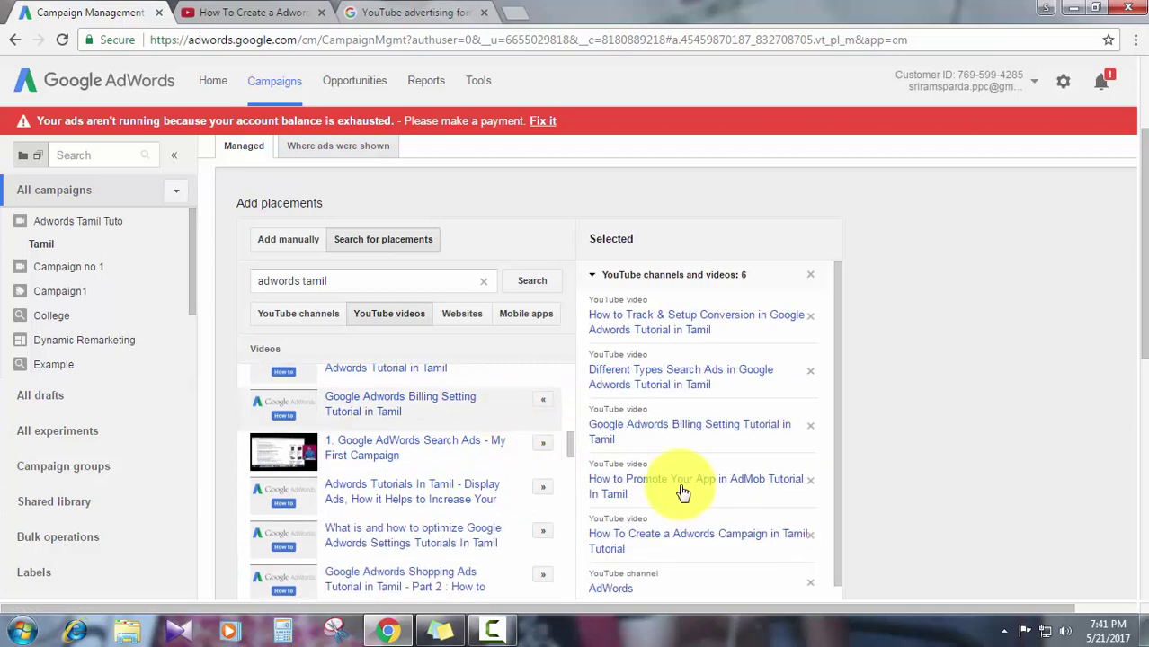
pyautogui.scroll(-1, 796, 492)
pyautogui.scroll(-3, 796, 492)
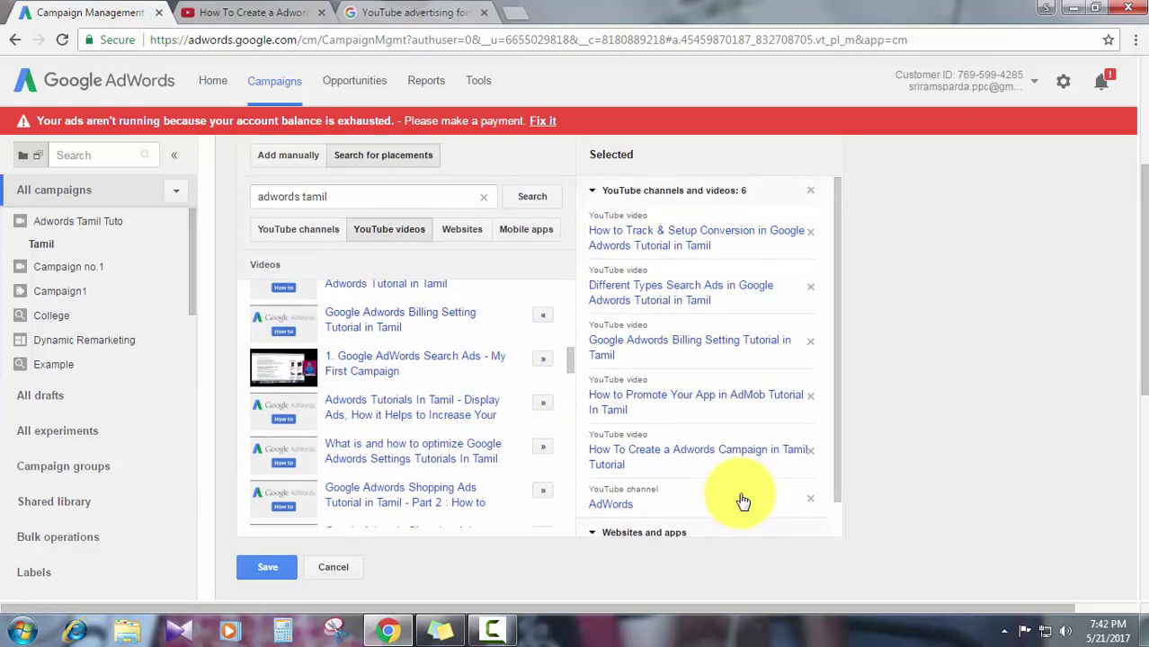
pyautogui.scroll(-1, 728, 500)
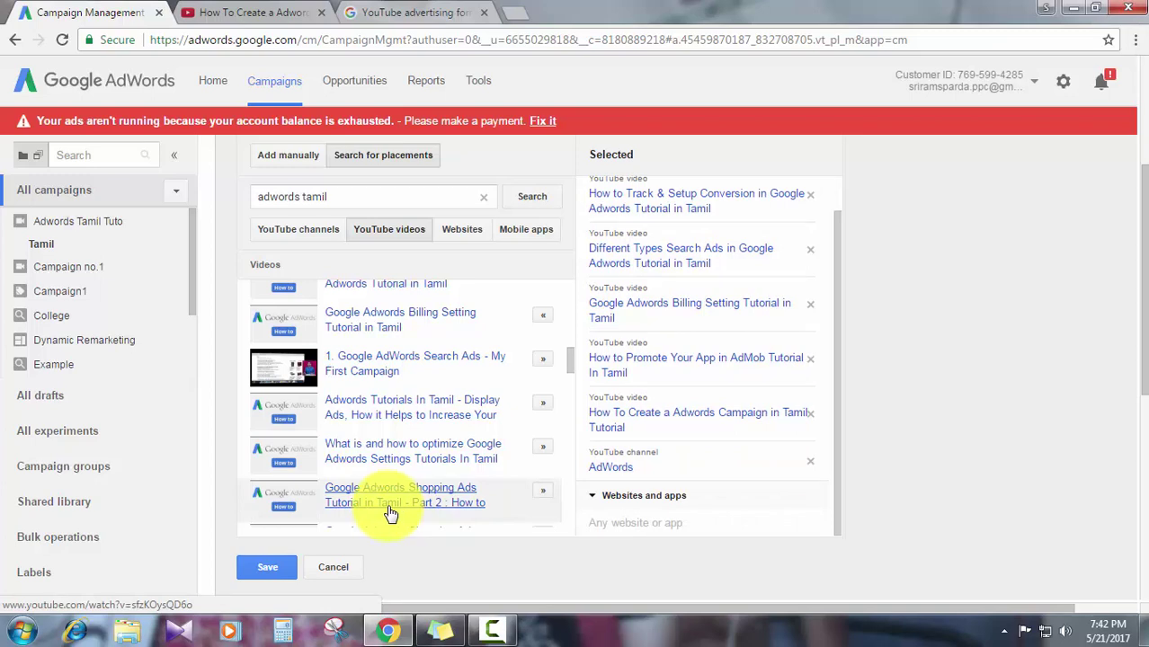
# Add the websites school4seo.com and gosixer.com as placements from the website suggestions for "adwords tamil".
pyautogui.scroll(1, 391, 508)
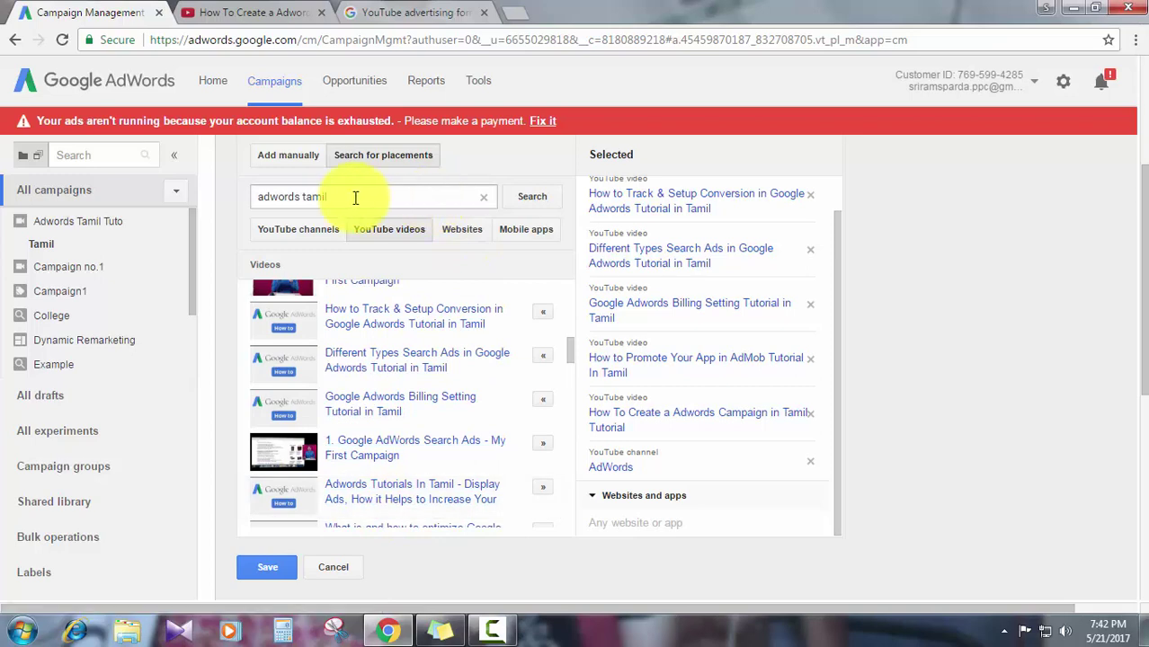
pyautogui.click(454, 230)
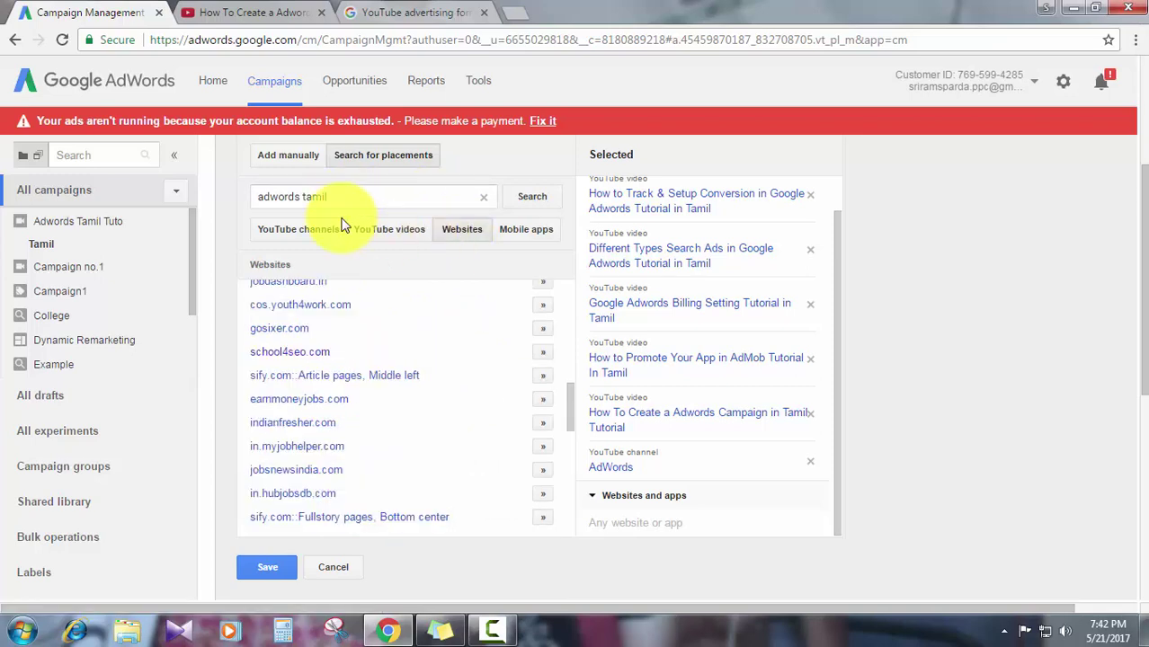
pyautogui.click(543, 351)
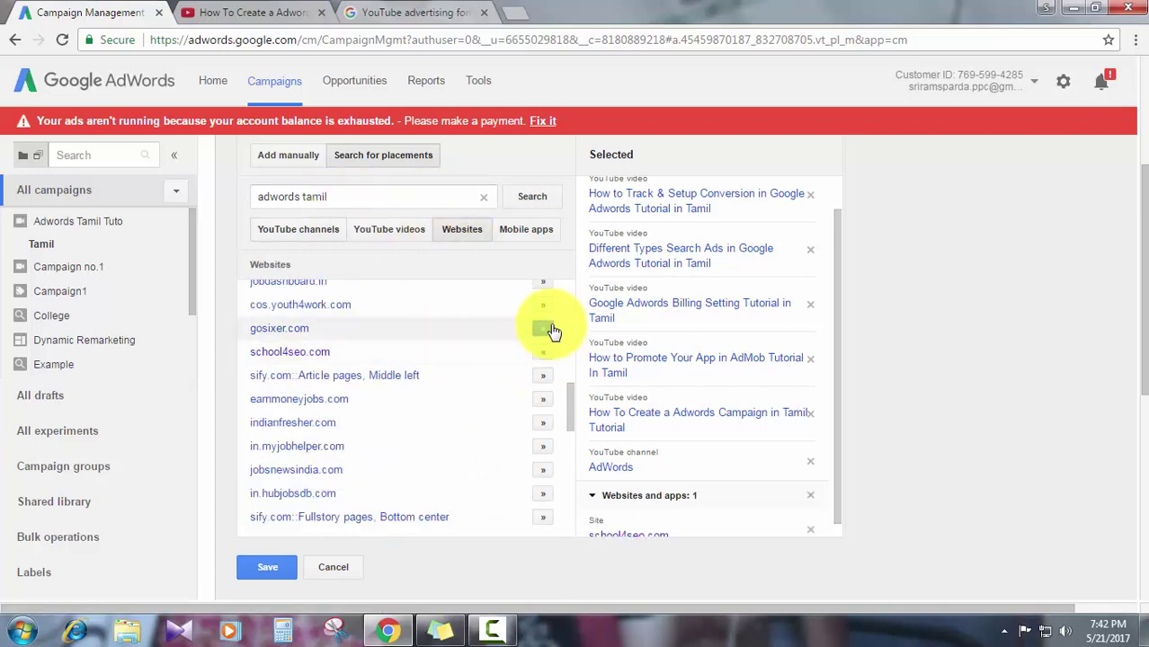
pyautogui.click(543, 328)
# Check the mobile app placement suggestions for "adwords tamil".
pyautogui.click(512, 234)
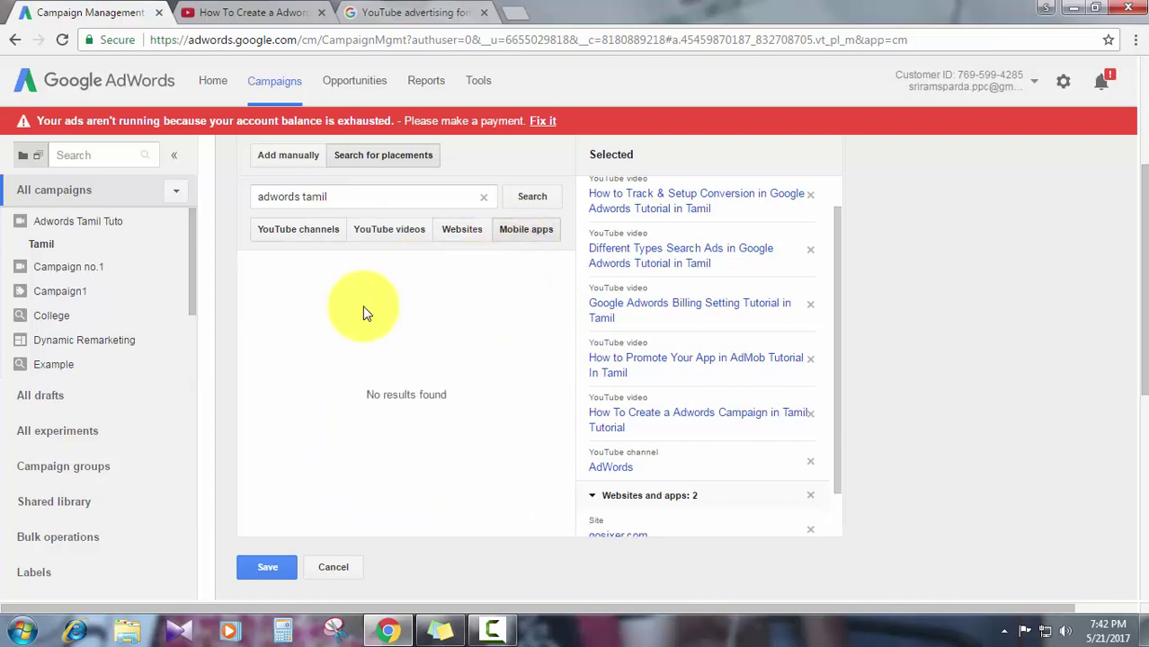
pyautogui.scroll(1, 364, 312)
pyautogui.scroll(-2, 439, 315)
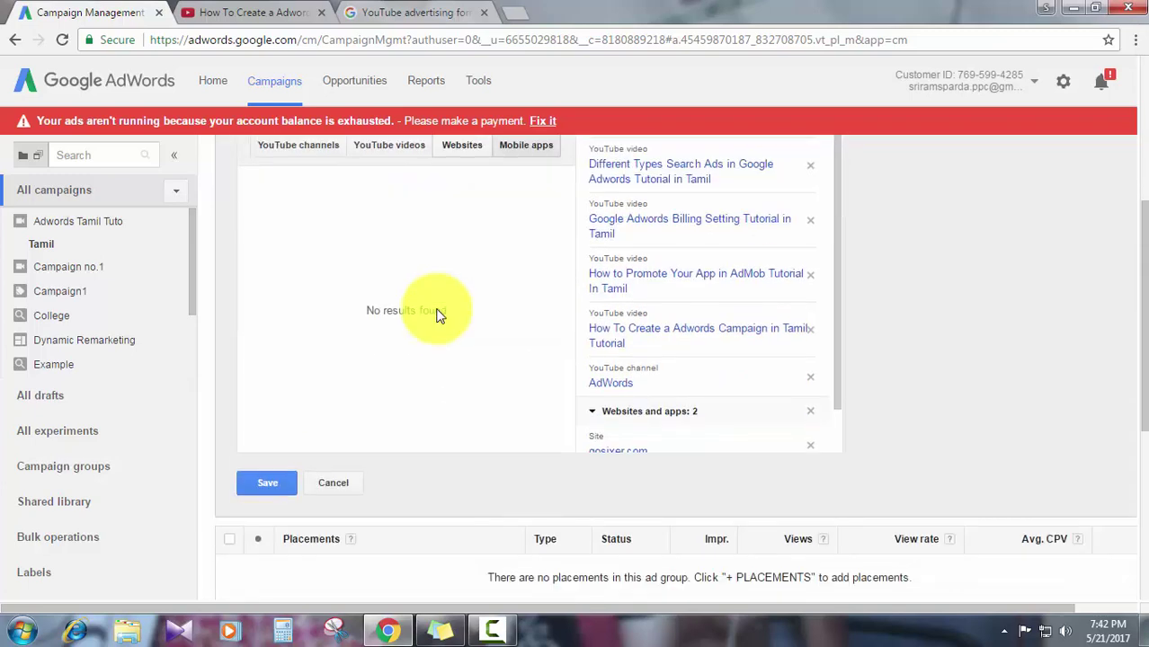
pyautogui.scroll(3, 438, 309)
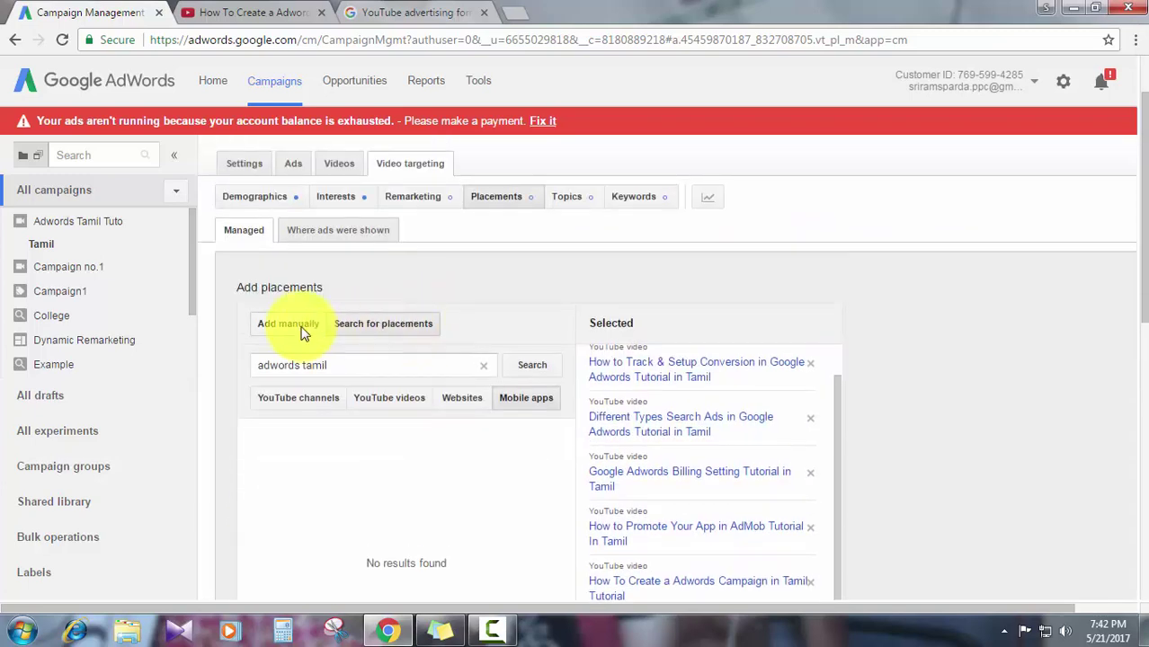
# Open the manual placement entry and look over its empty list next to the selected placements.
pyautogui.click(302, 331)
pyautogui.scroll(-3, 402, 333)
pyautogui.click(277, 483)
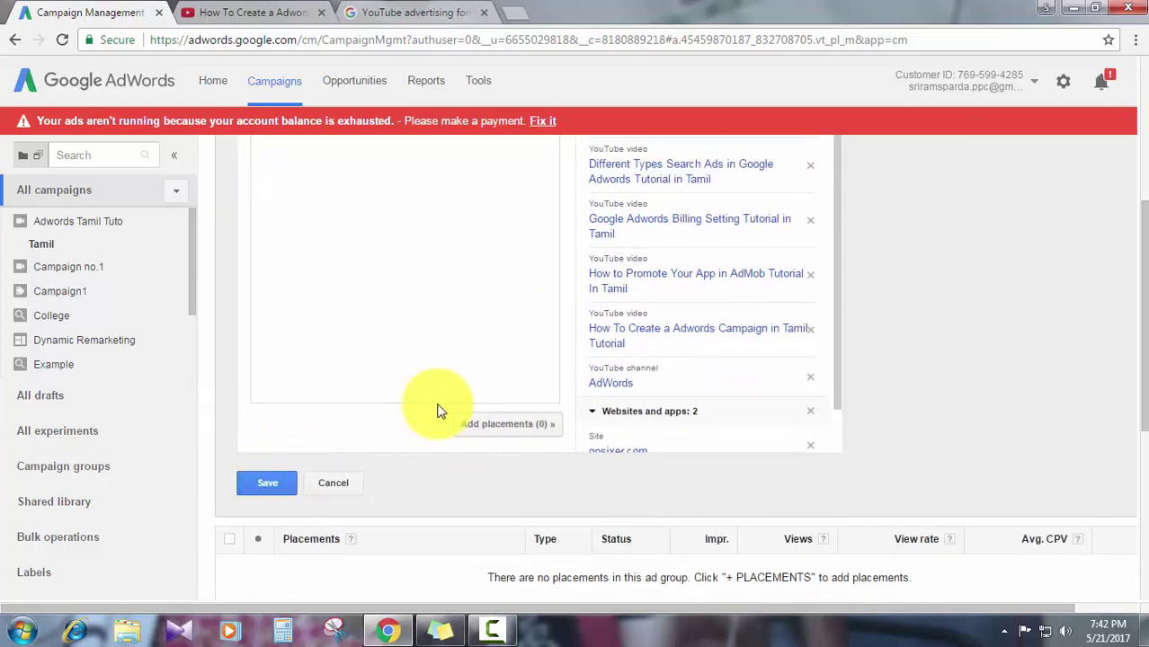
pyautogui.scroll(2, 436, 409)
pyautogui.click(436, 404)
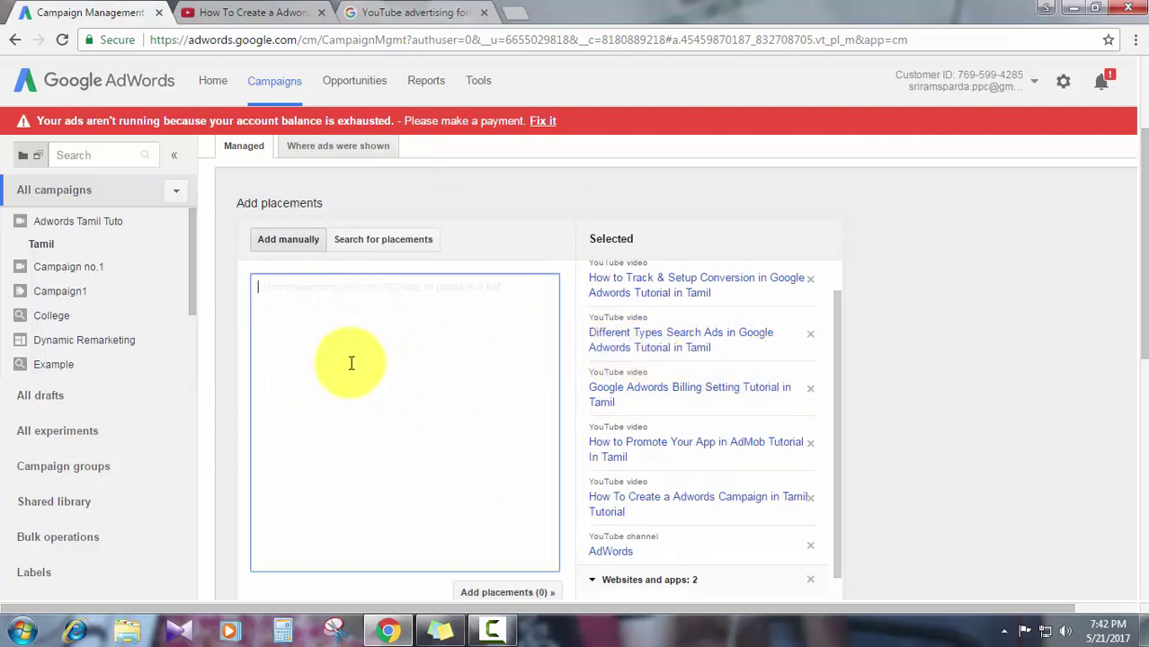
pyautogui.scroll(-2, 351, 363)
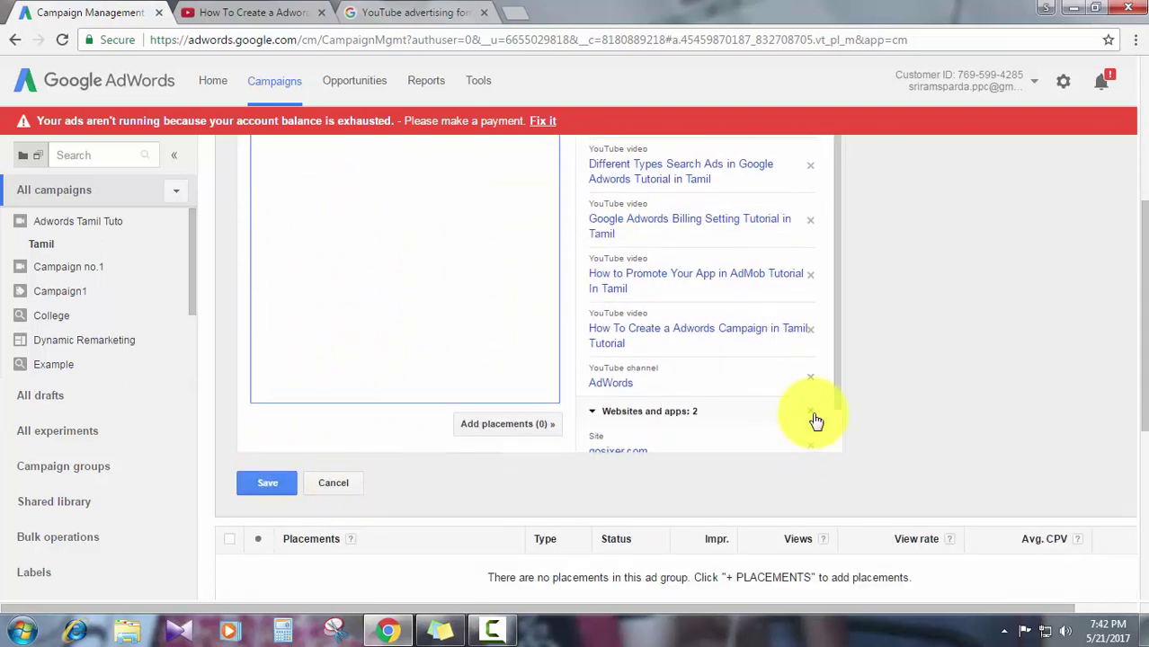
# Save the selected YouTube and website placements to the Tamil ad group and review the managed placements list.
pyautogui.scroll(5, 818, 315)
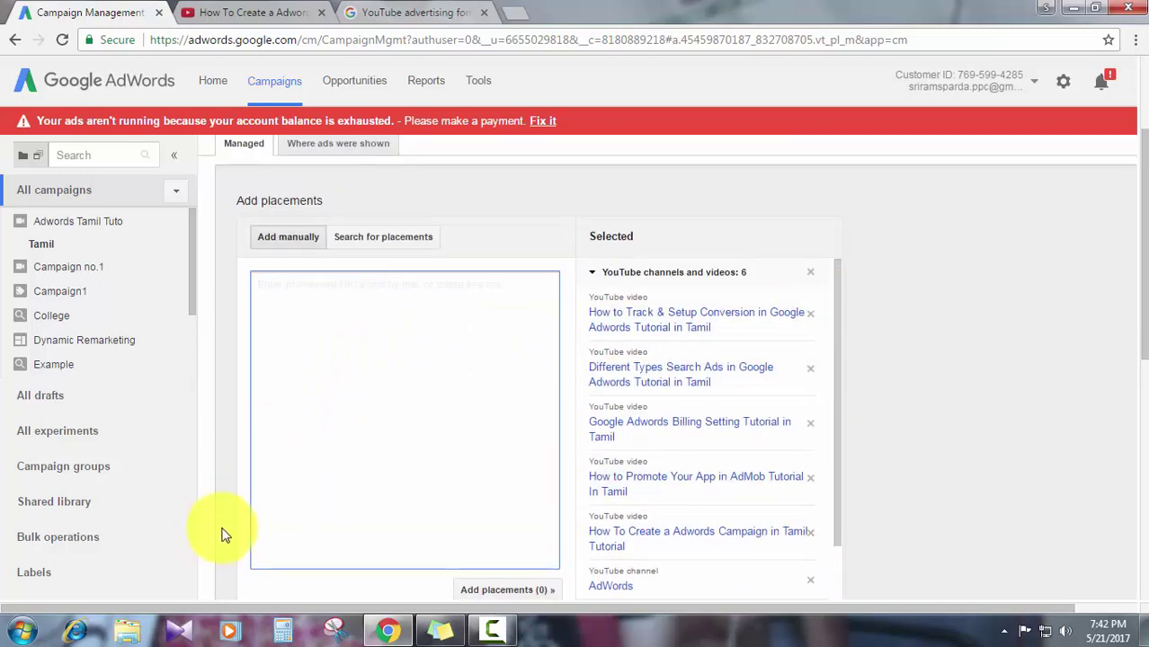
pyautogui.scroll(-2, 225, 535)
pyautogui.click(276, 486)
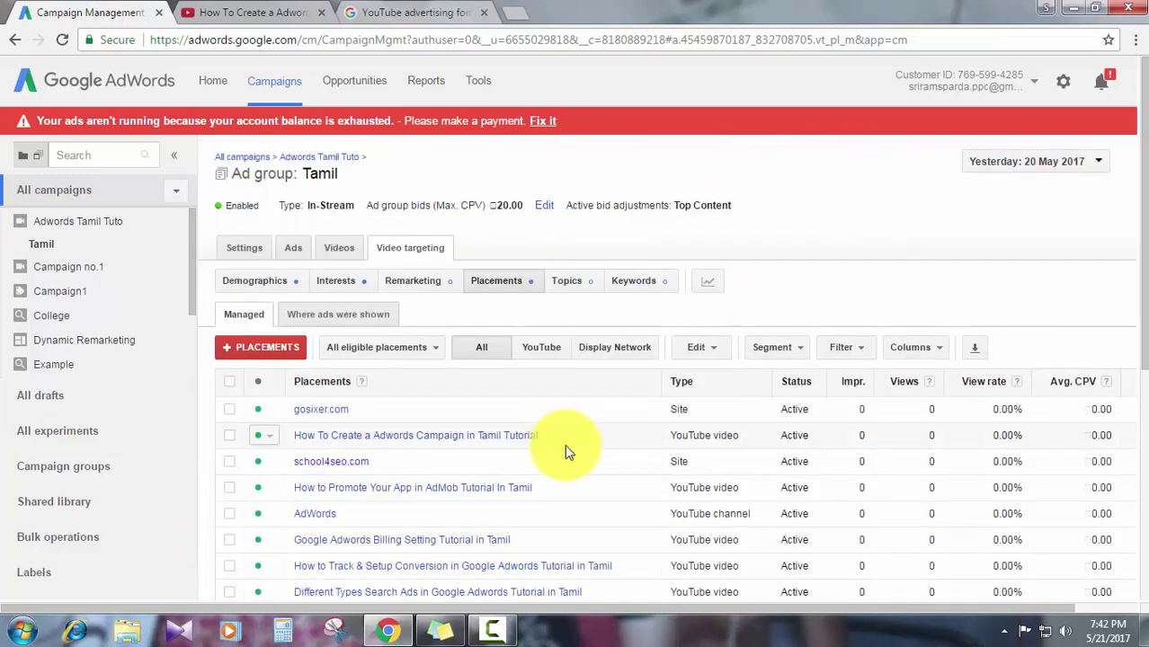
pyautogui.scroll(-4, 565, 444)
pyautogui.scroll(4, 565, 444)
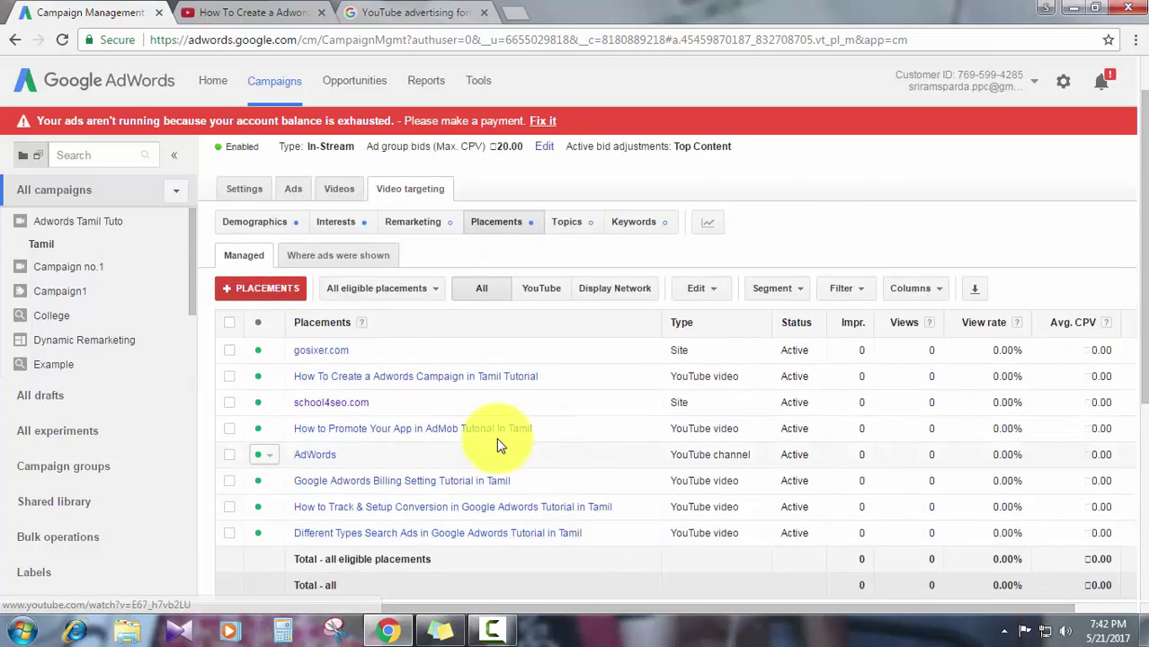
# Examine the report of where ads were shown for all placements, YouTube only, and the Display Network.
pyautogui.click(343, 259)
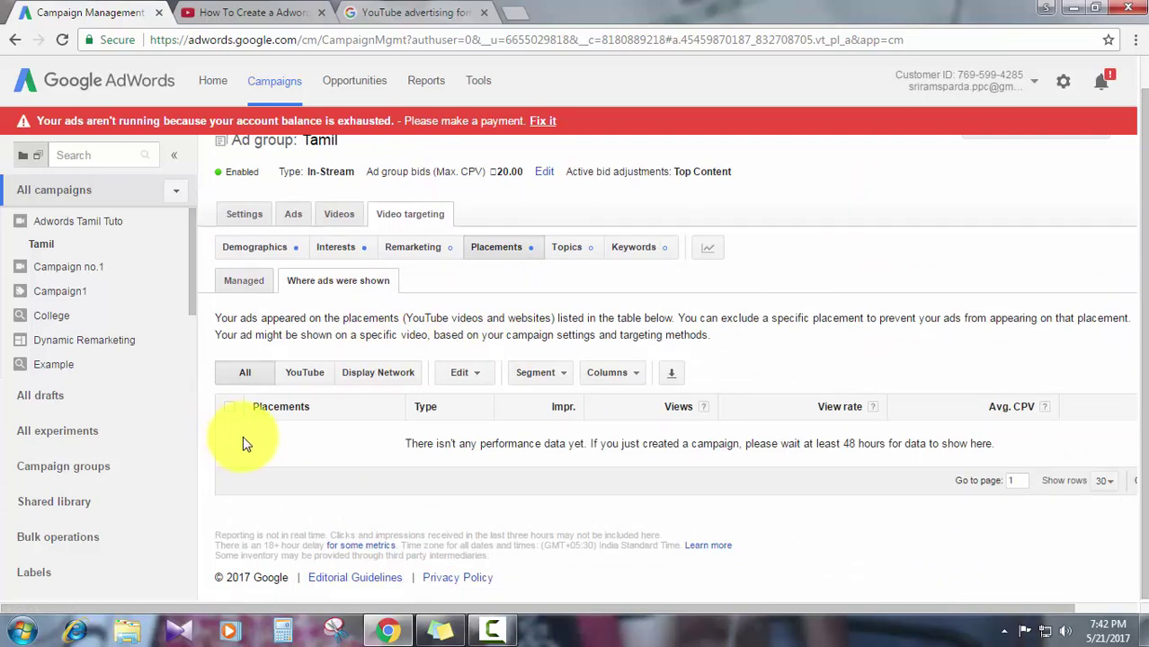
pyautogui.moveTo(359, 441); pyautogui.dragTo(780, 443)
pyautogui.moveTo(972, 447); pyautogui.dragTo(1000, 445)
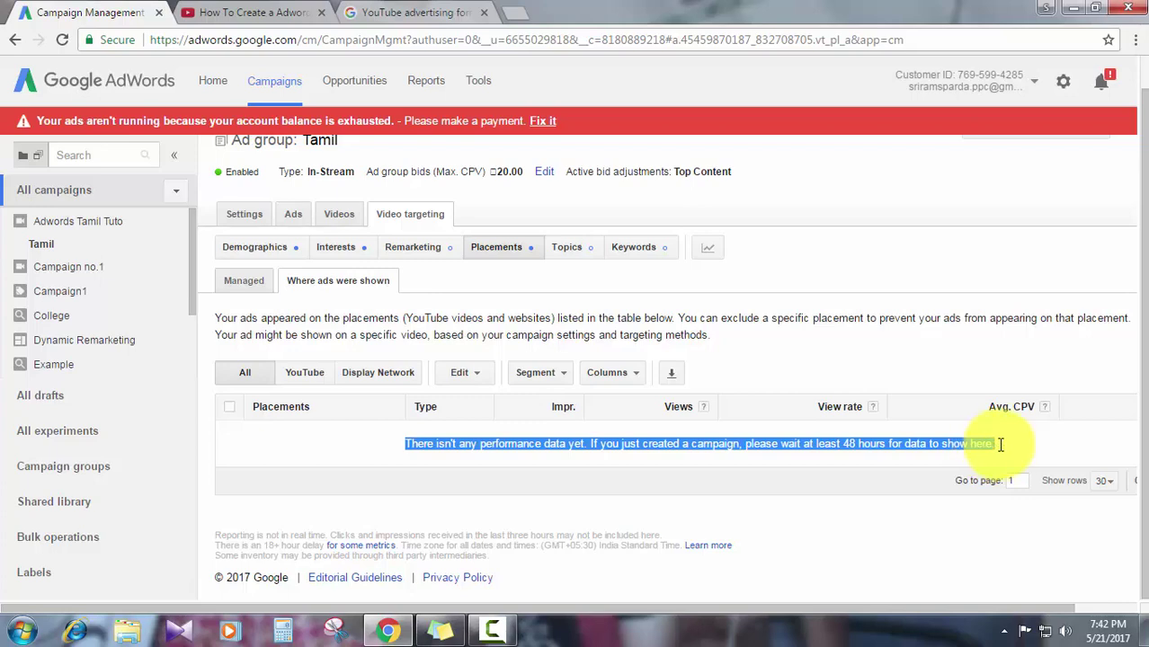
pyautogui.click(644, 445)
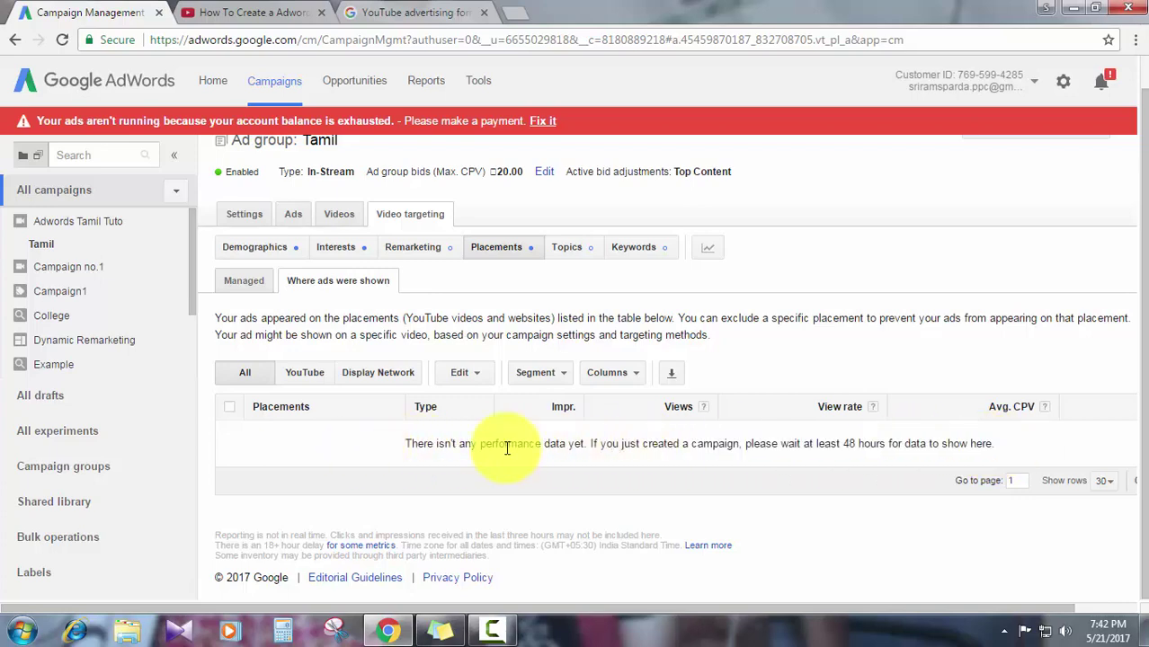
pyautogui.moveTo(405, 444); pyautogui.dragTo(1036, 445)
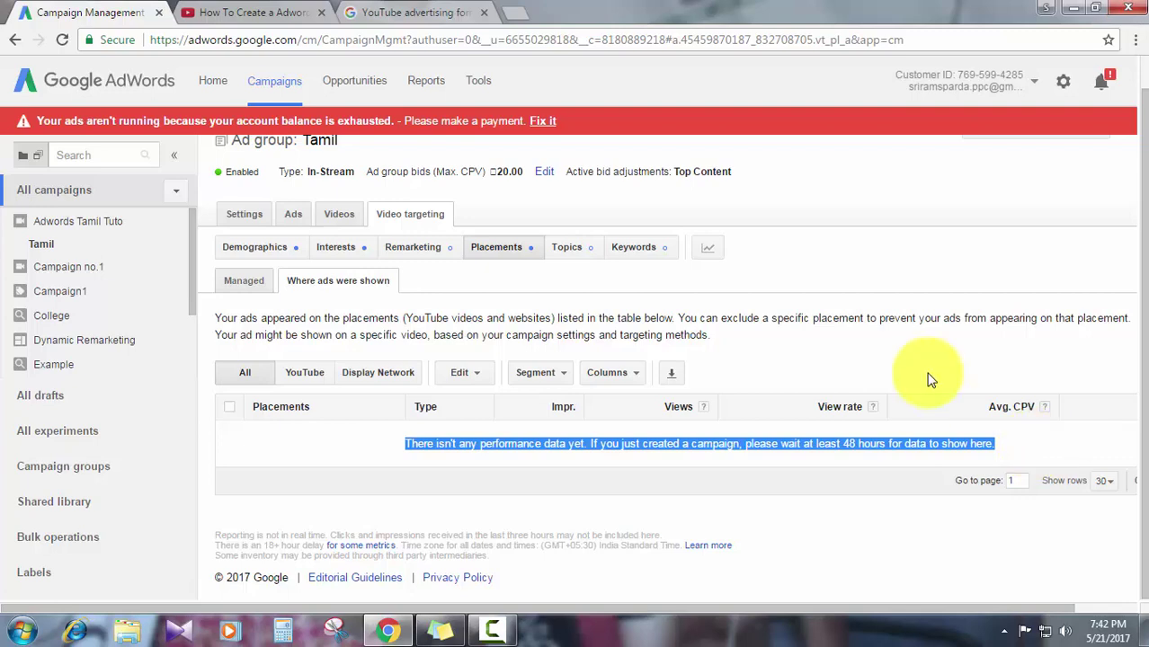
pyautogui.click(306, 372)
pyautogui.click(370, 379)
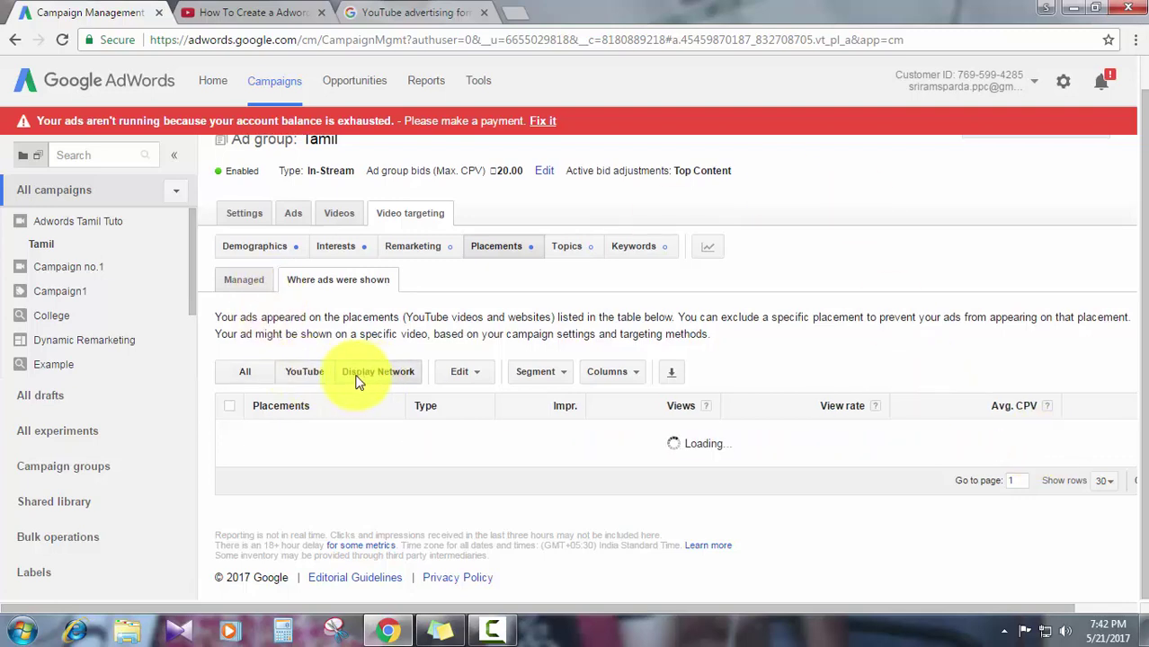
pyautogui.click(252, 378)
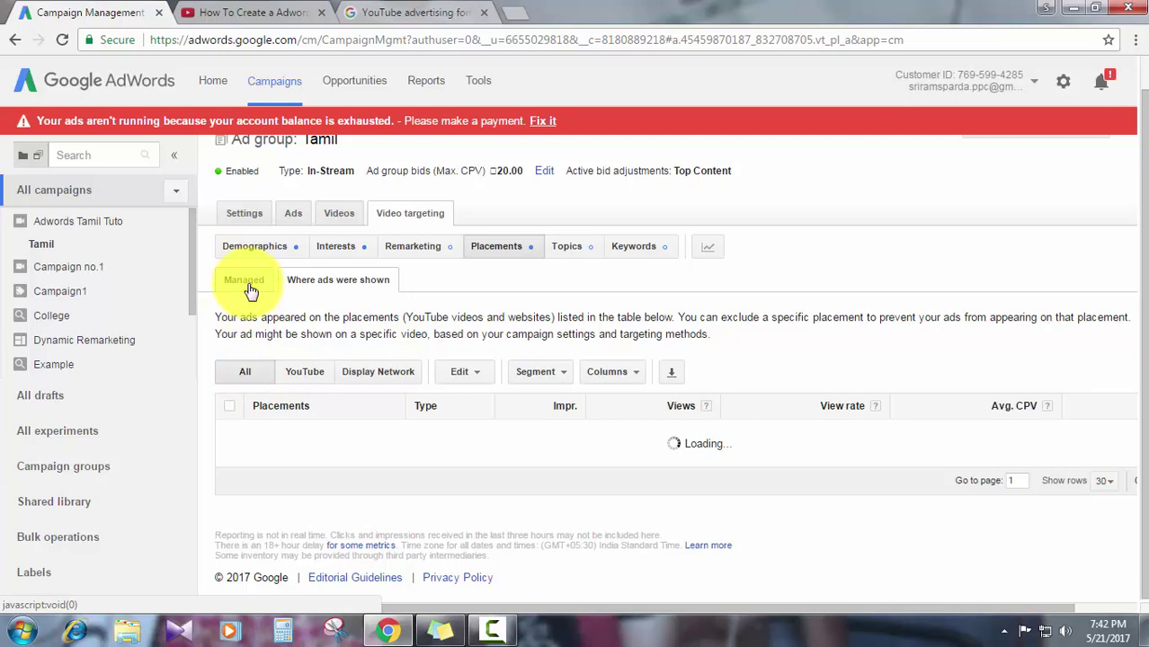
# Review the managed placements and their exclusions, recheck where ads were shown, and return to the managed placements.
pyautogui.click(250, 288)
pyautogui.scroll(-2, 430, 396)
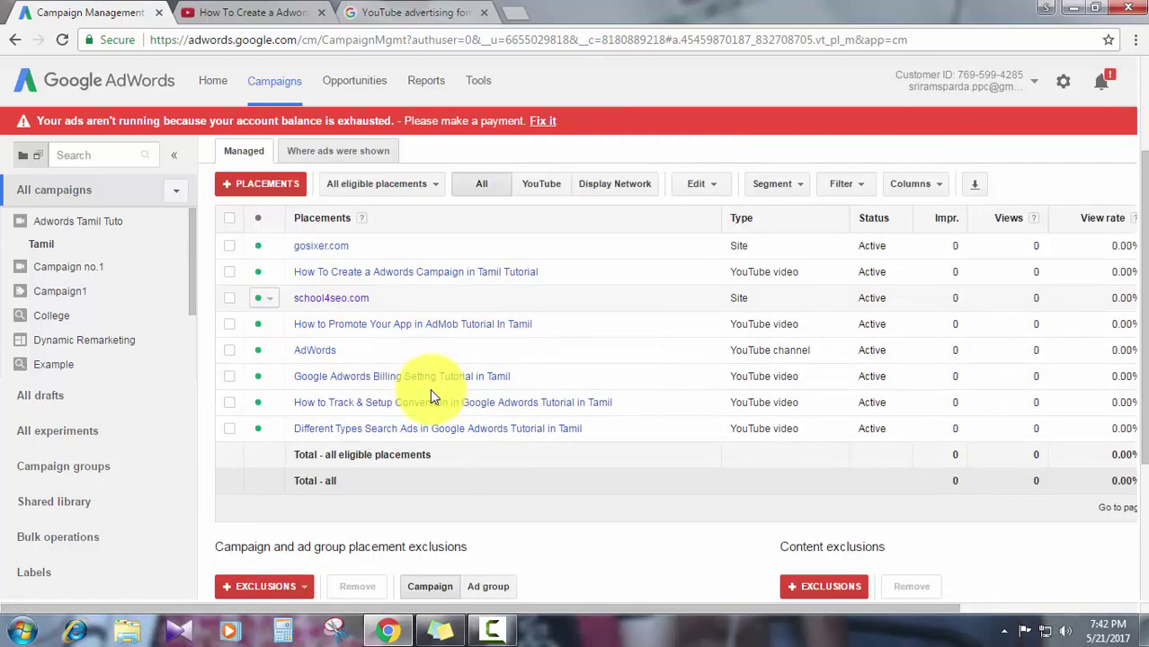
pyautogui.scroll(-1, 424, 397)
pyautogui.scroll(3, 414, 405)
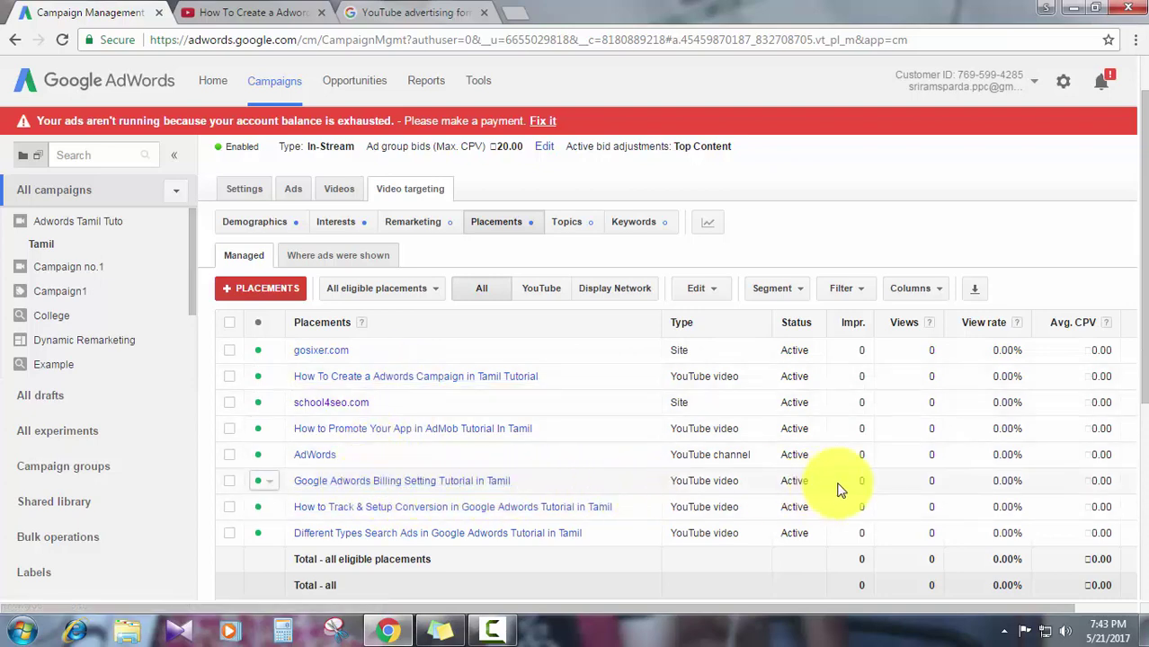
pyautogui.click(347, 258)
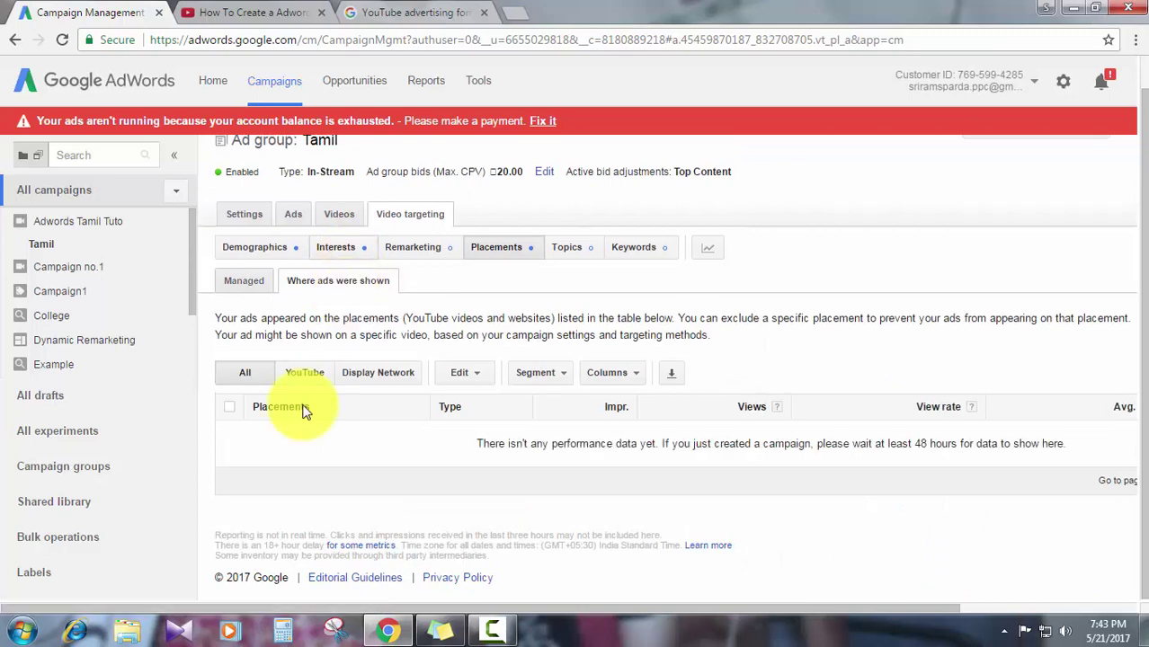
pyautogui.click(261, 284)
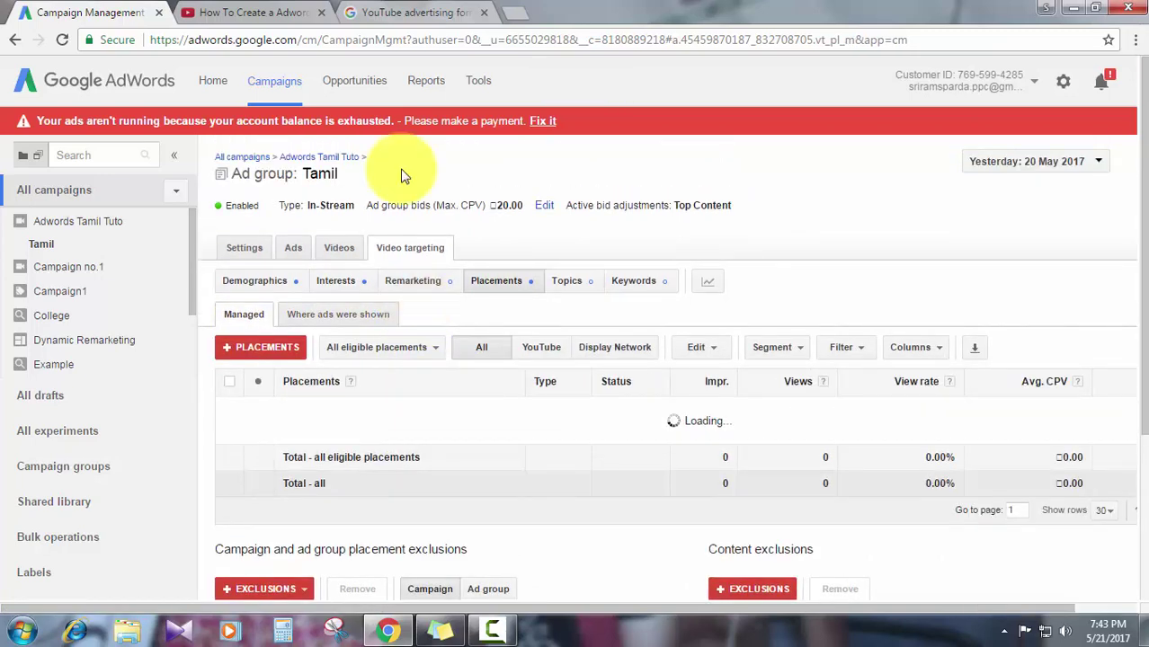
# Open the website gmphotographers.in in a new browser tab.
pyautogui.click(413, 12)
pyautogui.click(513, 11)
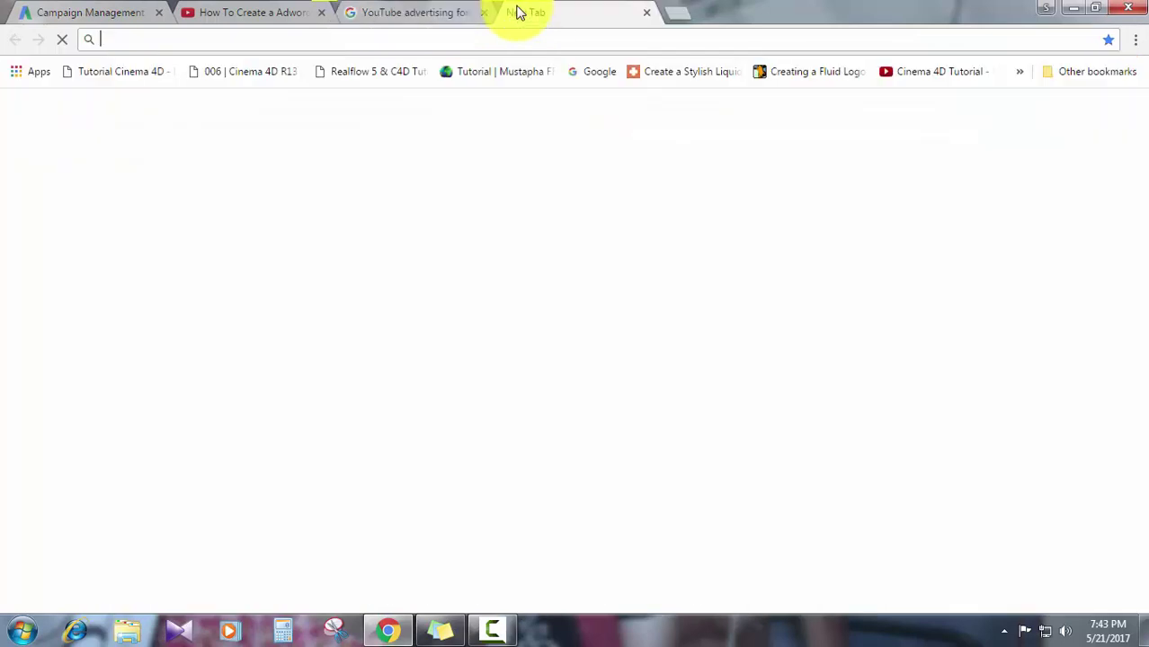
pyautogui.write('gmphotographers.in')
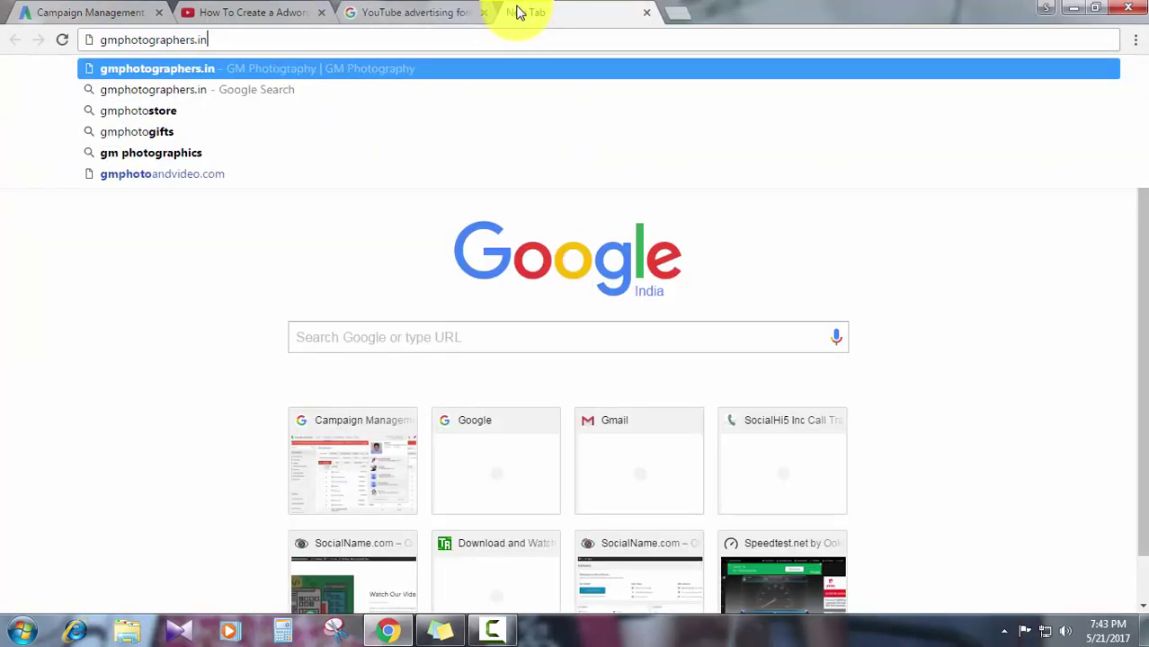
pyautogui.press('Return')
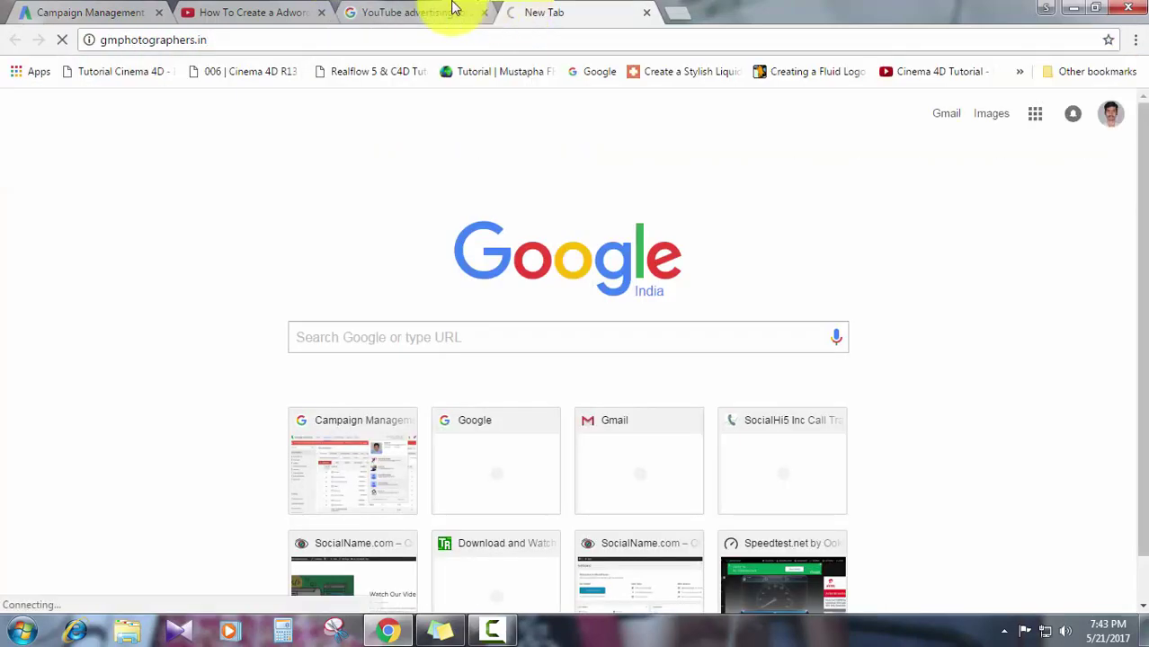
# View the How To Create a Adwords Campaign in Tamil Tutorial video page and go back to the gmphotographers.in page.
pyautogui.click(424, 9)
pyautogui.click(300, 13)
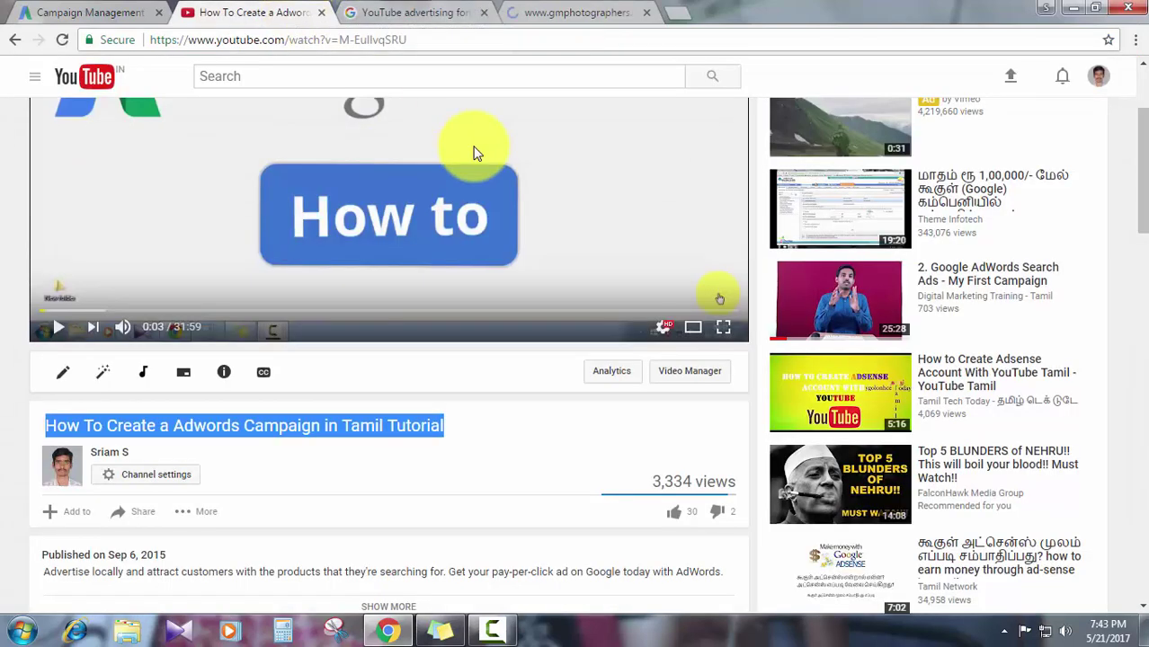
pyautogui.scroll(2, 392, 288)
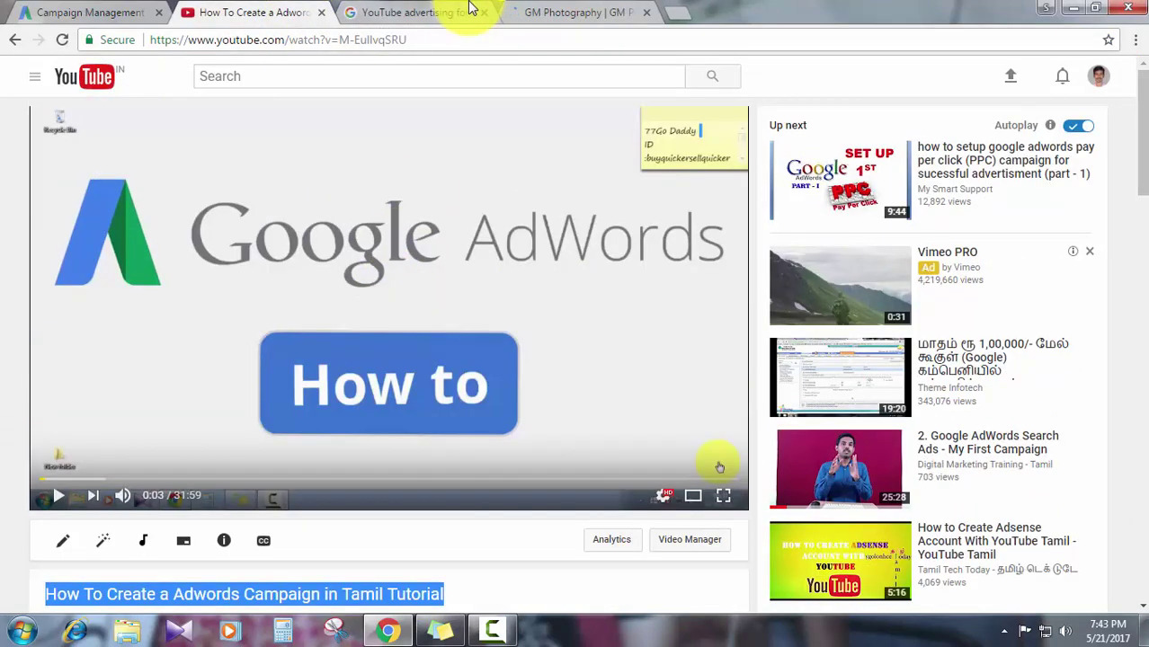
pyautogui.click(469, 9)
pyautogui.click(554, 9)
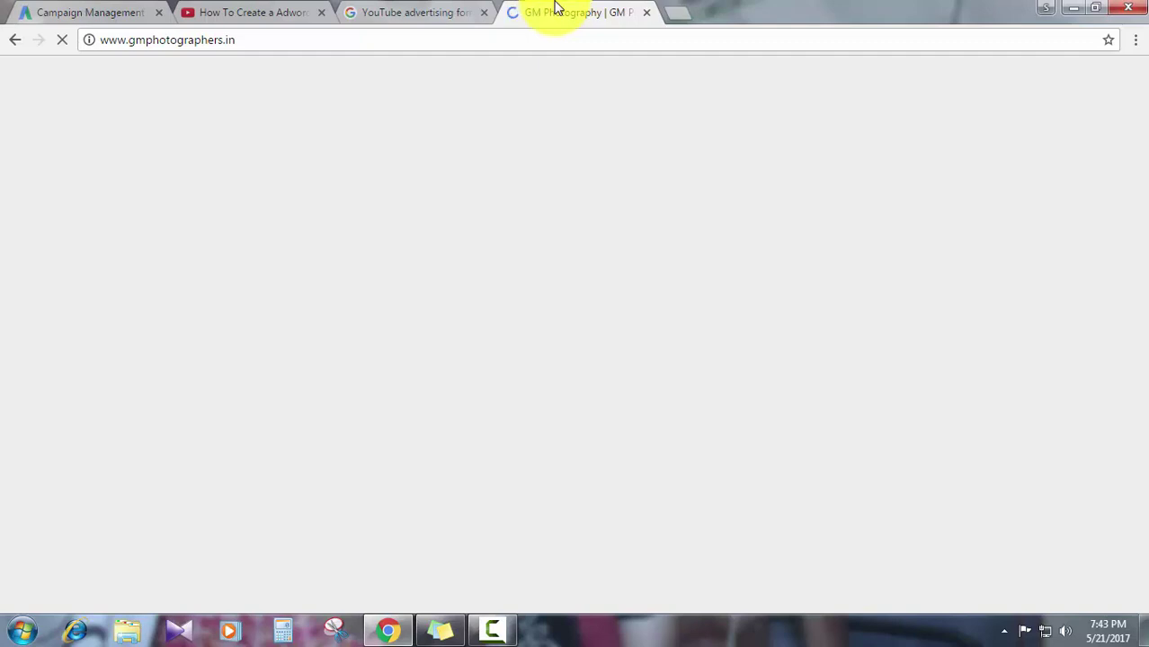
# Switch to Sticky Notes and create a new blank note beside the support link note.
pyautogui.click(440, 629)
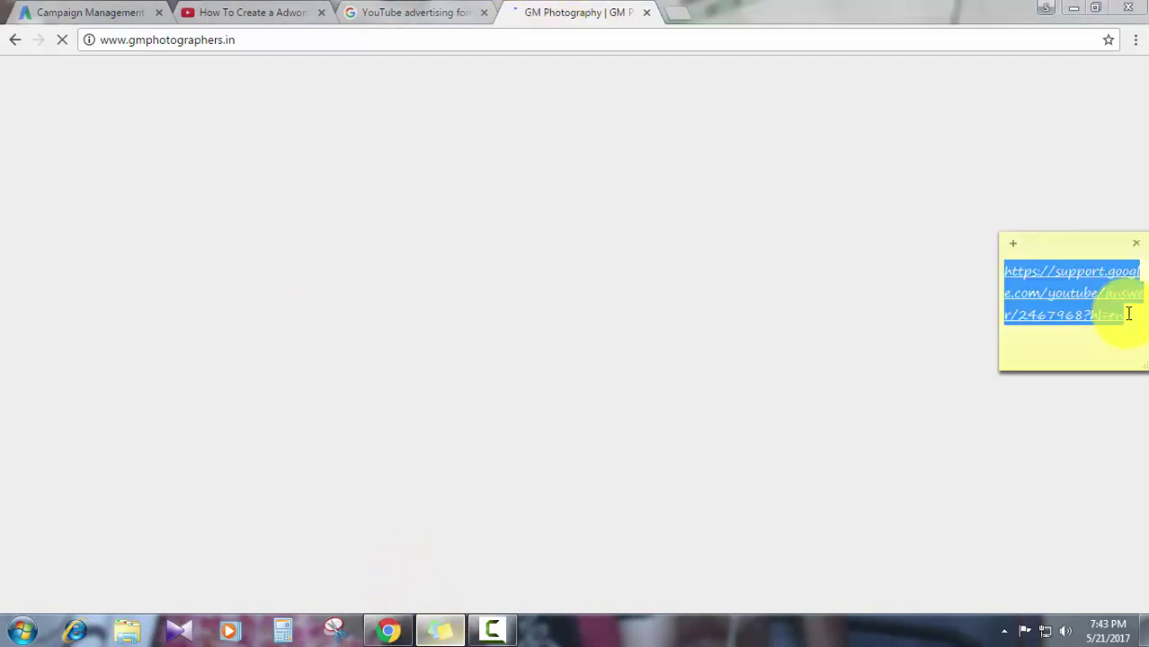
pyautogui.click(1013, 244)
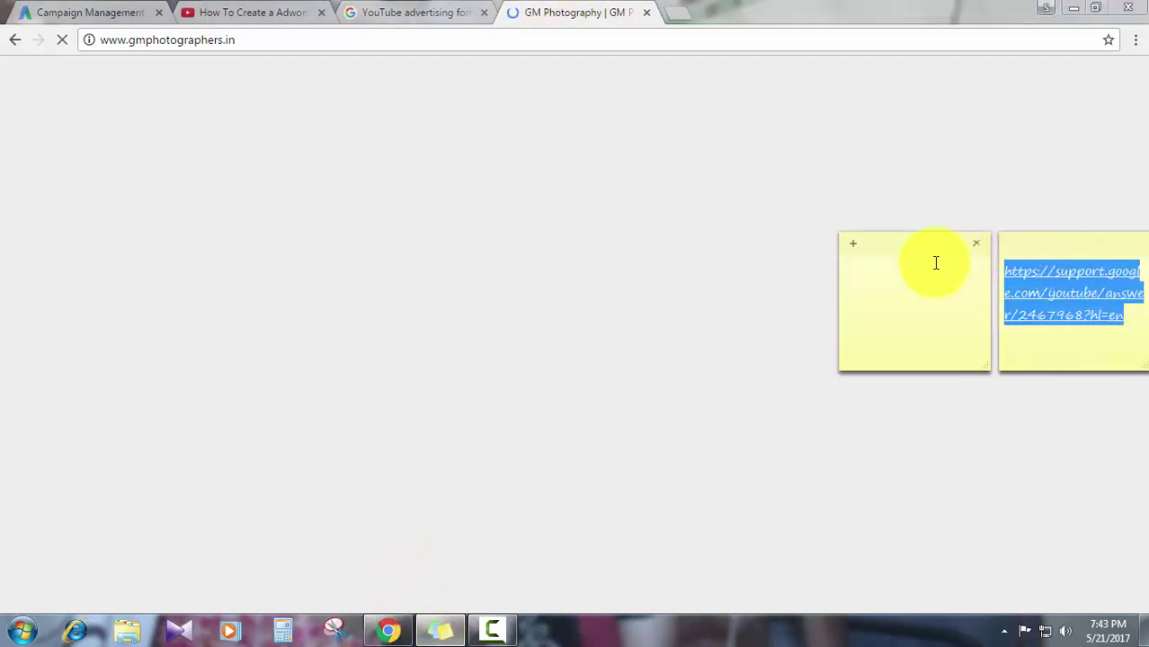